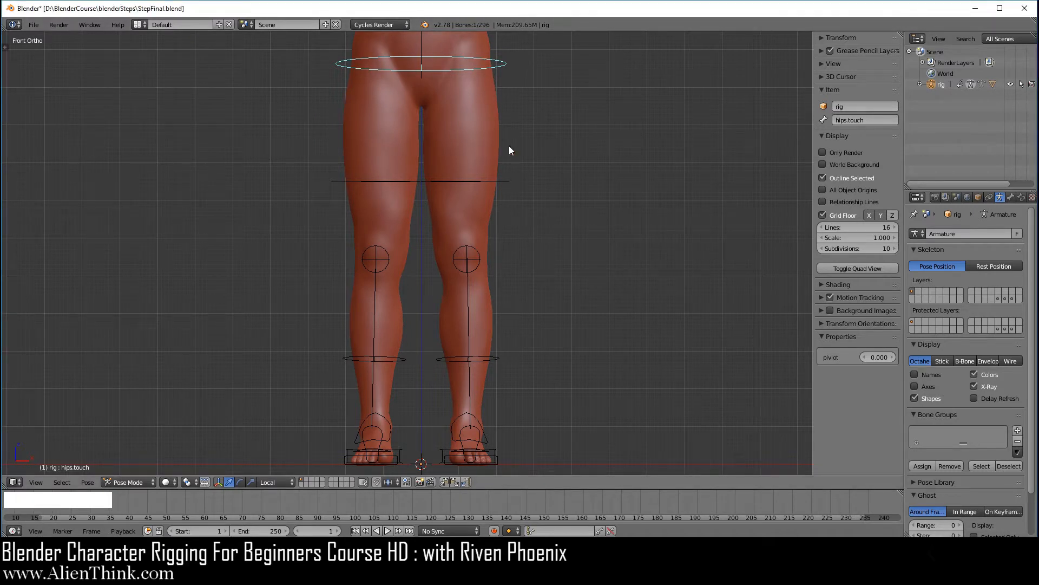
# Tilt the hips control sideways in the front view to test how the FK legs follow it.
pyautogui.keyDown('ctrl'); pyautogui.moveTo(539, 213); pyautogui.dragTo(531, 222, button='middle'); pyautogui.keyUp('ctrl')
pyautogui.press('r')
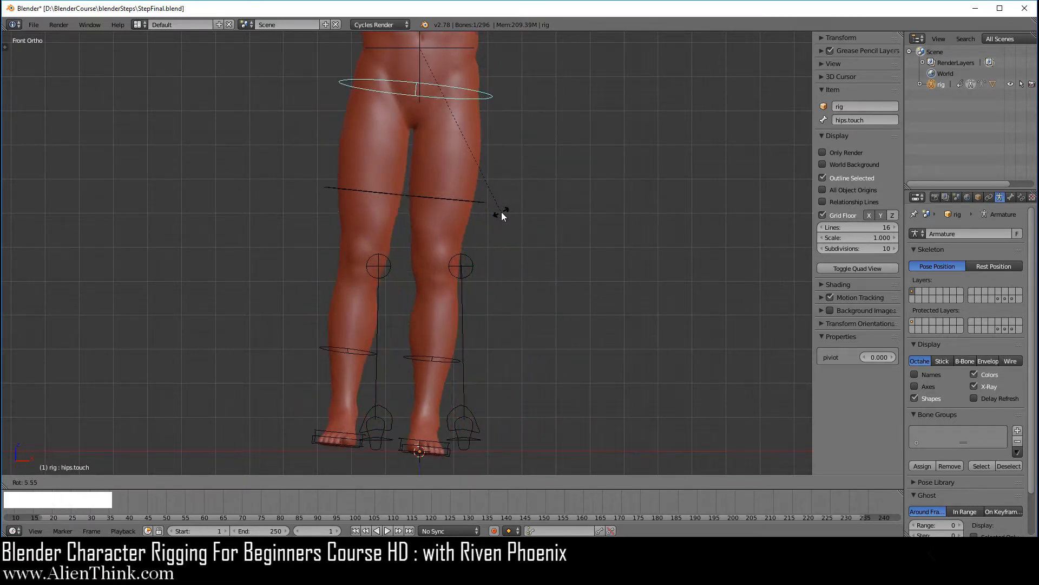
pyautogui.click(558, 205)
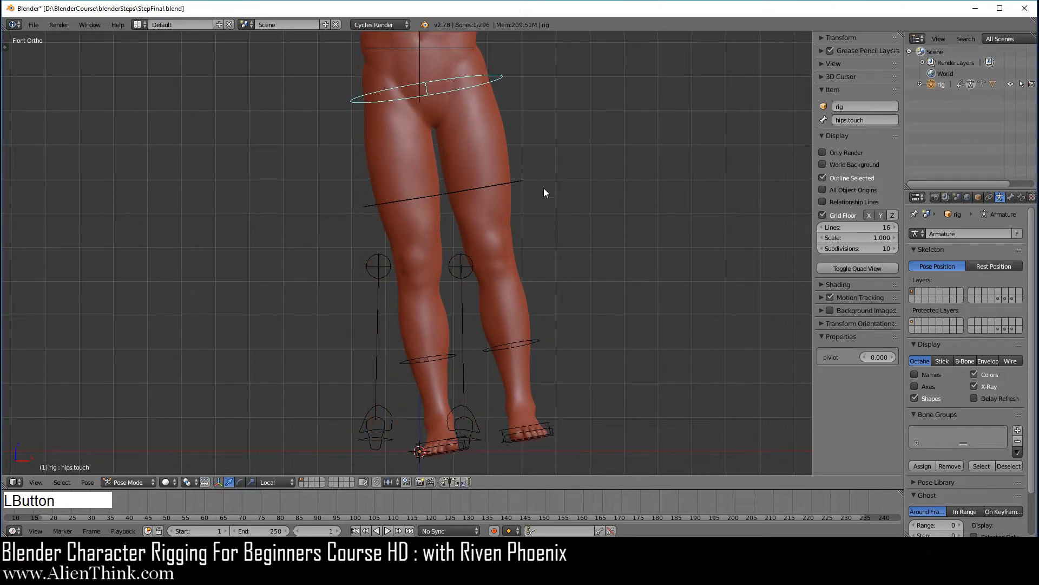
# Set the FK leg follow property to 0 on both the right and left thigh controls.
pyautogui.rightClick(439, 199)
pyautogui.moveTo(880, 357); pyautogui.dragTo(837, 357)
pyautogui.rightClick(508, 186)
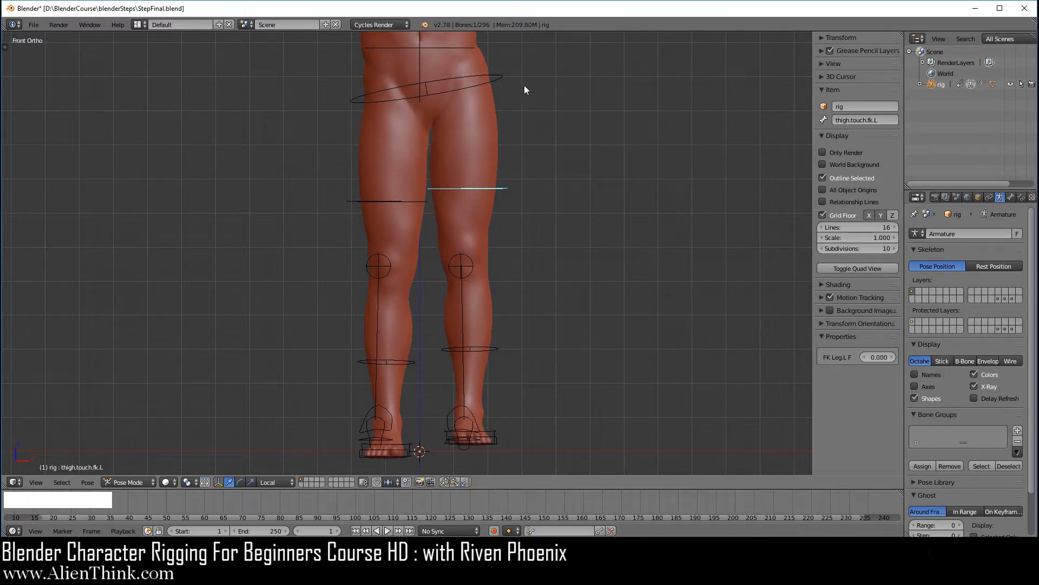
# Rotate the hips control with leg follow switched off, and clear its rotation.
pyautogui.rightClick(497, 76)
pyautogui.press('r')
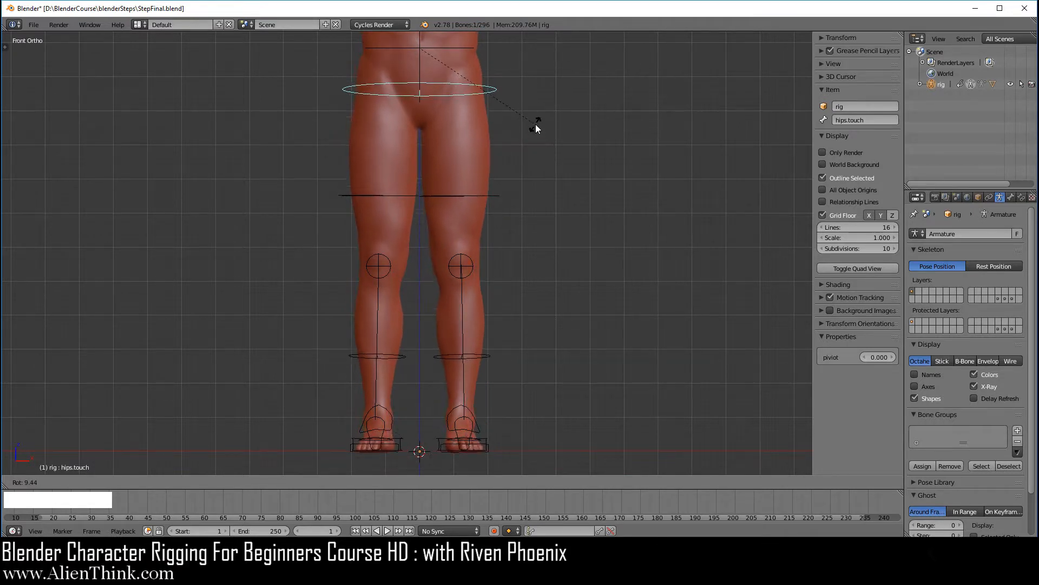
pyautogui.click(534, 124)
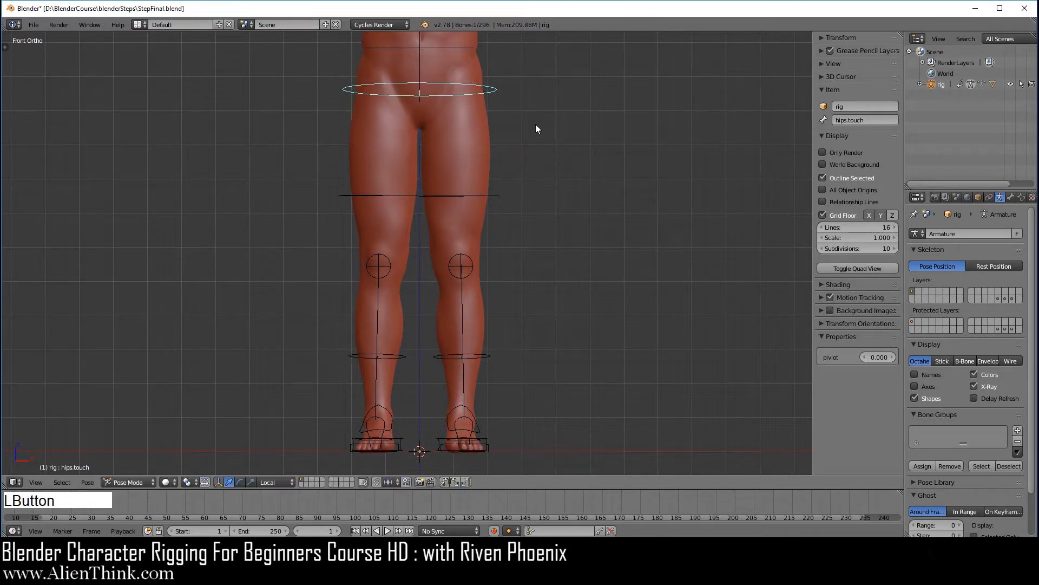
pyautogui.hotkey('alt', 'r')
# Set the FK leg follow property to 1 on both the left and right thigh controls.
pyautogui.rightClick(491, 193)
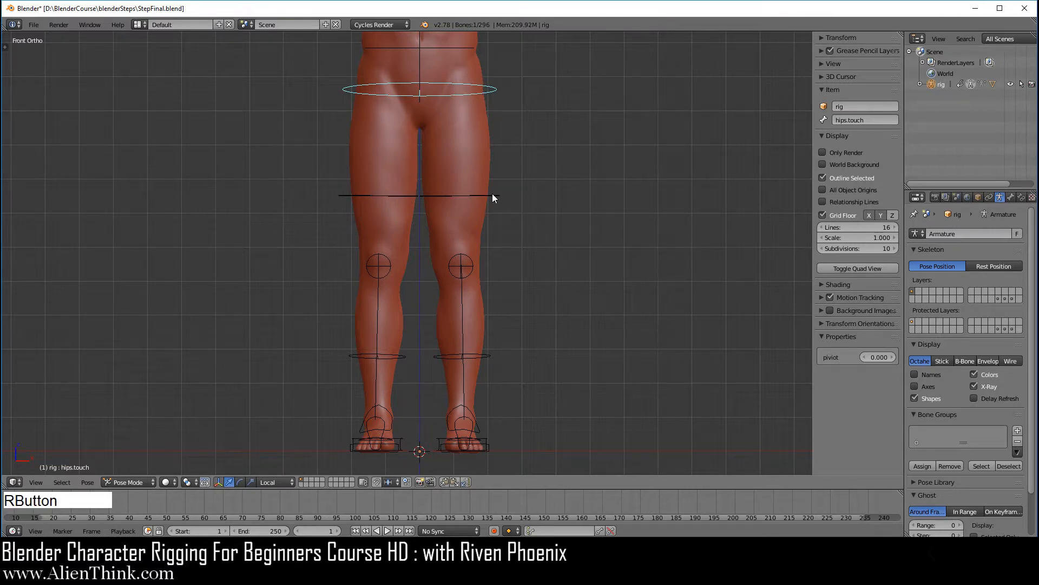
pyautogui.moveTo(878, 358); pyautogui.dragTo(893, 358)
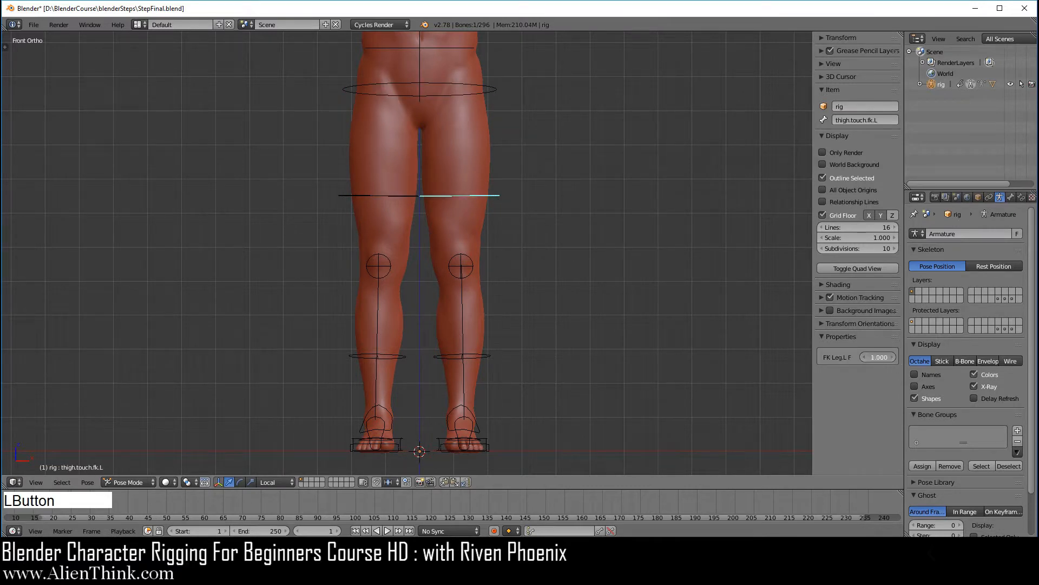
pyautogui.rightClick(398, 196)
pyautogui.moveTo(877, 357); pyautogui.dragTo(893, 357)
# In the right side view, rotate the left FK thigh control forward and bend the left shin control back at the knee.
pyautogui.rightClick(486, 196)
pyautogui.press('KP_3')
pyautogui.press('r')
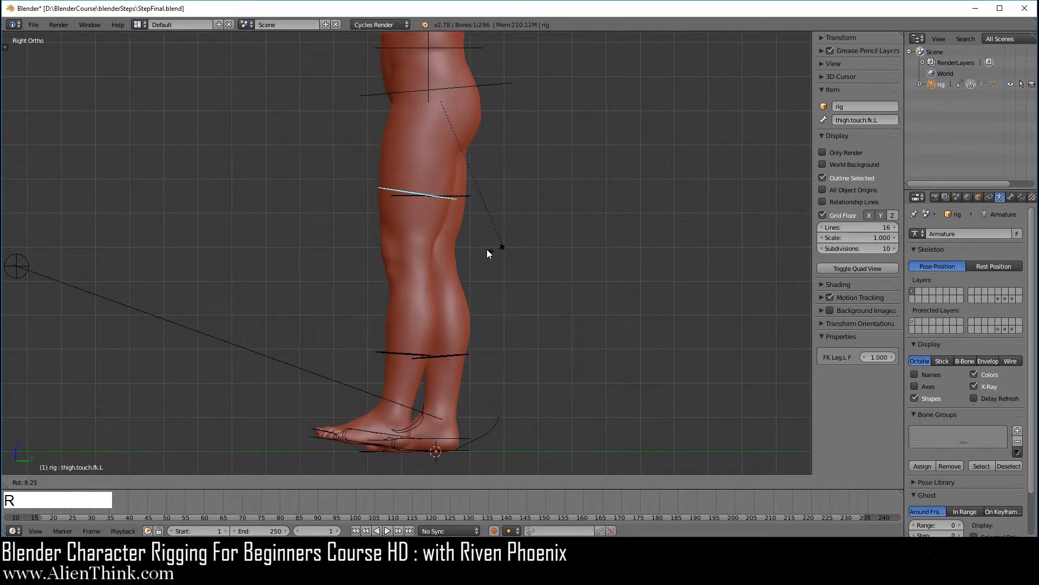
pyautogui.click(417, 240)
pyautogui.rightClick(275, 295)
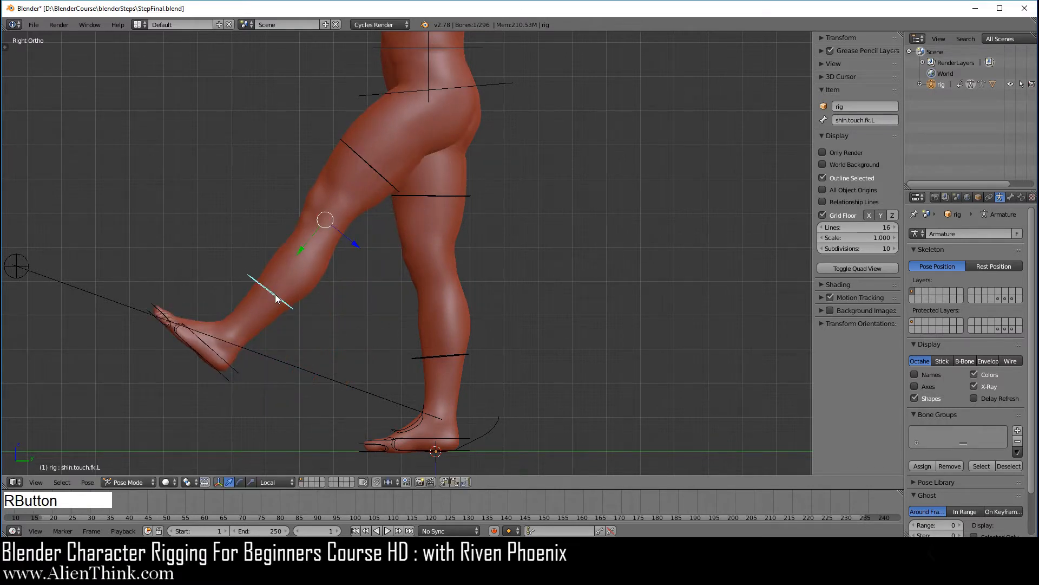
pyautogui.press('r')
pyautogui.click(420, 286)
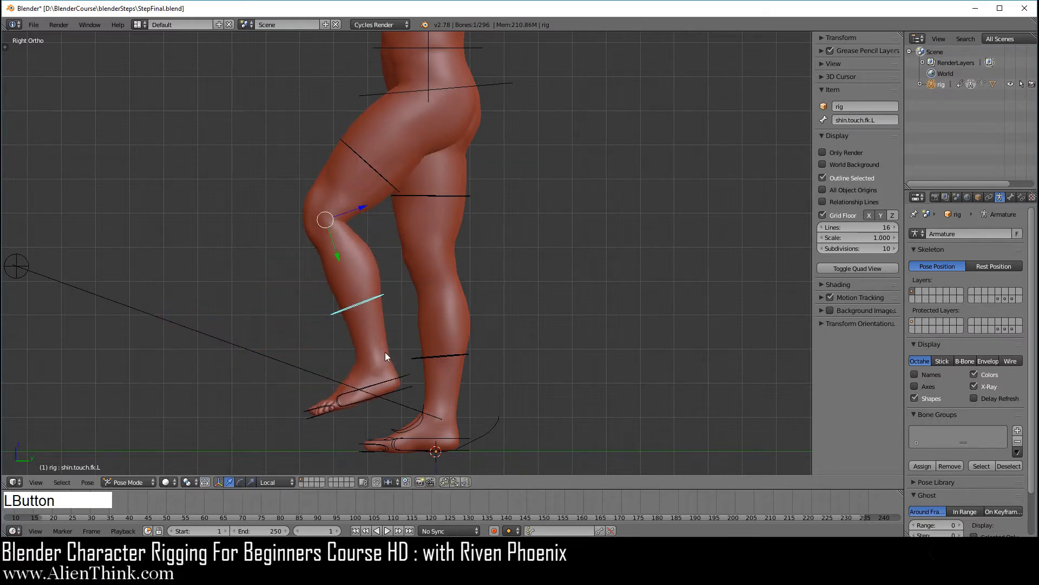
# Rotate the left FK foot control downward and bend the left toe control upward.
pyautogui.rightClick(386, 382)
pyautogui.press('r')
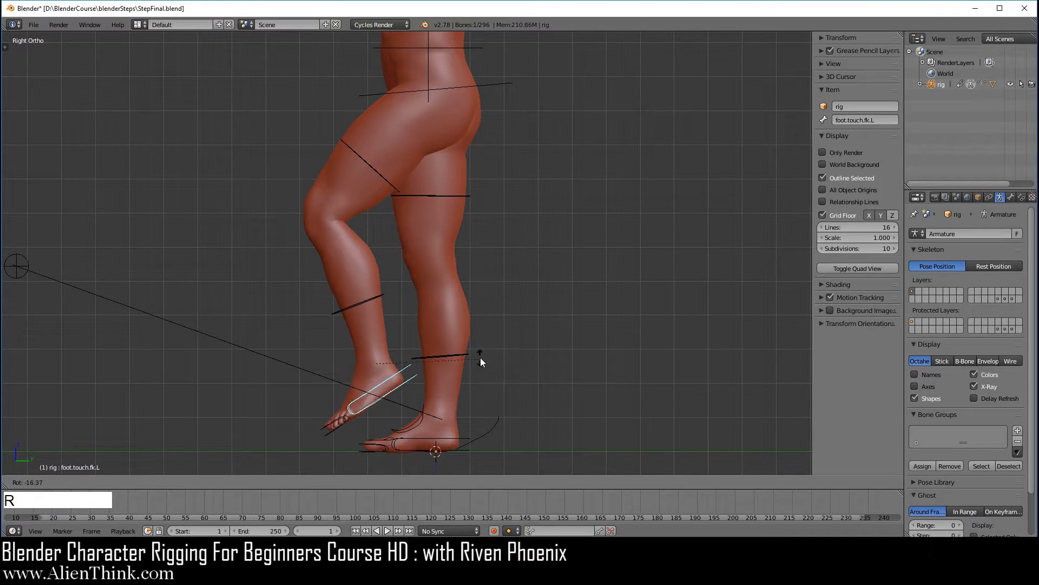
pyautogui.click(339, 420)
pyautogui.rightClick(336, 423)
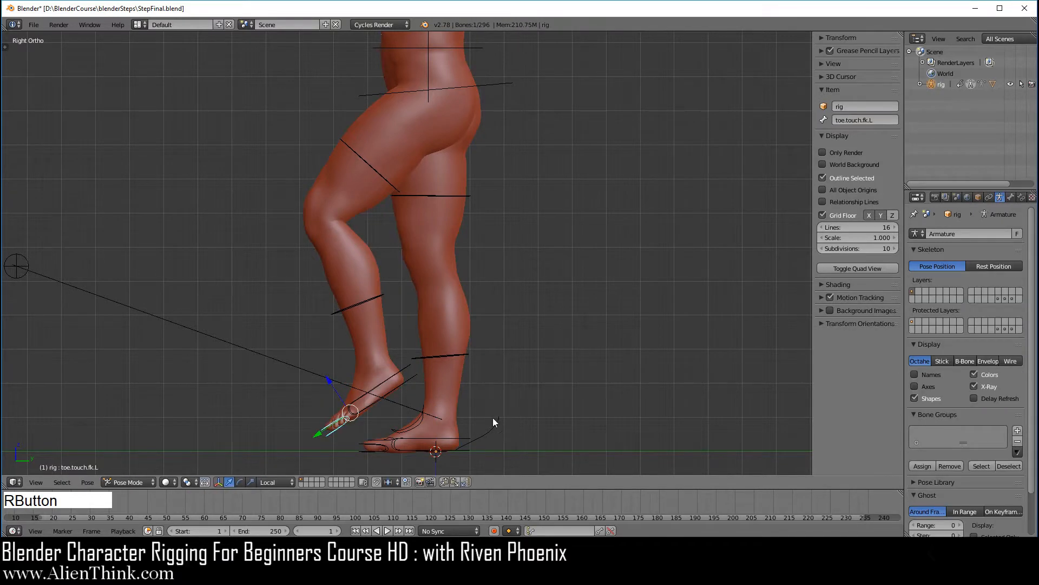
pyautogui.press('r')
pyautogui.click(460, 453)
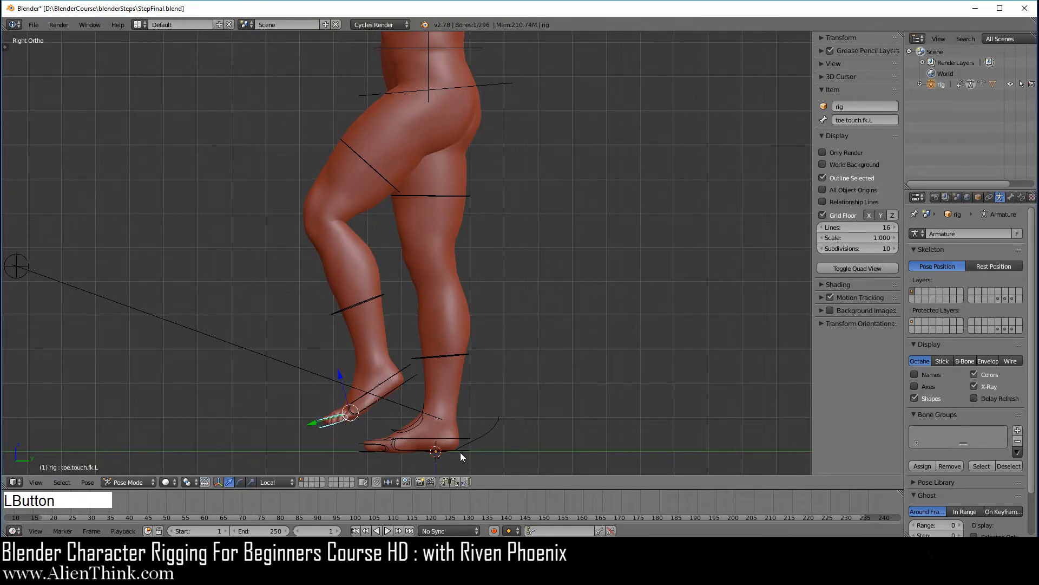
# Reset the transforms of all visible bones to the default pose and deselect them.
pyautogui.press('a')
pyautogui.press('a')
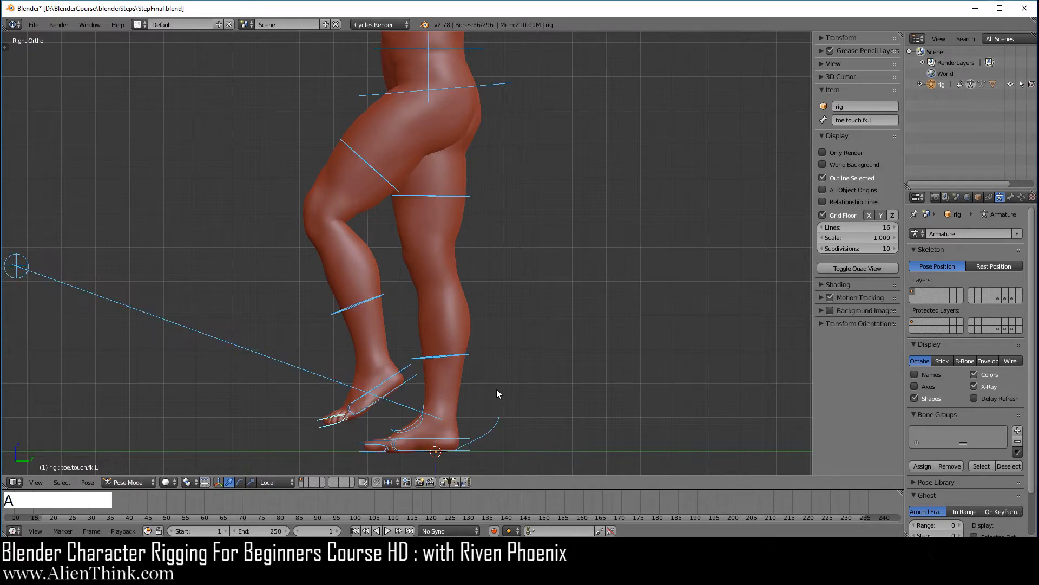
pyautogui.hotkey('alt', 'g')
pyautogui.hotkey('alt', 's')
pyautogui.press('a')
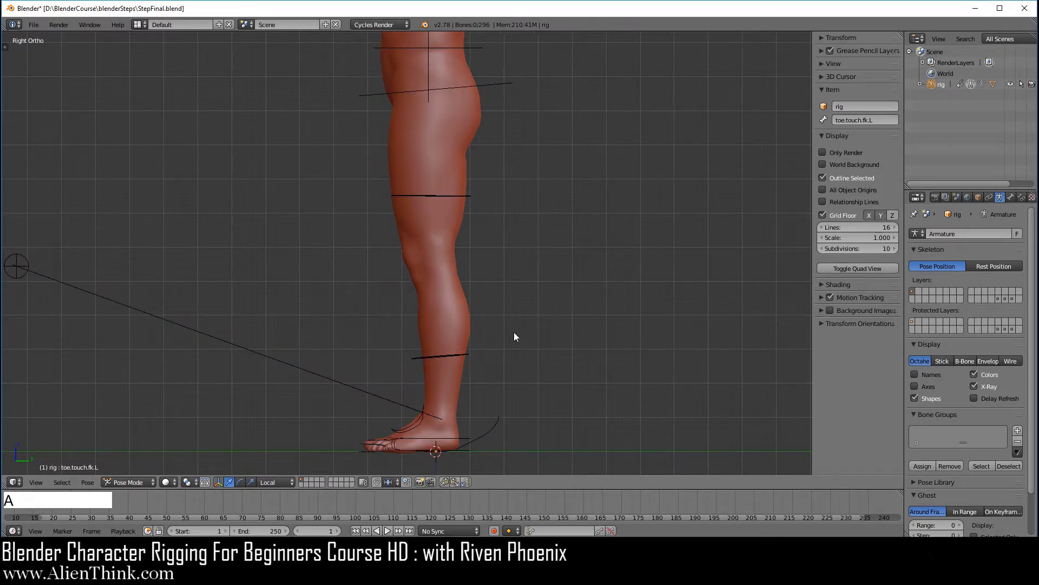
# Try tilting the chest control sideways in the front view to test how the arms and head follow it.
pyautogui.press('1')
pyautogui.keyDown('shift'); pyautogui.moveTo(486, 199); pyautogui.dragTo(472, 340, button='middle'); pyautogui.keyUp('shift')
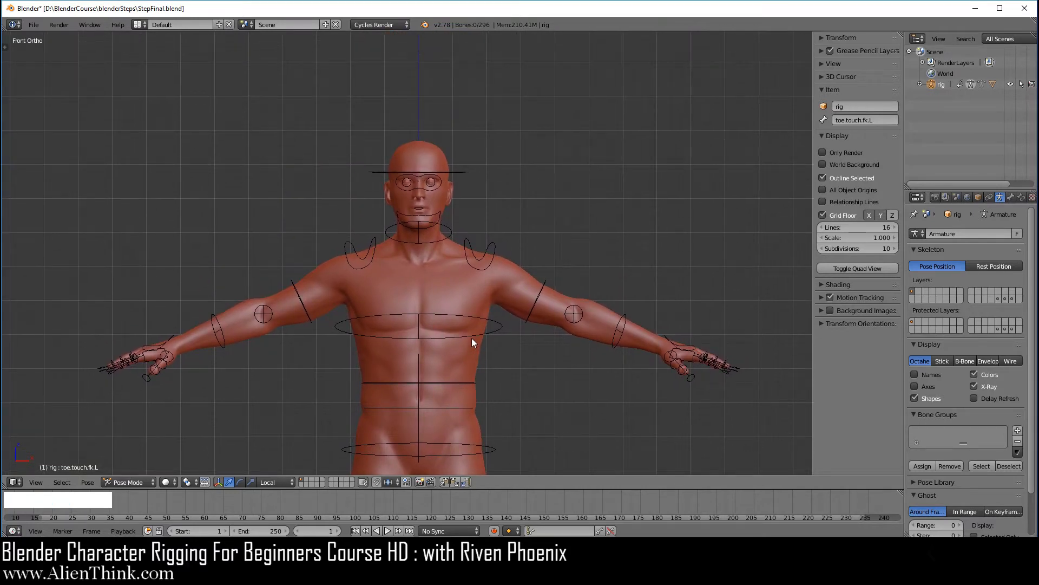
pyautogui.scroll(2, 472, 342)
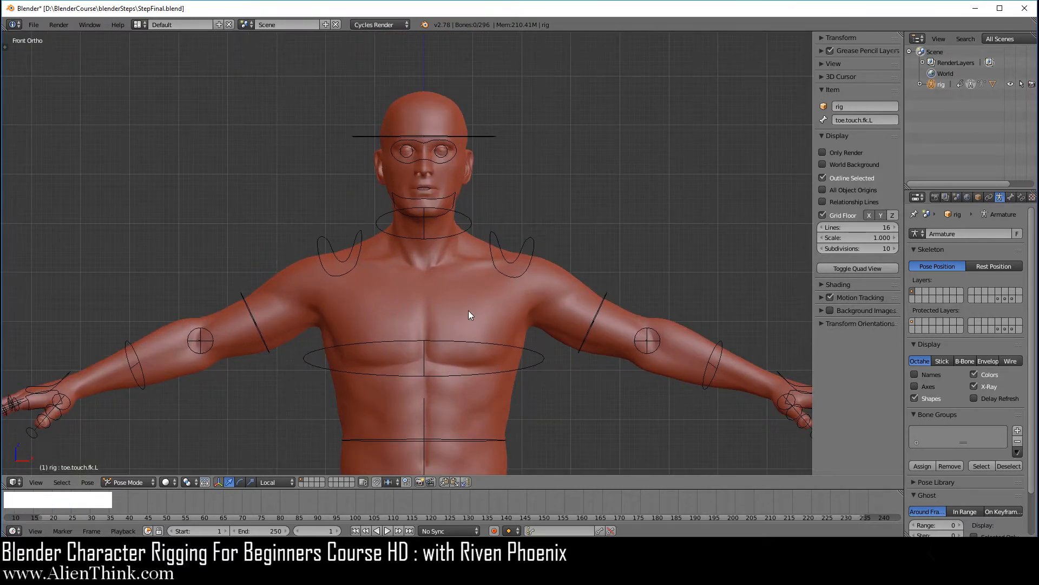
pyautogui.rightClick(529, 354)
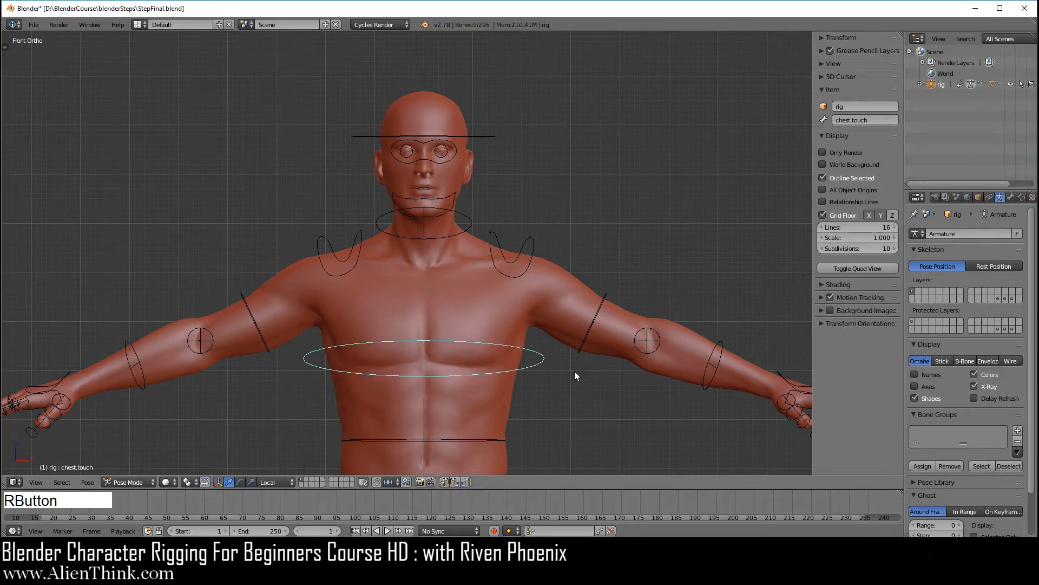
pyautogui.press('r')
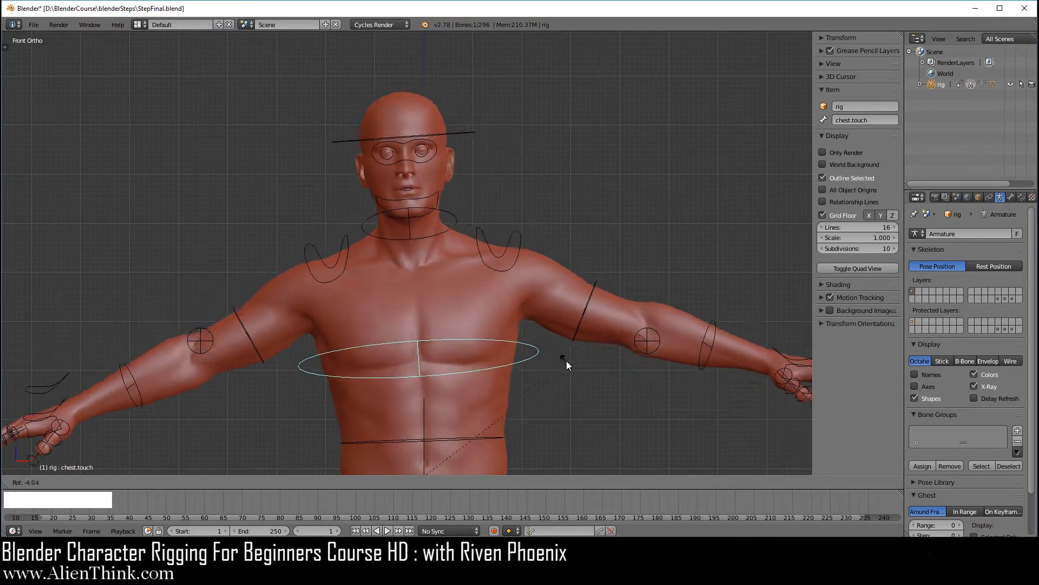
pyautogui.rightClick(568, 362)
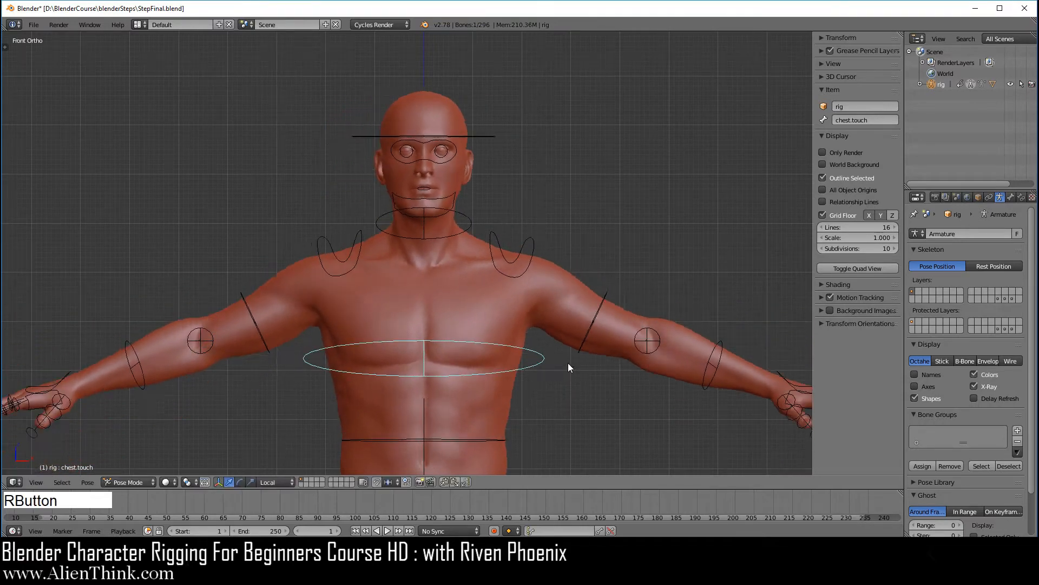
# Turn off FK arm follow on both upper-arm controls, and set head follow and neck follow to 0 on the head control.
pyautogui.rightClick(596, 313)
pyautogui.click(878, 359)
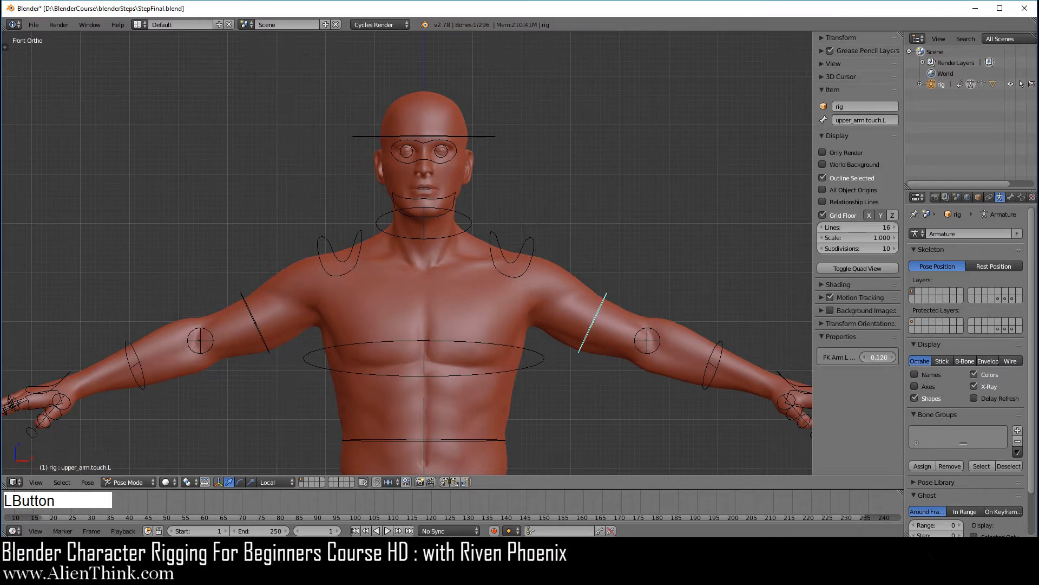
pyautogui.rightClick(249, 309)
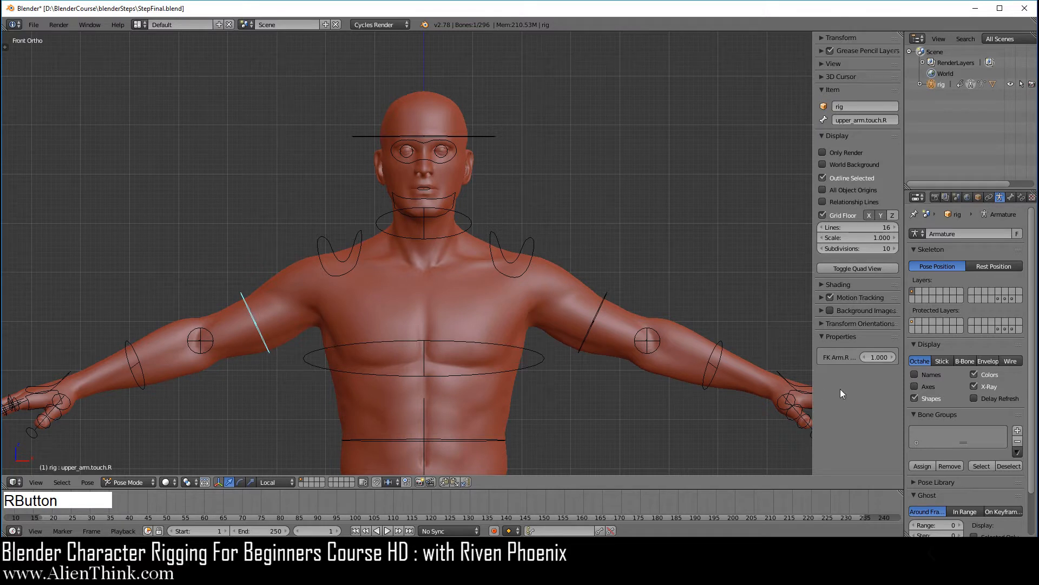
pyautogui.moveTo(892, 359); pyautogui.dragTo(889, 357)
pyautogui.rightClick(481, 137)
pyautogui.moveTo(885, 355); pyautogui.dragTo(845, 356)
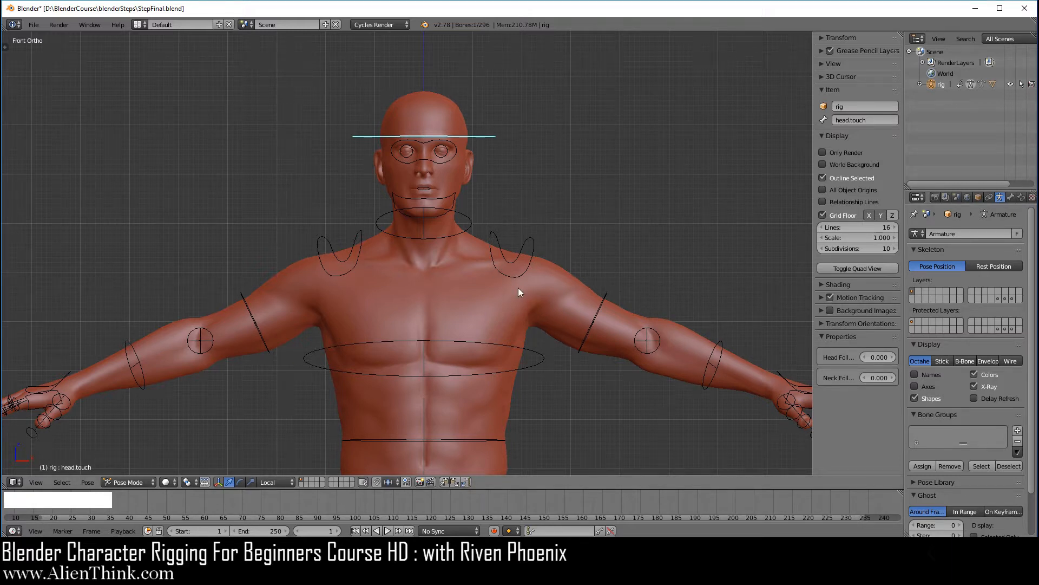
# Try tilting the chest control sideways with arm, head and neck follow switched off.
pyautogui.scroll(1, 520, 303)
pyautogui.rightClick(552, 370)
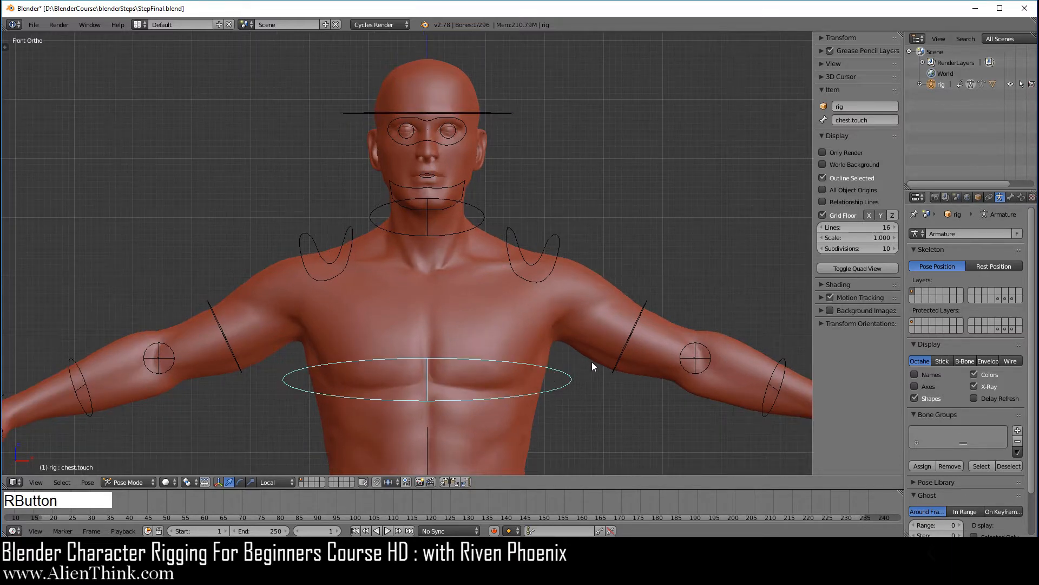
pyautogui.press('r')
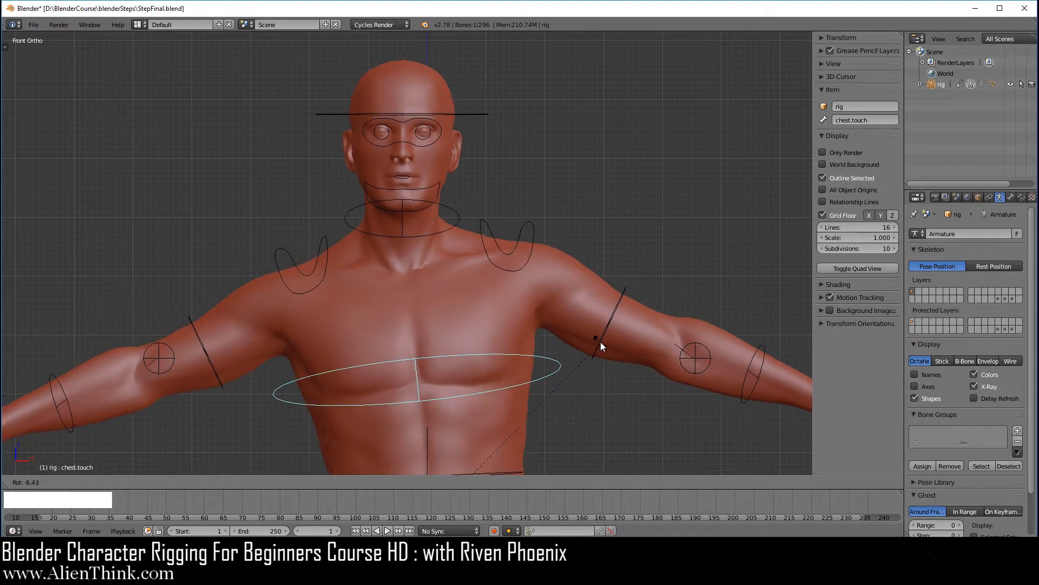
pyautogui.rightClick(601, 345)
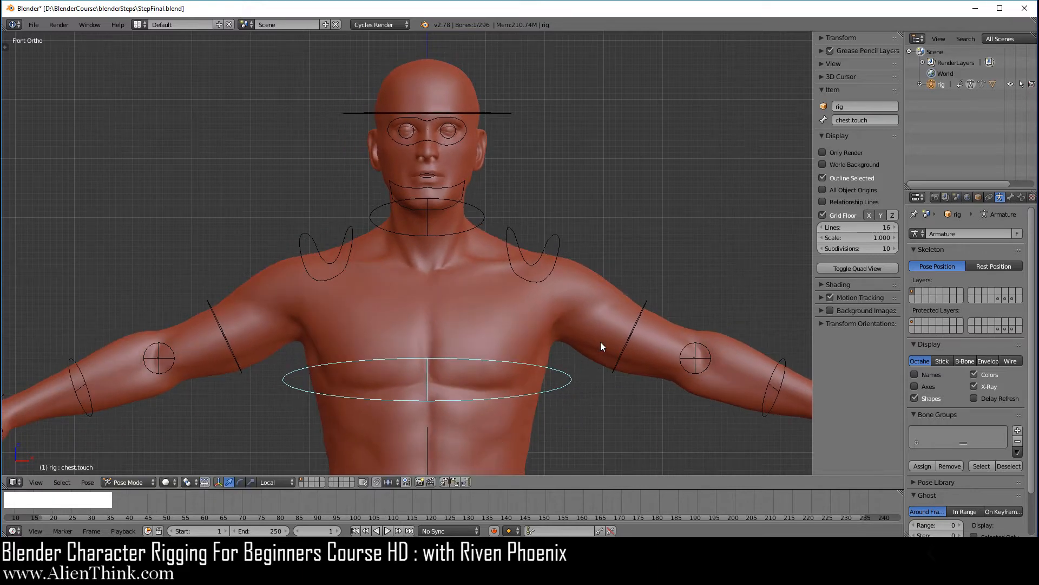
# Try bending the chest control forward in the right side view and rotating it freely with trackball rotation.
pyautogui.press('KP_3')
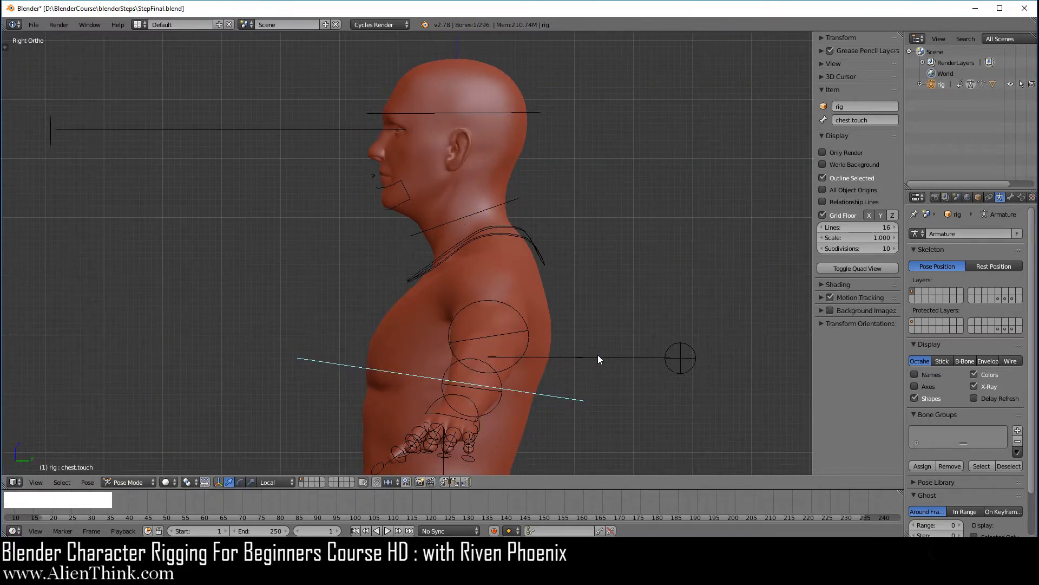
pyautogui.press('r')
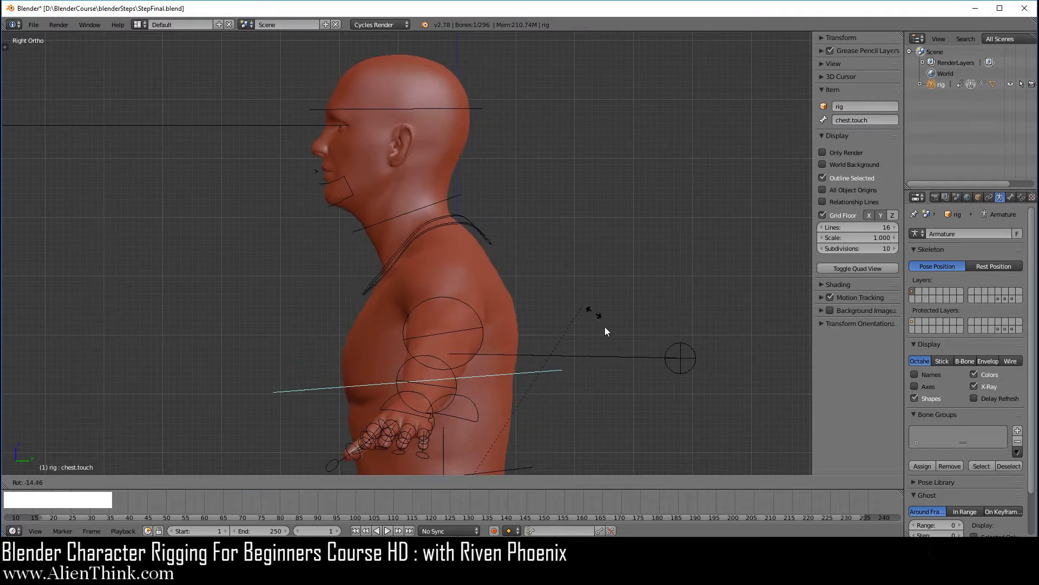
pyautogui.rightClick(594, 318)
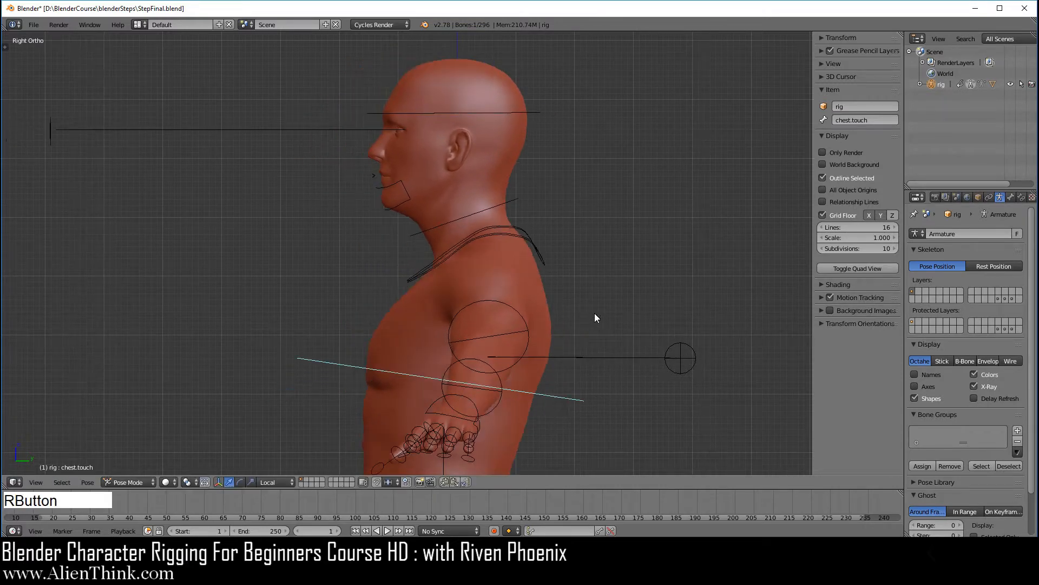
pyautogui.press('r')
pyautogui.press('r')
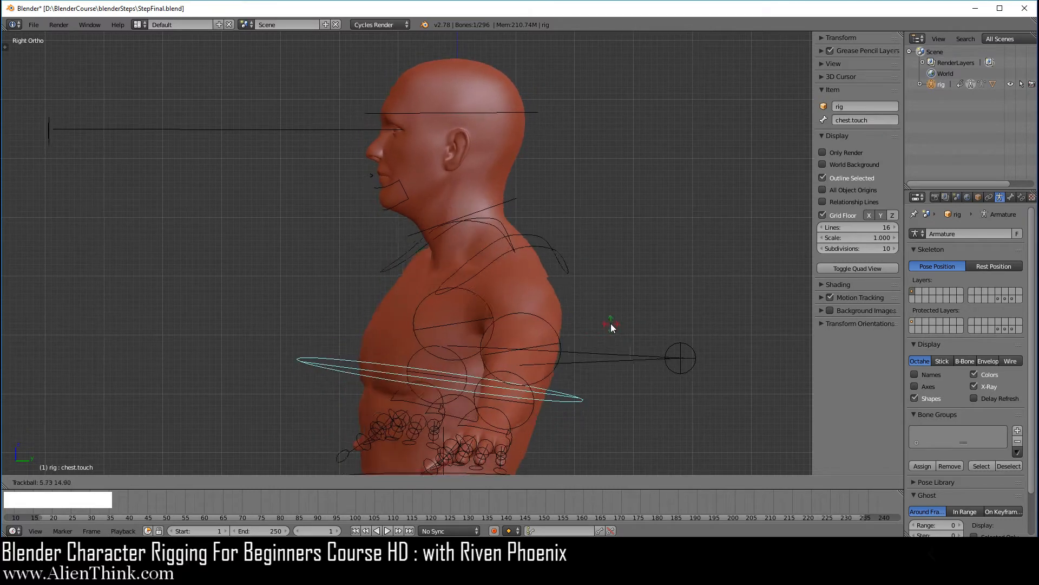
pyautogui.rightClick(611, 324)
# Try opening the mouth by moving the jaw control down and back in the right side view.
pyautogui.press('1')
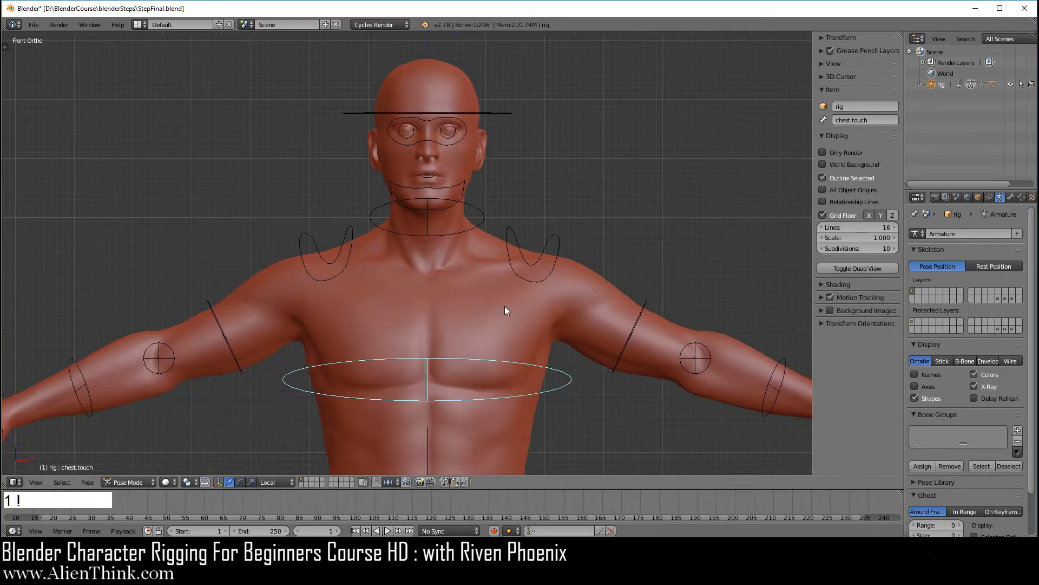
pyautogui.scroll(3, 504, 308)
pyautogui.keyDown('shift'); pyautogui.moveTo(486, 219); pyautogui.dragTo(481, 334, button='middle'); pyautogui.keyUp('shift')
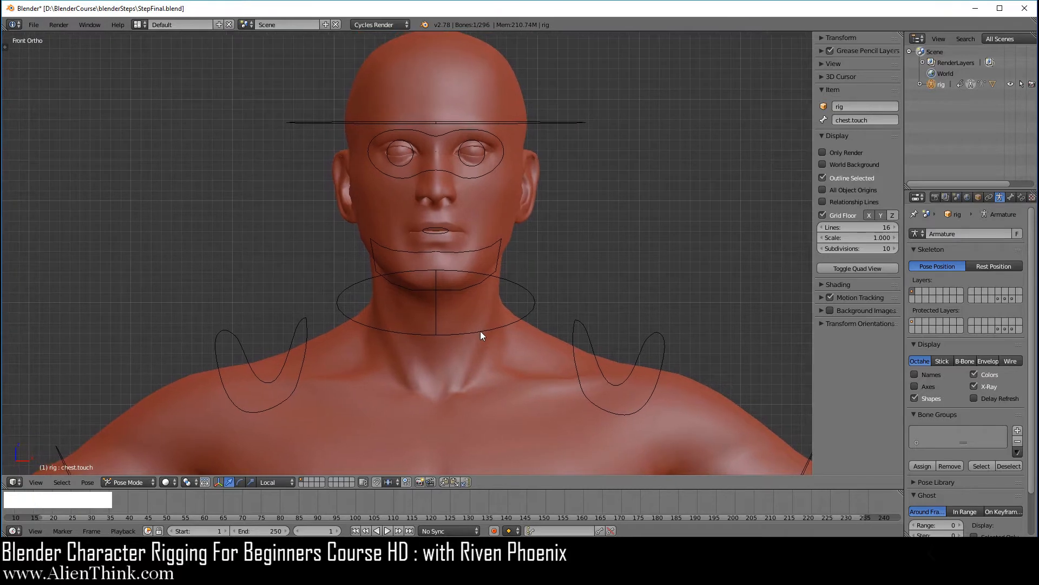
pyautogui.scroll(3, 482, 336)
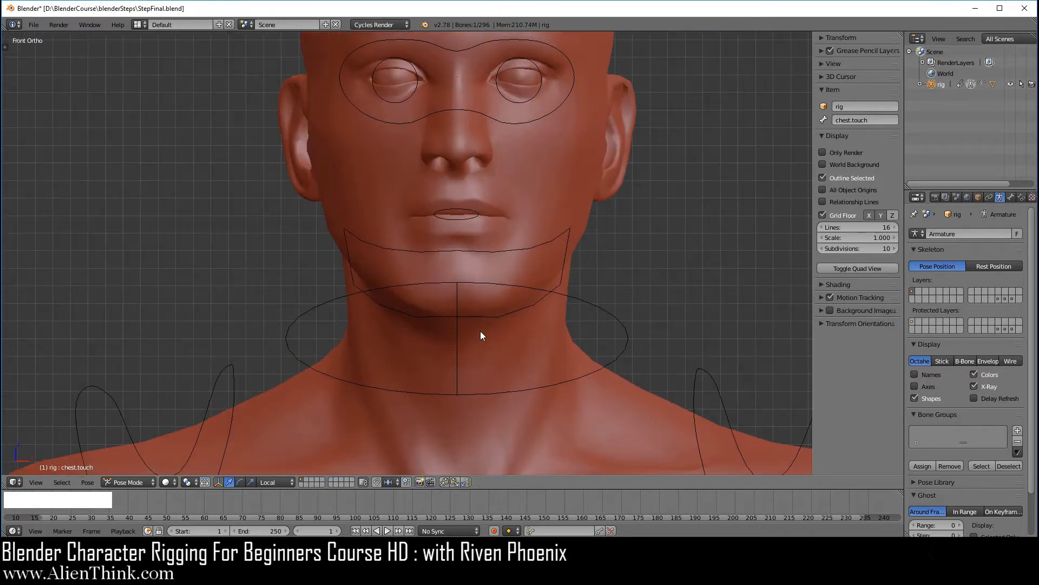
pyautogui.rightClick(512, 253)
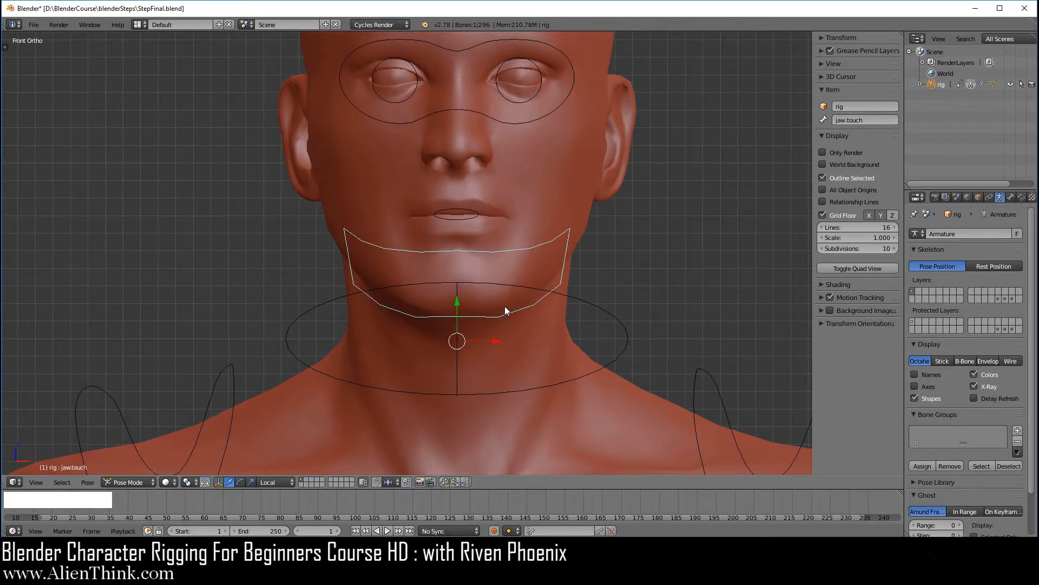
pyautogui.press('KP_3')
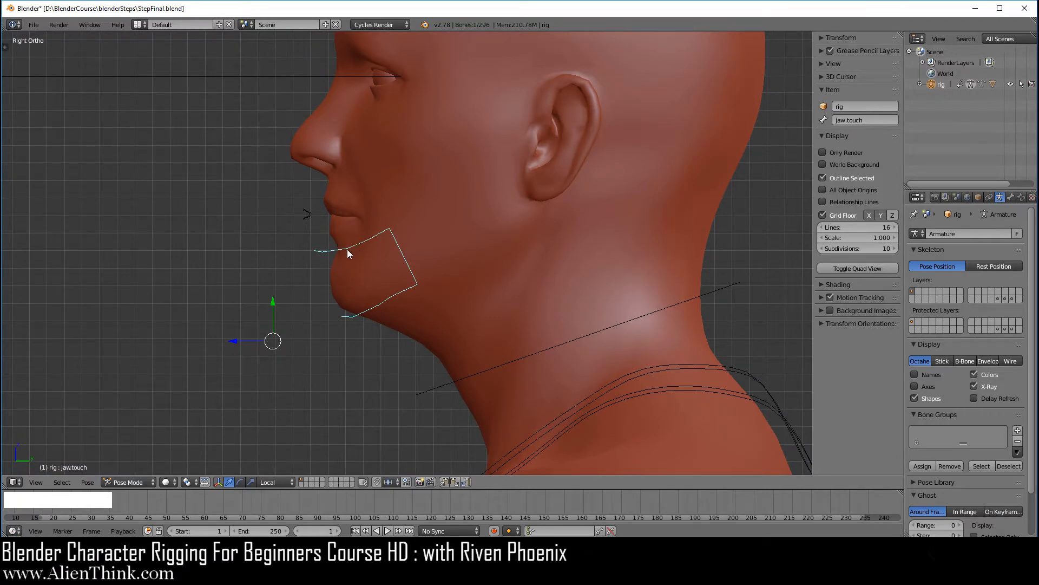
pyautogui.press('g')
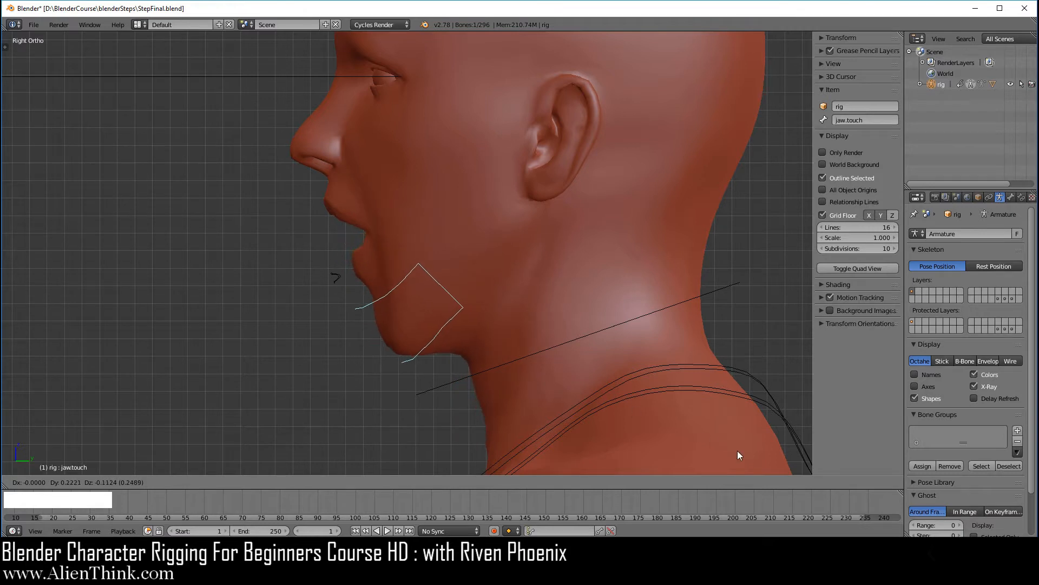
pyautogui.rightClick(501, 329)
# Open the mouth by moving the jaw control downward in the front view.
pyautogui.press('KP_1')
pyautogui.scroll(2, 561, 359)
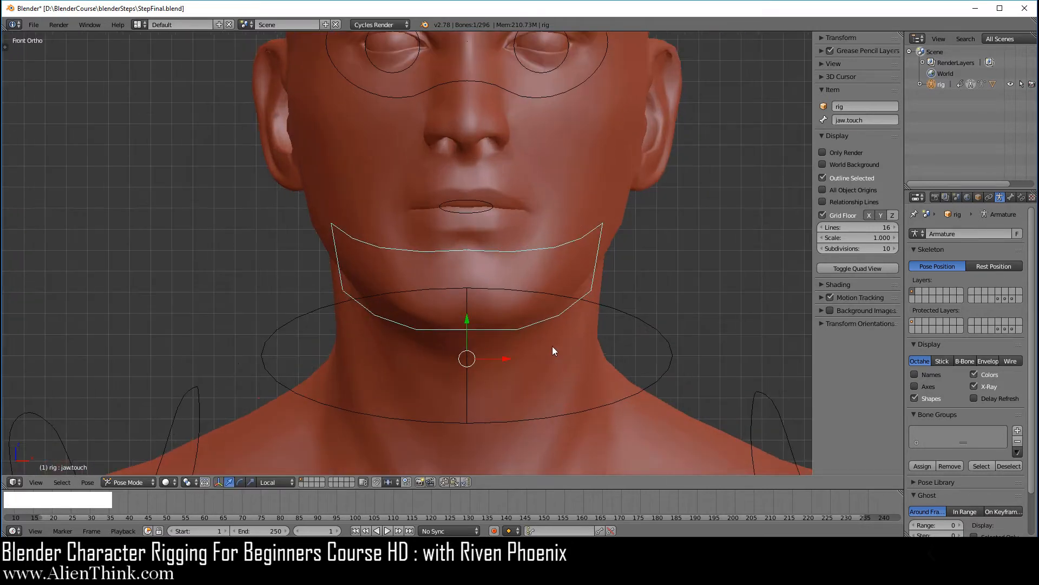
pyautogui.press('g')
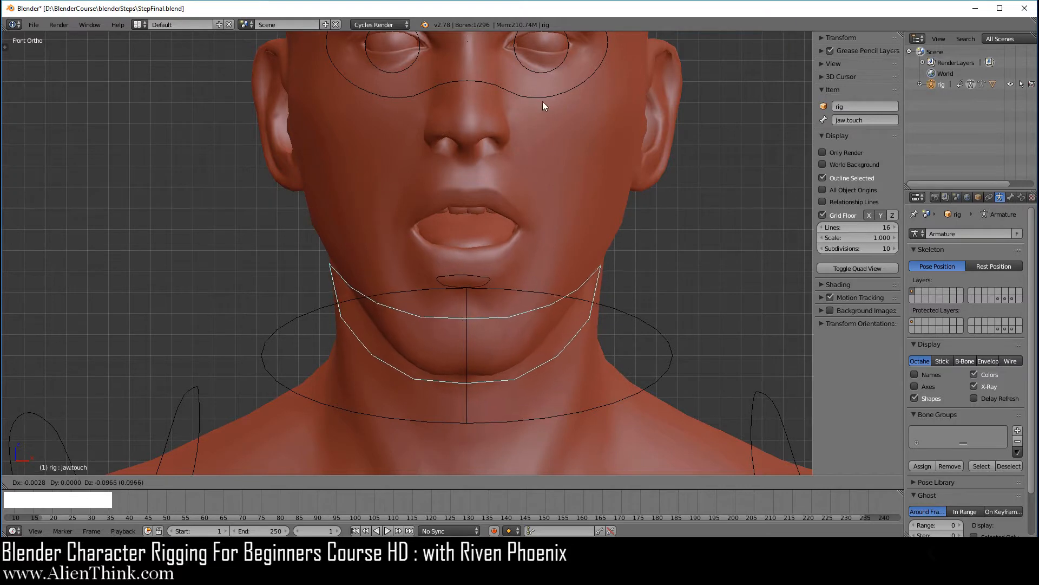
pyautogui.click(545, 157)
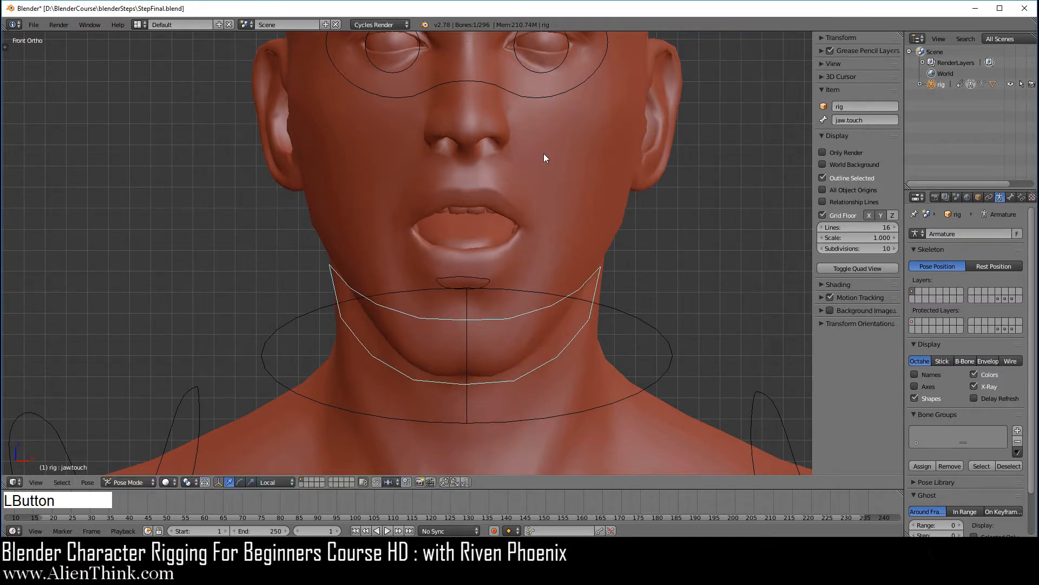
# Raise the tongue control into the open mouth and tilt it with trackball rotation.
pyautogui.scroll(3, 484, 285)
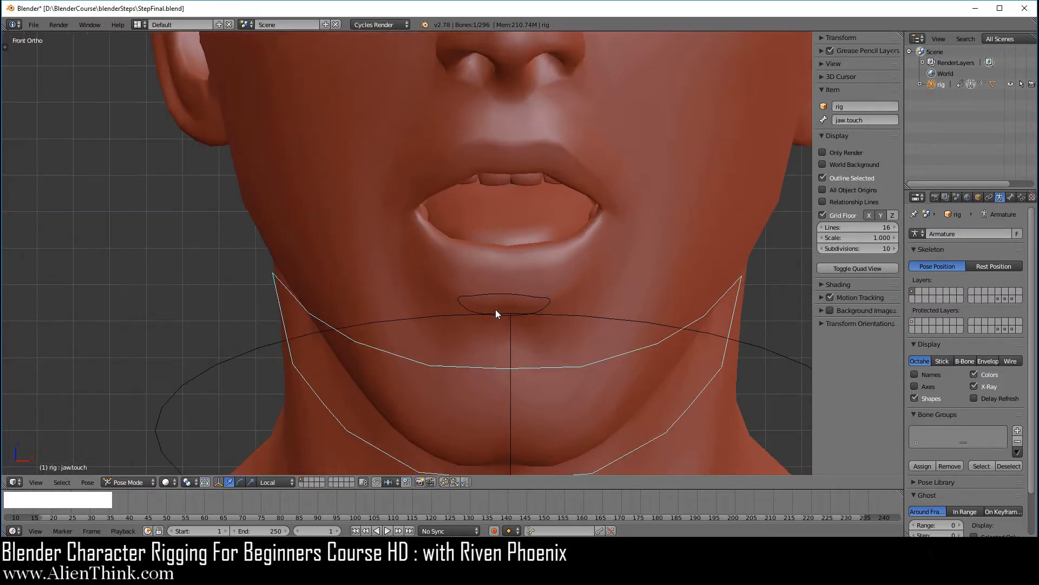
pyautogui.rightClick(515, 296)
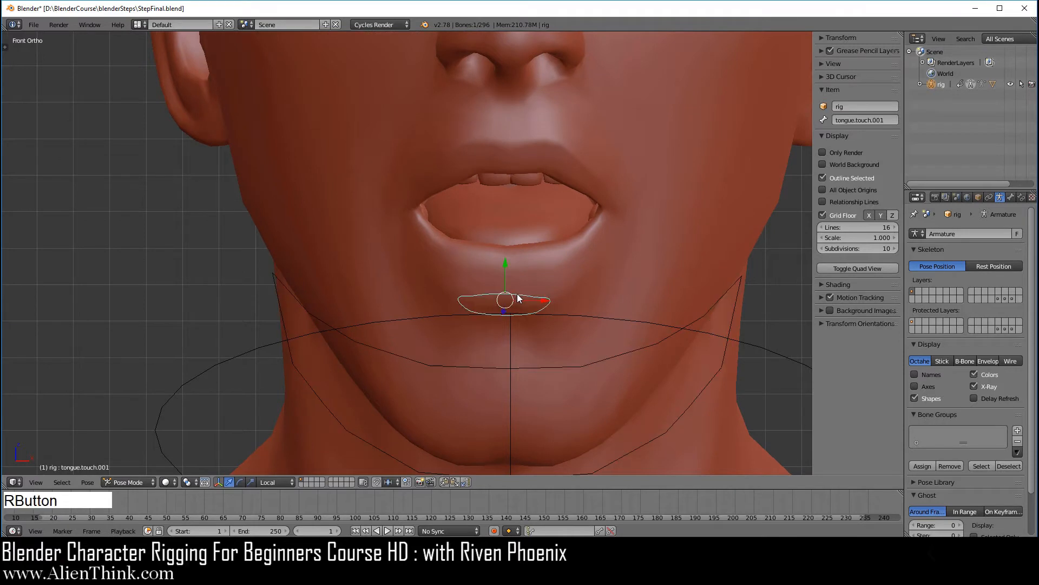
pyautogui.press('g')
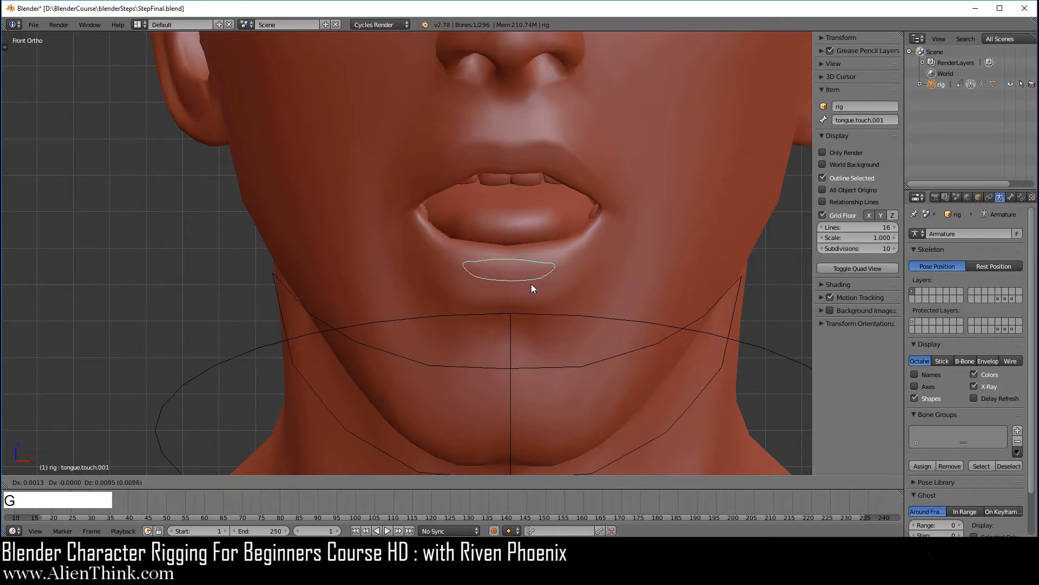
pyautogui.click(534, 249)
pyautogui.press('r')
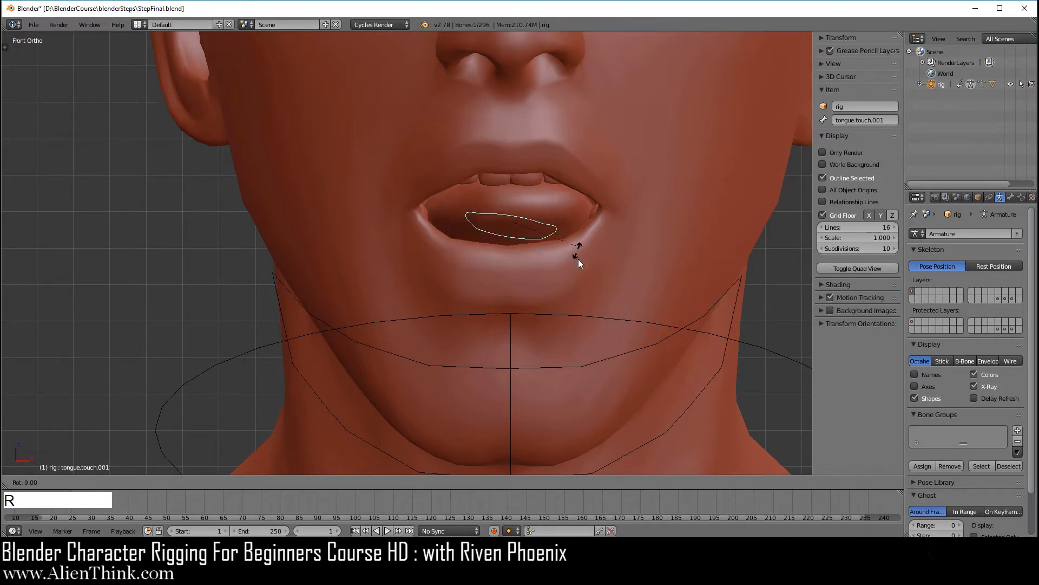
pyautogui.rightClick(569, 234)
pyautogui.press('r')
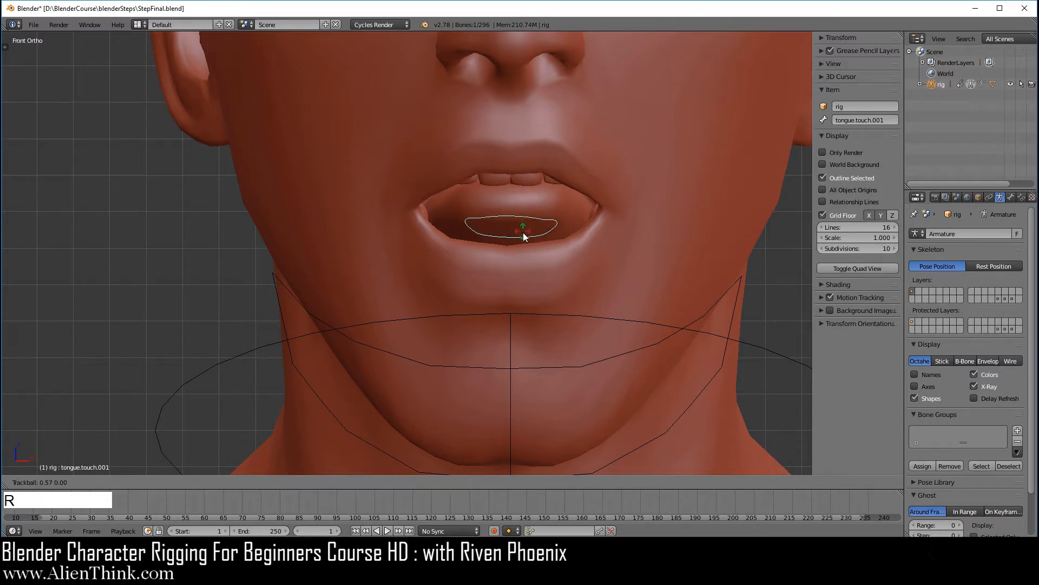
pyautogui.click(524, 276)
# Move the tongue control up to the upper lip and, in the right side view, forward of the face to stick the tongue out.
pyautogui.press('g')
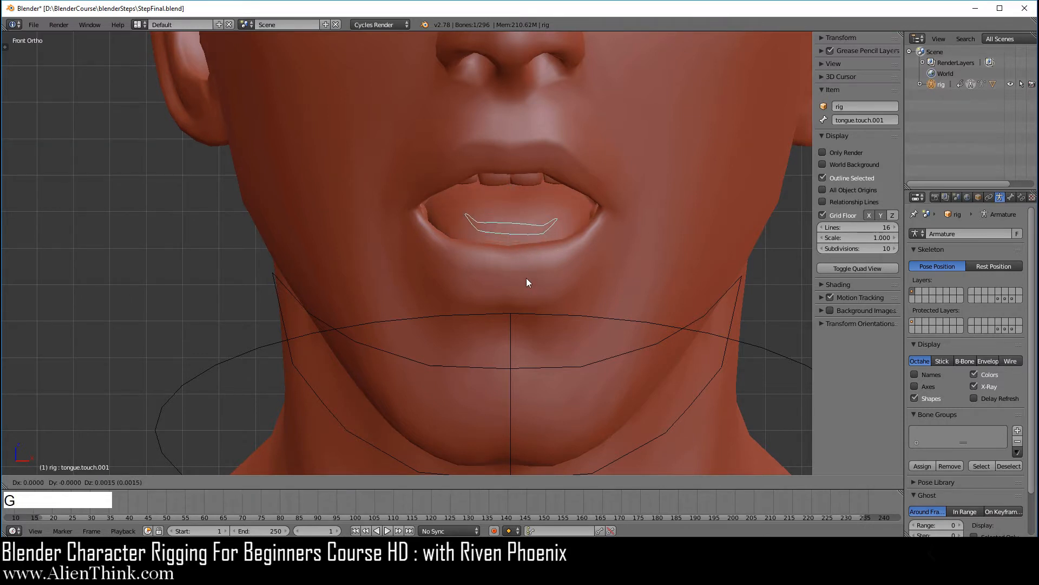
pyautogui.click(524, 232)
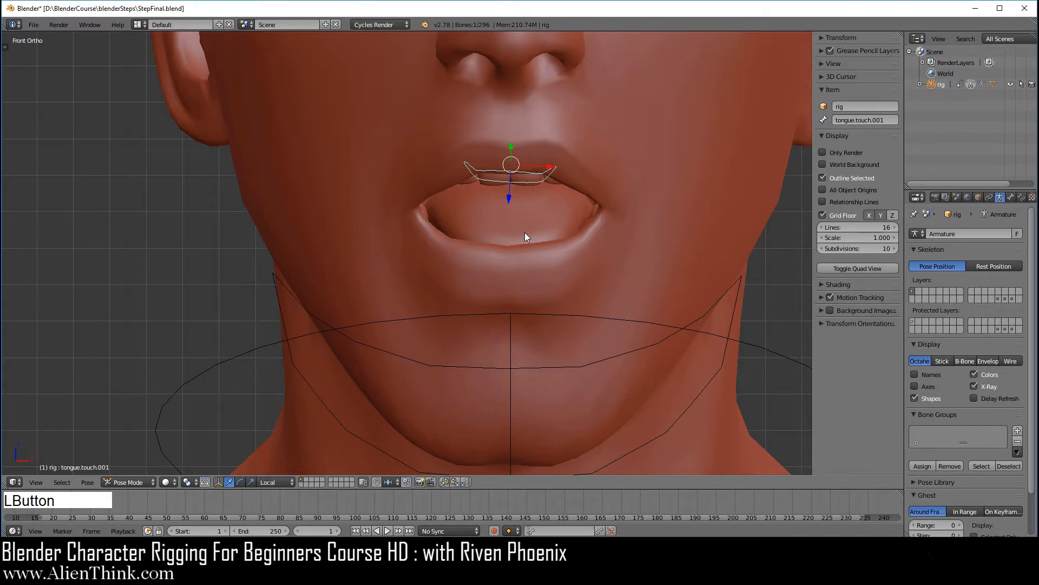
pyautogui.press('KP_3')
pyautogui.scroll(-2, 424, 248)
pyautogui.press('g')
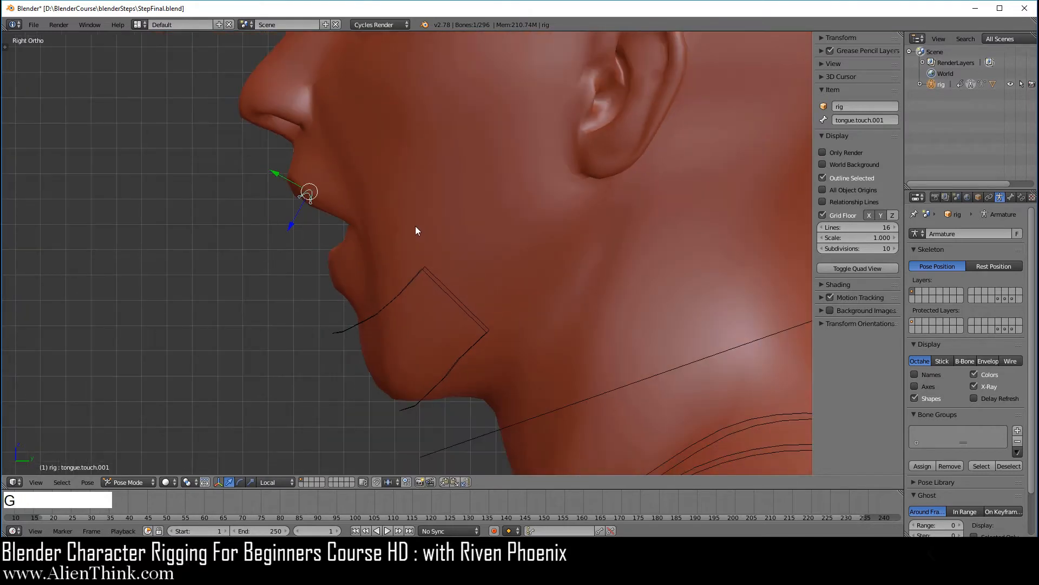
pyautogui.click(223, 171)
pyautogui.scroll(-1, 352, 282)
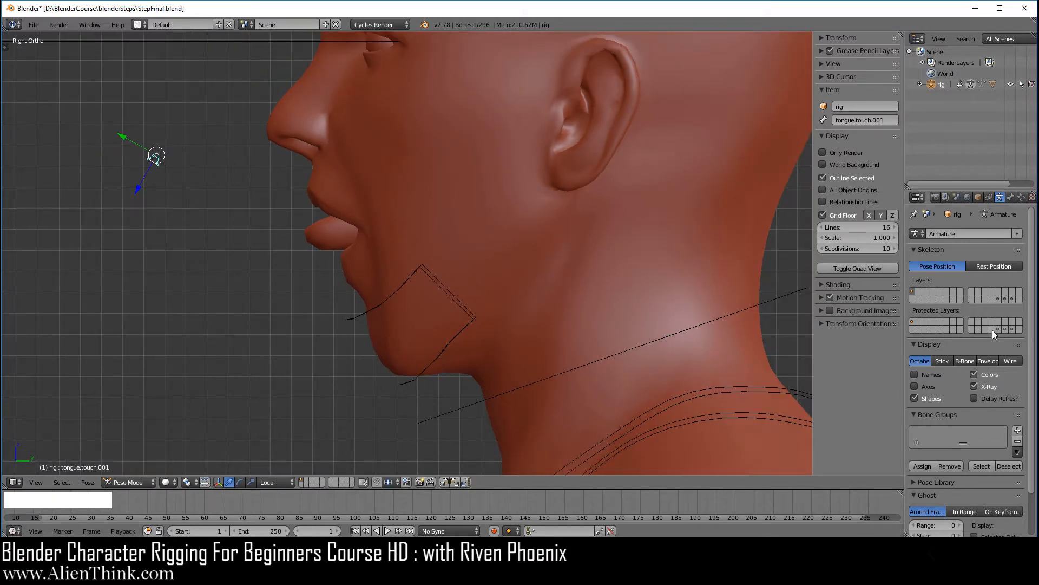
# Show the deform bones layer, shift the tongue control slightly to test the tongue bones, and return to the first bone layer only.
pyautogui.keyDown('shift'); pyautogui.click(1006, 297); pyautogui.keyUp('shift')
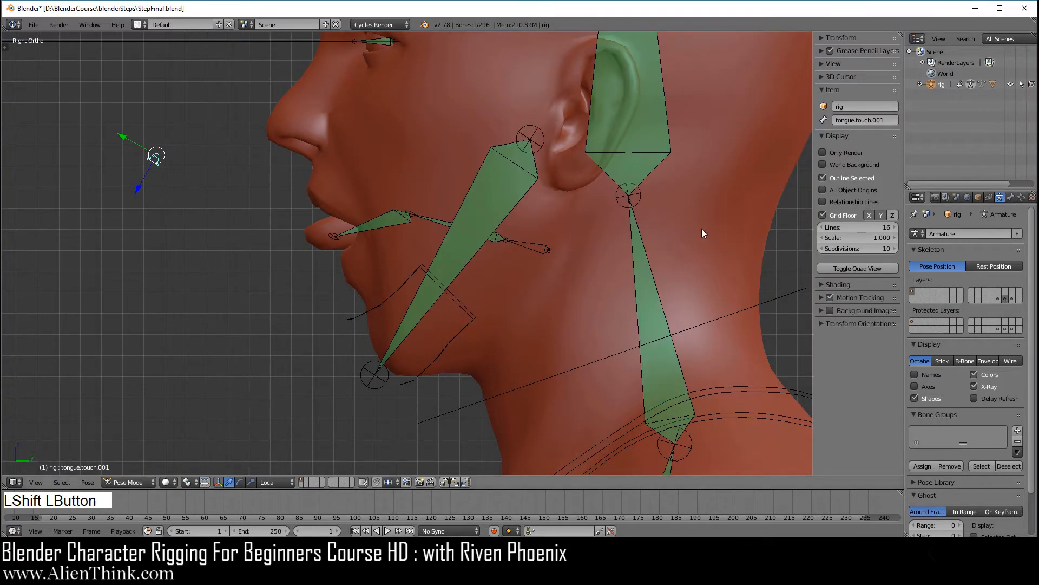
pyautogui.moveTo(156, 156); pyautogui.dragTo(224, 174, button='right')
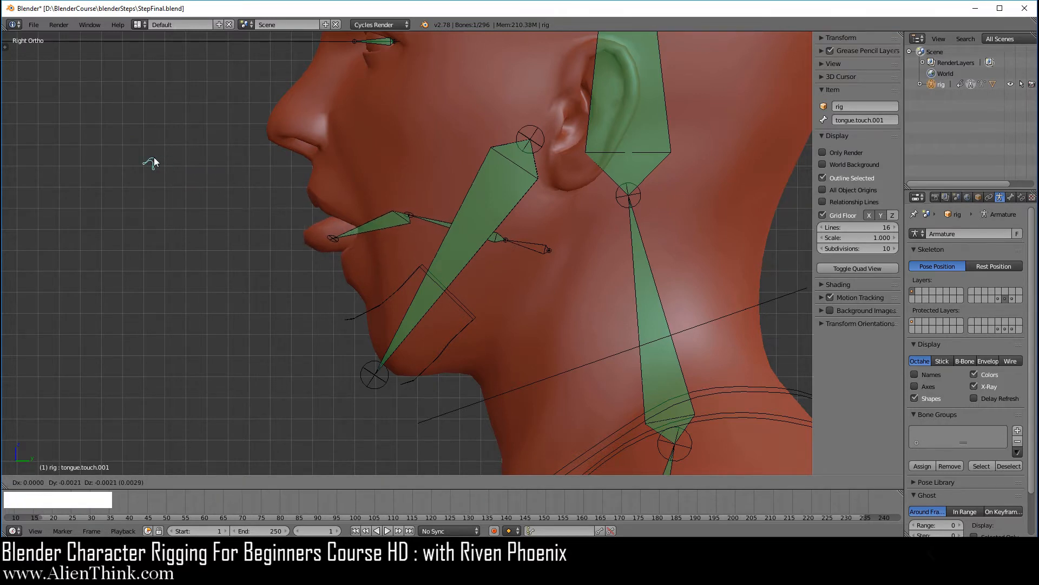
pyautogui.click(154, 162)
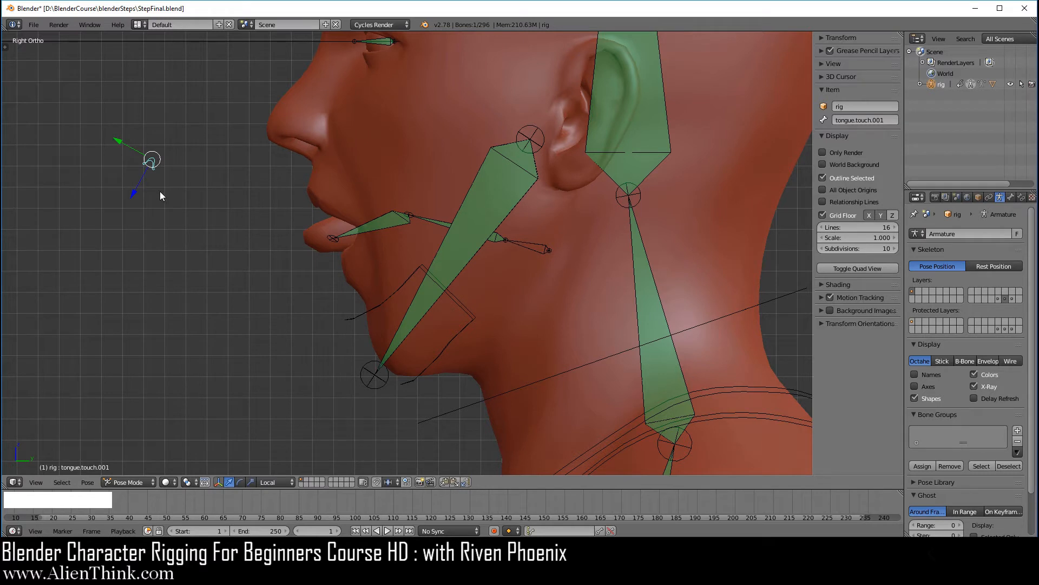
pyautogui.press('g')
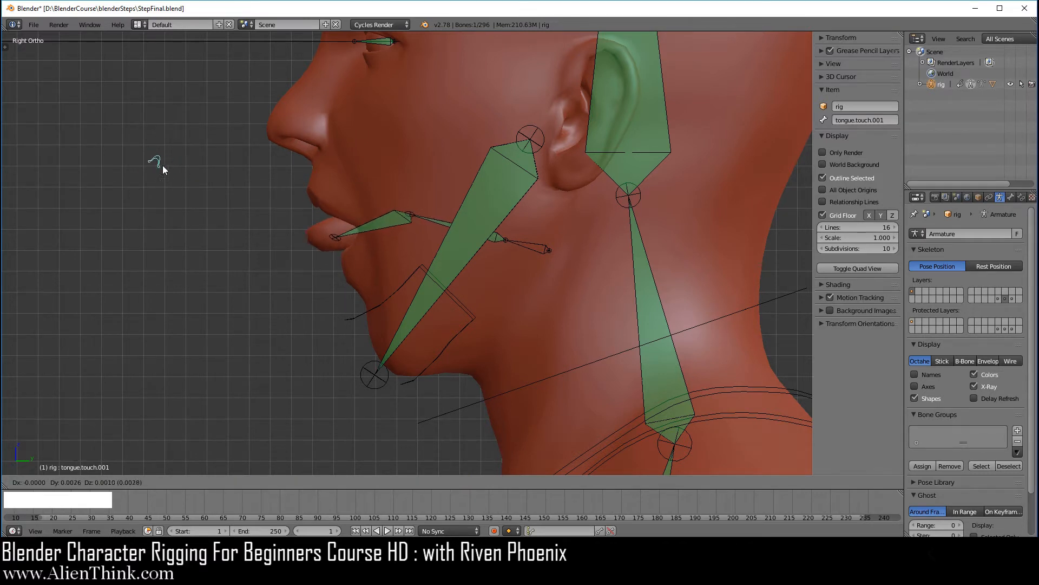
pyautogui.click(161, 160)
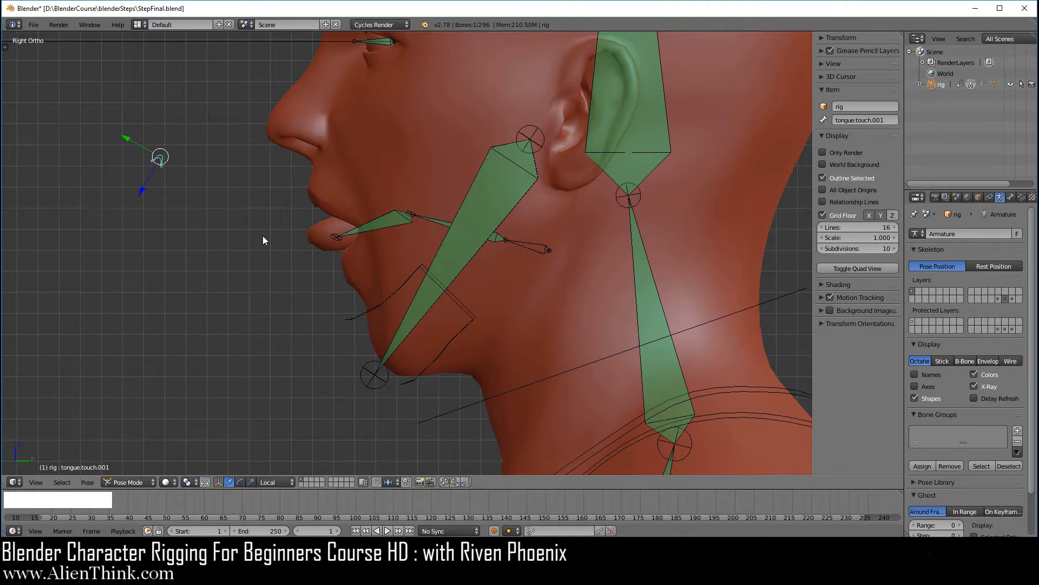
pyautogui.click(914, 292)
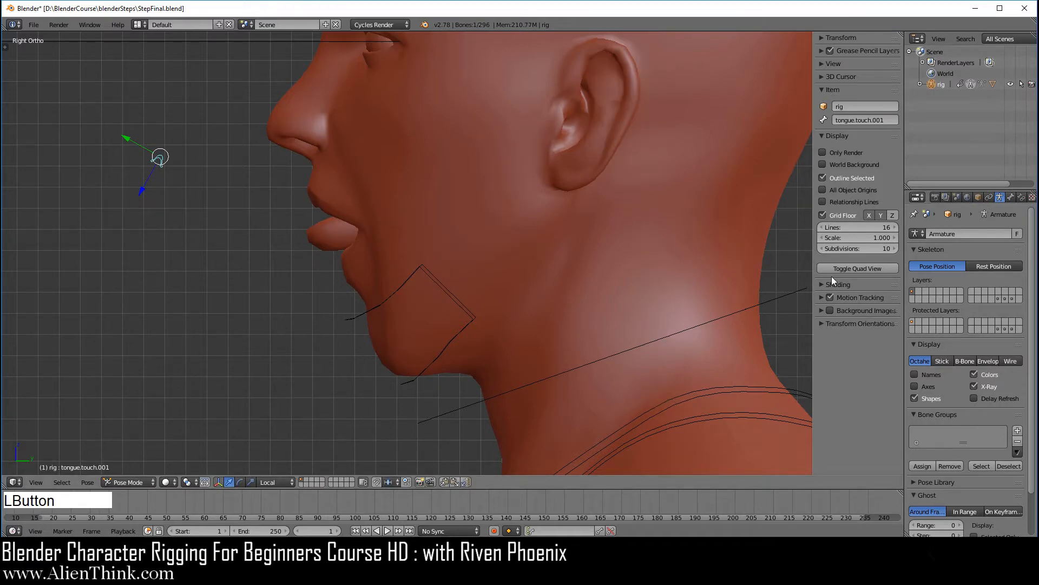
# Rotate the left upper-arm control slightly downward in the front view.
pyautogui.scroll(-3, 510, 325)
pyautogui.press('KP_1')
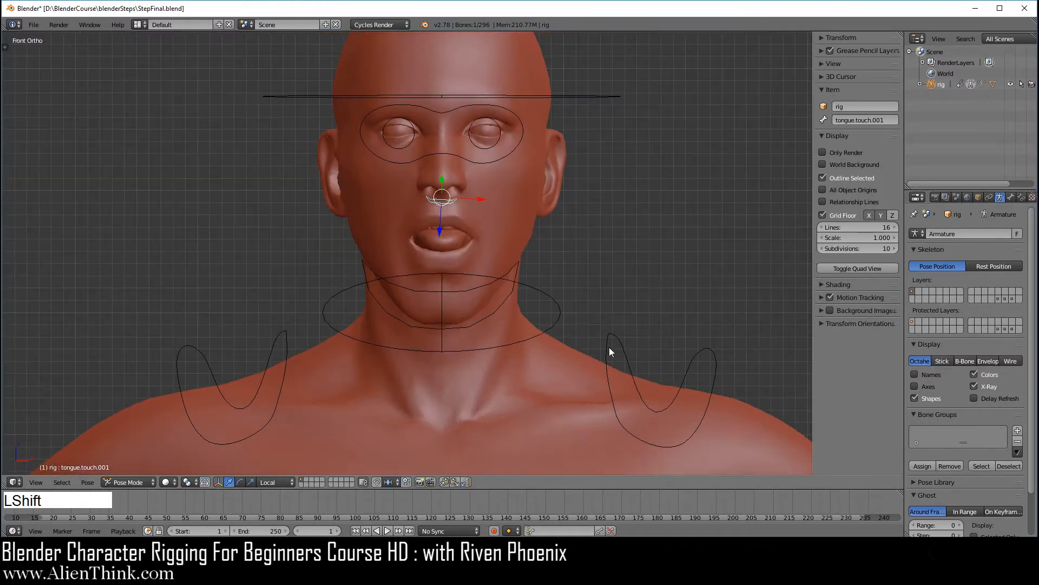
pyautogui.scroll(3, 609, 347)
pyautogui.keyDown('shift'); pyautogui.moveTo(609, 346); pyautogui.dragTo(456, 236, button='middle'); pyautogui.keyUp('shift')
pyautogui.scroll(-2, 457, 236)
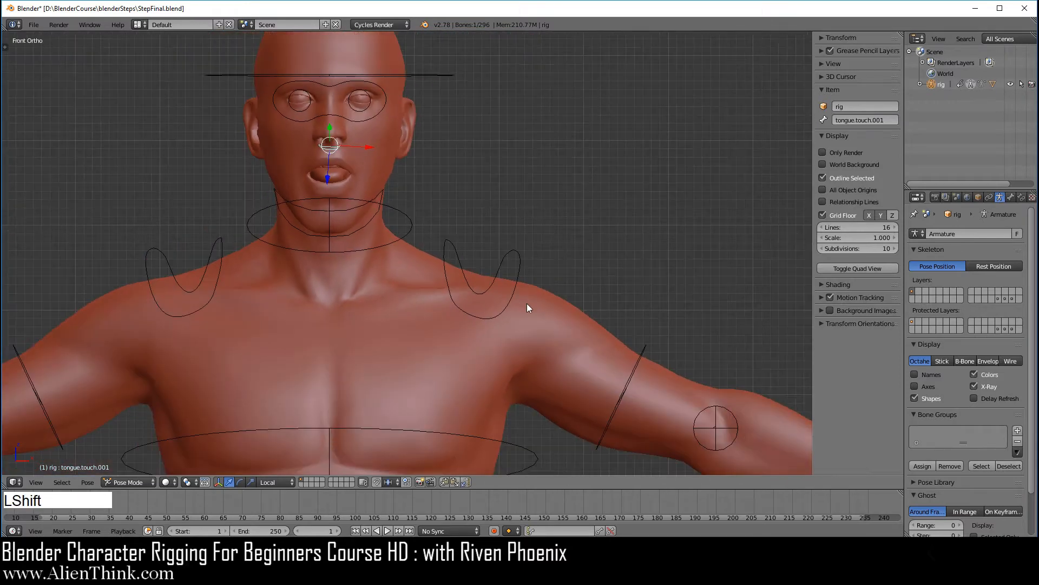
pyautogui.keyDown('shift'); pyautogui.moveTo(553, 320); pyautogui.dragTo(458, 253, button='middle'); pyautogui.keyUp('shift')
pyautogui.keyDown('shift'); pyautogui.moveTo(683, 376); pyautogui.dragTo(482, 263, button='middle'); pyautogui.keyUp('shift')
pyautogui.rightClick(346, 168)
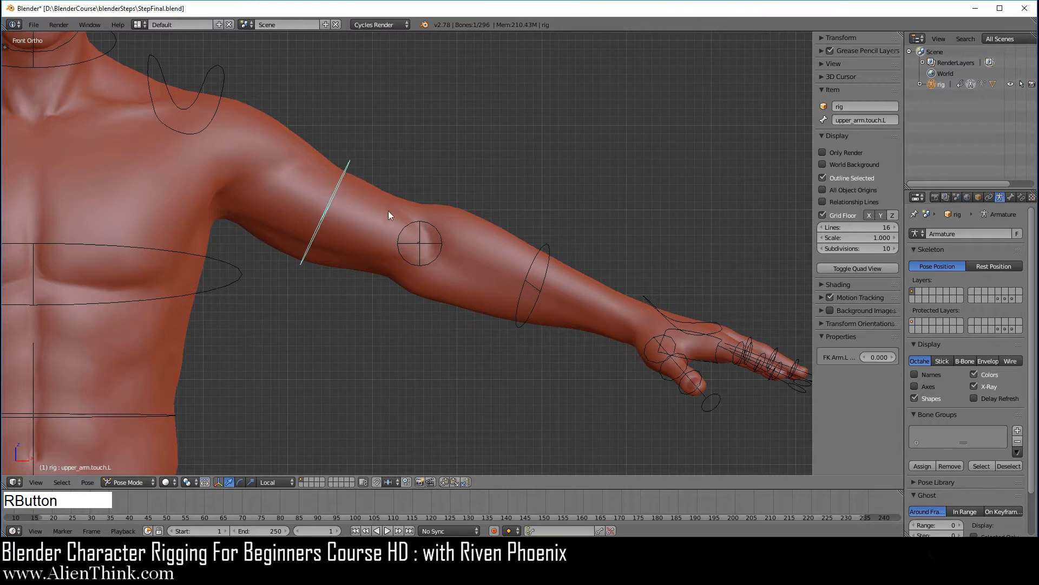
pyautogui.press('r')
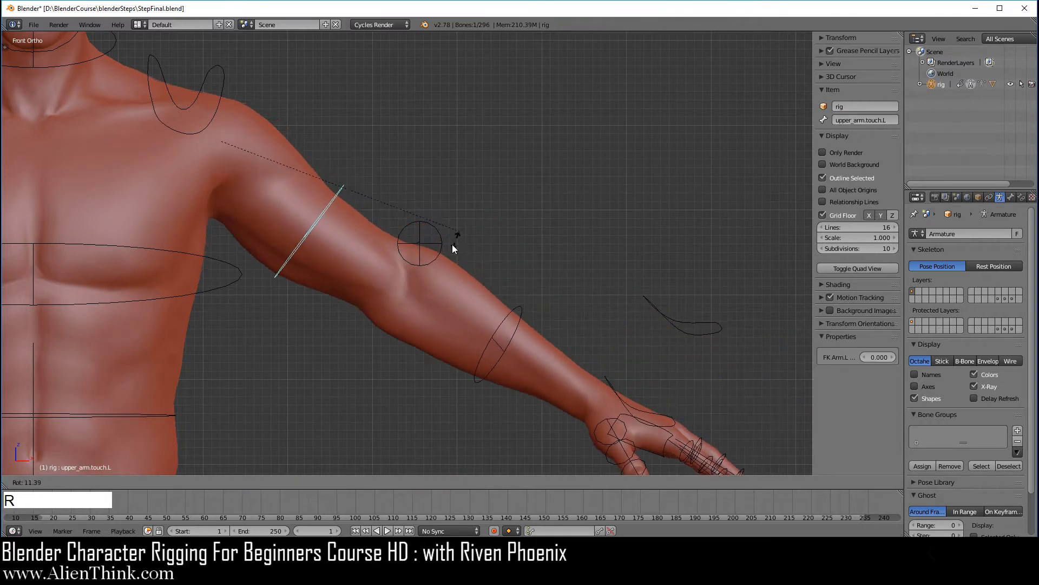
pyautogui.click(487, 199)
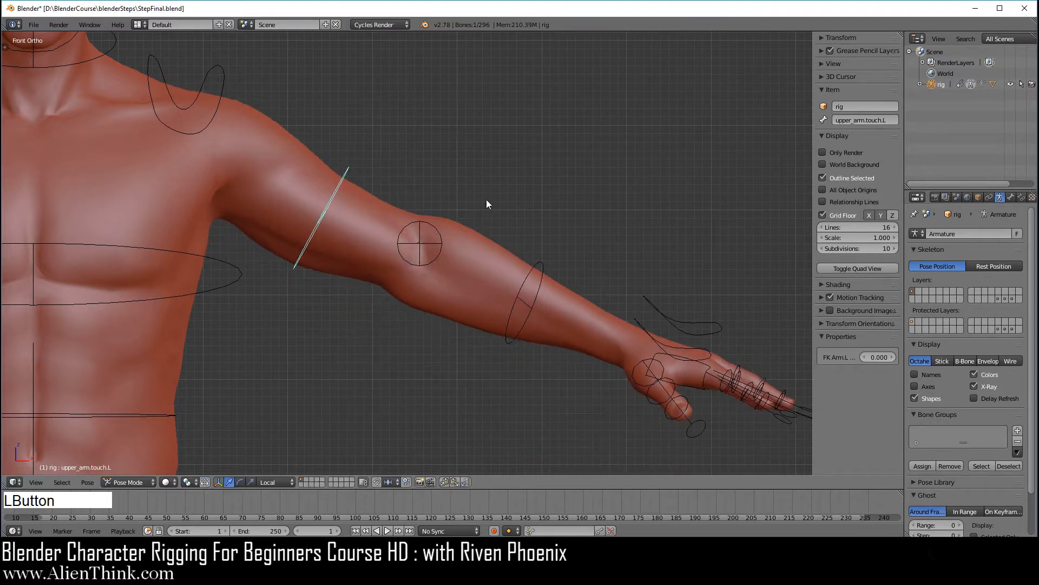
# Rotate the left forearm control freely with trackball rotation in an angled view.
pyautogui.rightClick(539, 262)
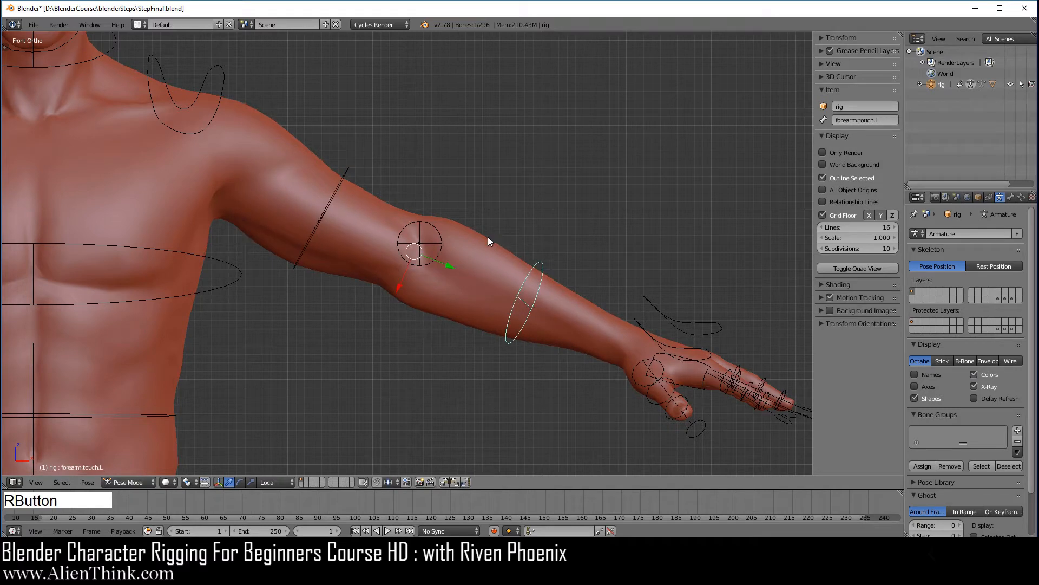
pyautogui.moveTo(488, 236); pyautogui.dragTo(517, 307, button='middle')
pyautogui.press('r')
pyautogui.press('r')
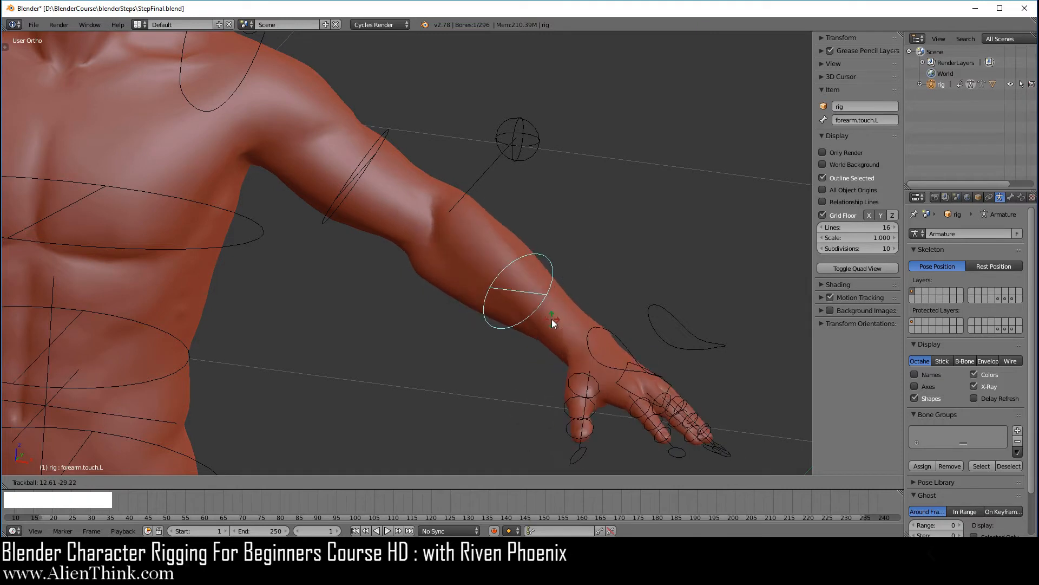
pyautogui.click(545, 318)
# Rotate the left hand control freely with repeated trackball rotations in an angled view of the back of the hand.
pyautogui.keyDown('shift'); pyautogui.moveTo(545, 318); pyautogui.dragTo(496, 221, button='middle'); pyautogui.keyUp('shift')
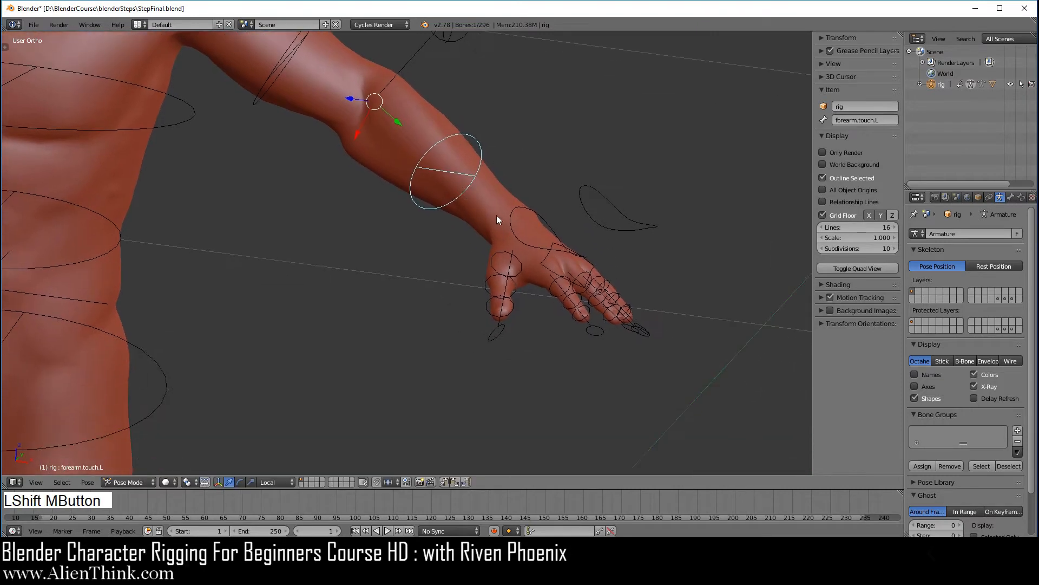
pyautogui.rightClick(512, 221)
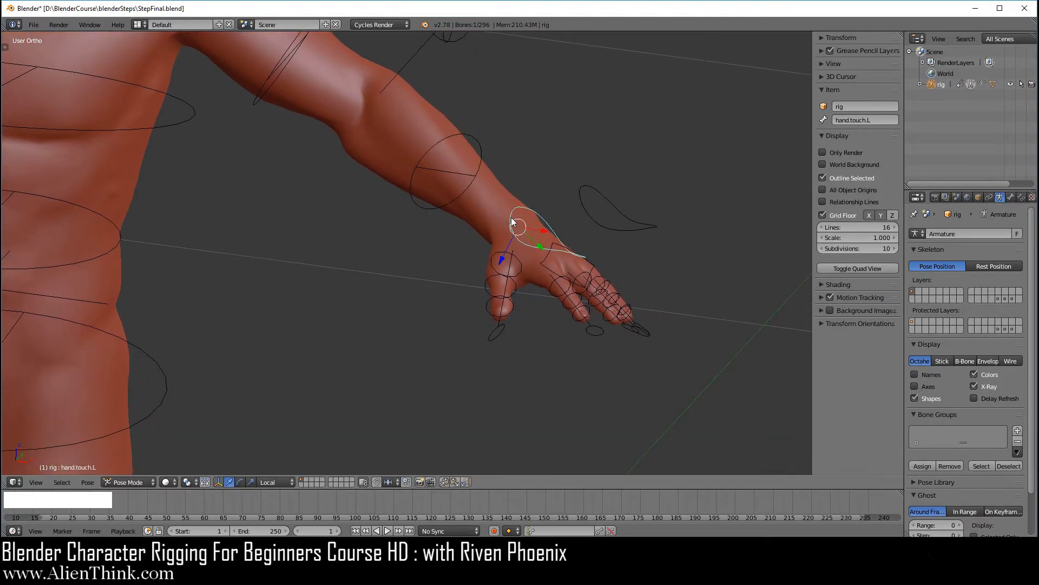
pyautogui.press('KP_Decimal')
pyautogui.scroll(-3, 460, 225)
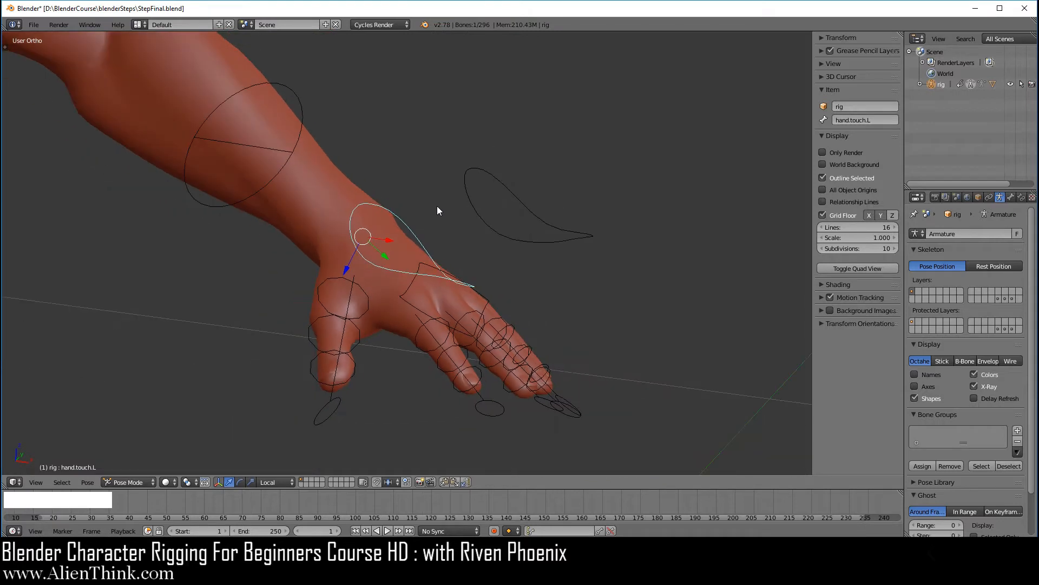
pyautogui.moveTo(437, 206); pyautogui.dragTo(372, 266, button='middle')
pyautogui.press('r')
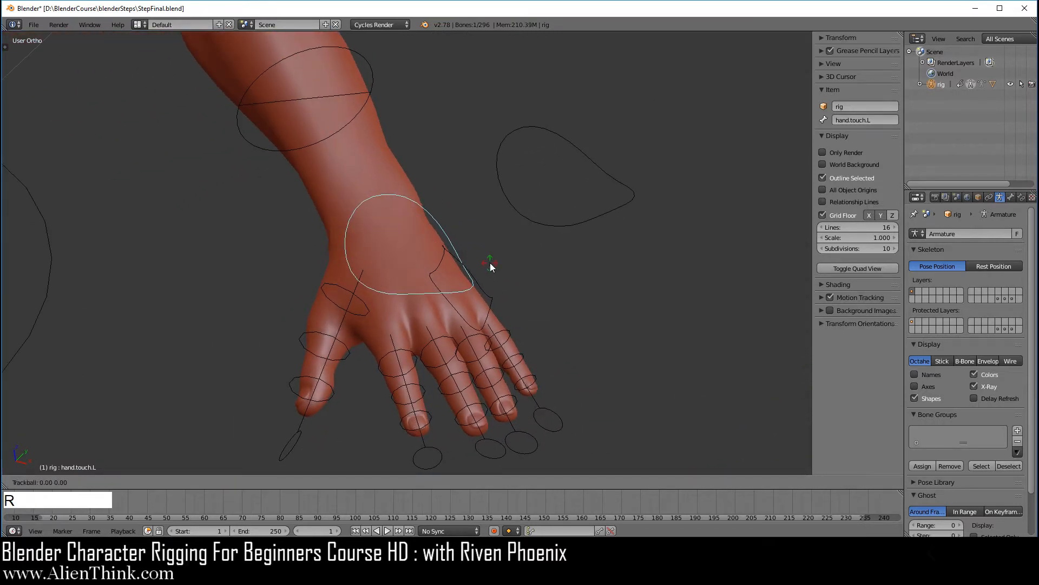
pyautogui.click(488, 280)
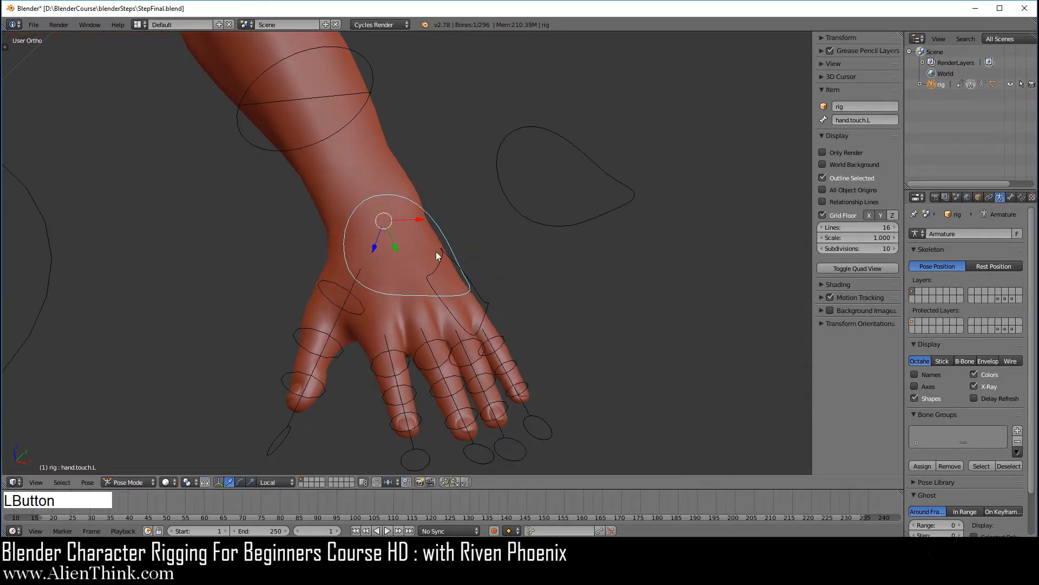
pyautogui.press('r')
pyautogui.press('r')
pyautogui.click(412, 256)
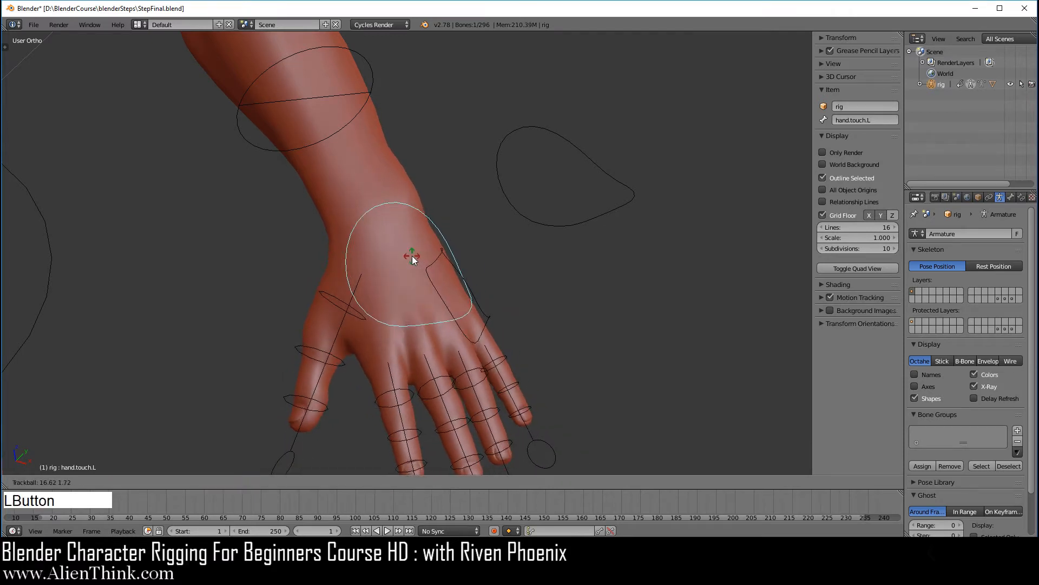
# Try a free rotation on the left index finger's main control, and scale that control down to curl the finger.
pyautogui.keyDown('shift'); pyautogui.moveTo(431, 330); pyautogui.dragTo(404, 176, button='middle'); pyautogui.keyUp('shift')
pyautogui.scroll(2, 395, 275)
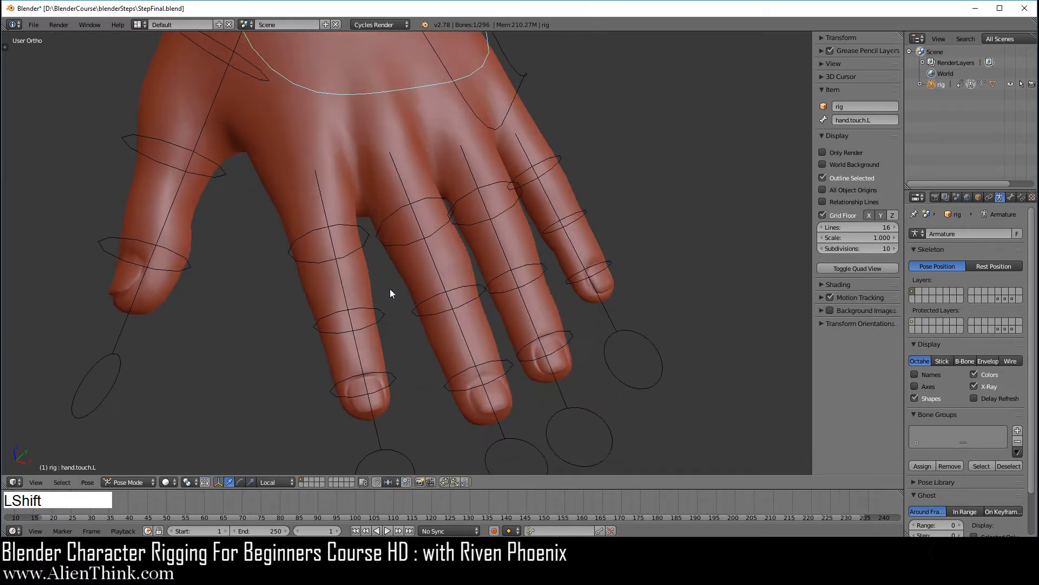
pyautogui.keyDown('shift'); pyautogui.moveTo(390, 288); pyautogui.dragTo(444, 171, button='middle'); pyautogui.keyUp('shift')
pyautogui.rightClick(450, 334)
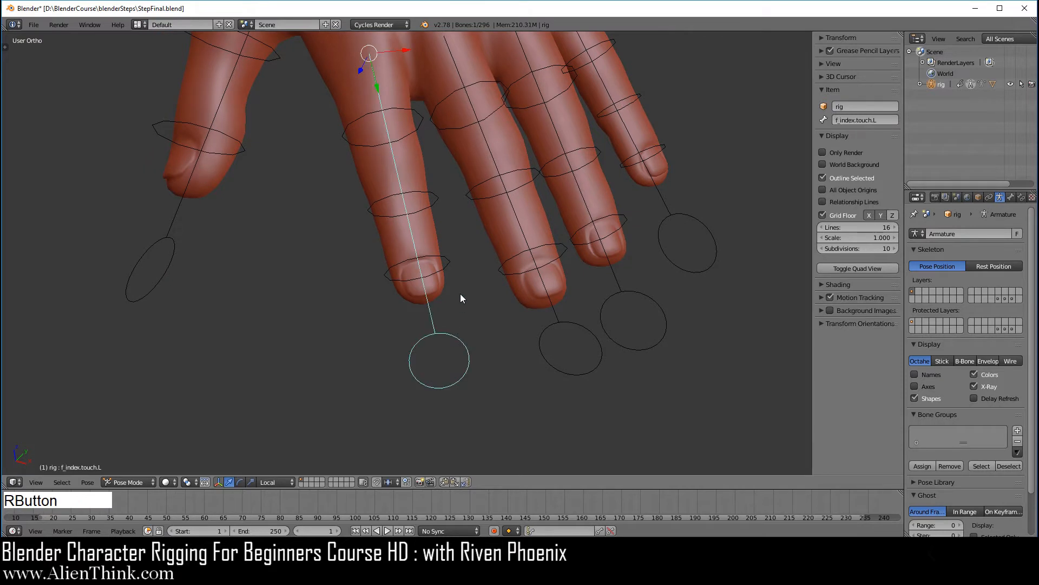
pyautogui.keyDown('shift'); pyautogui.moveTo(461, 293); pyautogui.dragTo(470, 316, button='middle'); pyautogui.keyUp('shift')
pyautogui.press('r')
pyautogui.press('r')
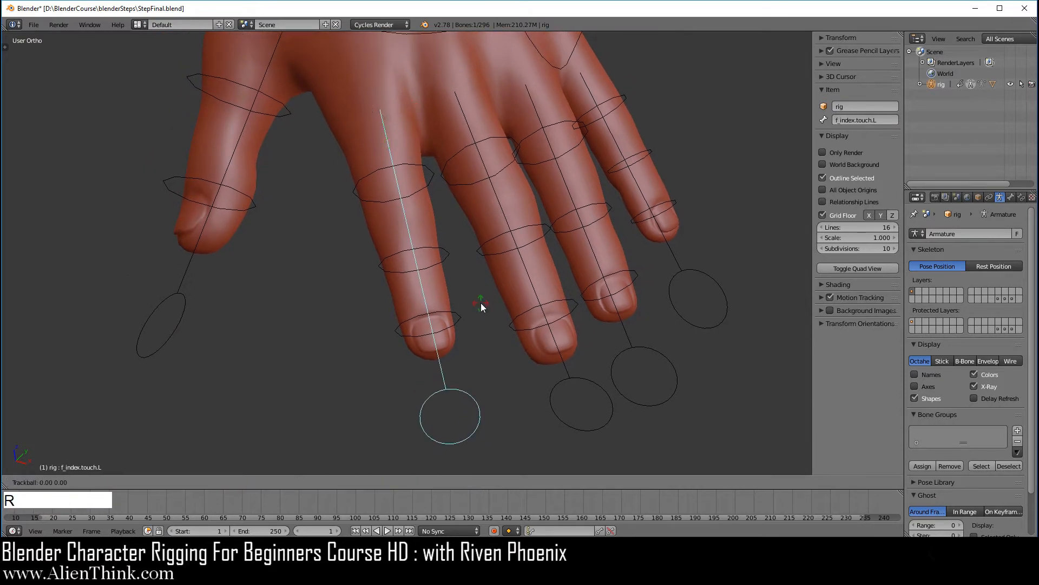
pyautogui.rightClick(475, 314)
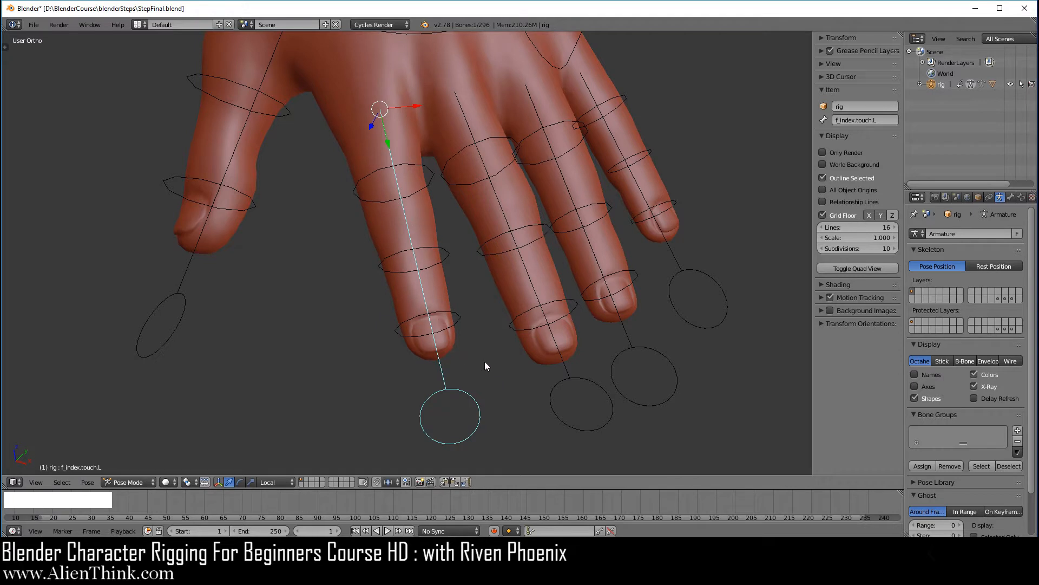
pyautogui.press('s')
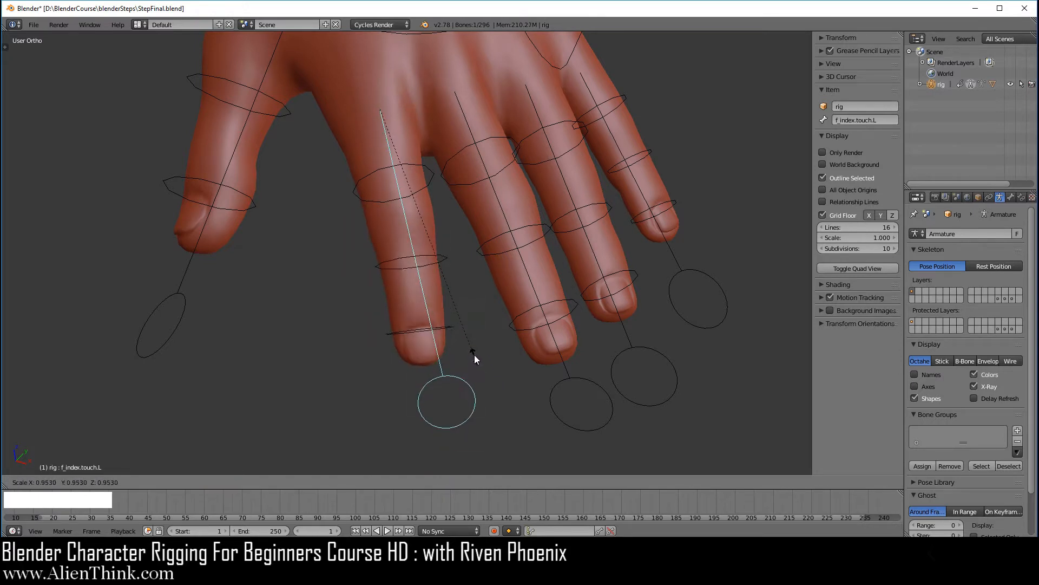
pyautogui.click(460, 324)
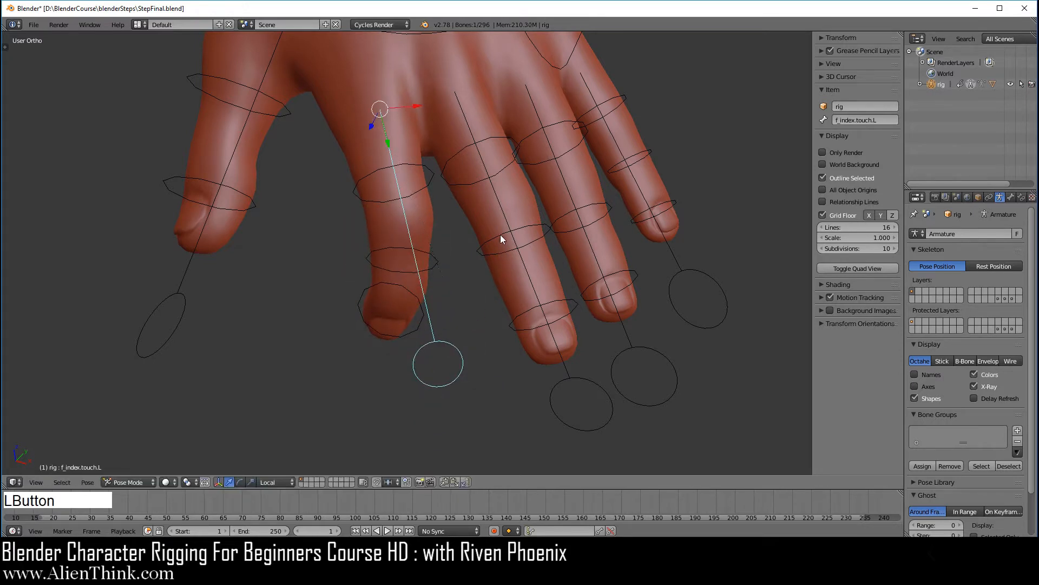
# Bend the left middle finger by freely rotating its second and third segment controls.
pyautogui.rightClick(500, 235)
pyautogui.scroll(3, 576, 293)
pyautogui.press('r')
pyautogui.press('r')
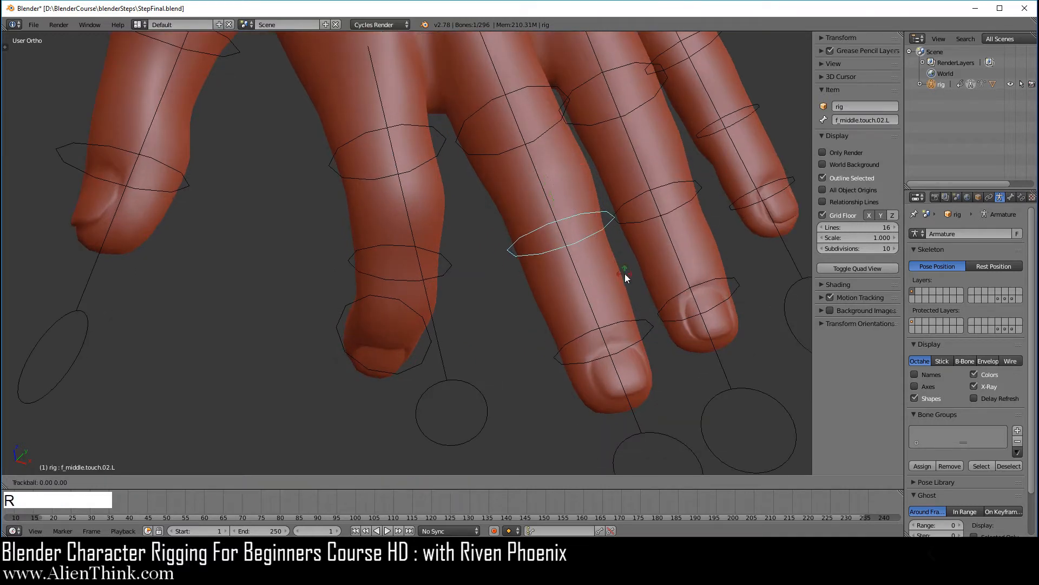
pyautogui.click(619, 296)
pyautogui.rightClick(635, 345)
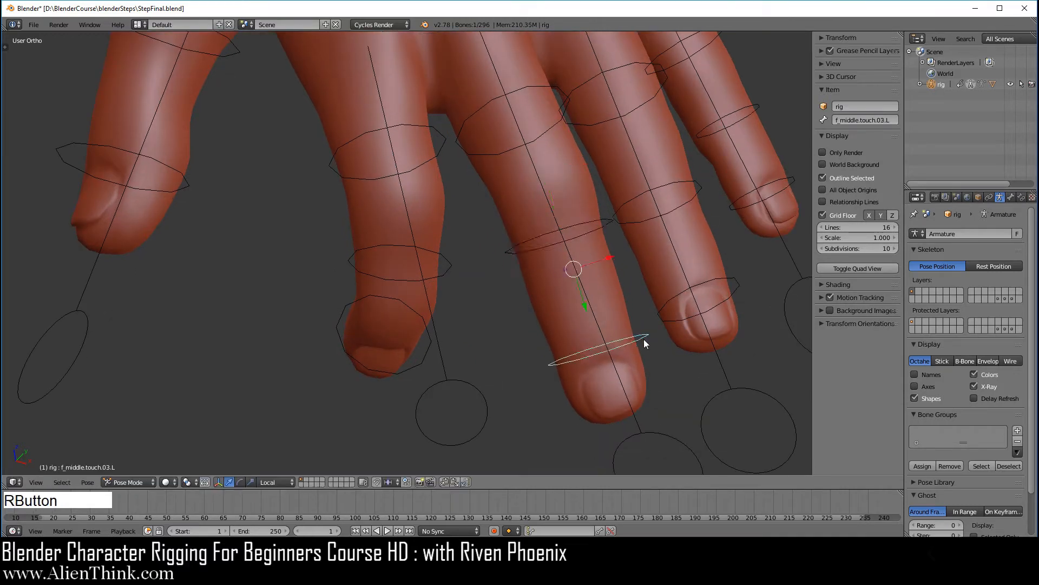
pyautogui.press('r')
pyautogui.press('r')
pyautogui.click(665, 336)
pyautogui.scroll(-4, 608, 305)
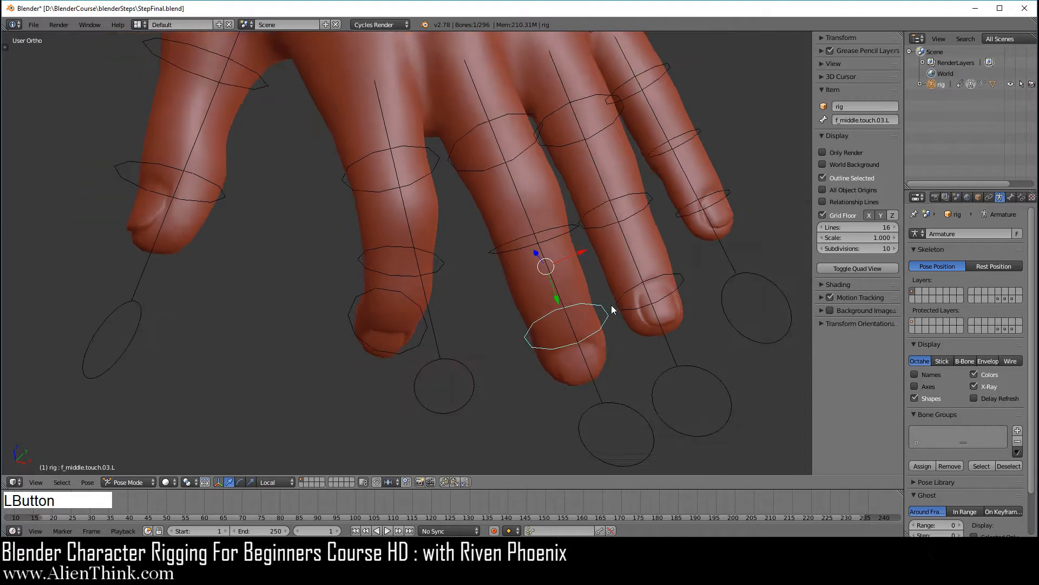
# Rotate the left palm control freely, viewing the hand from its little-finger side, to bend the palm and spread the fingers.
pyautogui.moveTo(654, 337); pyautogui.dragTo(466, 336, button='middle')
pyautogui.moveTo(541, 258); pyautogui.dragTo(495, 272, button='middle')
pyautogui.rightClick(558, 171)
pyautogui.scroll(1, 562, 219)
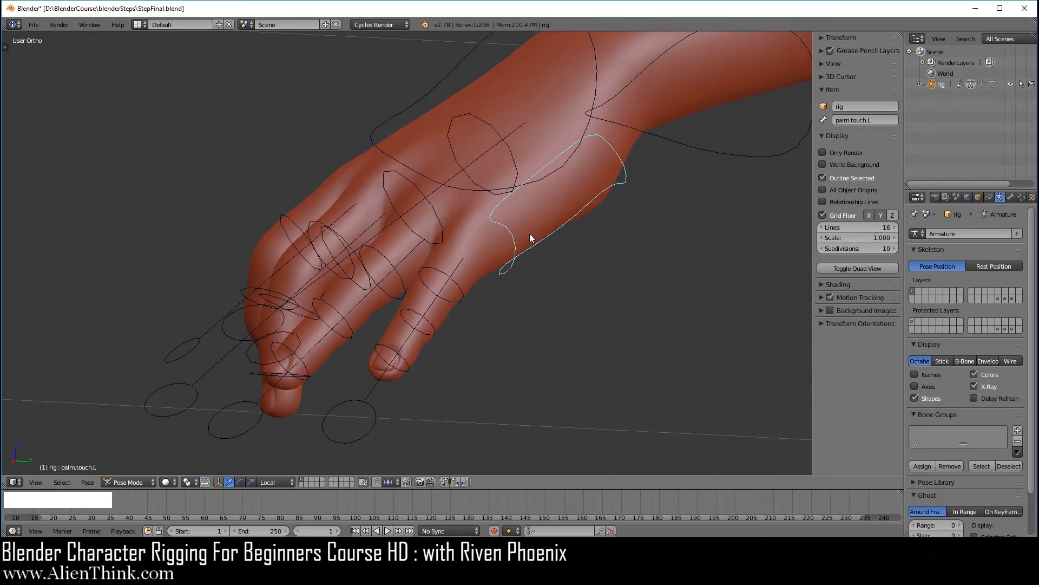
pyautogui.press('r')
pyautogui.press('r')
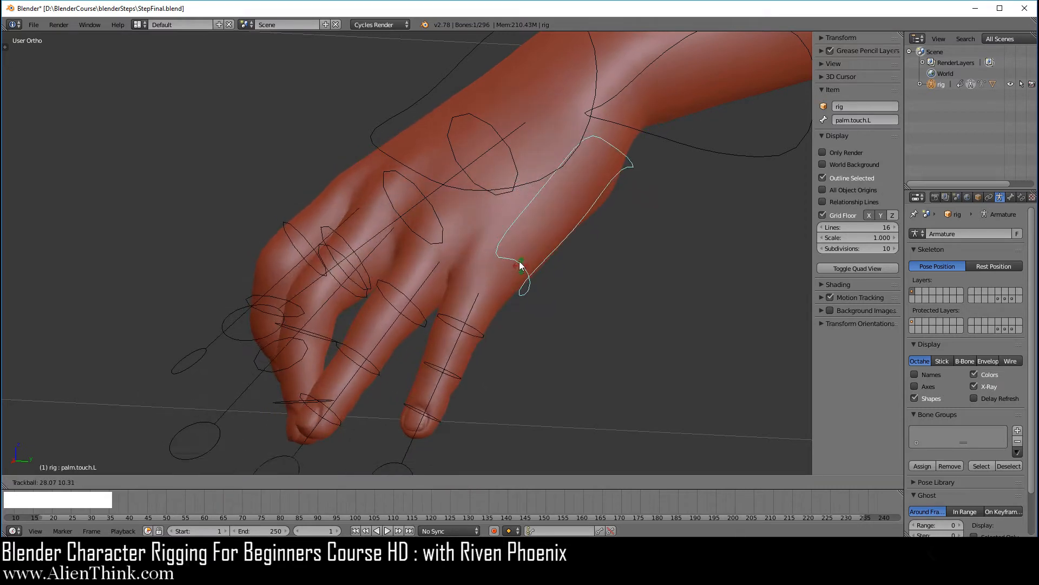
pyautogui.click(524, 271)
# Reset the rotation, location and scale of all rig controls in the front view, and leave everything deselected.
pyautogui.scroll(-4, 531, 274)
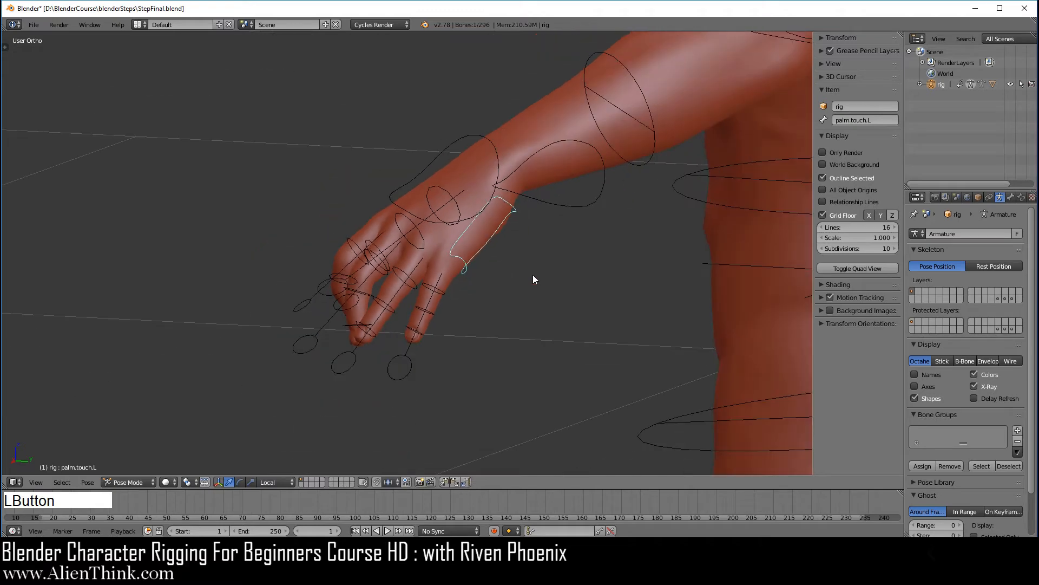
pyautogui.press('a')
pyautogui.press('KP_1')
pyautogui.scroll(-3, 532, 259)
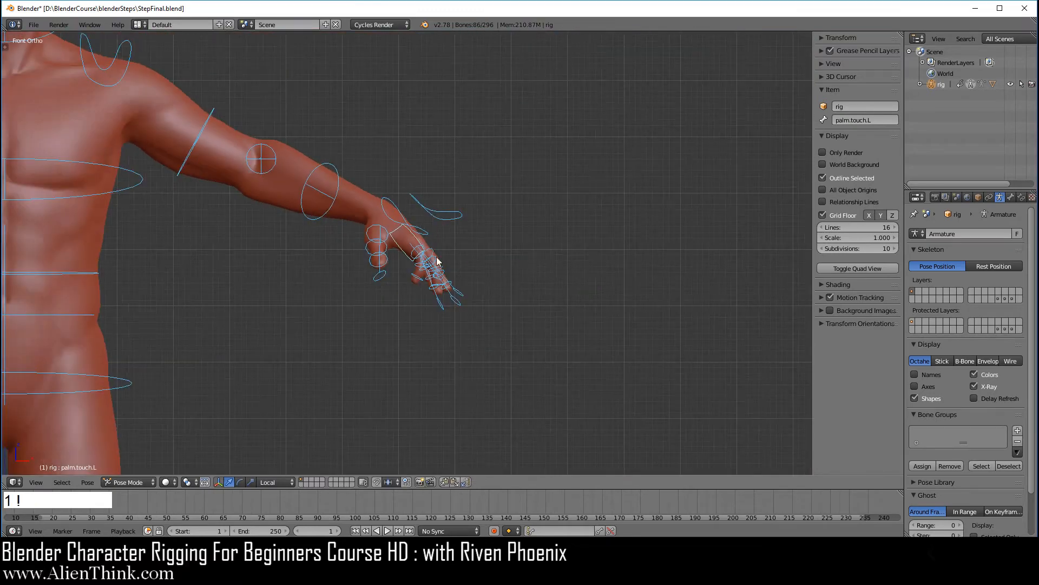
pyautogui.keyDown('shift'); pyautogui.moveTo(436, 257); pyautogui.dragTo(636, 280, button='middle'); pyautogui.keyUp('shift')
pyautogui.hotkey('alt', 'r')
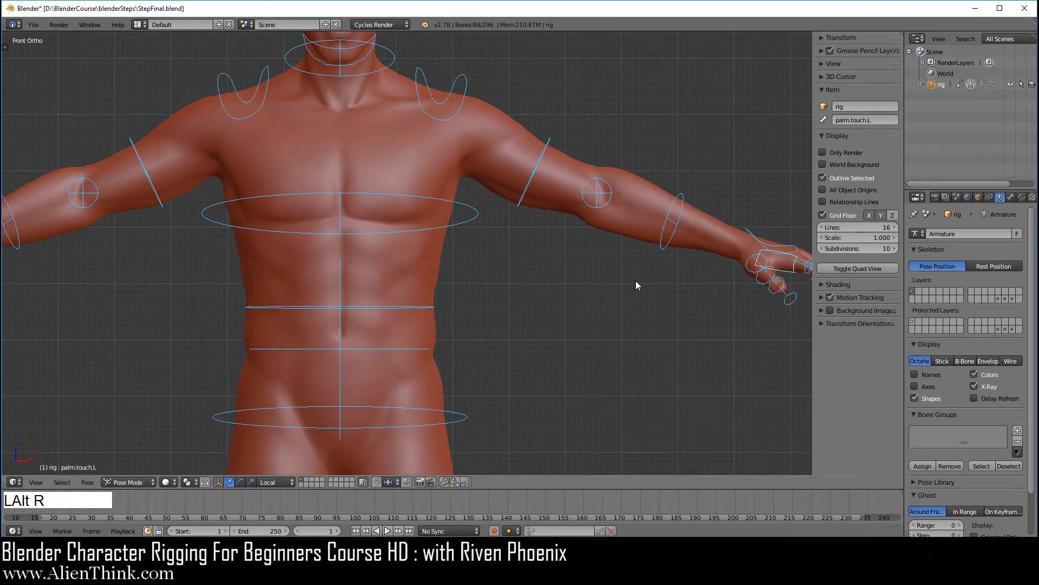
pyautogui.hotkey('alt', 'g')
pyautogui.hotkey('alt', 's')
pyautogui.press('a')
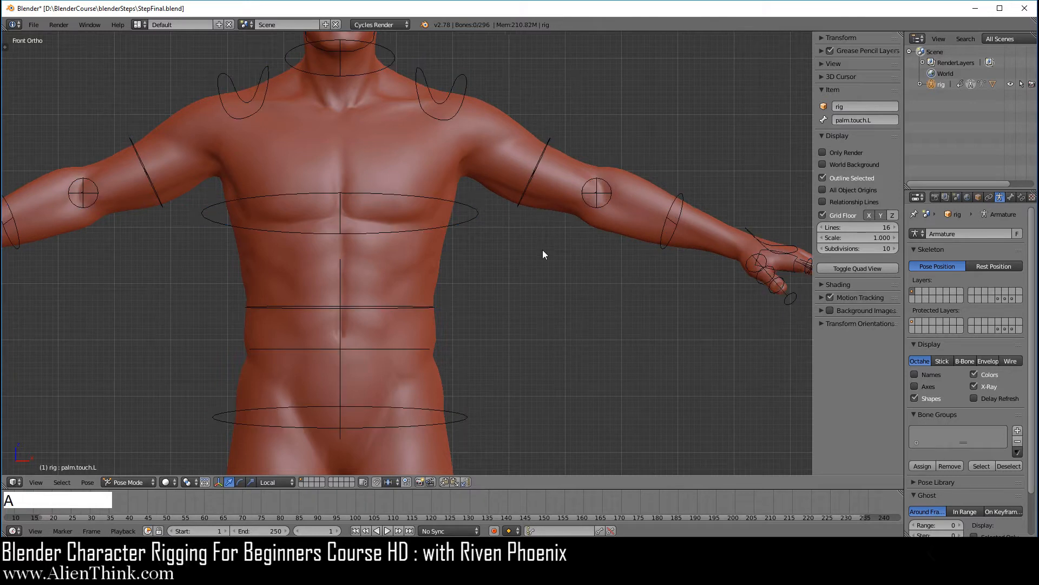
# Set the head control's Head Follow property to 1.000.
pyautogui.scroll(-3, 543, 249)
pyautogui.keyDown('shift'); pyautogui.moveTo(491, 237); pyautogui.dragTo(575, 296, button='middle'); pyautogui.keyUp('shift')
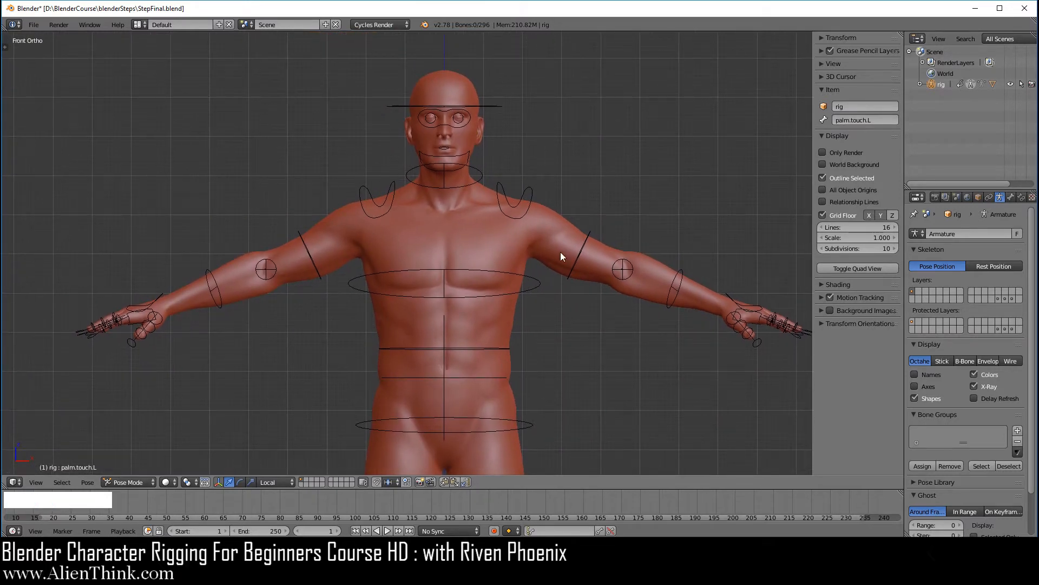
pyautogui.scroll(2, 575, 311)
pyautogui.keyDown('shift'); pyautogui.moveTo(532, 215); pyautogui.dragTo(483, 257, button='middle'); pyautogui.keyUp('shift')
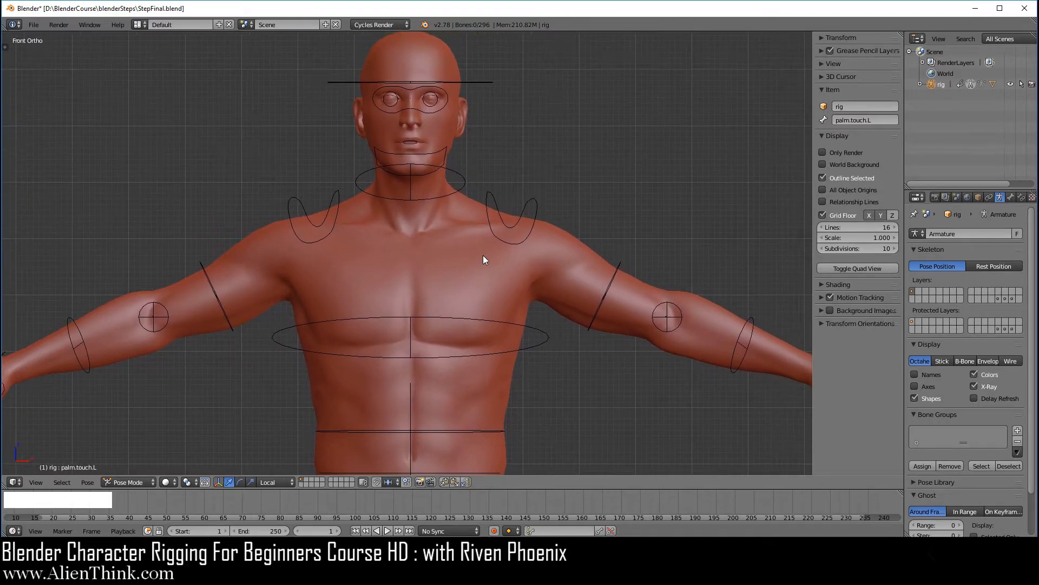
pyautogui.rightClick(484, 86)
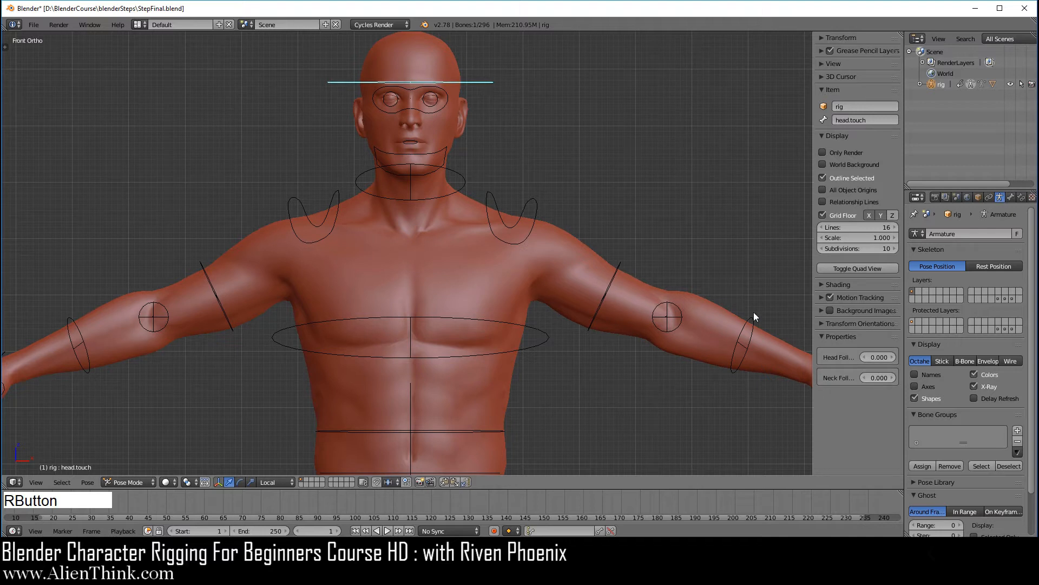
pyautogui.moveTo(871, 357); pyautogui.dragTo(894, 358)
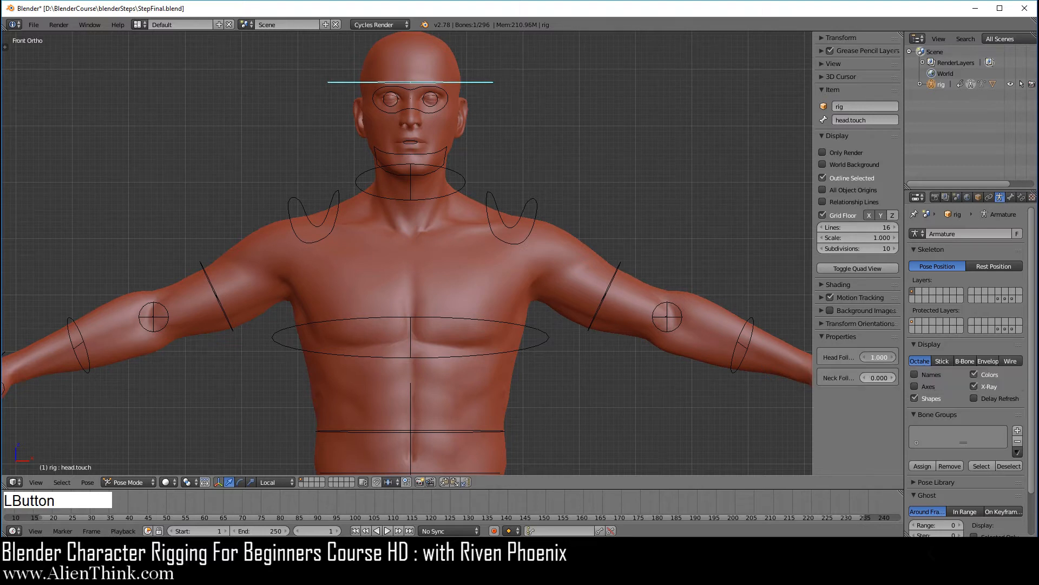
# Set the left upper-arm control's FK Arm property to 1.000 and raise the same property on the right upper-arm control.
pyautogui.rightClick(611, 280)
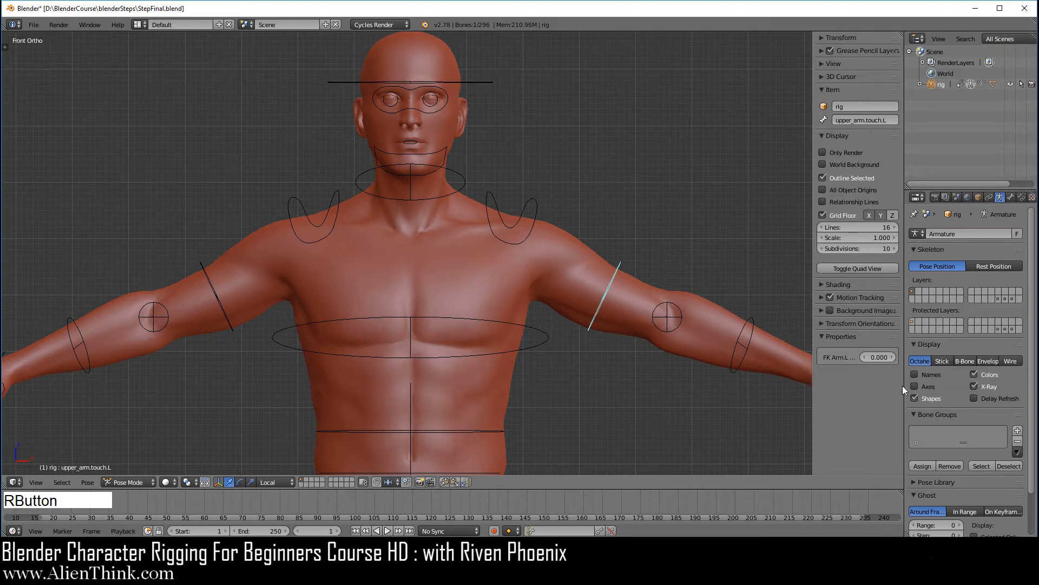
pyautogui.moveTo(875, 356); pyautogui.dragTo(894, 357)
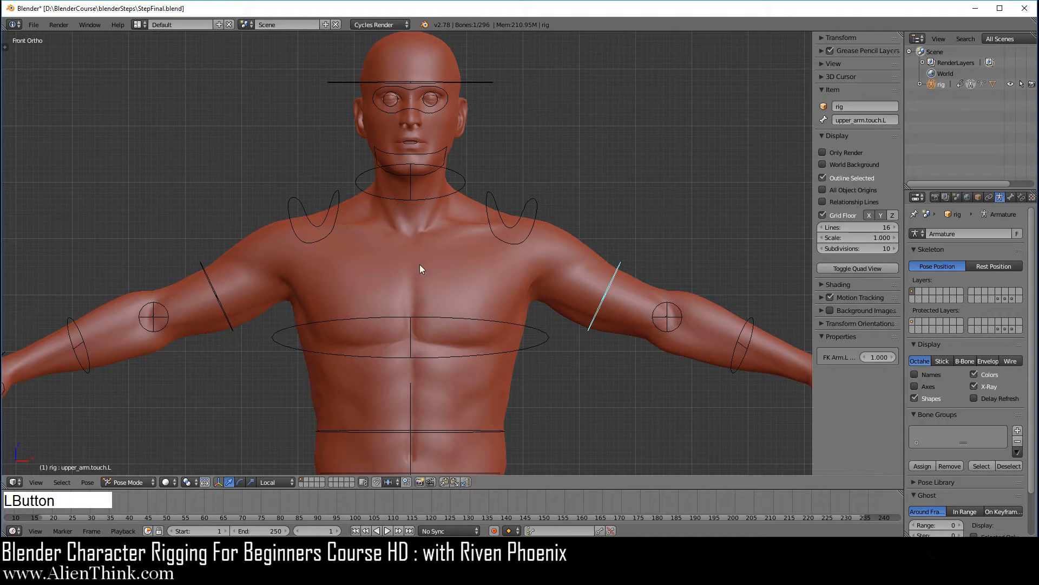
pyautogui.rightClick(212, 284)
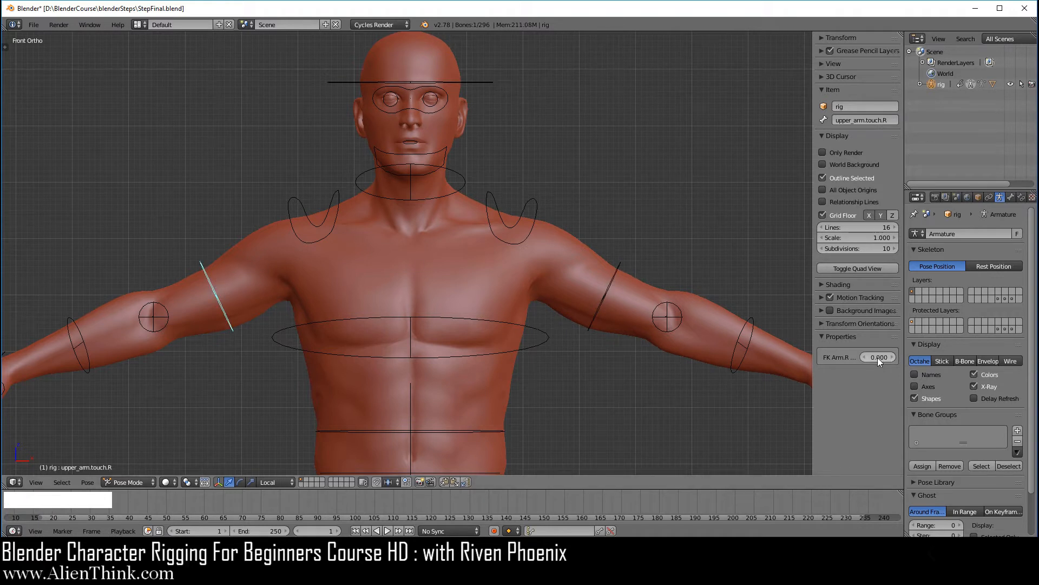
pyautogui.moveTo(878, 358); pyautogui.dragTo(888, 357)
# Rotate the chest control forward in the right side view to test how the head and arms follow.
pyautogui.rightClick(545, 334)
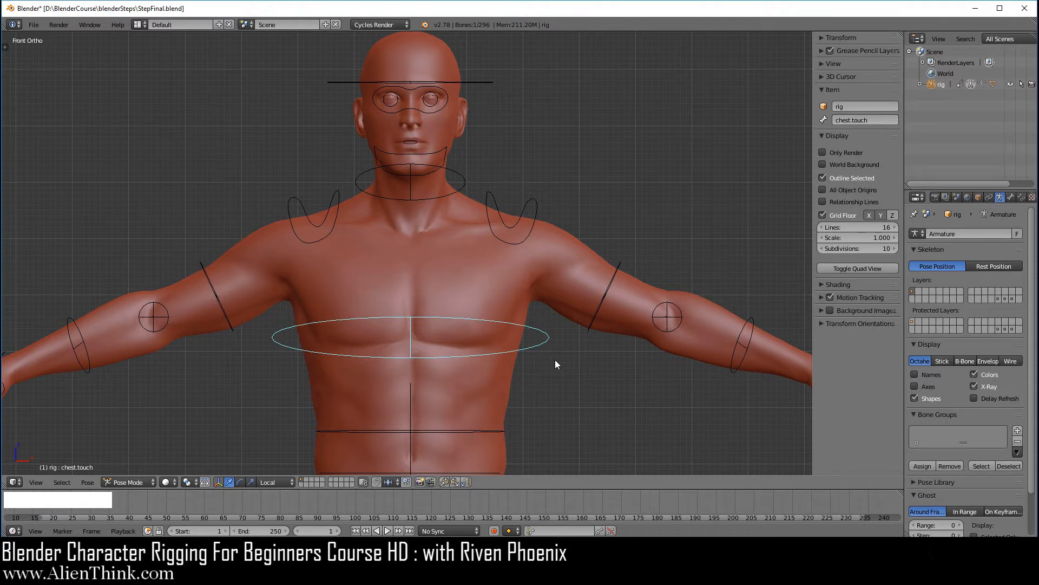
pyautogui.press('KP_3')
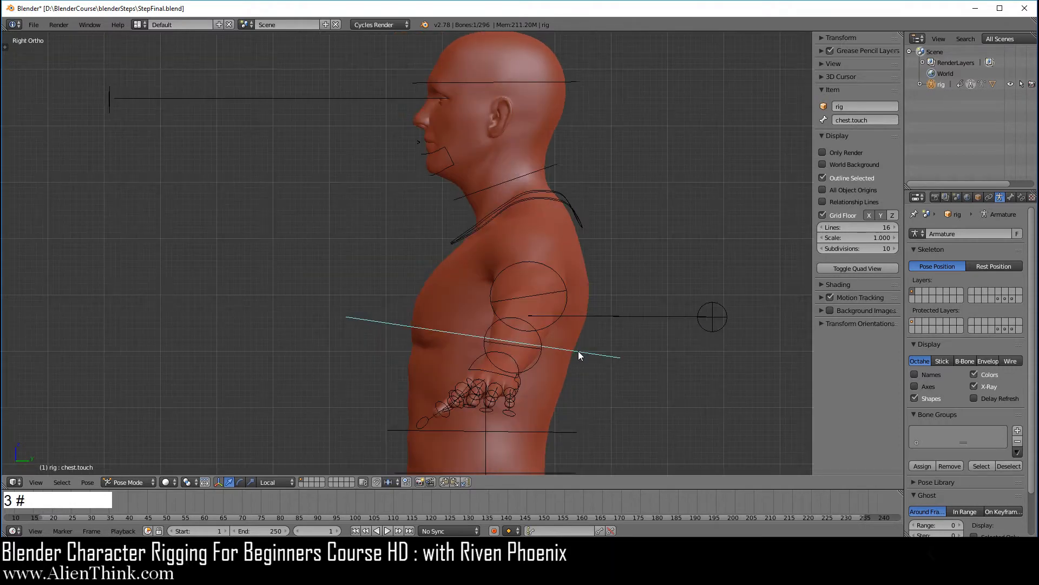
pyautogui.press('r')
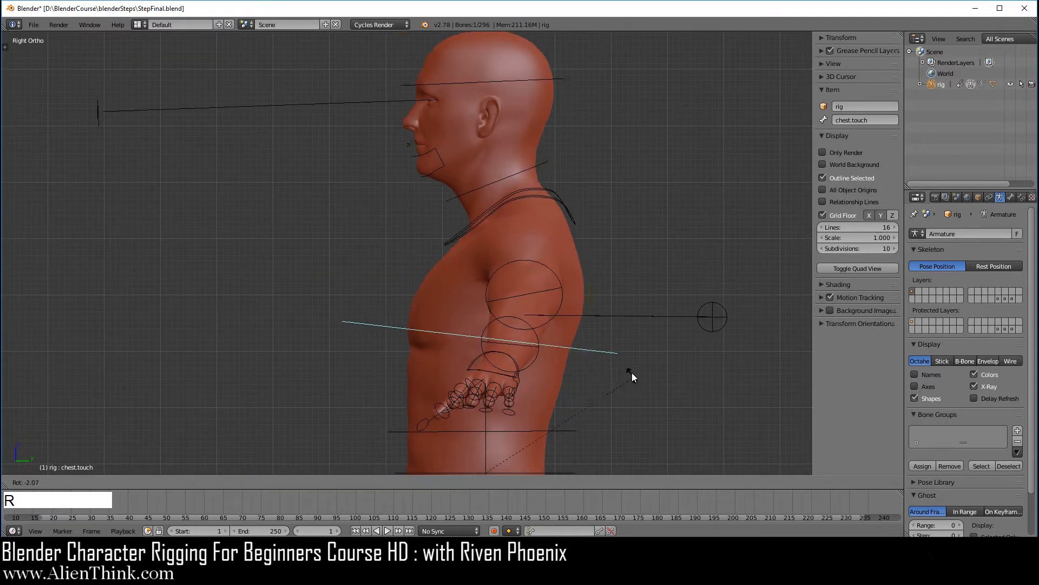
pyautogui.click(622, 348)
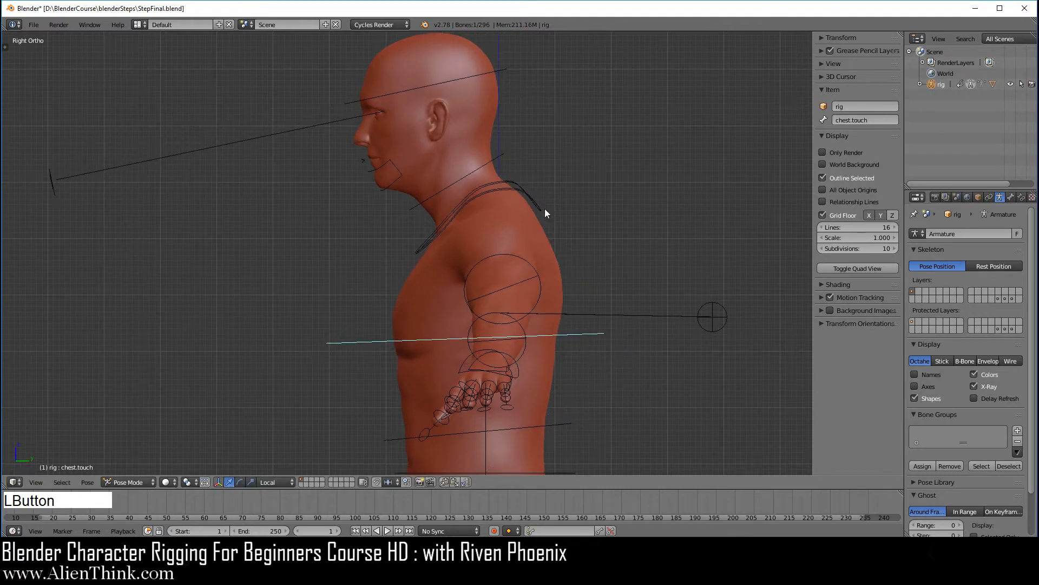
# Rotate the head control backward in the right side view until its ring is roughly level.
pyautogui.rightClick(491, 70)
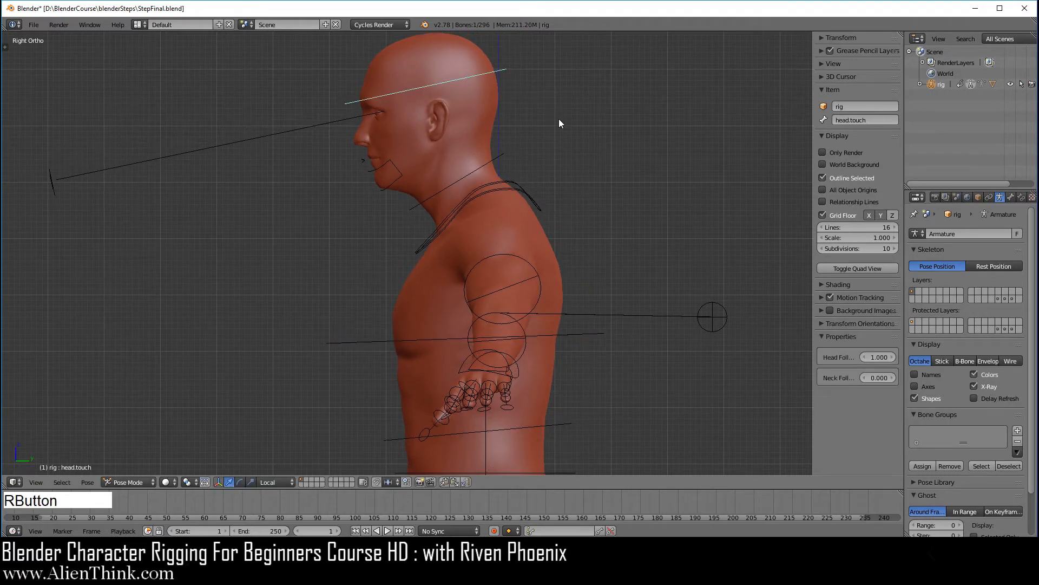
pyautogui.press('r')
pyautogui.click(571, 144)
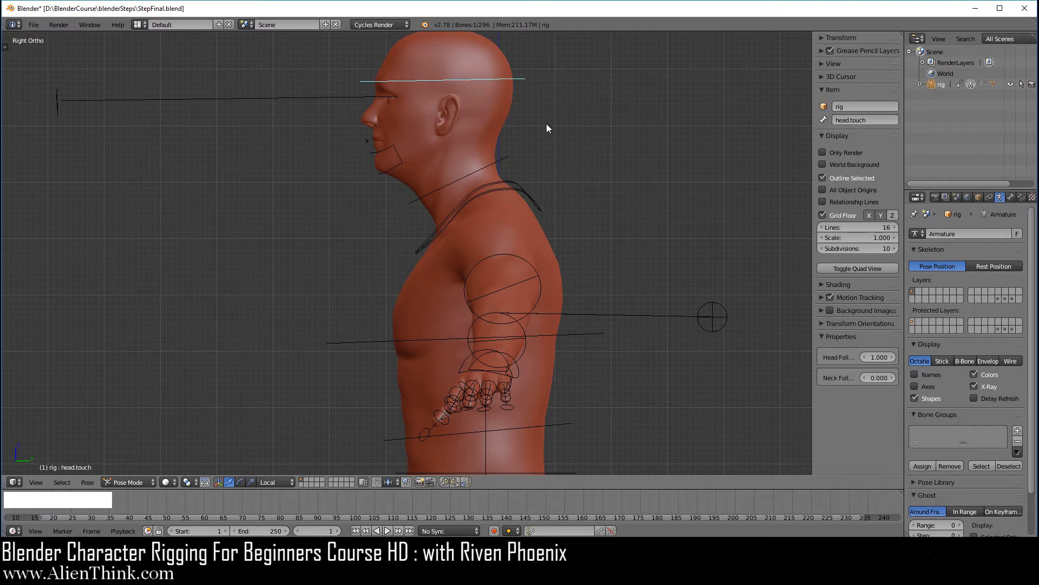
# Rotate the chest control further forward in the right side view, and rotate the head control backward until its ring is nearly level.
pyautogui.rightClick(596, 334)
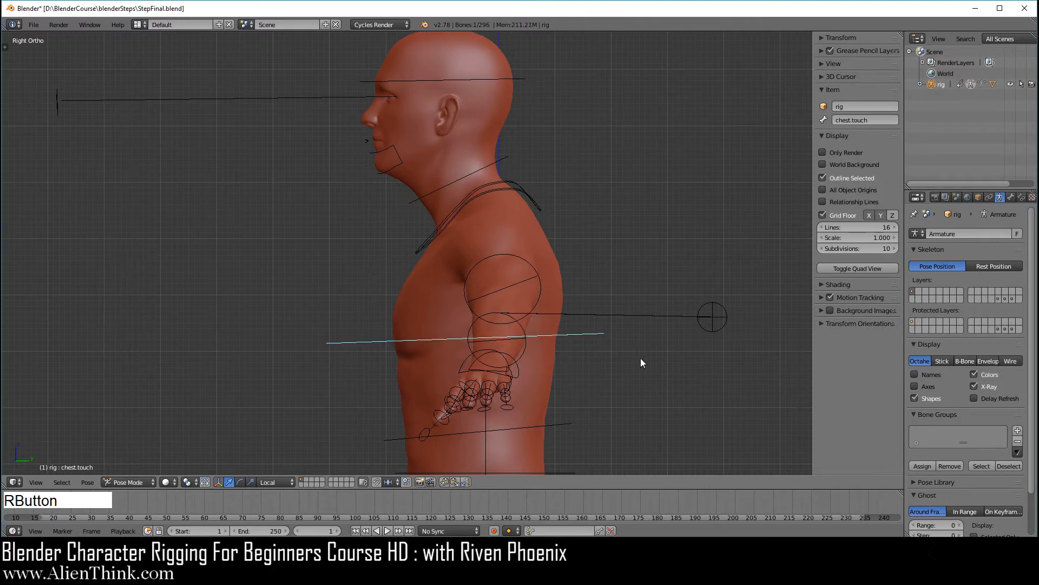
pyautogui.press('r')
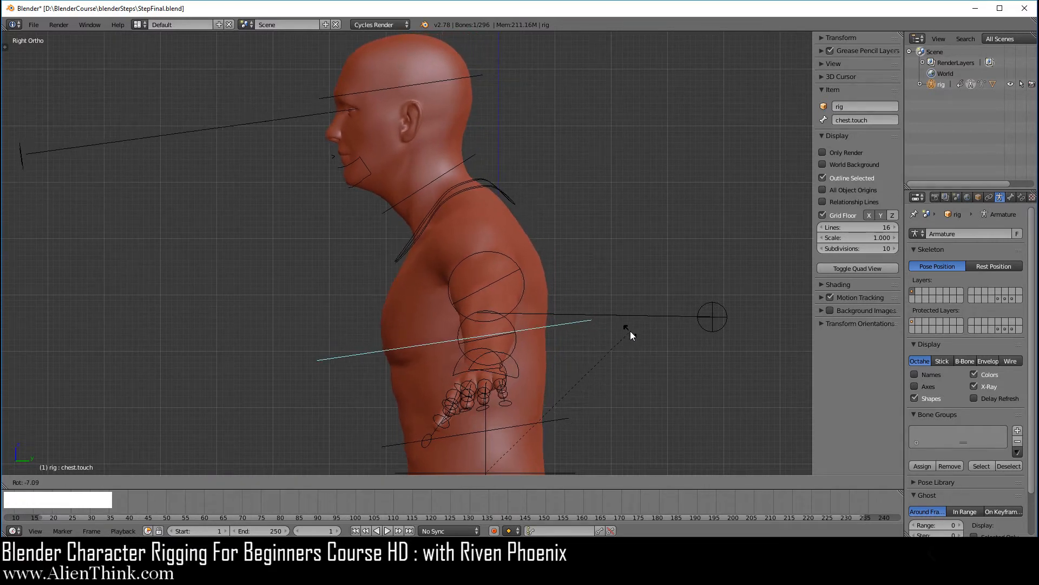
pyautogui.click(628, 326)
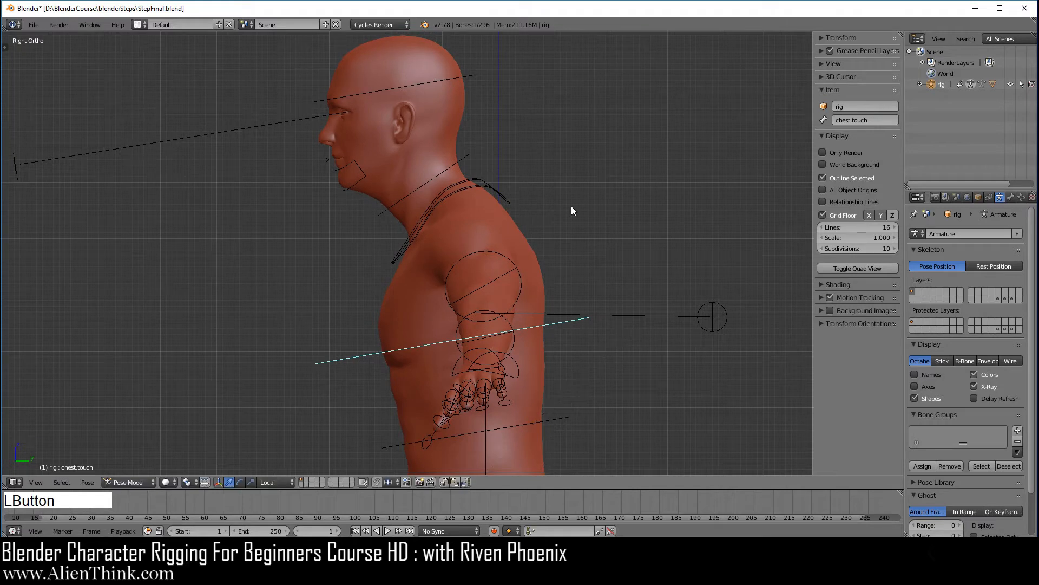
pyautogui.rightClick(472, 76)
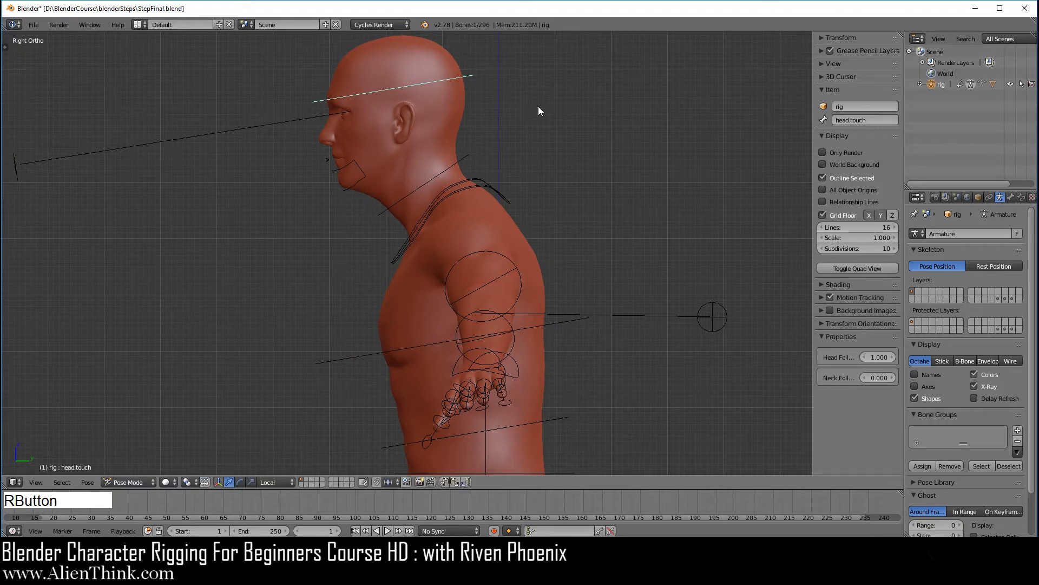
pyautogui.press('r')
pyautogui.click(545, 119)
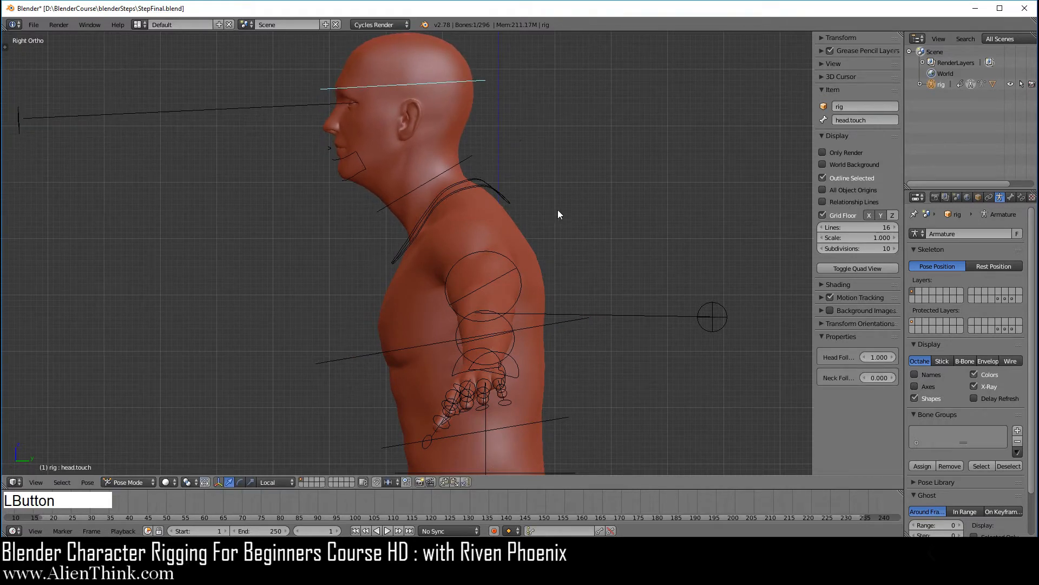
# Set the head control's Head Follow property to 0.000.
pyautogui.moveTo(408, 278); pyautogui.dragTo(533, 302, button='middle')
pyautogui.press('KP_1')
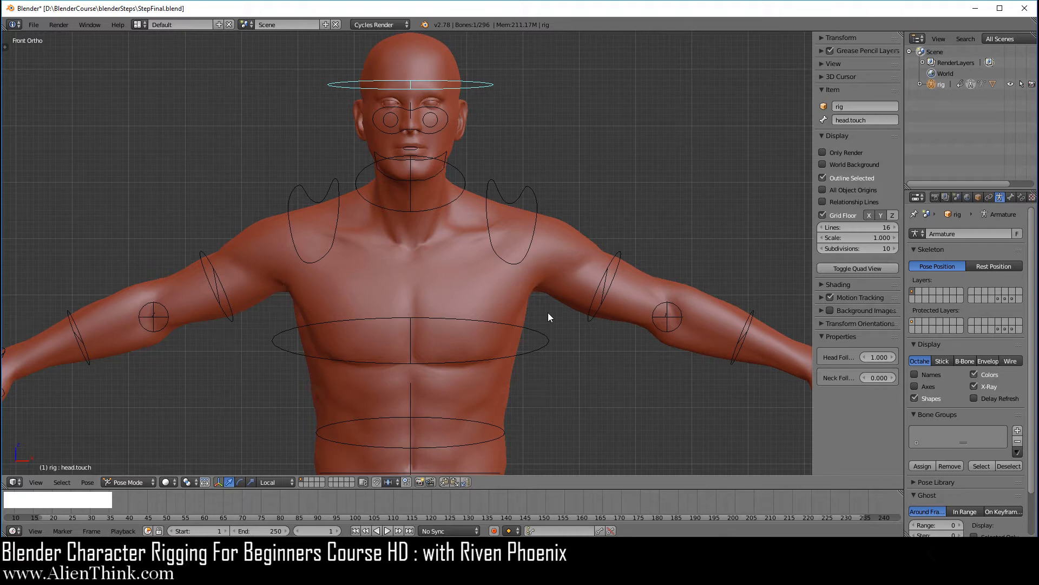
pyautogui.moveTo(578, 322); pyautogui.dragTo(465, 328, button='middle')
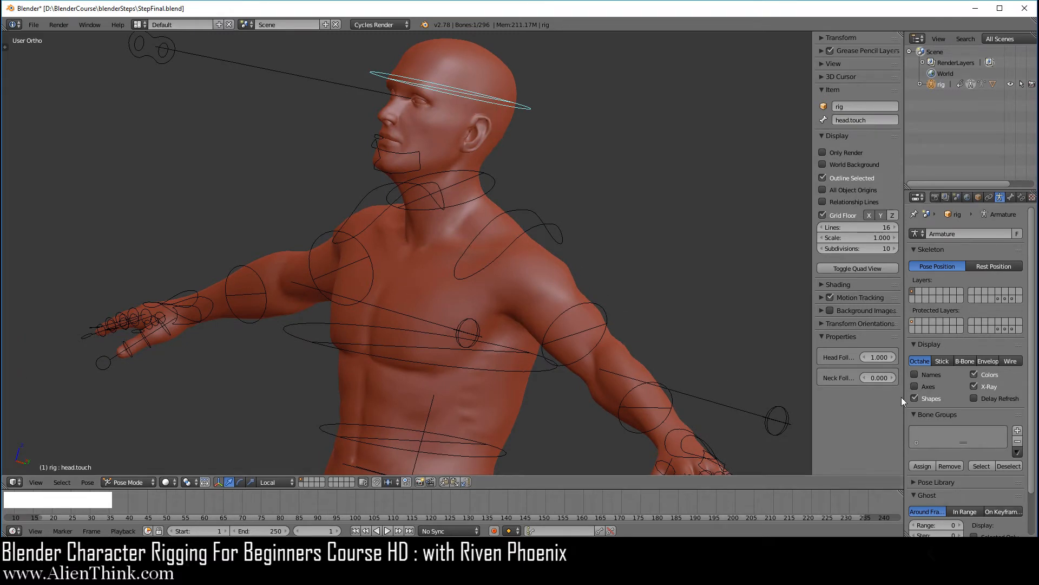
pyautogui.click(877, 356)
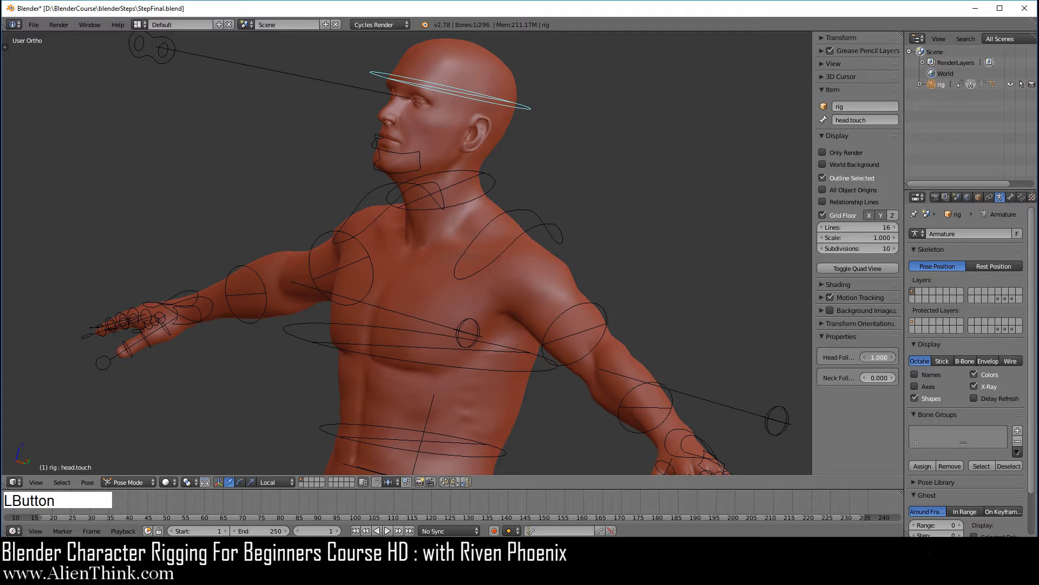
pyautogui.moveTo(877, 356); pyautogui.dragTo(549, 348)
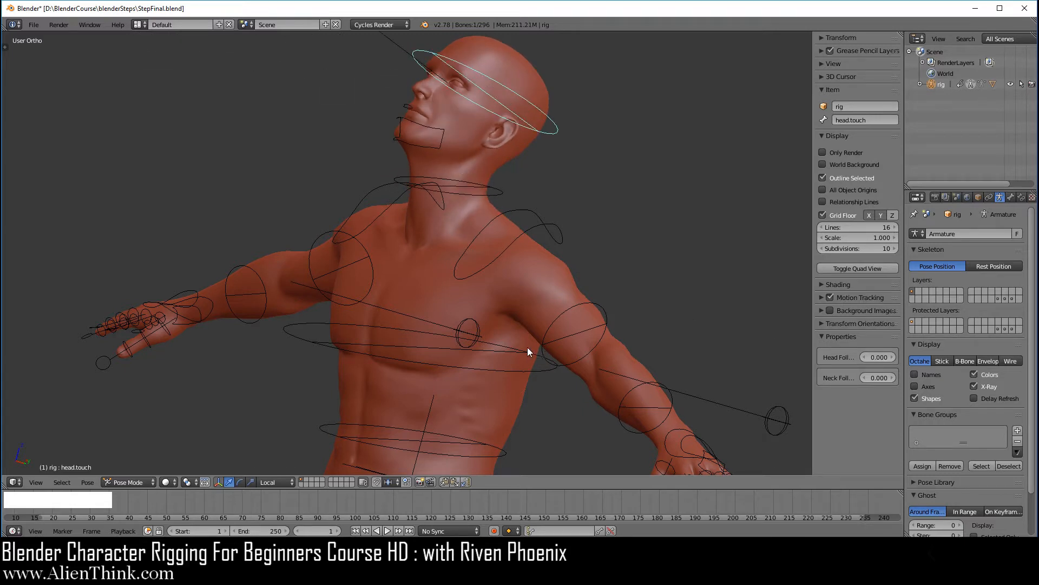
# Rotate the chest control backward in the right side view, and rotate the head control forward until its ring is roughly level.
pyautogui.press('KP_3')
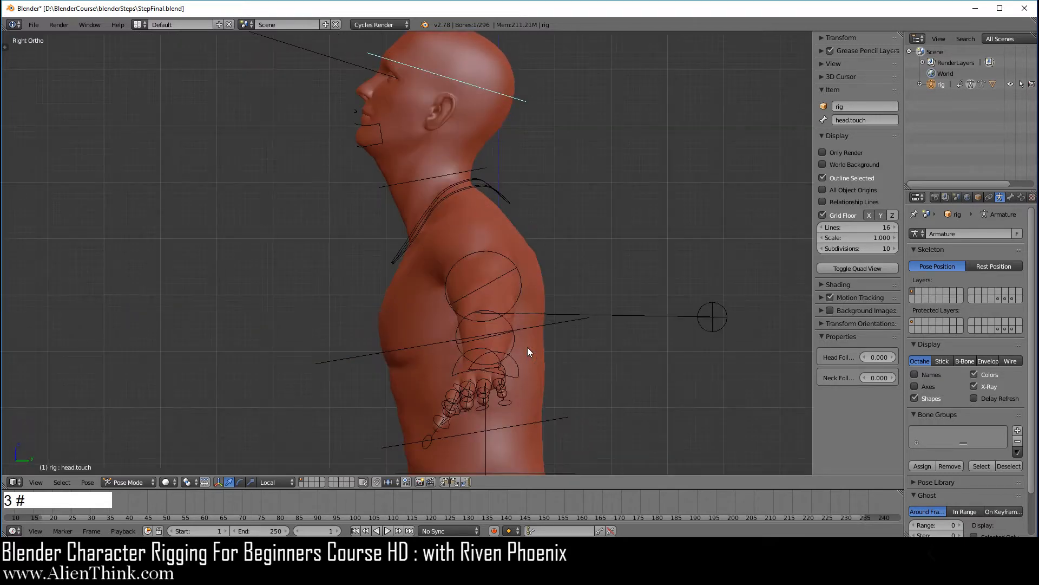
pyautogui.rightClick(547, 324)
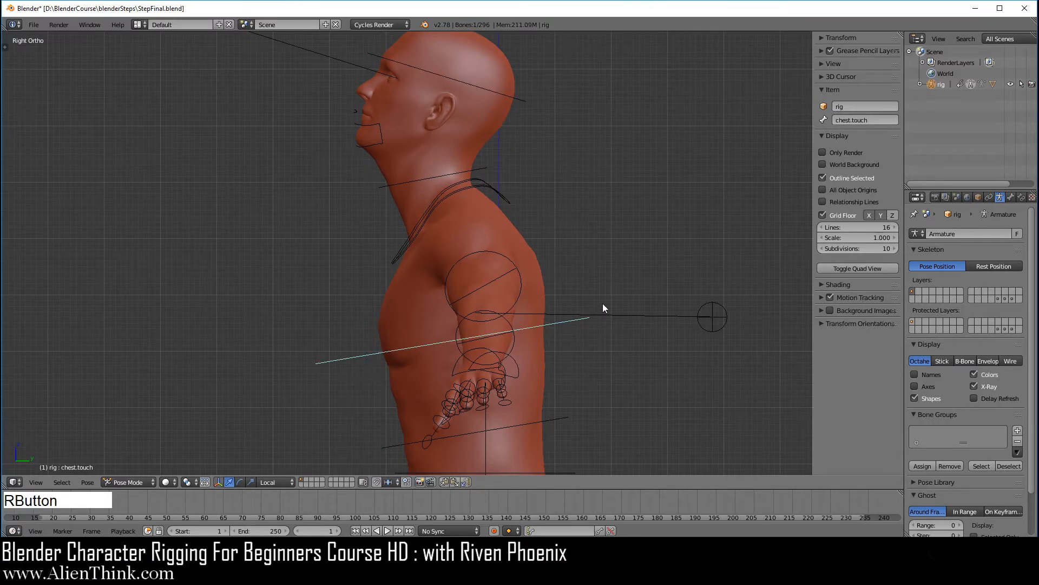
pyautogui.press('r')
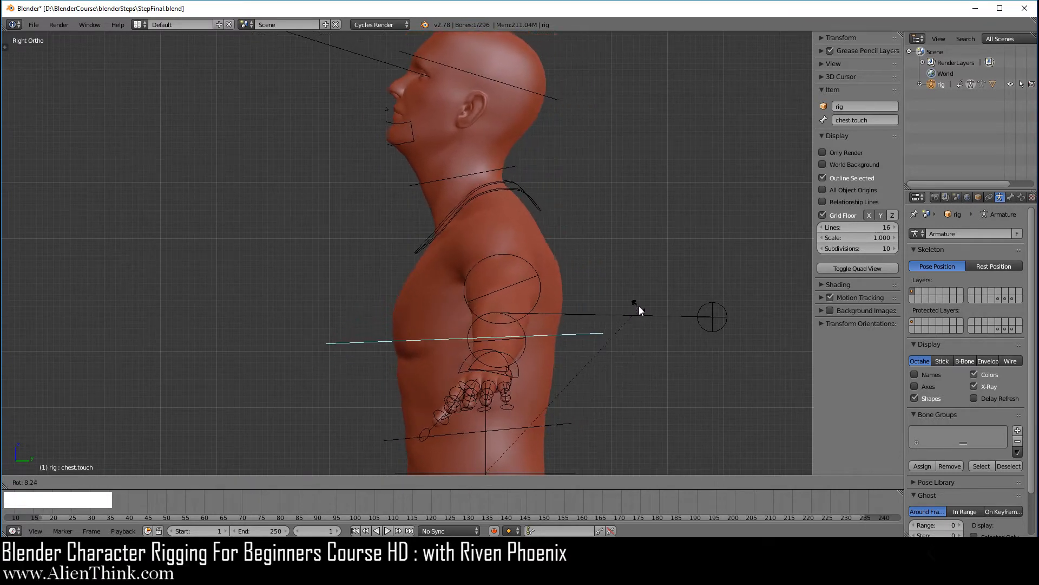
pyautogui.click(655, 353)
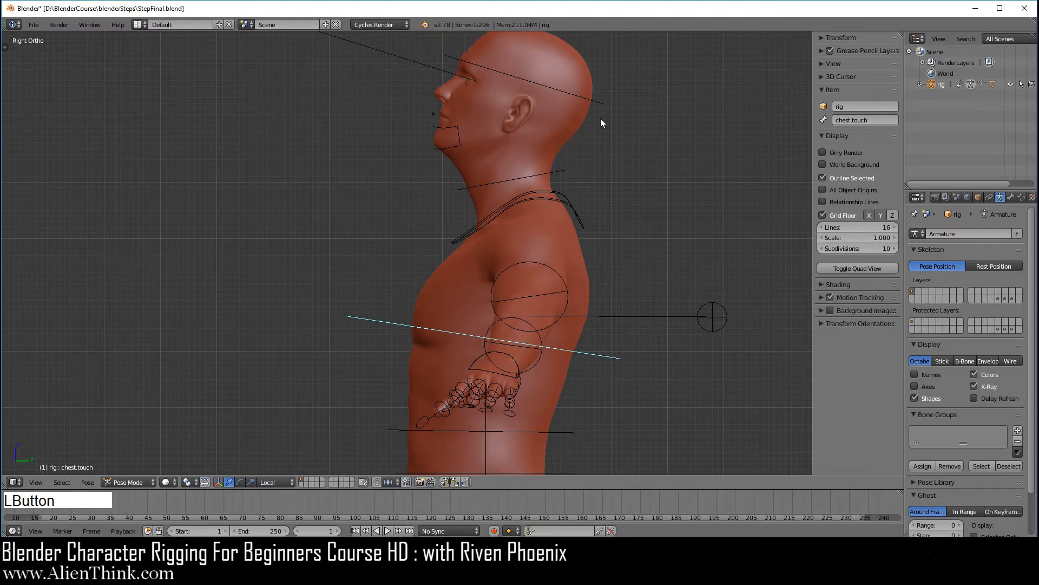
pyautogui.rightClick(597, 103)
pyautogui.press('r')
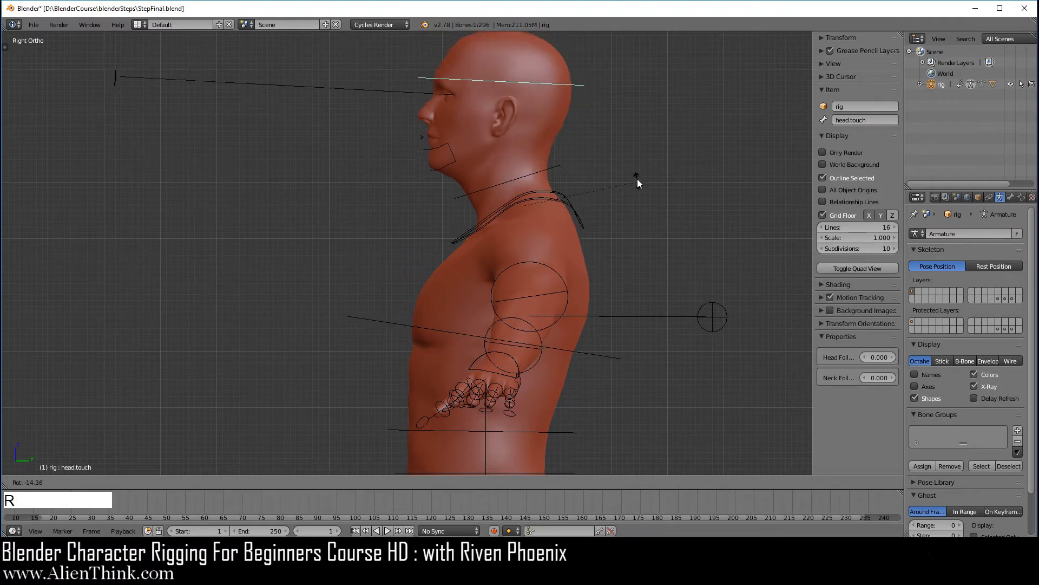
pyautogui.click(638, 177)
# Rotate the chest control forward until its ring is roughly level to test the head with Head Follow off.
pyautogui.rightClick(603, 355)
pyautogui.press('r')
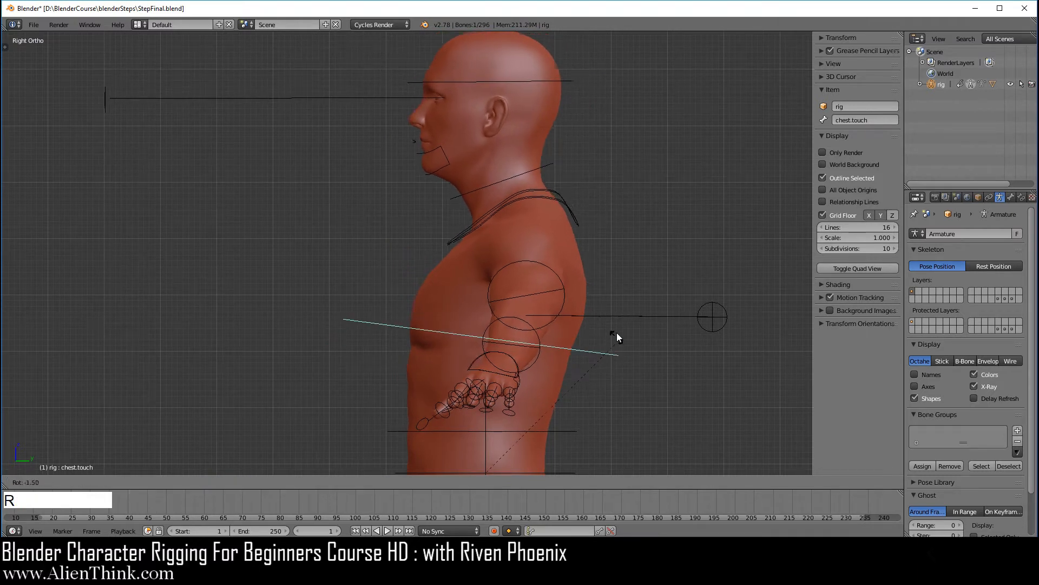
pyautogui.click(612, 309)
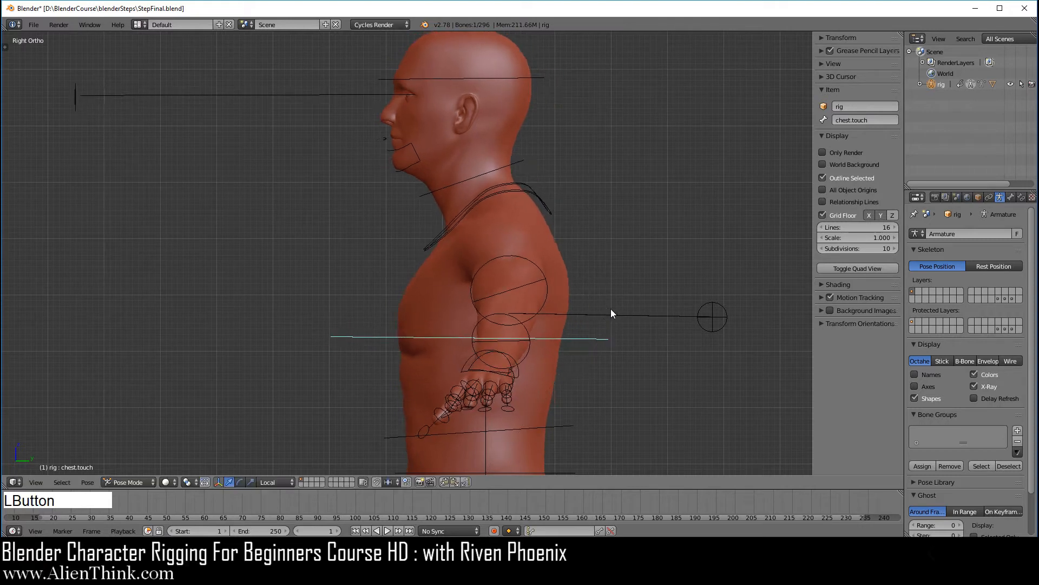
# Clear the rotation, location and scale of all pose controls in the front view, and leave everything deselected.
pyautogui.press('KP_1')
pyautogui.press('a')
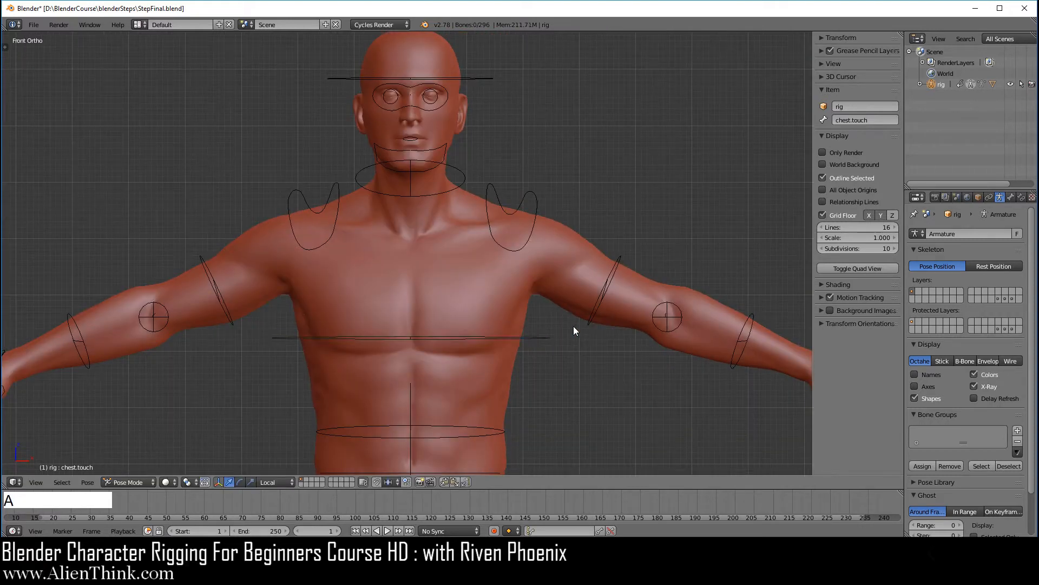
pyautogui.hotkey('alt', 'r')
pyautogui.hotkey('alt', 'g')
pyautogui.hotkey('alt', 's')
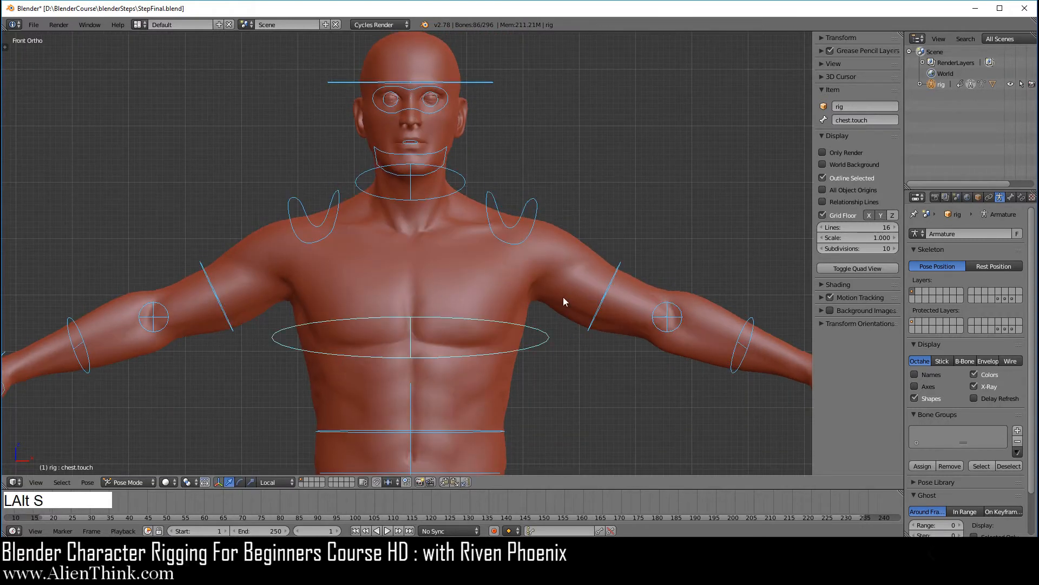
pyautogui.press('a')
# Rotate the left thigh FK control forward by about 47 degrees in the right side view to raise the leg.
pyautogui.scroll(-2, 466, 278)
pyautogui.keyDown('shift'); pyautogui.moveTo(504, 344); pyautogui.dragTo(509, 291, button='middle'); pyautogui.keyUp('shift')
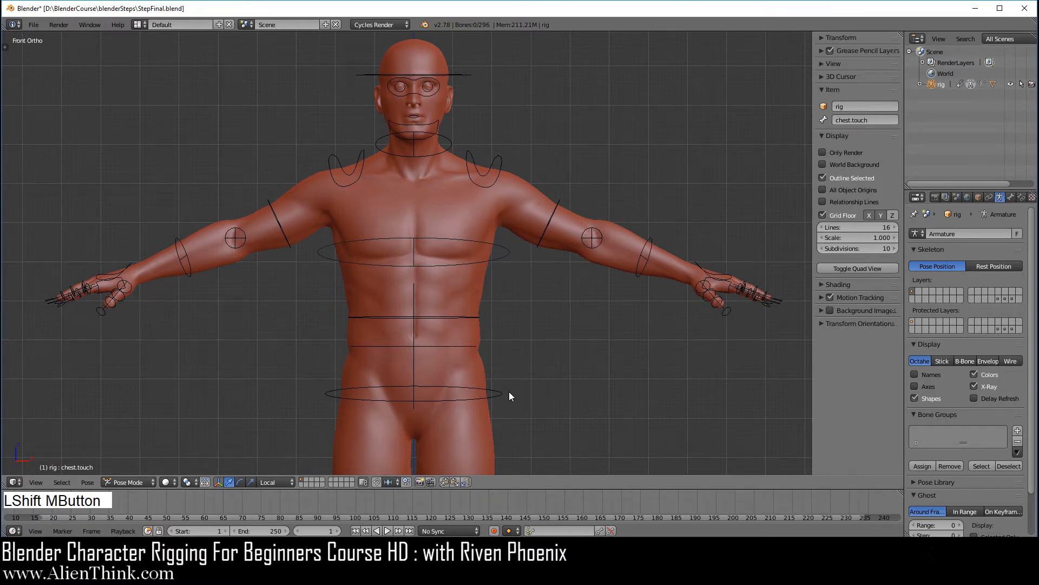
pyautogui.keyDown('shift'); pyautogui.moveTo(509, 391); pyautogui.dragTo(522, 197, button='middle'); pyautogui.keyUp('shift')
pyautogui.keyDown('shift'); pyautogui.moveTo(522, 390); pyautogui.dragTo(526, 252, button='middle'); pyautogui.keyUp('shift')
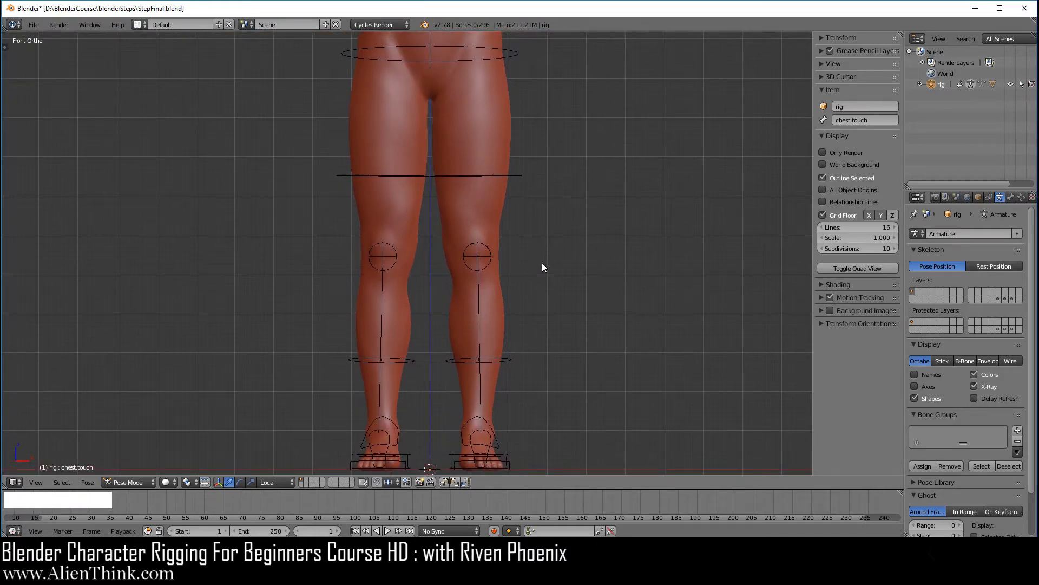
pyautogui.rightClick(518, 176)
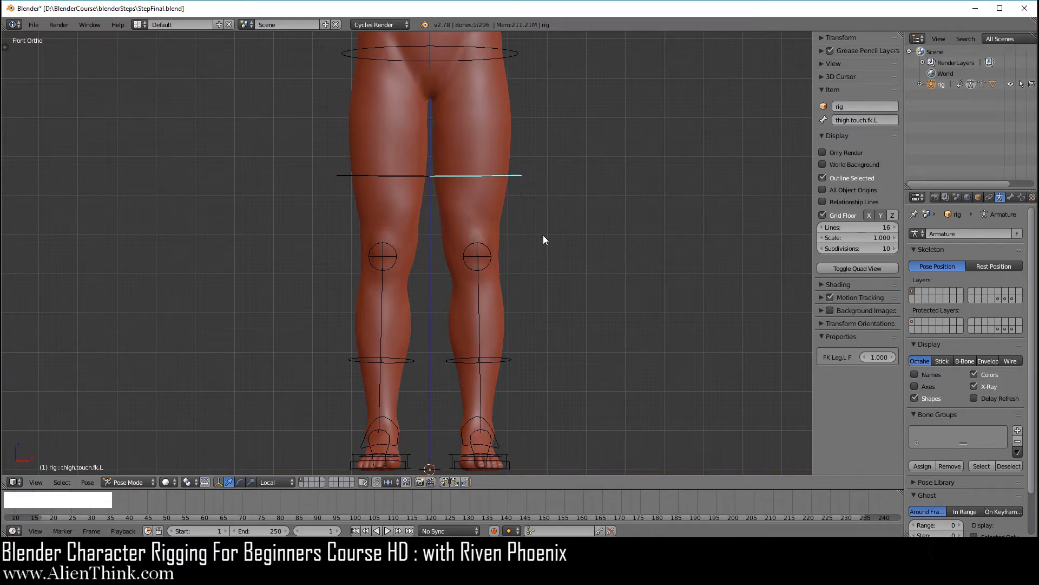
pyautogui.press('KP_3')
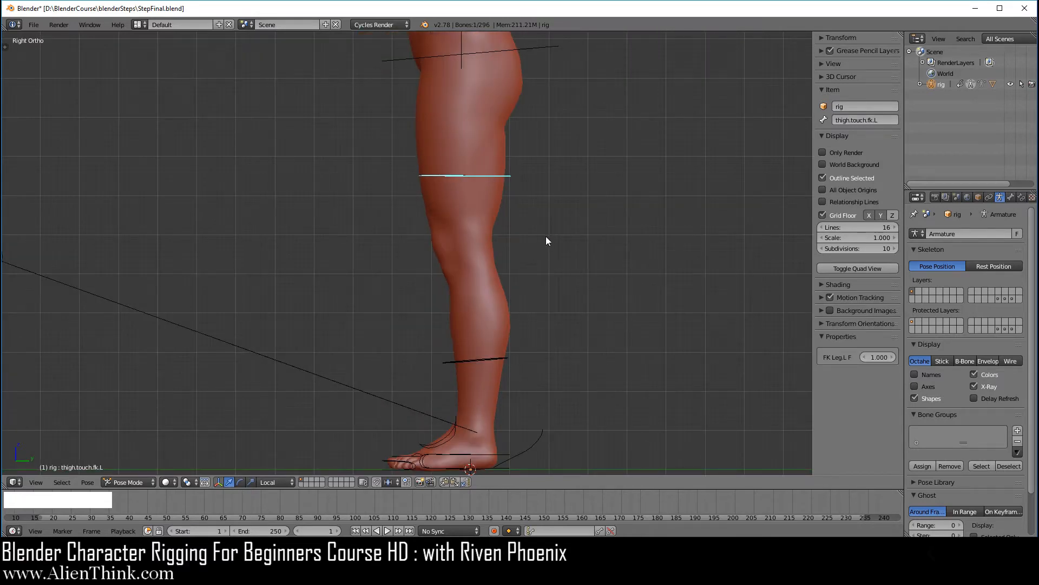
pyautogui.press('r')
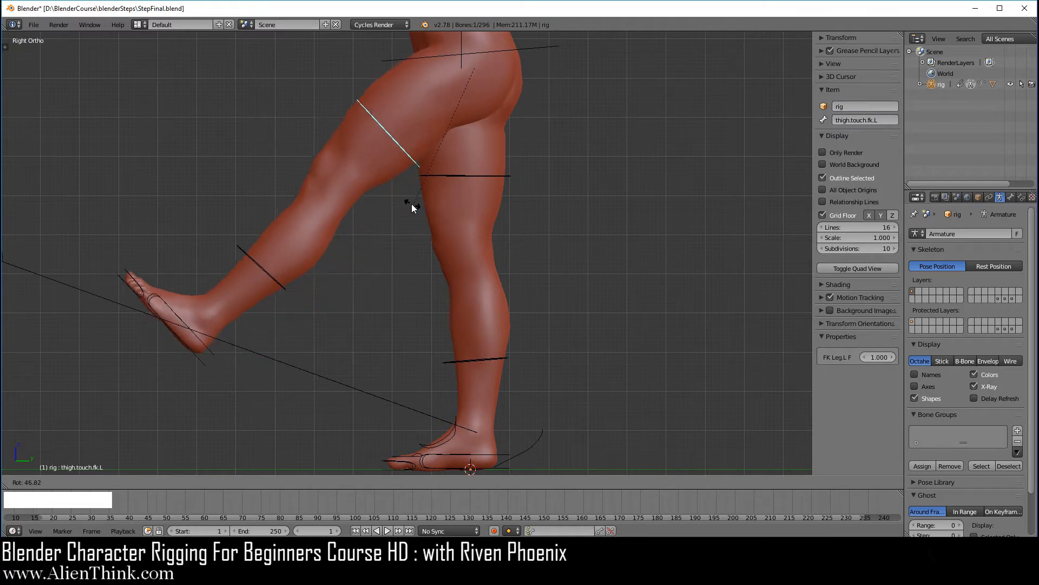
pyautogui.click(398, 198)
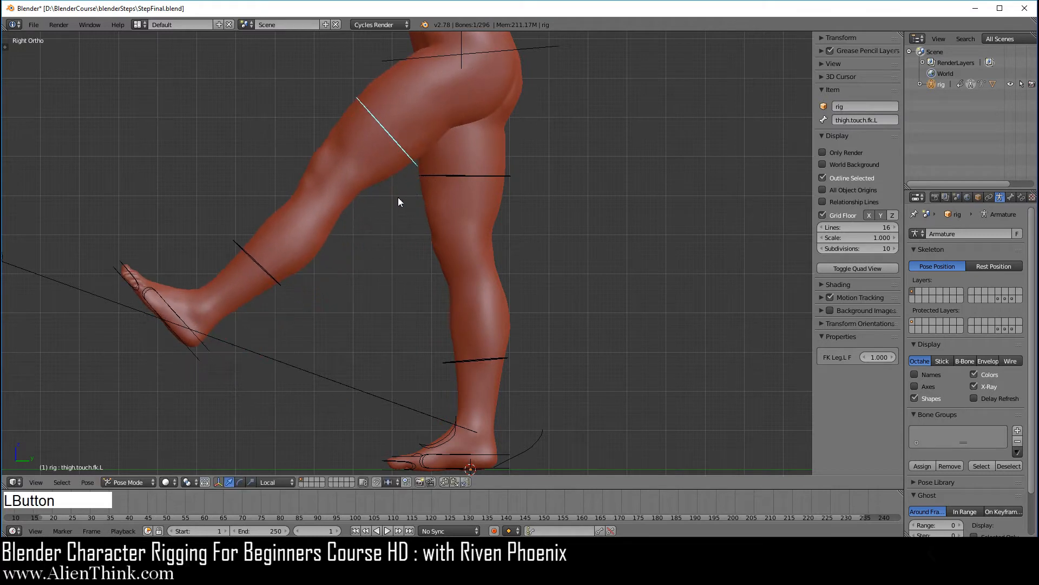
# Rotate the left shin FK control backward to bend the knee, and rotate the left foot FK control downward by about 24 degrees.
pyautogui.rightClick(258, 264)
pyautogui.press('r')
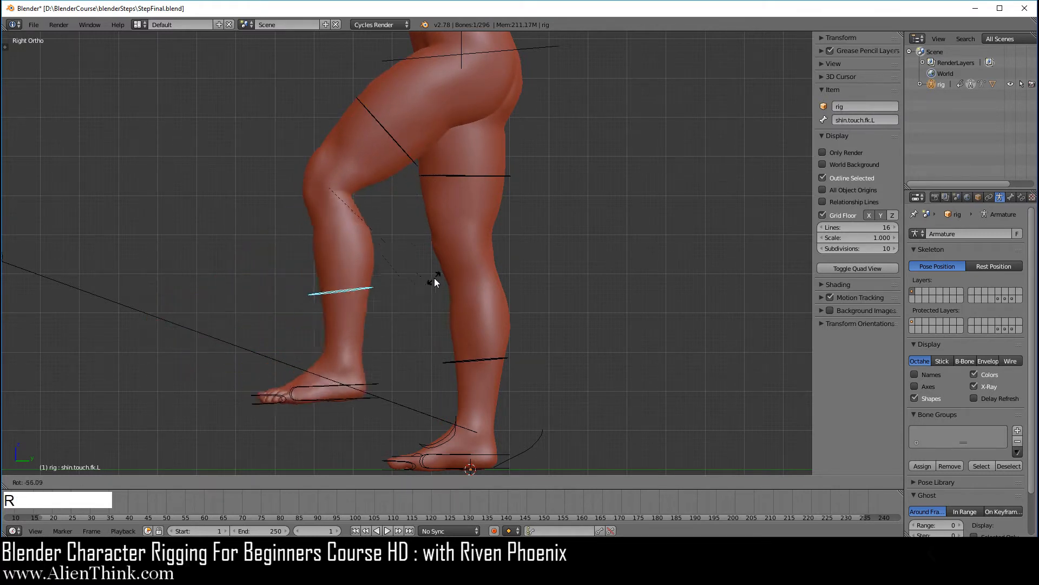
pyautogui.click(453, 235)
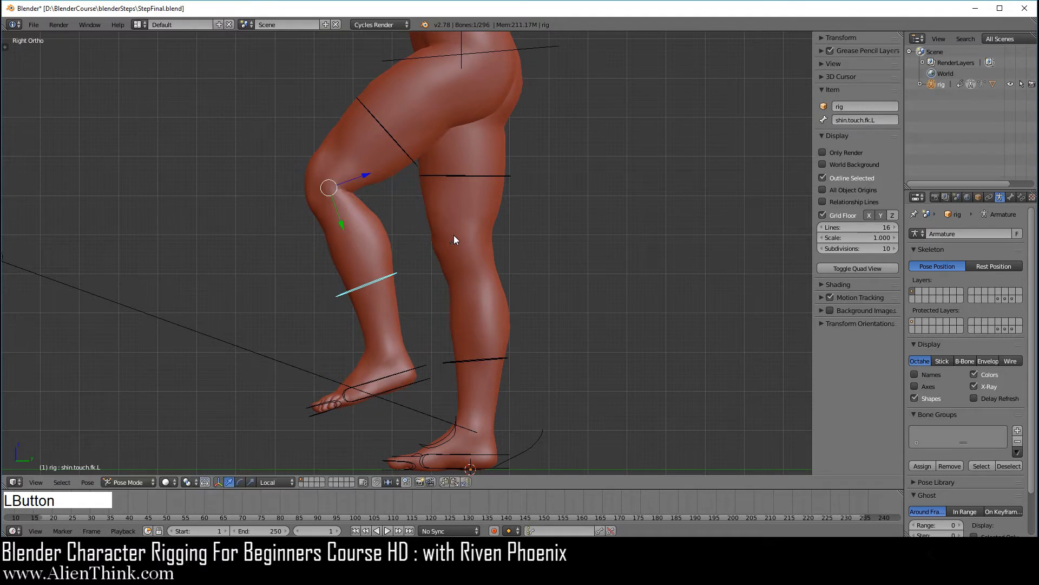
pyautogui.rightClick(397, 371)
pyautogui.press('r')
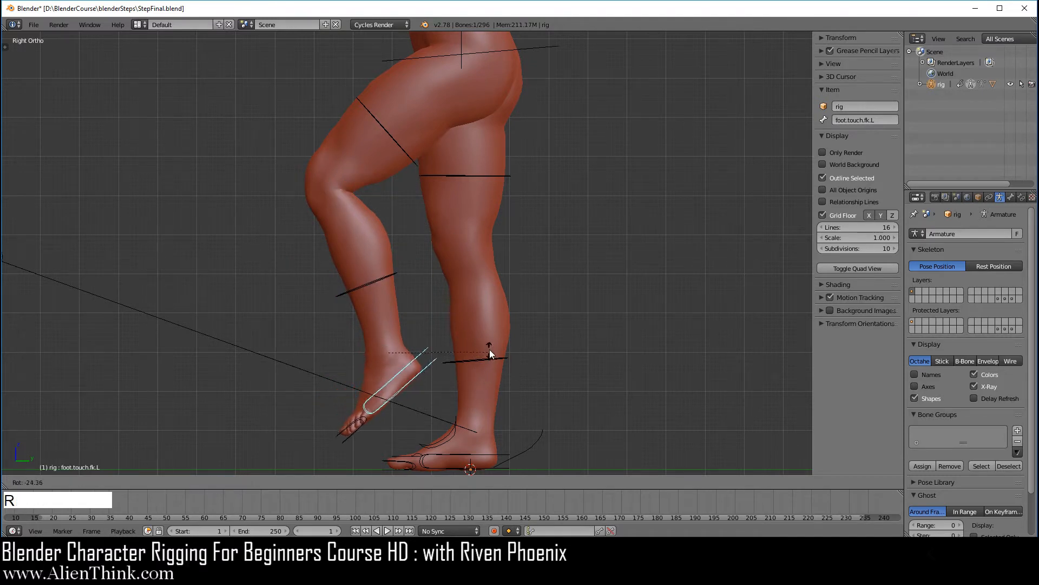
pyautogui.click(446, 362)
# Rotate the left toe FK control upward until the toes are roughly horizontal.
pyautogui.rightClick(355, 426)
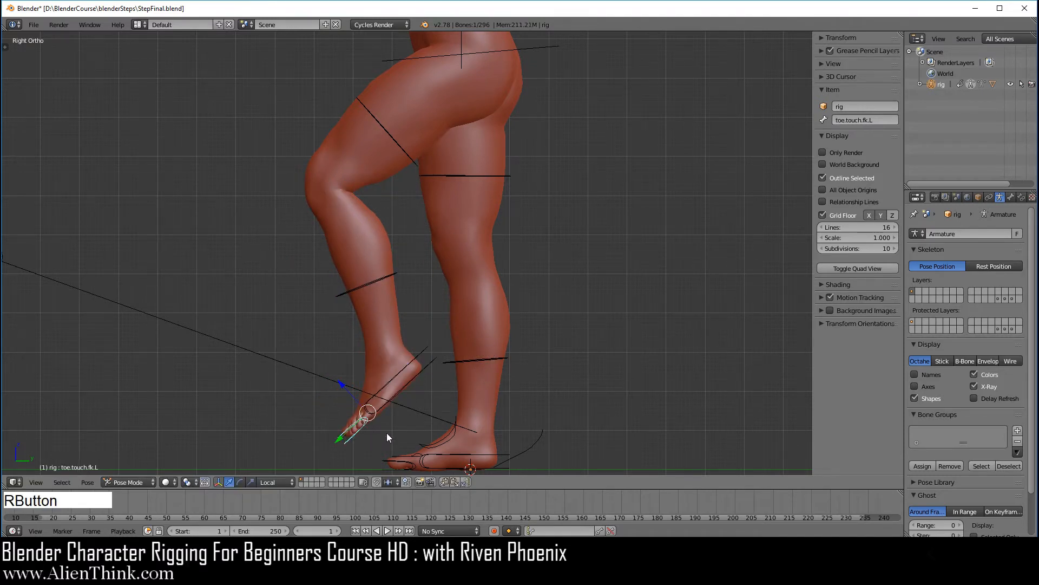
pyautogui.press('r')
pyautogui.click(368, 435)
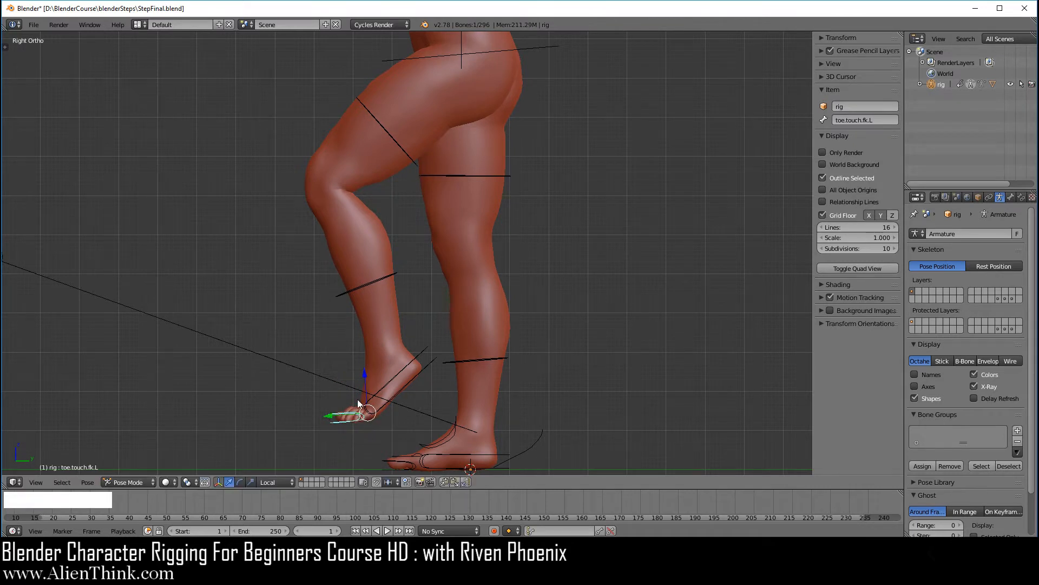
# Rotate the hips control so the pelvis tilts forward, testing how the FK legs follow.
pyautogui.rightClick(415, 368)
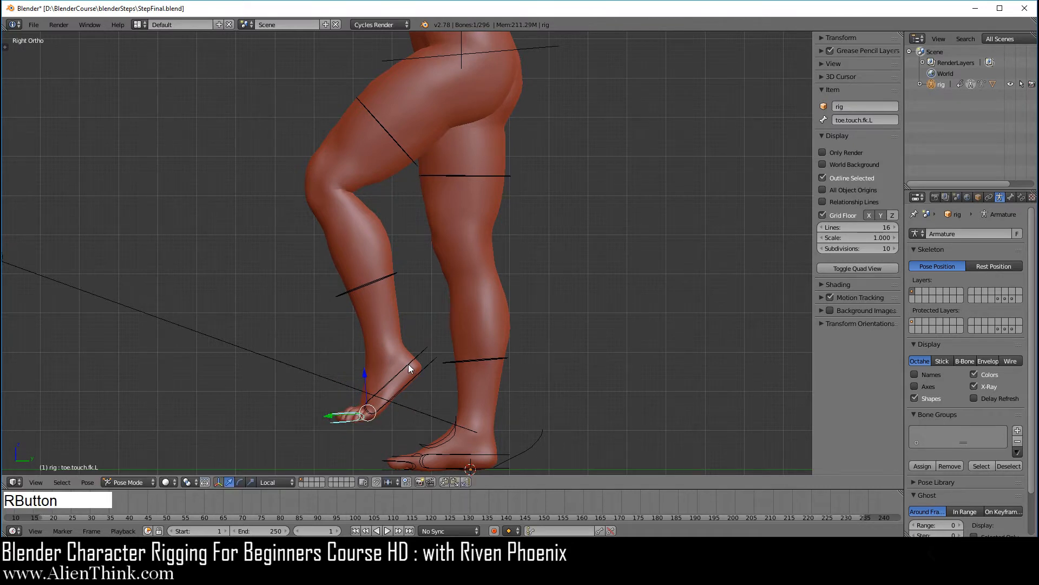
pyautogui.rightClick(389, 275)
pyautogui.rightClick(397, 150)
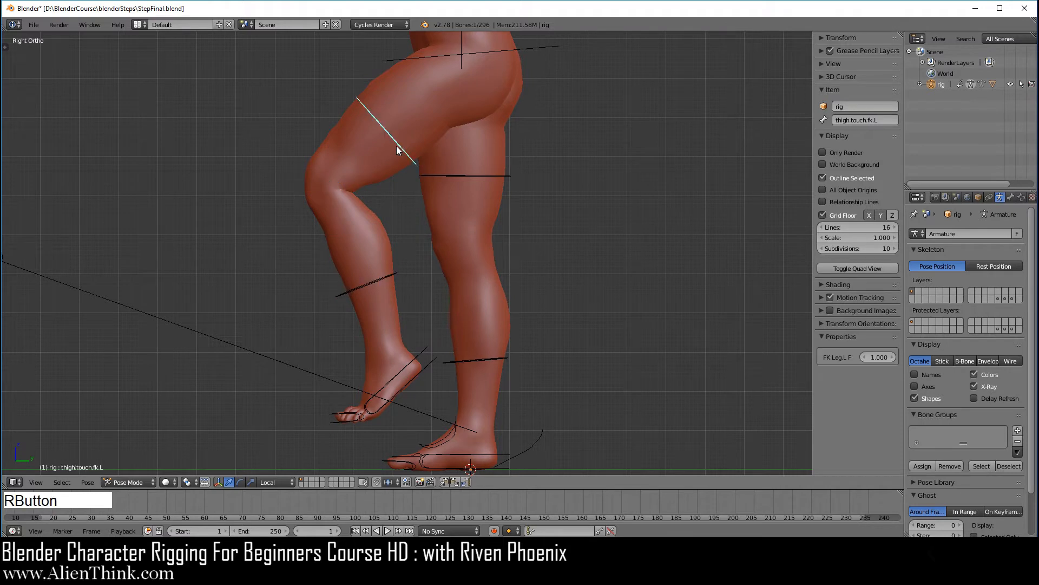
pyautogui.scroll(-1, 480, 267)
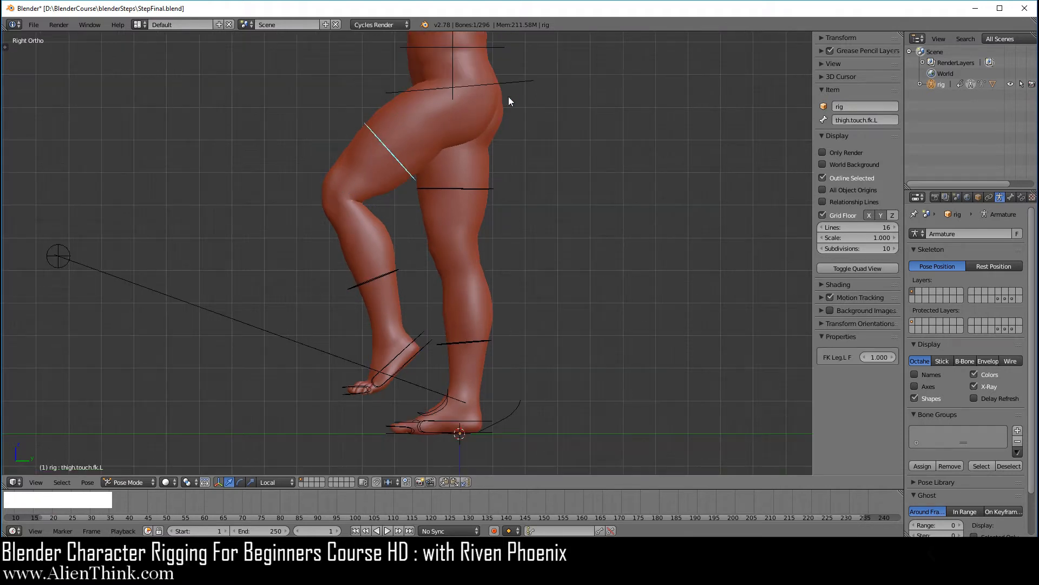
pyautogui.rightClick(515, 82)
pyautogui.press('r')
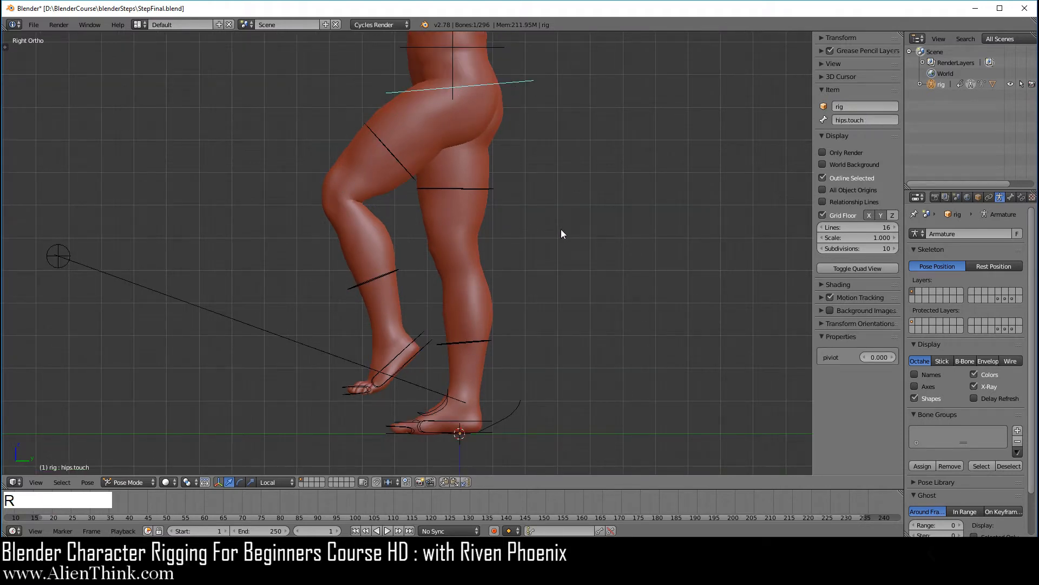
pyautogui.click(583, 174)
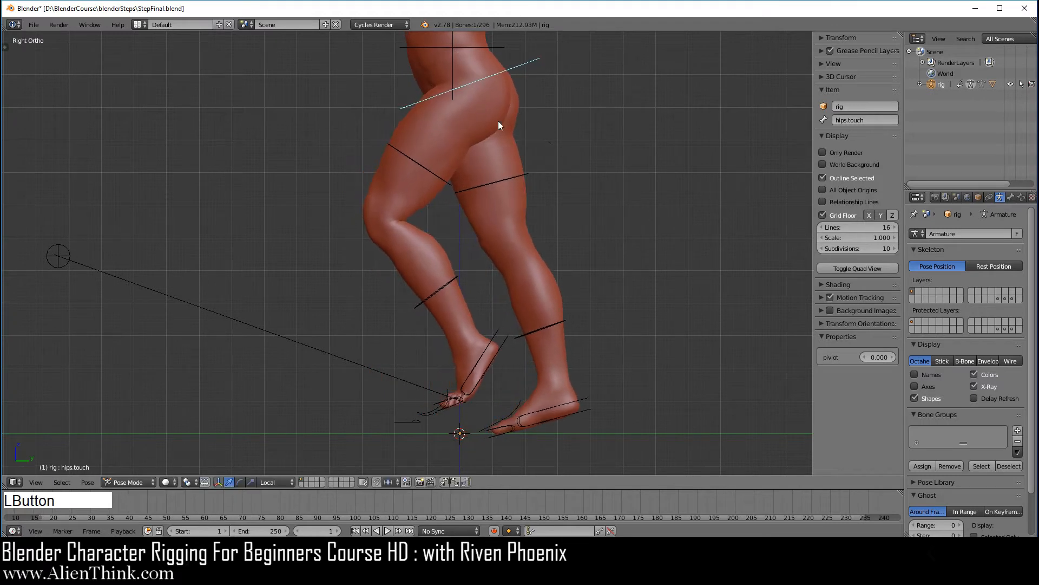
# Rotate the left thigh FK control further forward, and rotate the left shin FK control forward to straighten the knee slightly.
pyautogui.rightClick(425, 171)
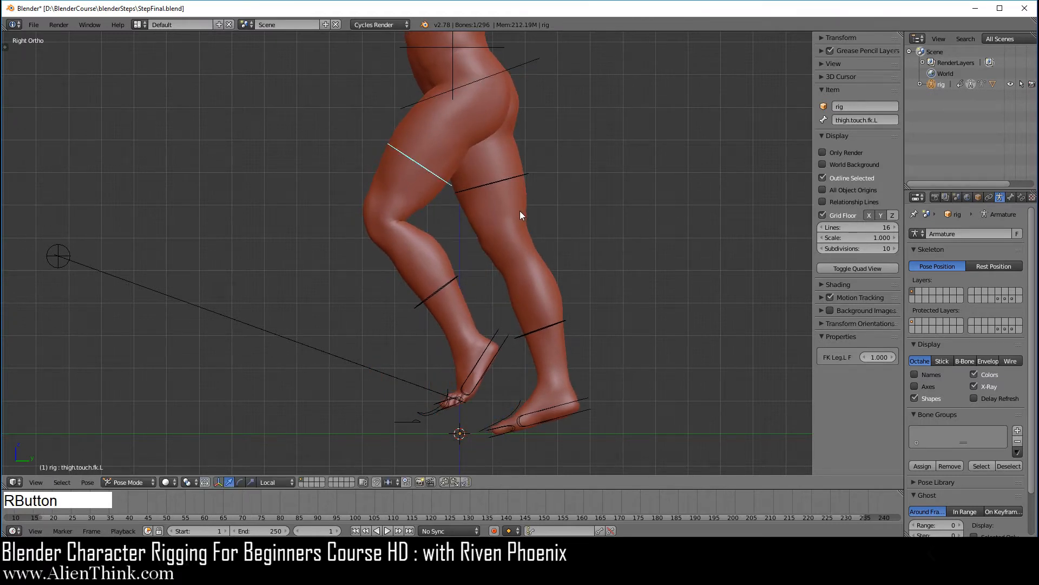
pyautogui.press('r')
pyautogui.click(404, 278)
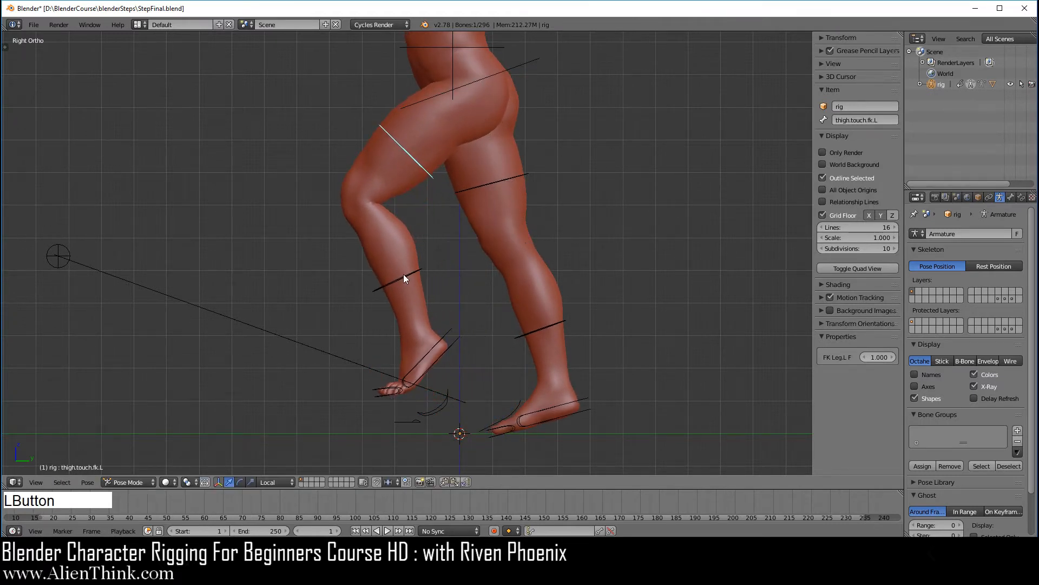
pyautogui.rightClick(409, 274)
pyautogui.press('r')
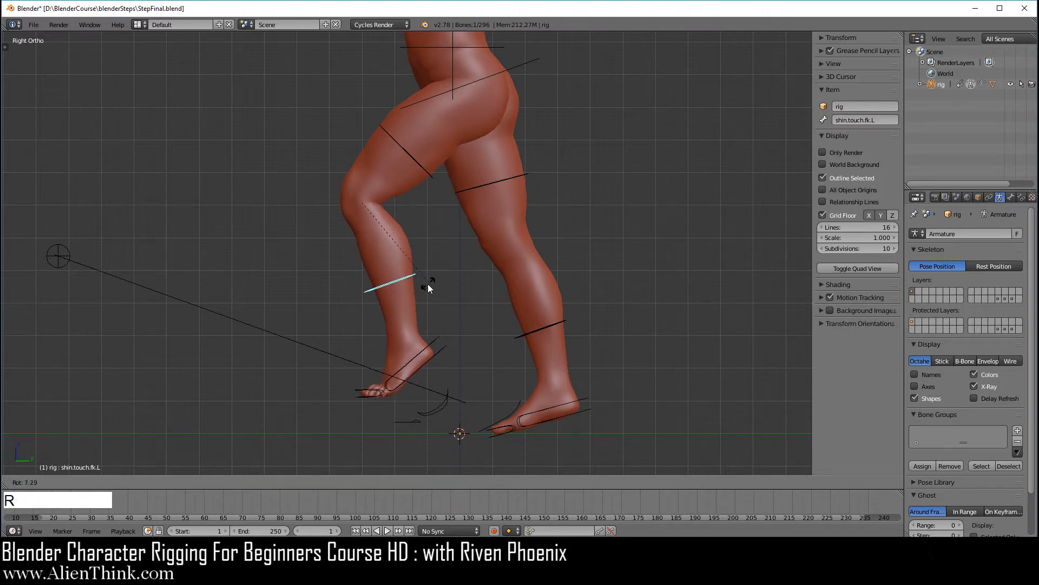
pyautogui.click(420, 287)
# Rotate the left foot FK control upward to level the foot, and rotate the left toe FK control downward by about 14 degrees.
pyautogui.rightClick(422, 353)
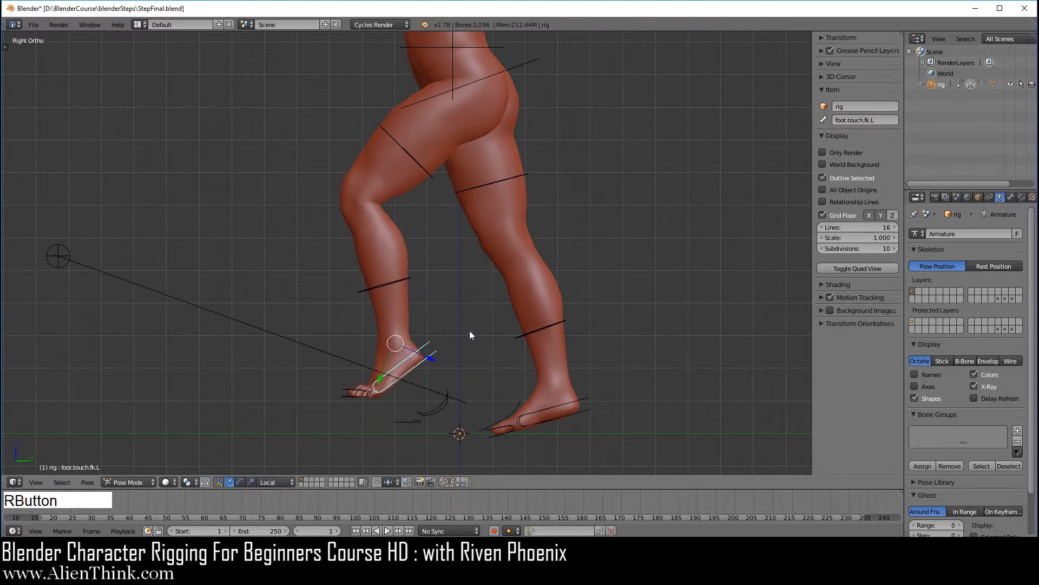
pyautogui.press('r')
pyautogui.click(471, 352)
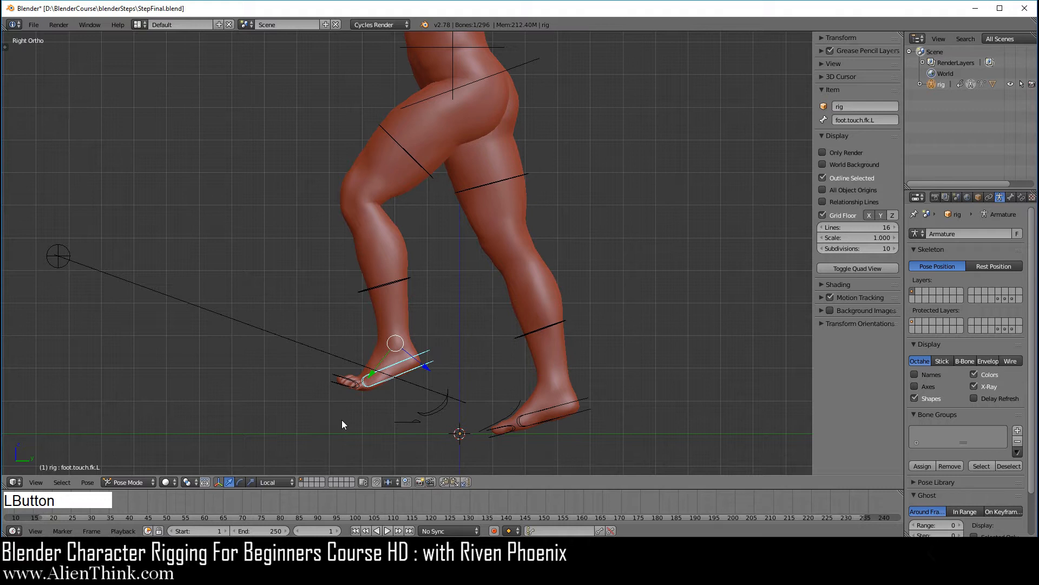
pyautogui.rightClick(342, 382)
pyautogui.press('r')
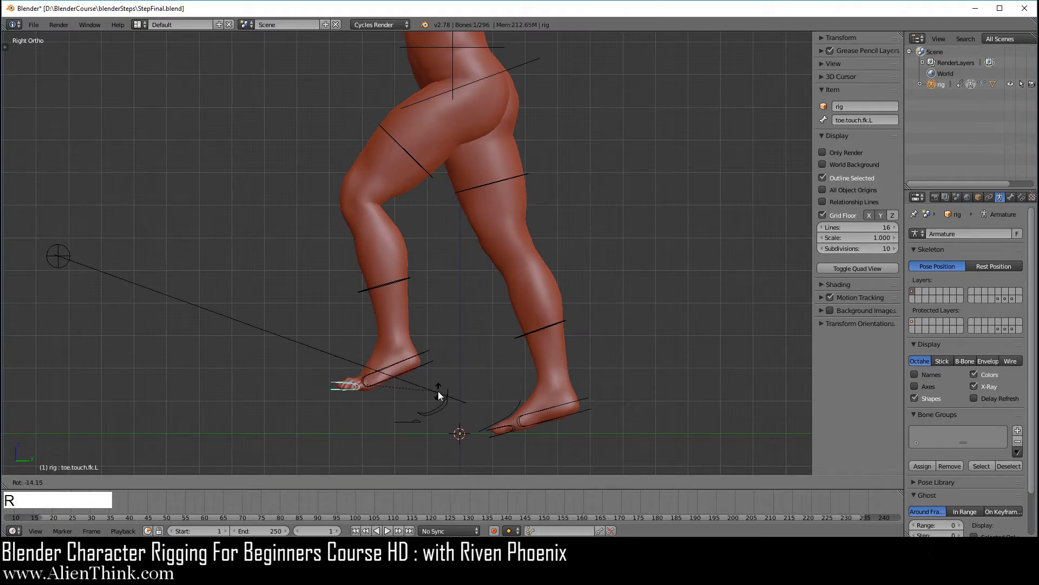
pyautogui.click(438, 392)
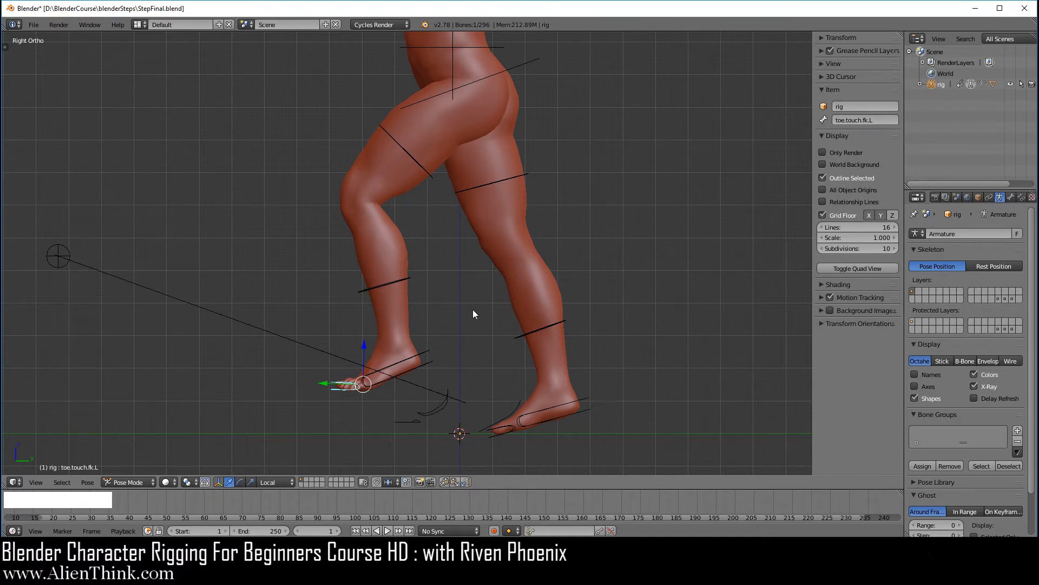
# Reset the location, rotation and scale of all the rig's controls to the default pose, leaving none selected.
pyautogui.press('a')
pyautogui.press('a')
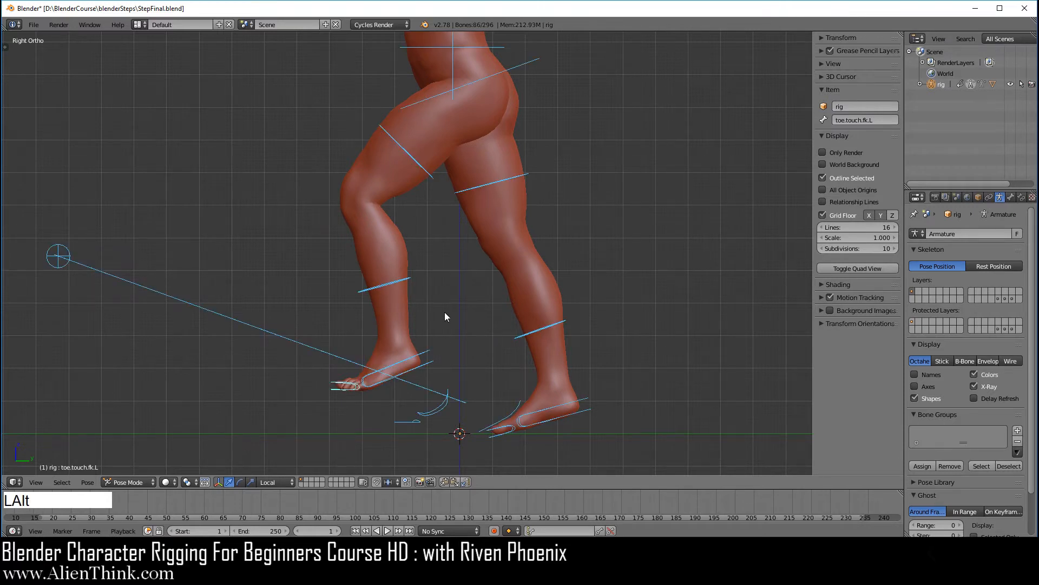
pyautogui.hotkey('alt', 'g')
pyautogui.hotkey('alt', 's')
pyautogui.press('a')
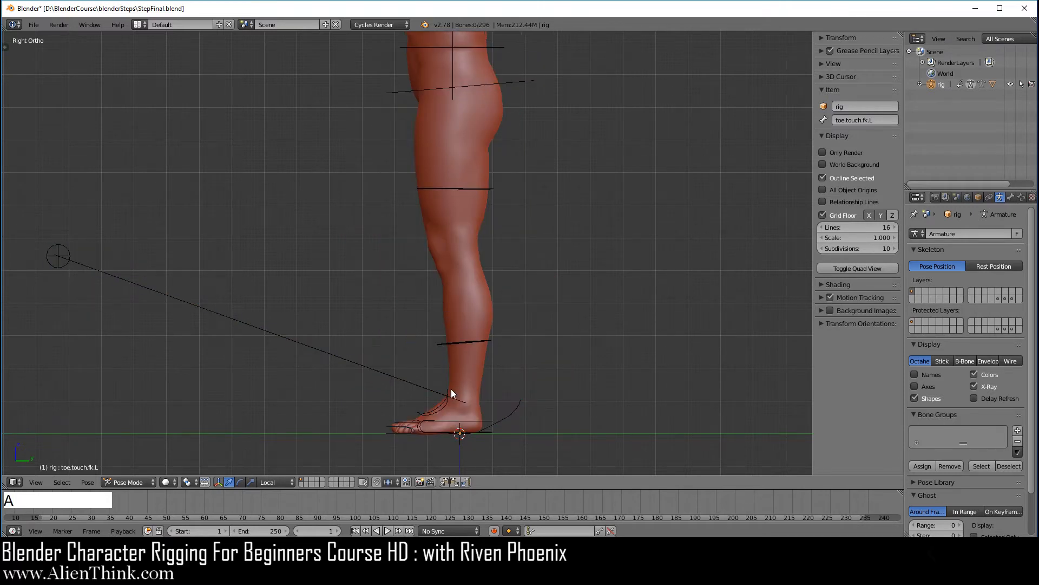
# Set FK/IK Leg.L on the left foot IK control to 1.000 and move the control about 0.35 forward and 0.31 up.
pyautogui.rightClick(446, 403)
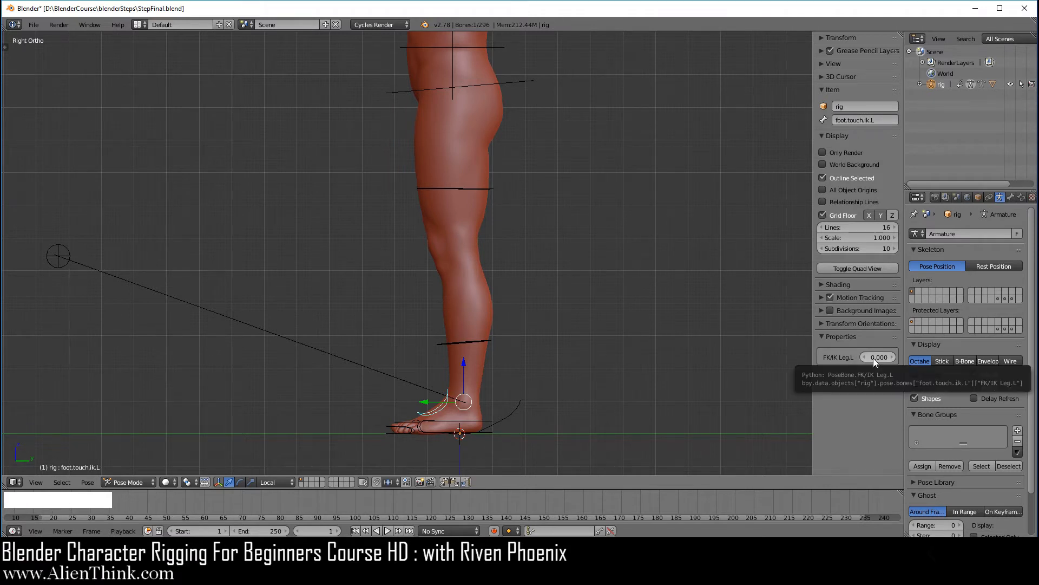
pyautogui.moveTo(873, 359); pyautogui.dragTo(931, 358)
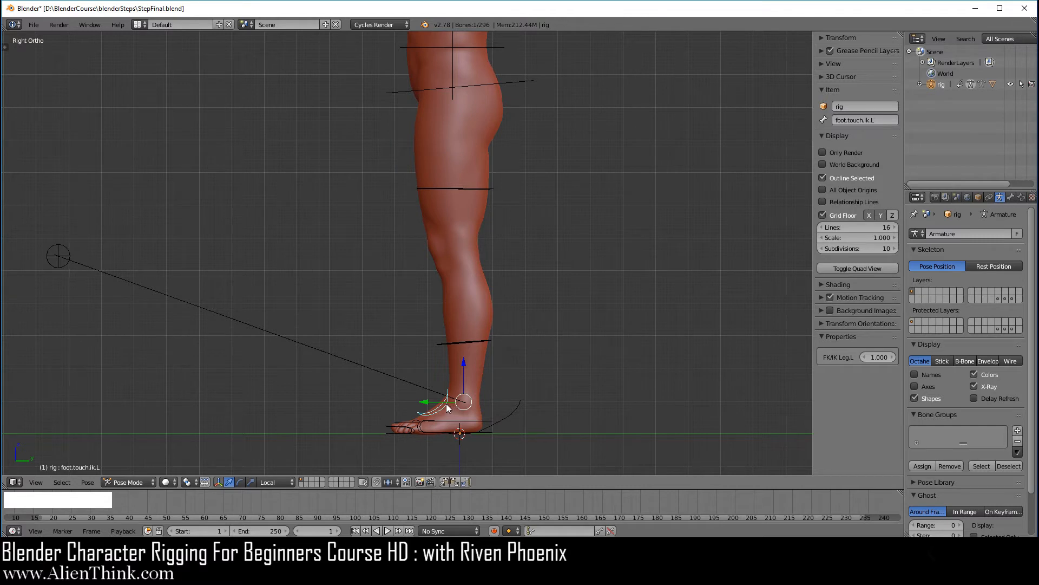
pyautogui.press('g')
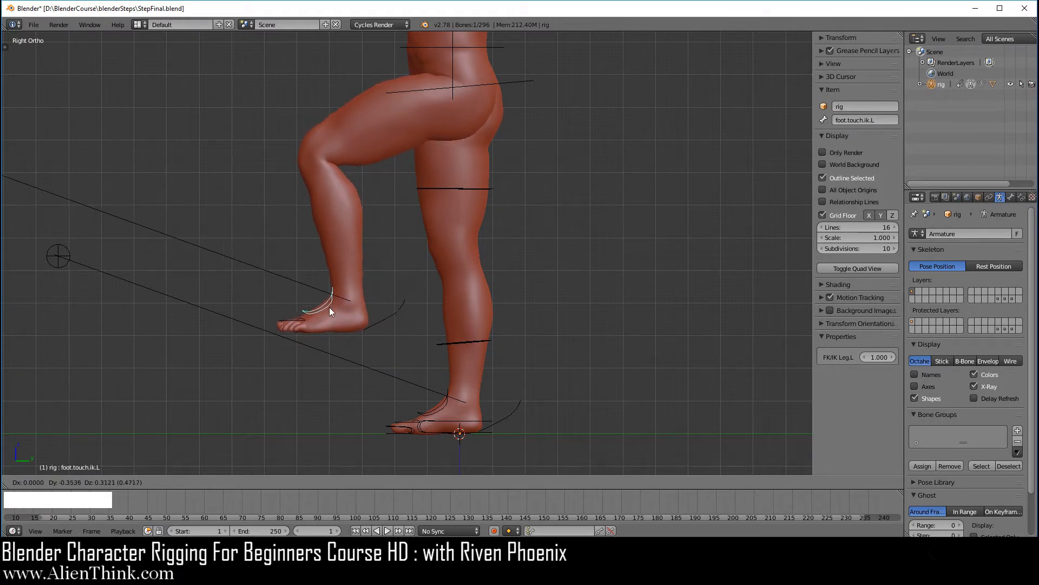
pyautogui.click(329, 304)
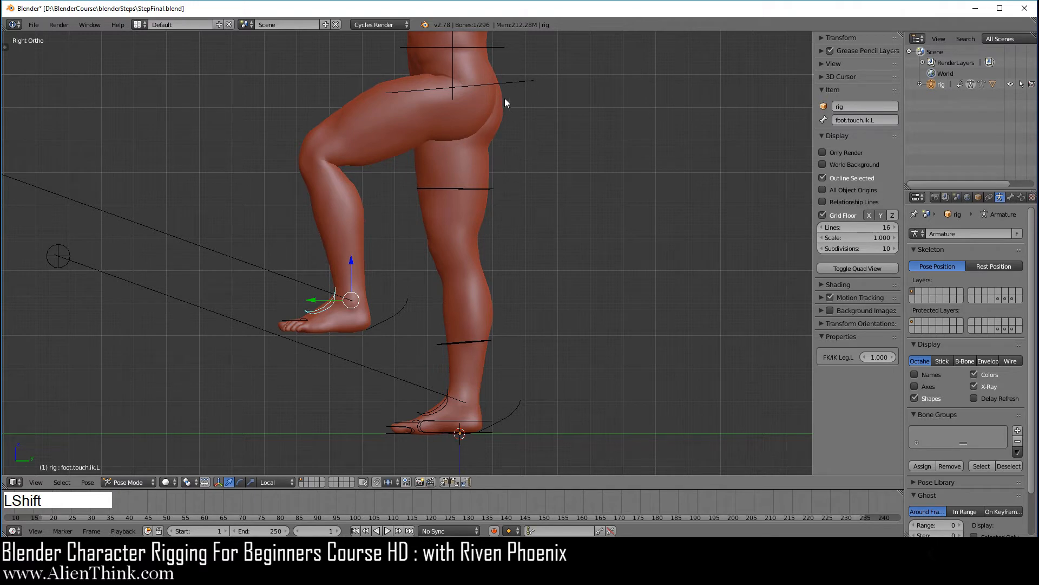
# Try rotating the hips control to compare how the left IK leg and the right FK leg follow.
pyautogui.rightClick(503, 83)
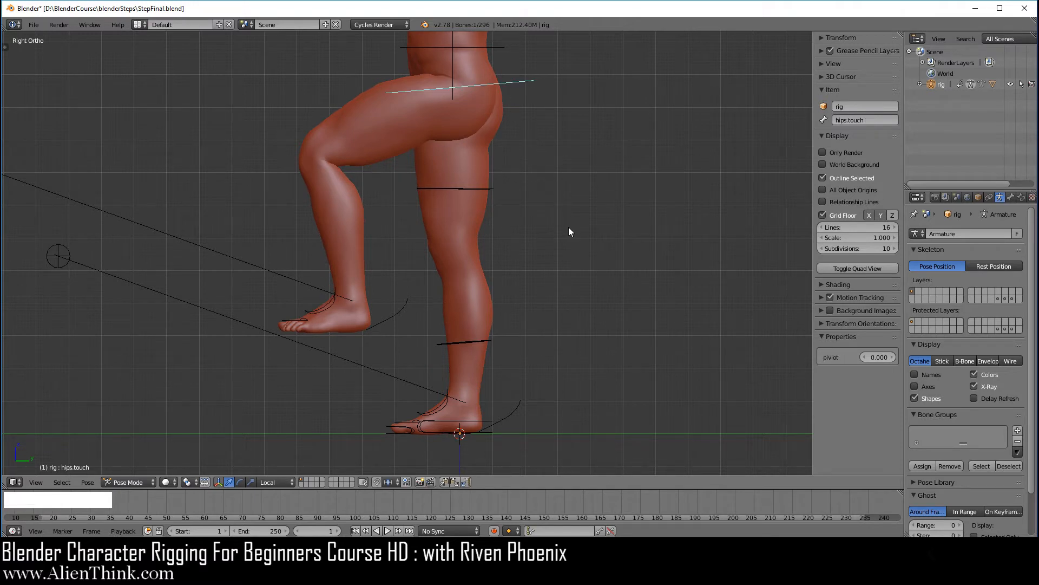
pyautogui.press('r')
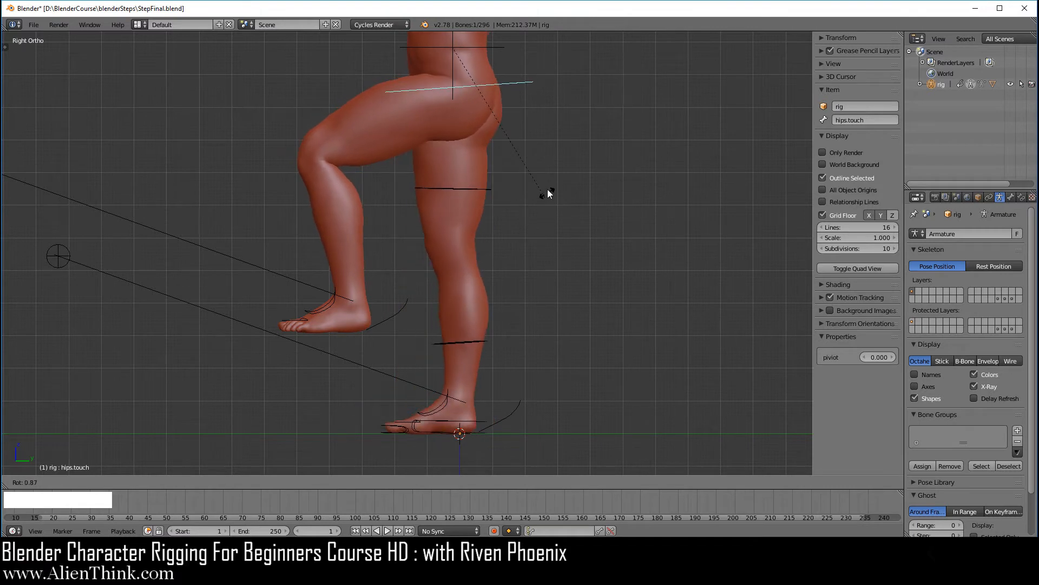
pyautogui.rightClick(474, 222)
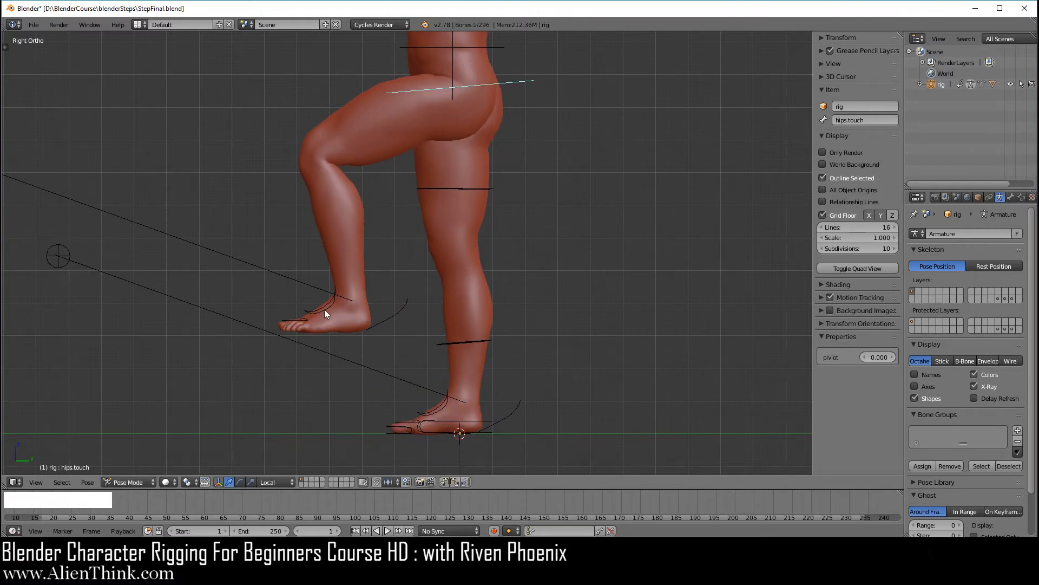
# Move the main root pivot control at the waist slightly backward and down to test the left IK leg.
pyautogui.rightClick(486, 48)
pyautogui.press('g')
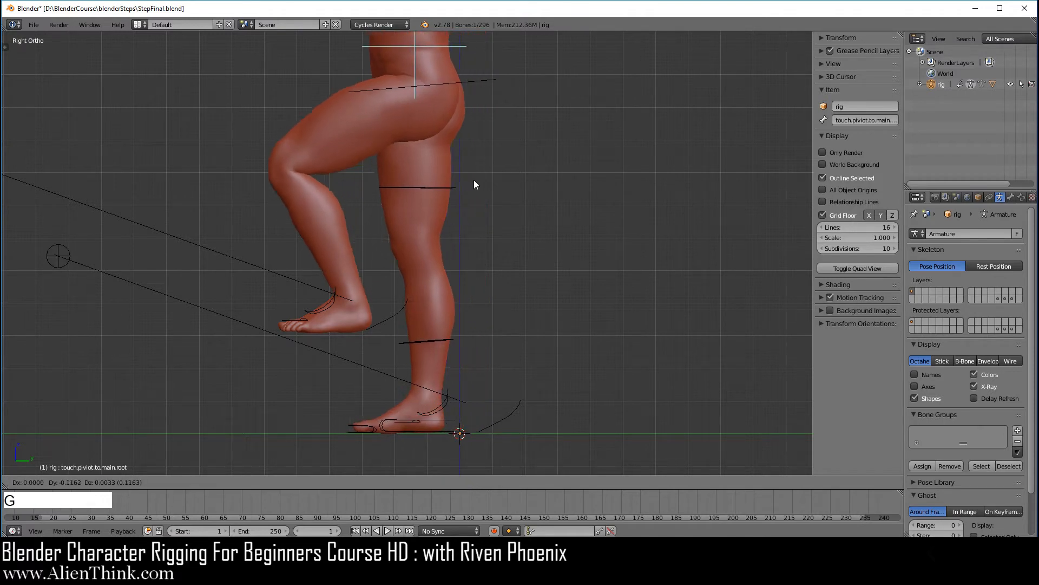
pyautogui.click(540, 187)
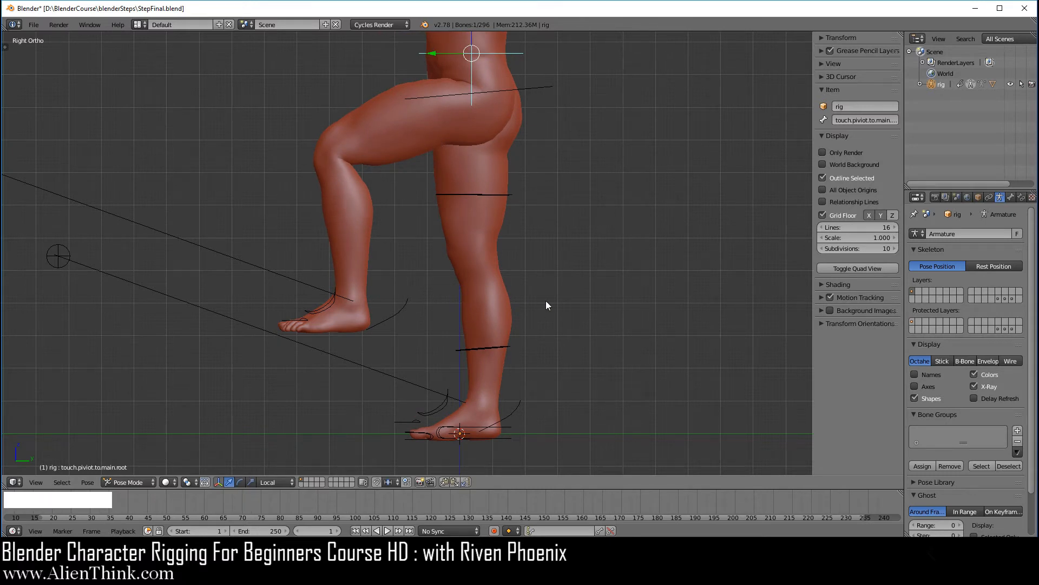
# Rotate the left foot IK control so the raised foot's toes point downward.
pyautogui.scroll(3, 397, 349)
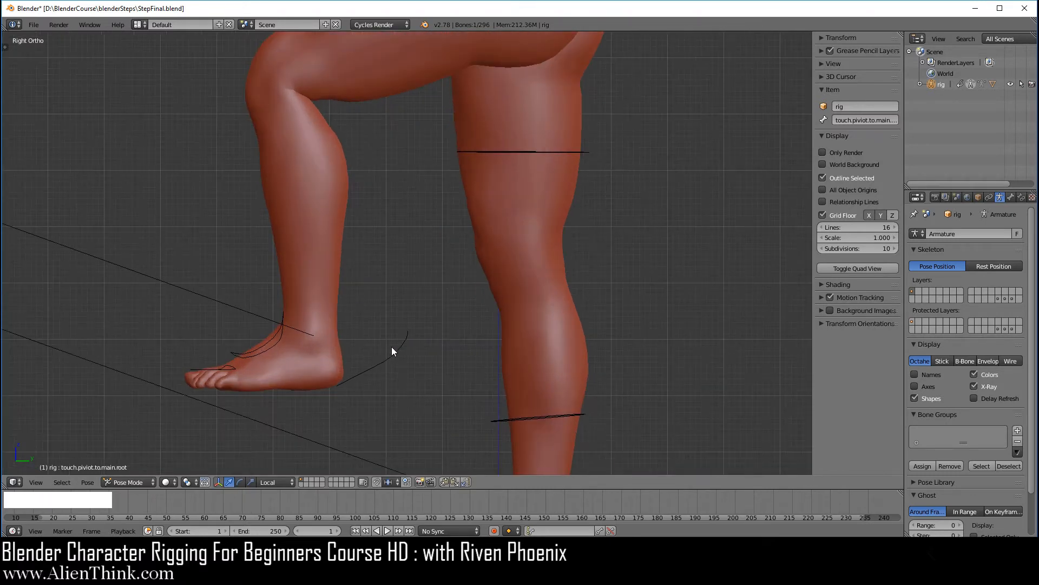
pyautogui.keyDown('shift'); pyautogui.moveTo(392, 351); pyautogui.dragTo(487, 237, button='middle'); pyautogui.keyUp('shift')
pyautogui.scroll(2, 439, 288)
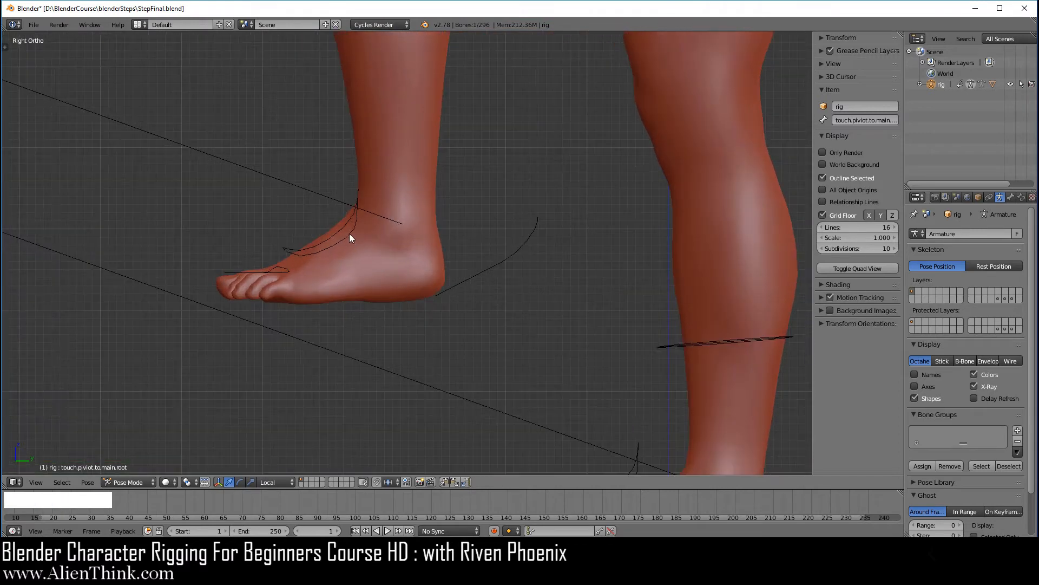
pyautogui.rightClick(355, 229)
pyautogui.press('r')
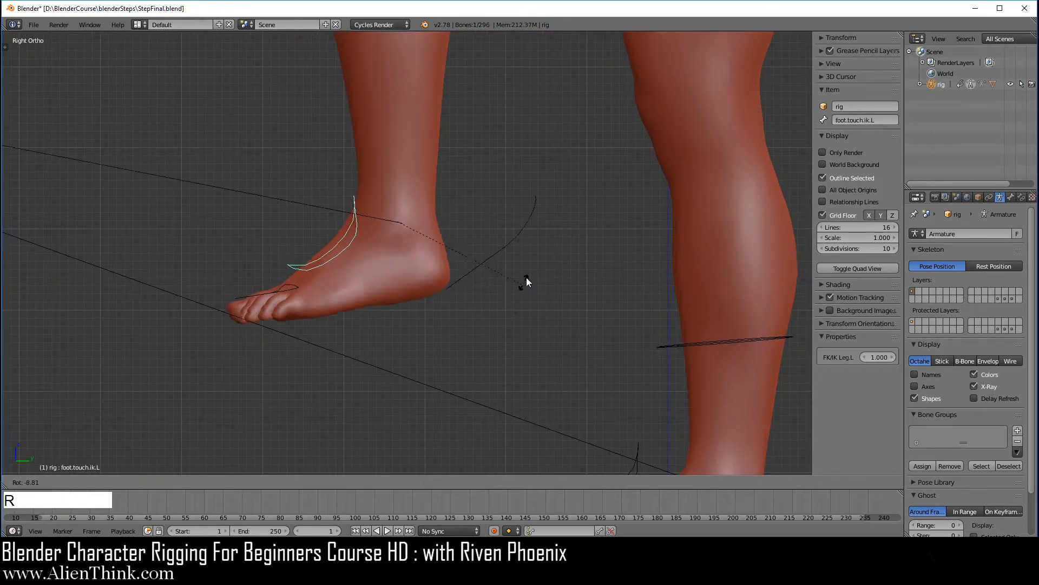
pyautogui.click(529, 263)
# Rotate the left foot roll IK control forward to lift the heel while the toes stay in place.
pyautogui.rightClick(525, 204)
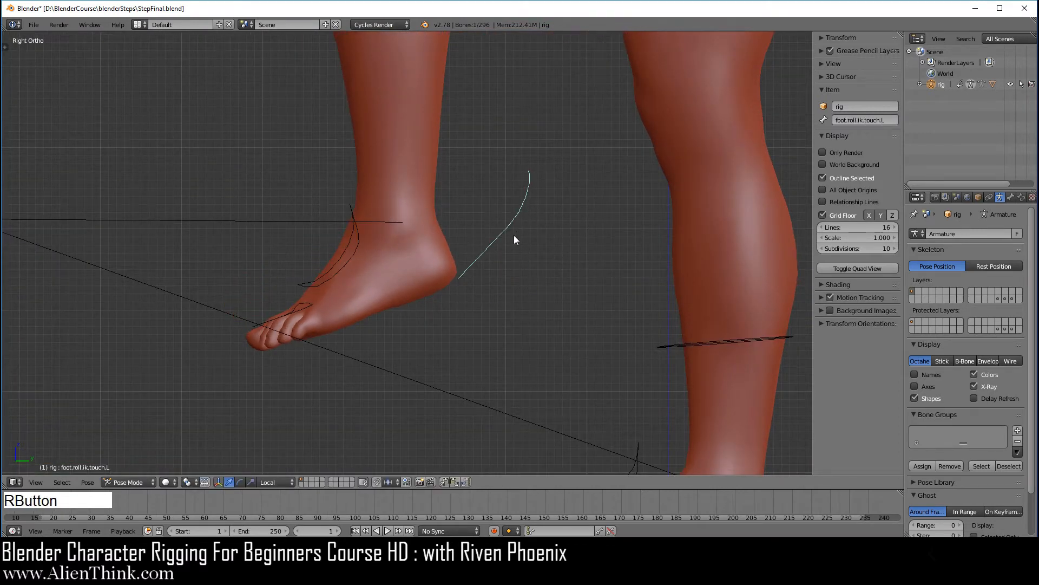
pyautogui.press('r')
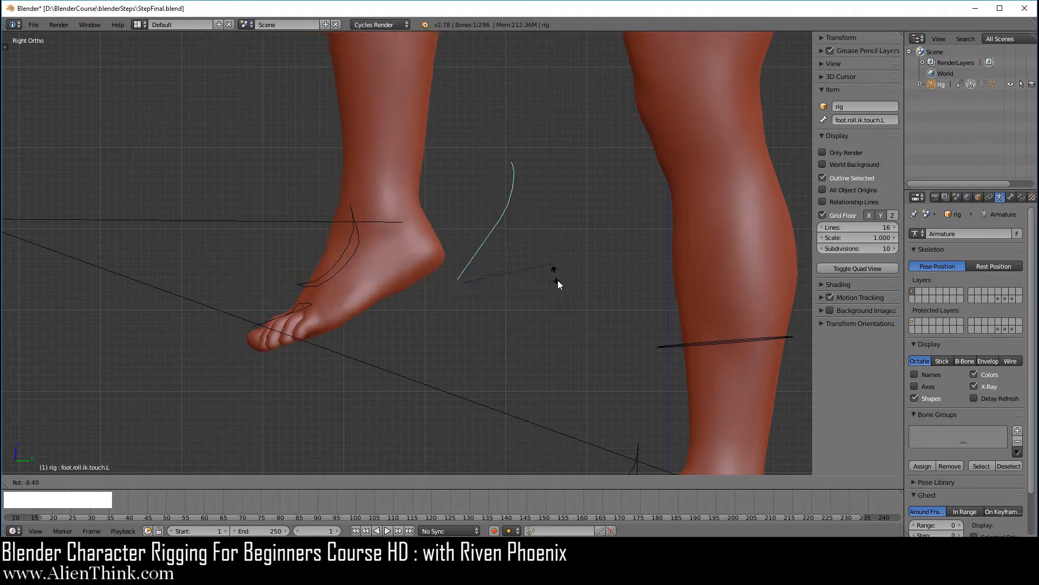
pyautogui.click(545, 245)
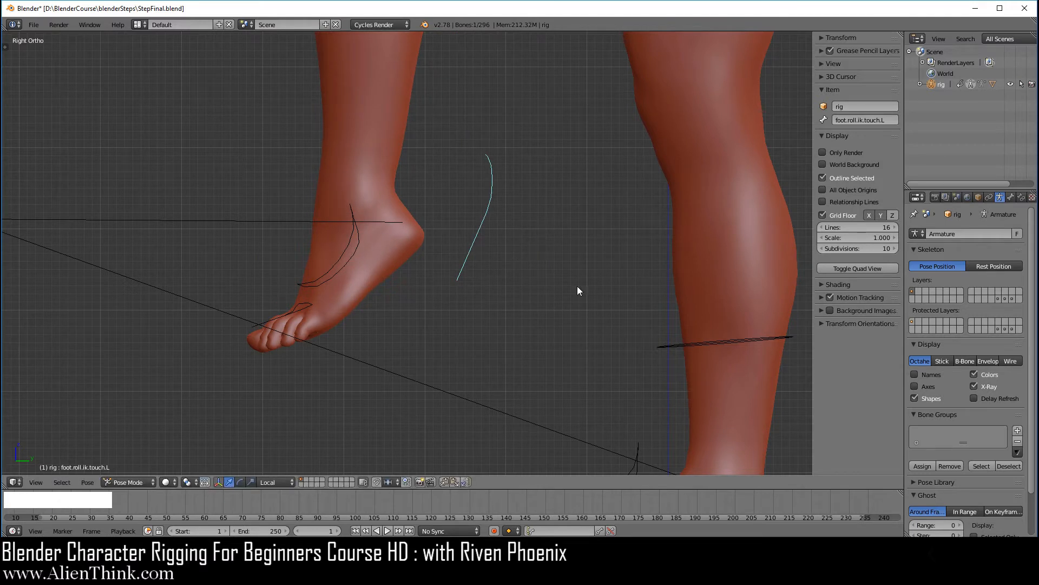
# Show the leg bones' armature layer, test-rotate the left foot roll control to examine the bones, and display only the controls layer again.
pyautogui.keyDown('shift'); pyautogui.click(1011, 299); pyautogui.keyUp('shift')
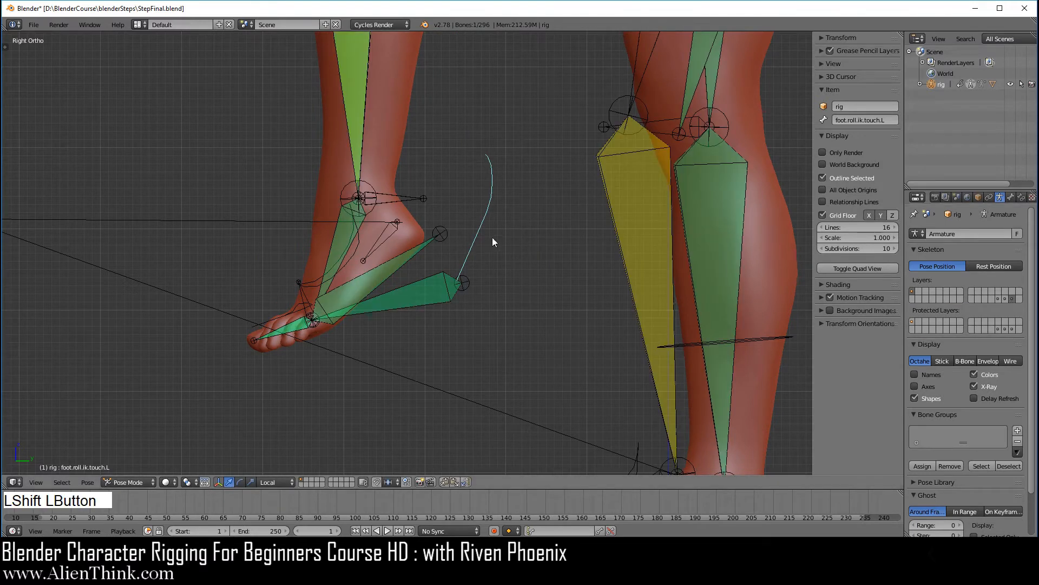
pyautogui.press('r')
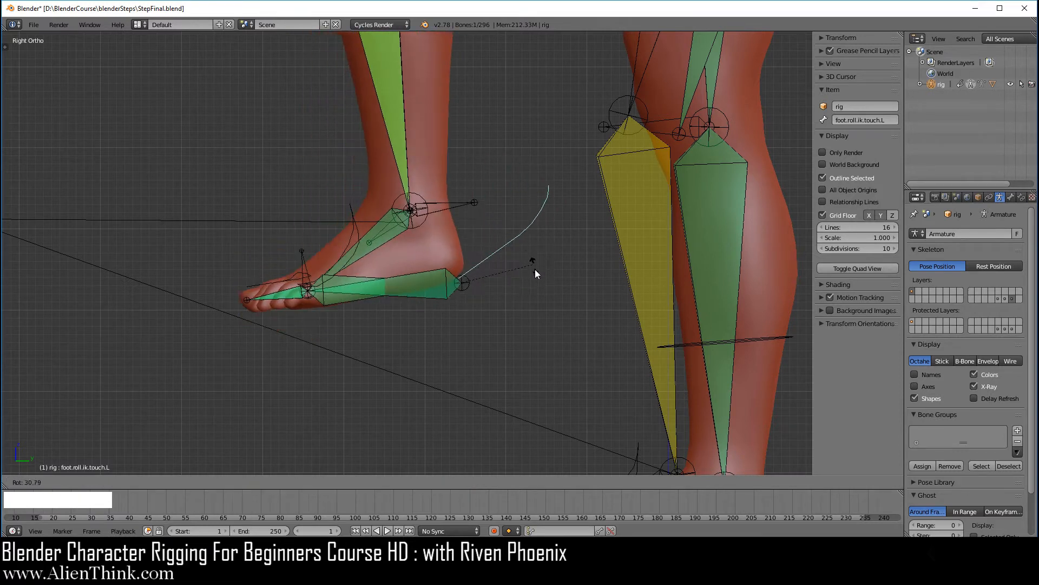
pyautogui.click(521, 225)
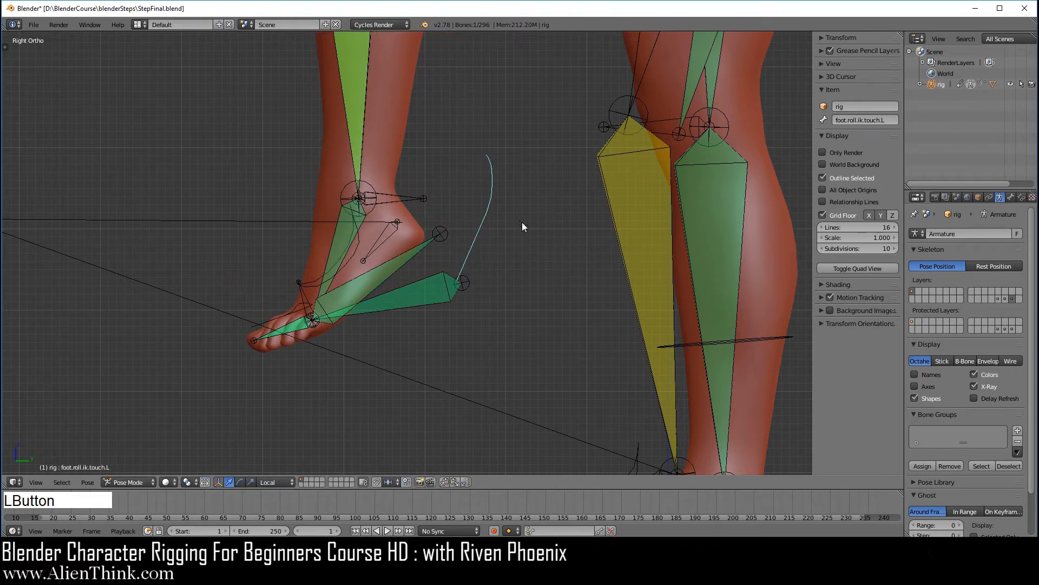
pyautogui.click(913, 291)
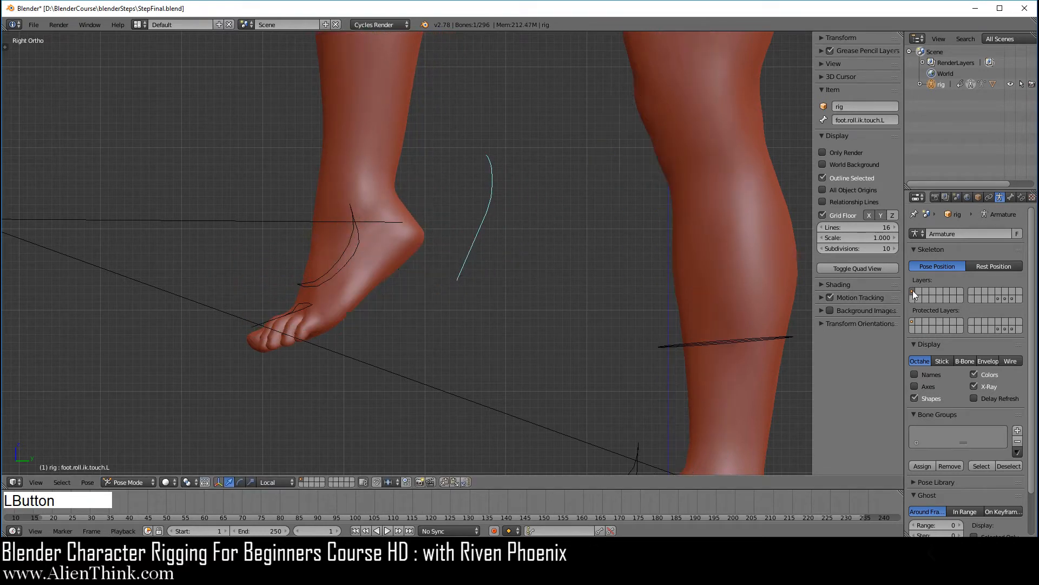
# Set FK/IK Leg.L on the left foot IK control to 0.000 to switch the left leg back to FK.
pyautogui.scroll(-4, 517, 262)
pyautogui.rightClick(380, 251)
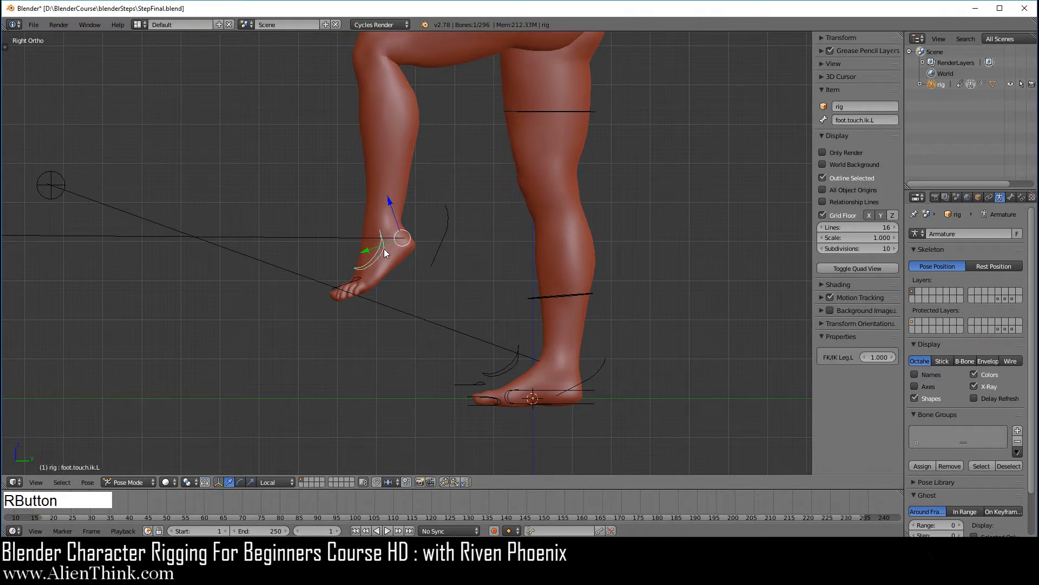
pyautogui.keyDown('shift'); pyautogui.moveTo(468, 277); pyautogui.dragTo(404, 307, button='middle'); pyautogui.keyUp('shift')
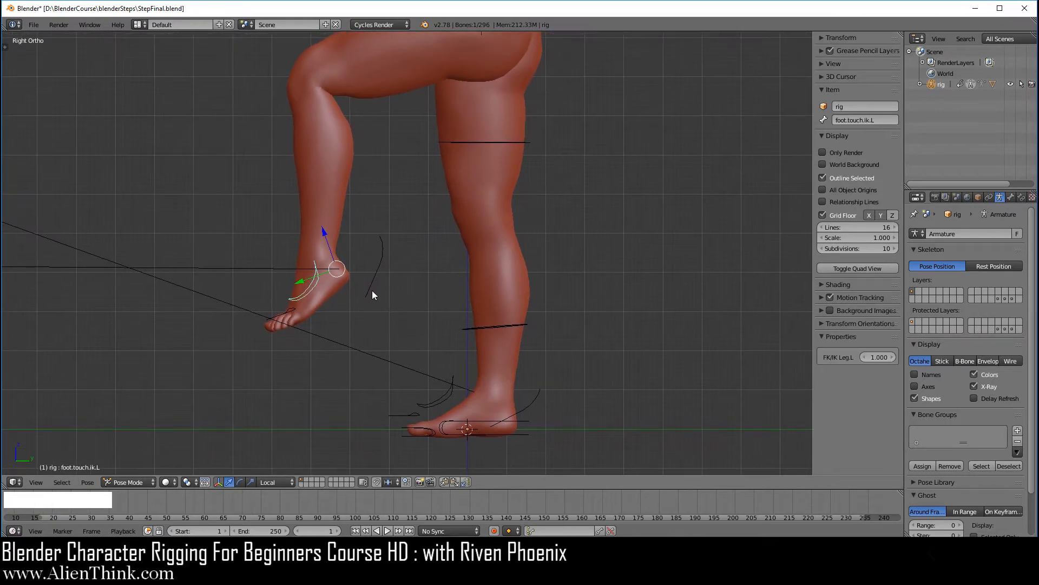
pyautogui.moveTo(885, 359); pyautogui.dragTo(862, 359)
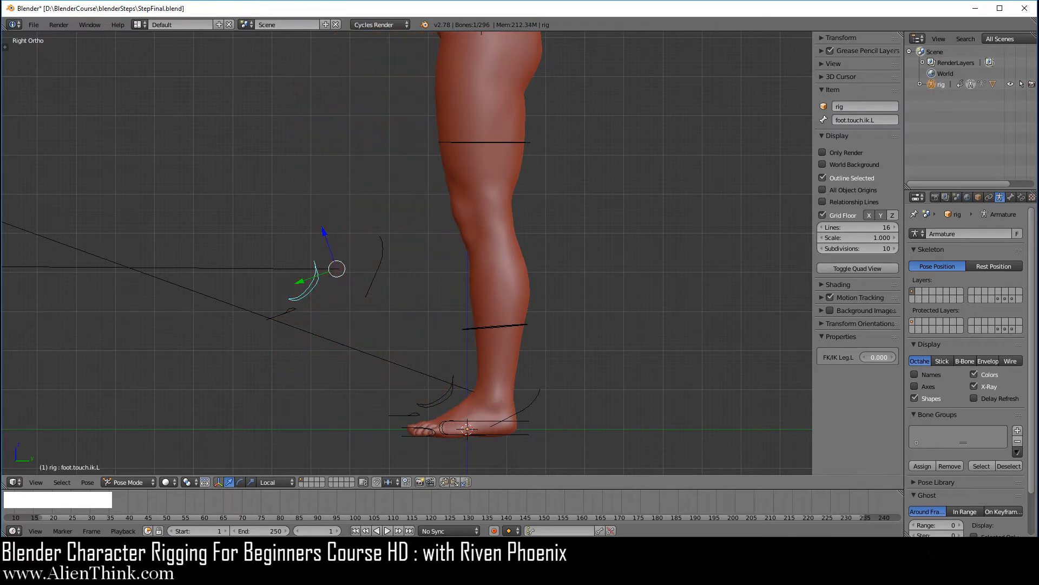
# Rotate the left thigh FK control backward, and rotate the left shin FK control backward by about 36 degrees to bend the knee.
pyautogui.rightClick(511, 144)
pyautogui.press('r')
pyautogui.click(651, 231)
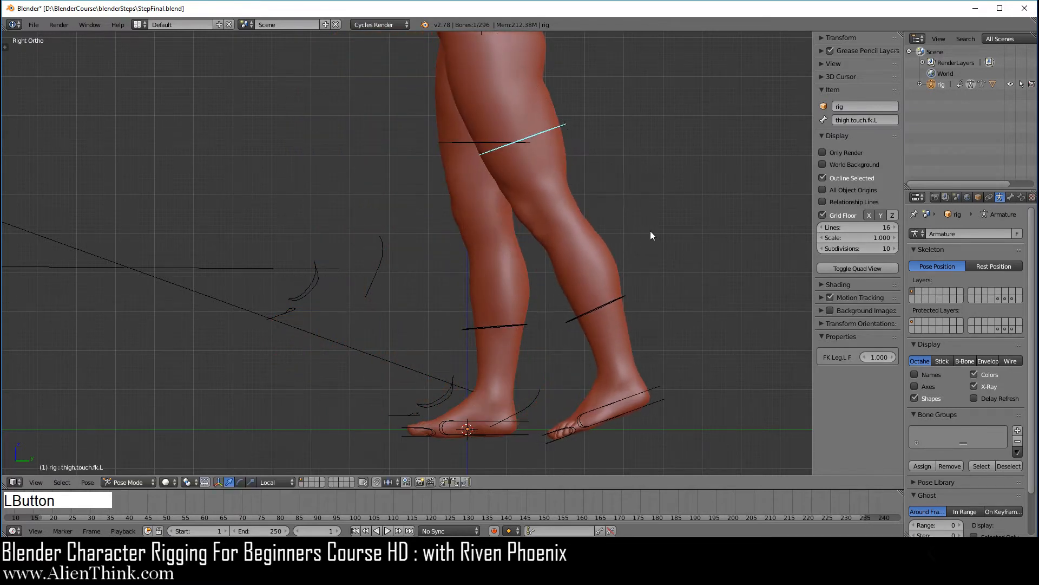
pyautogui.rightClick(610, 301)
pyautogui.press('r')
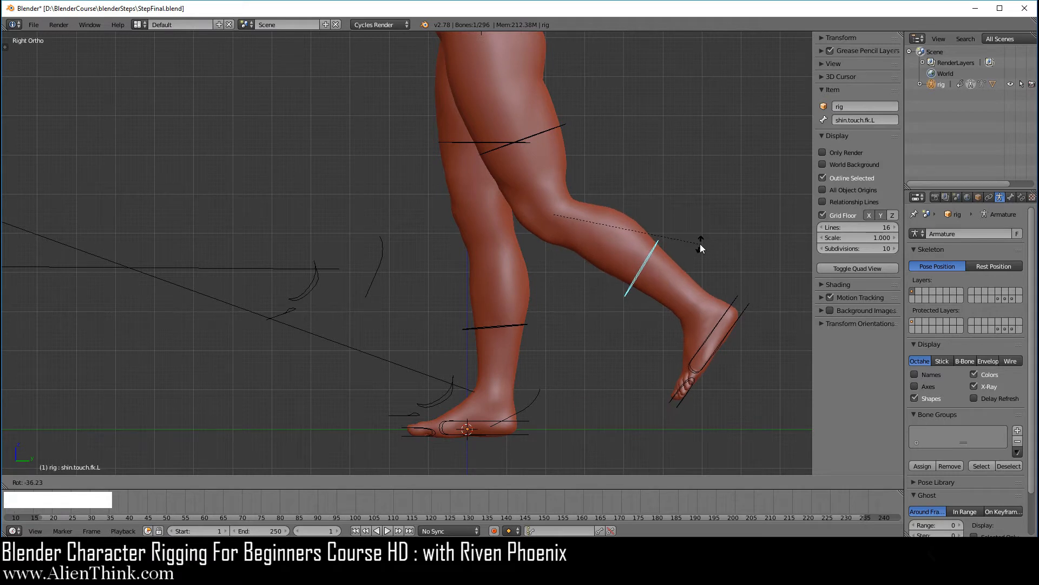
pyautogui.click(700, 243)
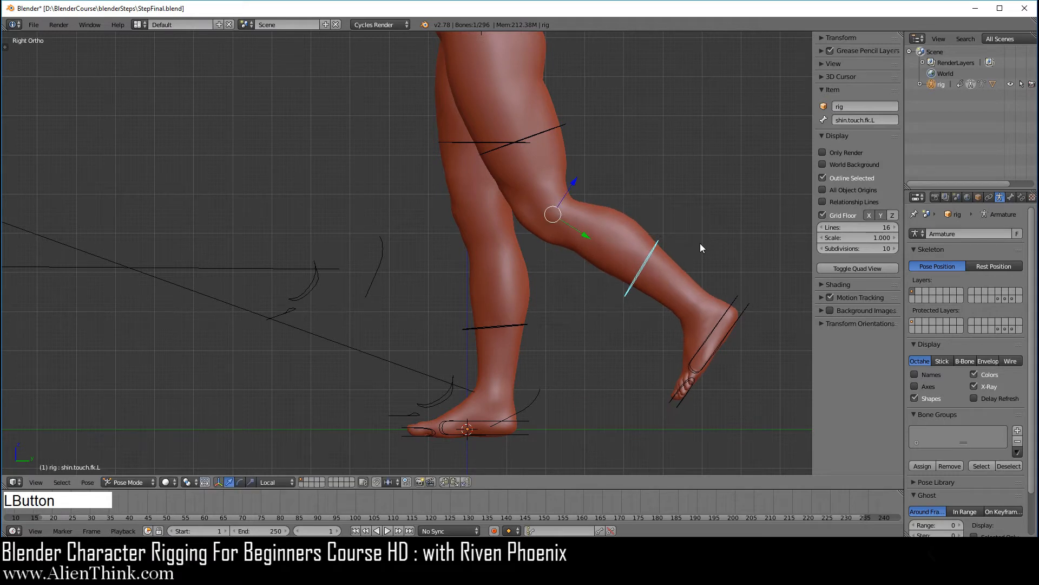
# Test the FK/IK Leg.L value on the left foot IK control, and display the leg bones' armature layer alongside the controls.
pyautogui.rightClick(317, 280)
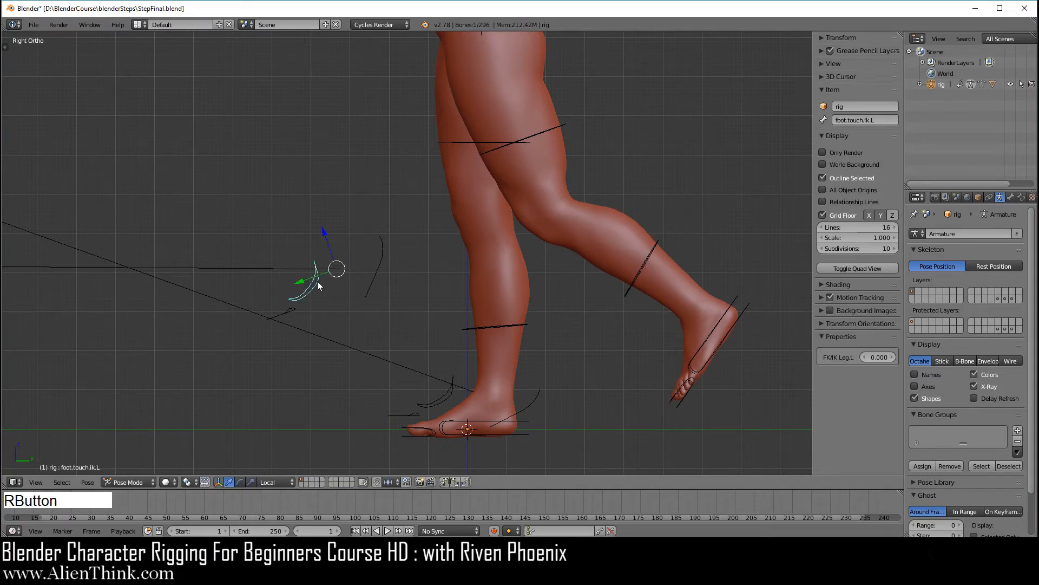
pyautogui.moveTo(874, 359)
pyautogui.mouseDown()
pyautogui.moveTo(926, 358)
pyautogui.moveTo(874, 358)
pyautogui.mouseUp()
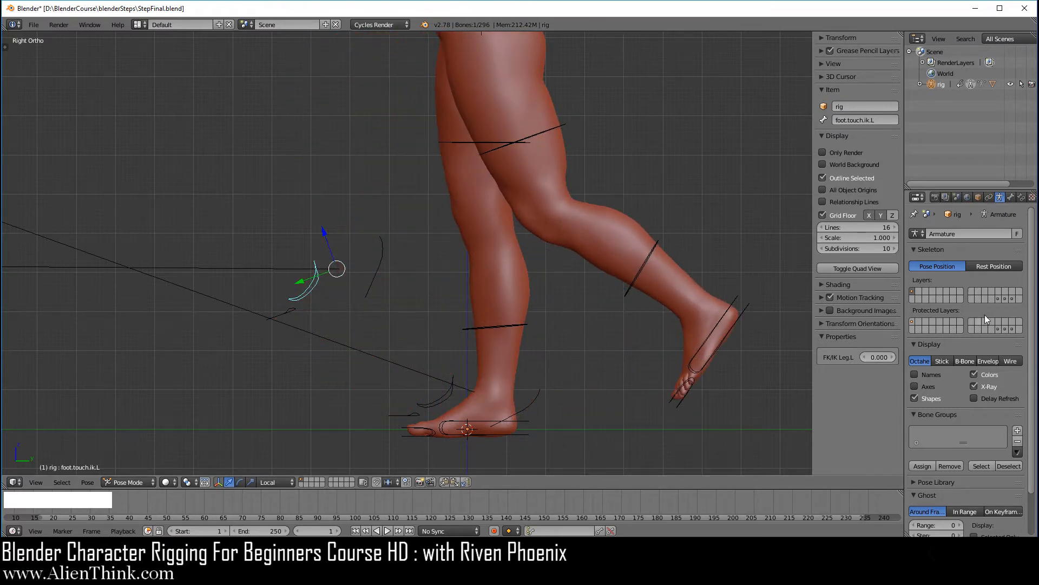
pyautogui.keyDown('shift'); pyautogui.click(1014, 299); pyautogui.keyUp('shift')
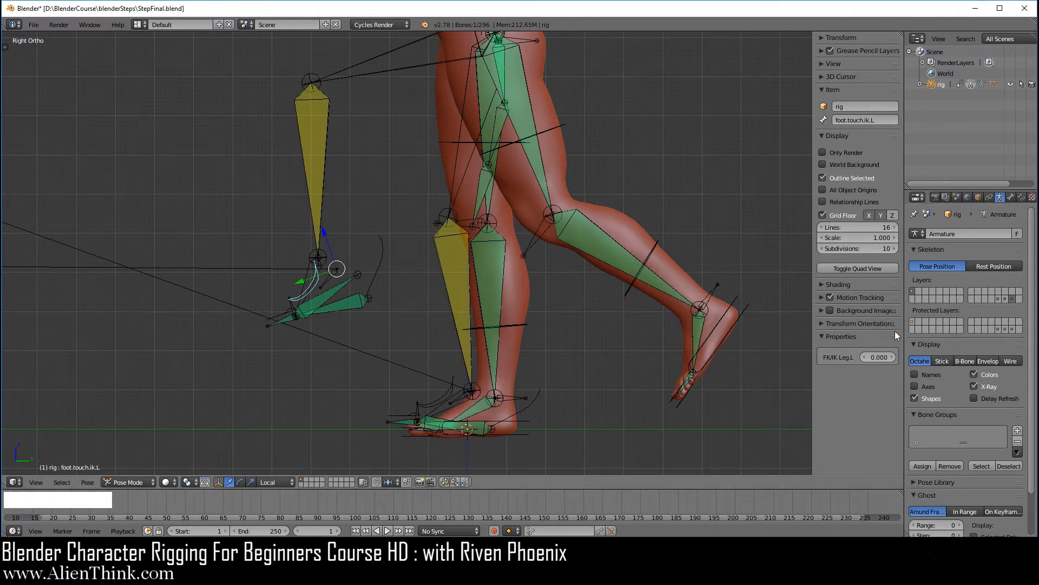
pyautogui.moveTo(879, 359)
pyautogui.mouseDown()
pyautogui.moveTo(915, 359)
pyautogui.moveTo(878, 360)
pyautogui.mouseUp()
# Move the left foot IK control slightly back and up, and rotate the left foot roll IK control to test the IK chain.
pyautogui.scroll(2, 343, 271)
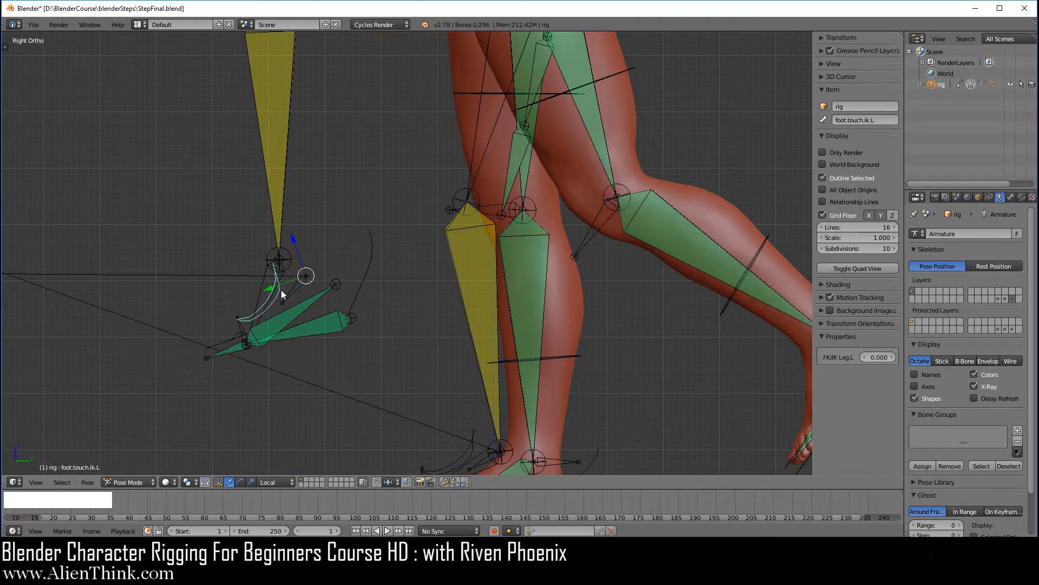
pyautogui.moveTo(281, 290); pyautogui.dragTo(299, 264, button='right')
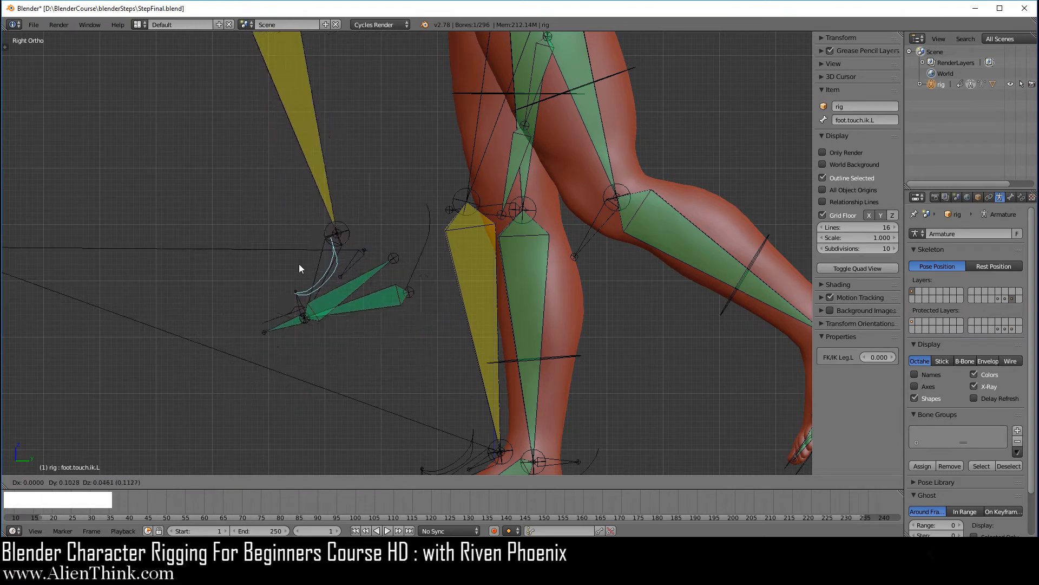
pyautogui.click(312, 277)
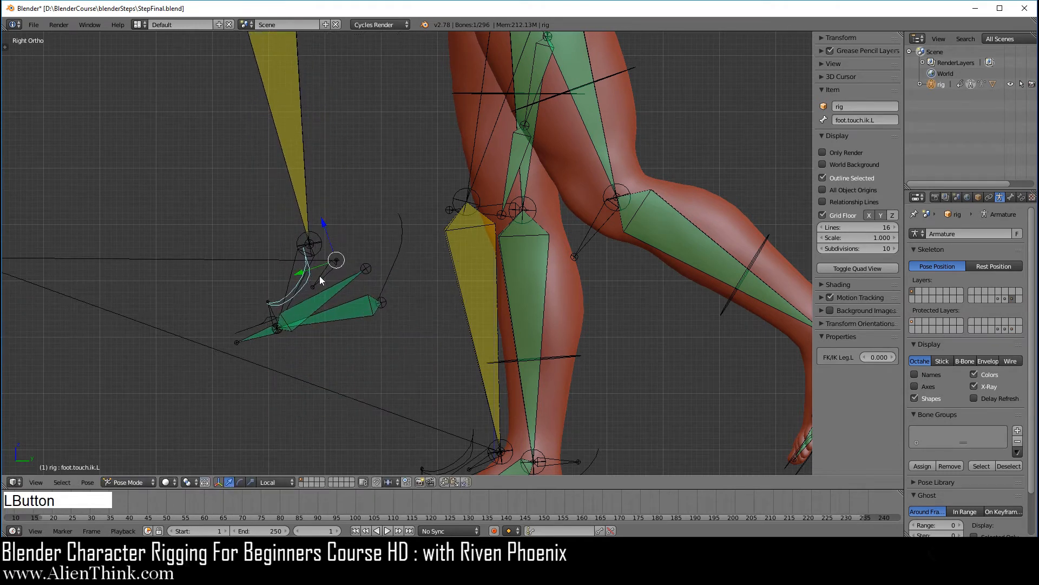
pyautogui.rightClick(403, 242)
pyautogui.press('r')
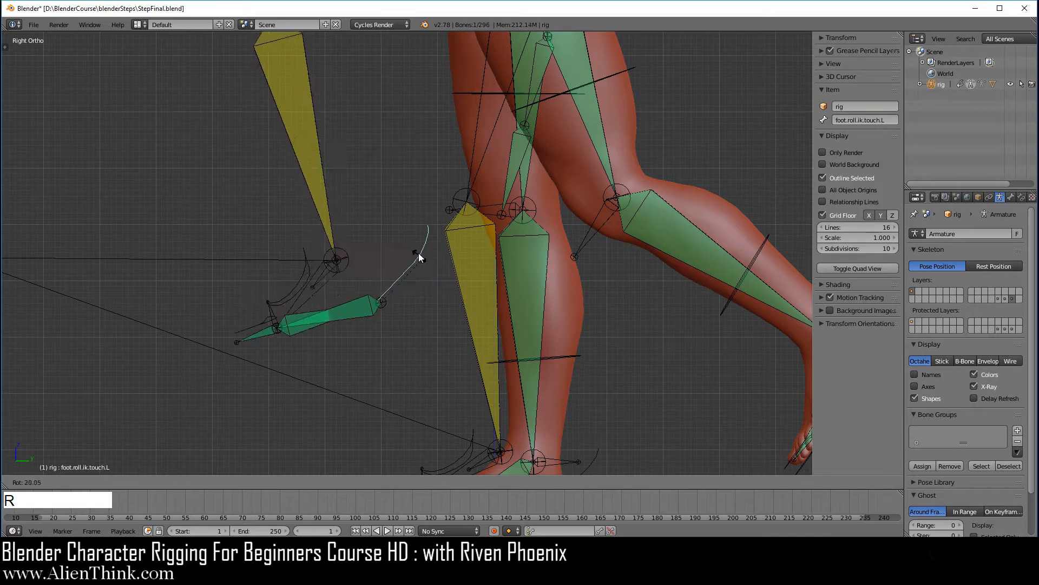
pyautogui.click(327, 258)
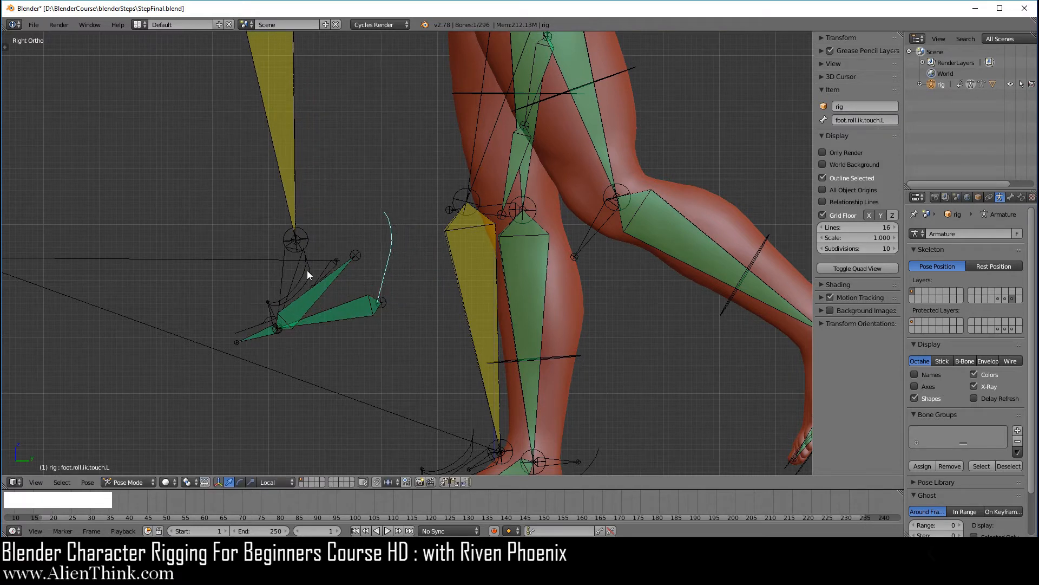
# Move the left foot IK control back and down, and switch FK/IK Leg.L to 1.000 and back to 0.000.
pyautogui.moveTo(307, 271); pyautogui.dragTo(332, 309, button='right')
pyautogui.click(342, 318)
pyautogui.scroll(-1, 465, 358)
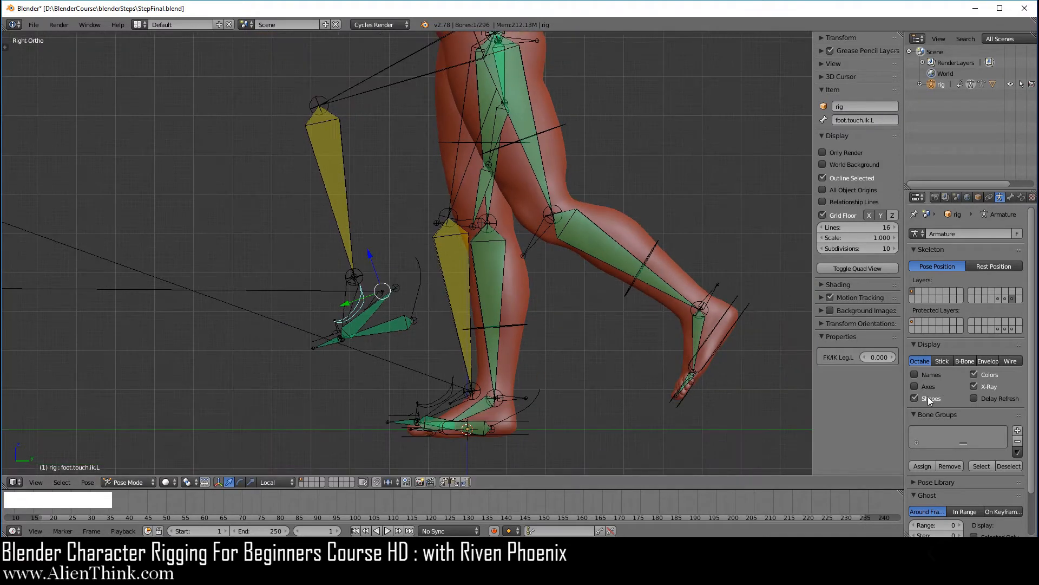
pyautogui.moveTo(878, 358); pyautogui.dragTo(921, 357)
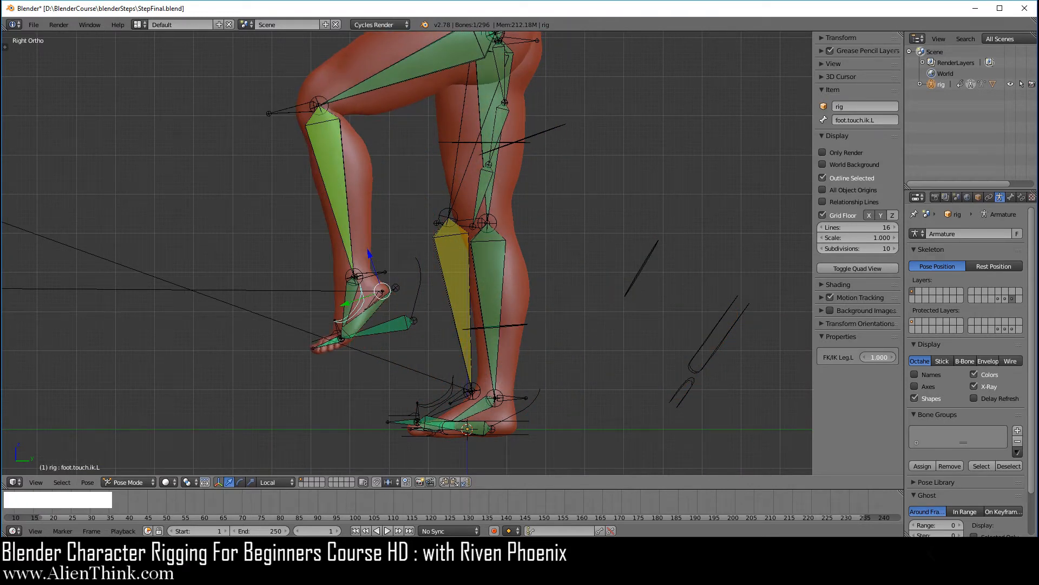
pyautogui.moveTo(920, 358); pyautogui.dragTo(866, 357)
# Clear the rotation, location and scale of all visible bones, and display only the controls layer.
pyautogui.press('a')
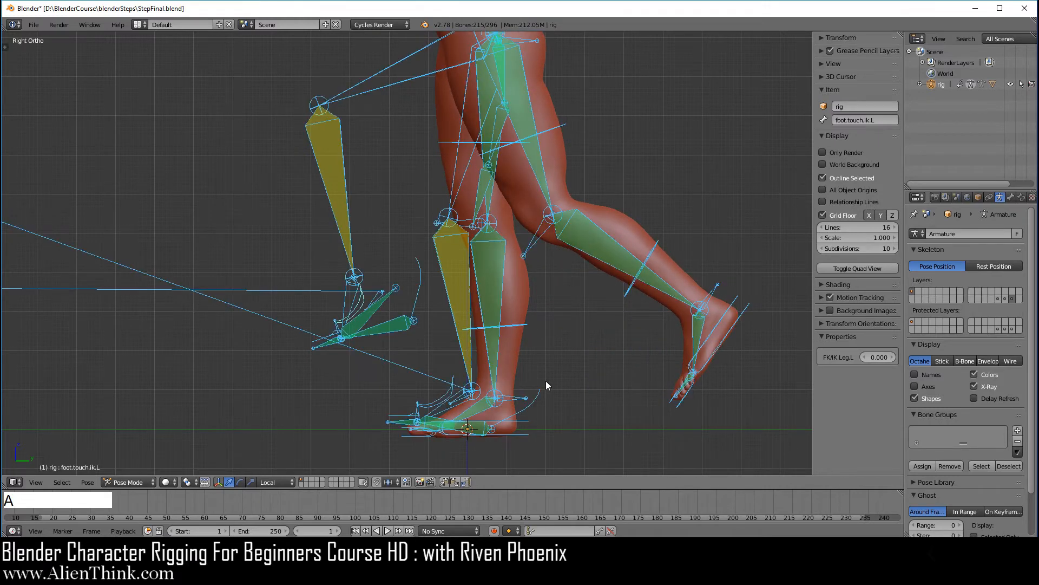
pyautogui.hotkey('alt', 'r')
pyautogui.hotkey('alt', 'g')
pyautogui.hotkey('alt', 's')
pyautogui.press('a')
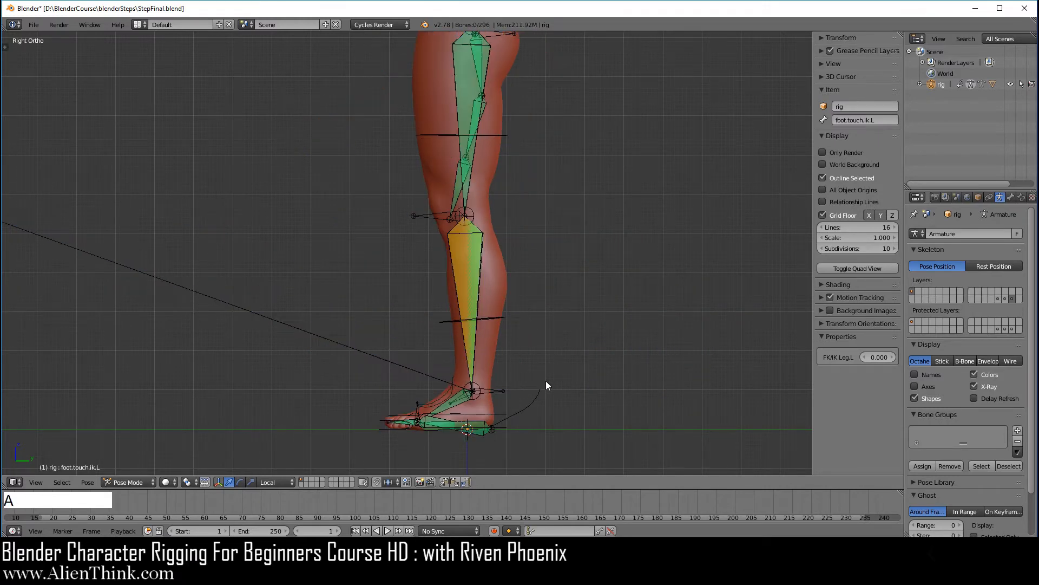
pyautogui.click(915, 291)
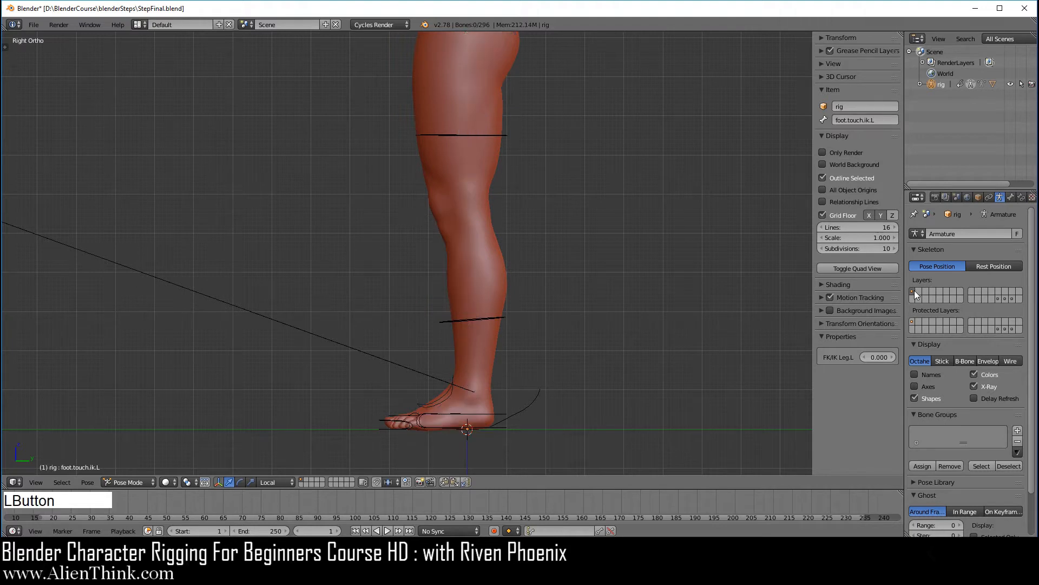
# Set FK/IK Leg.L on the left foot IK control to 1.000 and move the control about 0.34 units forward and up.
pyautogui.rightClick(450, 394)
pyautogui.click(875, 359)
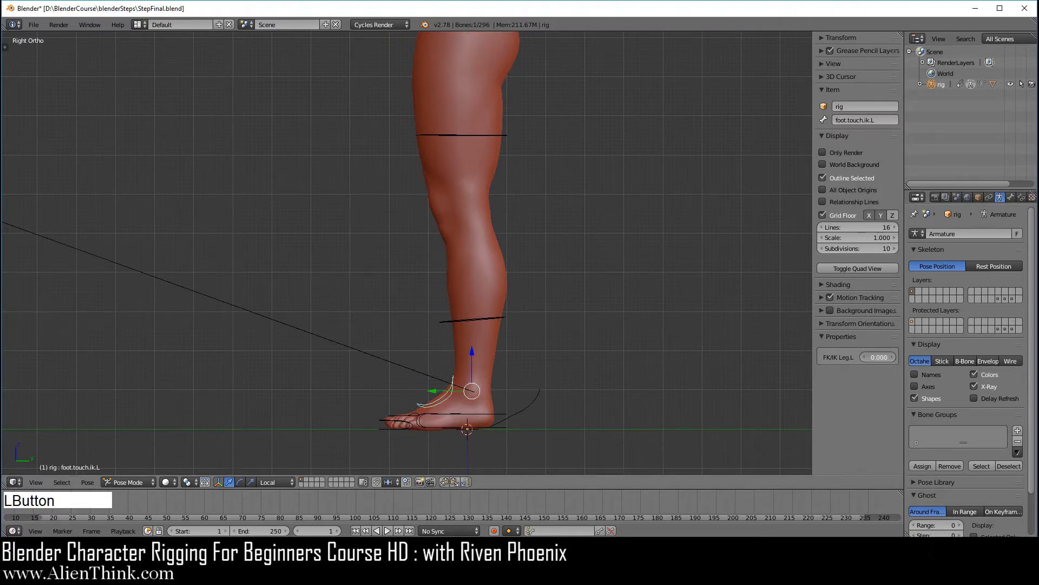
pyautogui.moveTo(875, 358); pyautogui.dragTo(953, 359)
pyautogui.press('g')
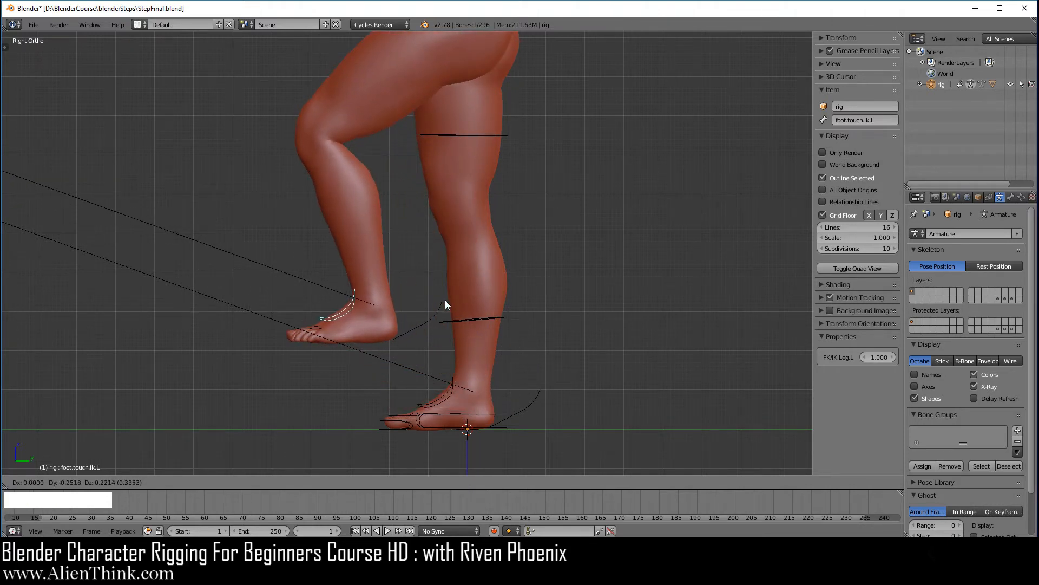
pyautogui.click(445, 301)
# In front view, move the left knee pole target outward to the character's left to turn the knee out.
pyautogui.scroll(-3, 499, 291)
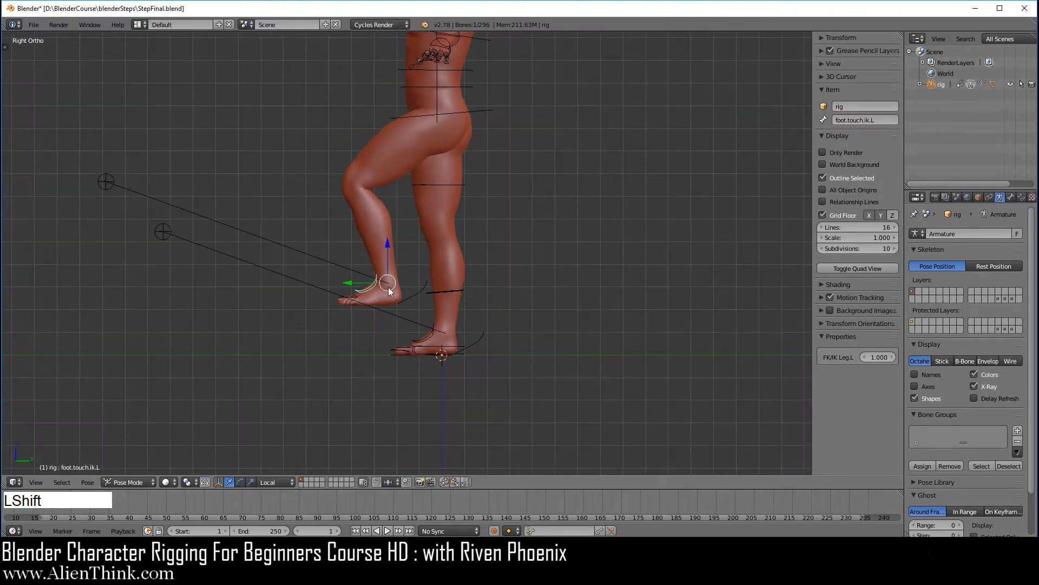
pyautogui.keyDown('shift'); pyautogui.moveTo(389, 291); pyautogui.dragTo(456, 305, button='middle'); pyautogui.keyUp('shift')
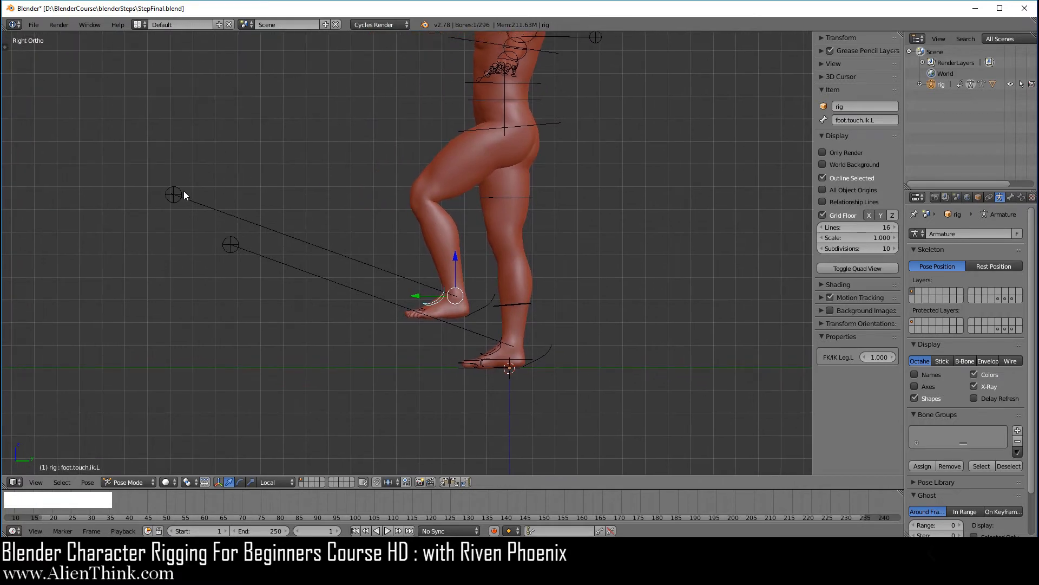
pyautogui.moveTo(358, 309); pyautogui.dragTo(440, 336, button='middle')
pyautogui.rightClick(221, 243)
pyautogui.press('1')
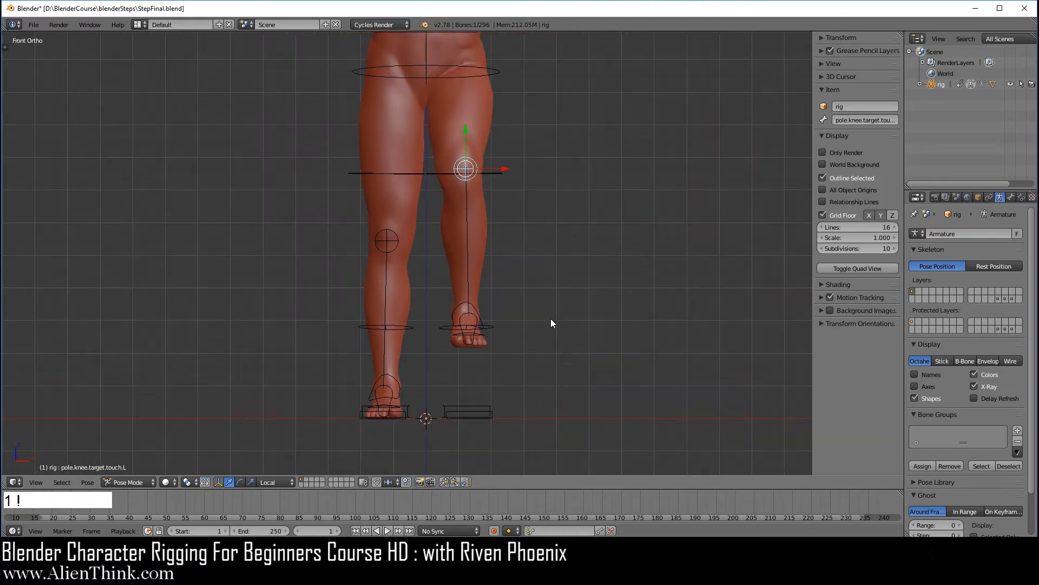
pyautogui.press('g')
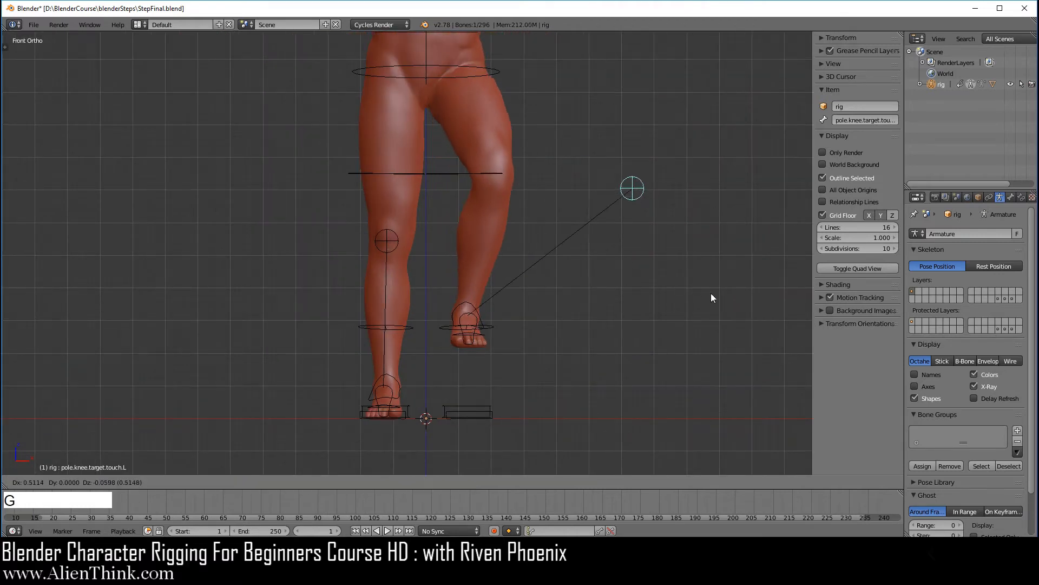
pyautogui.click(654, 283)
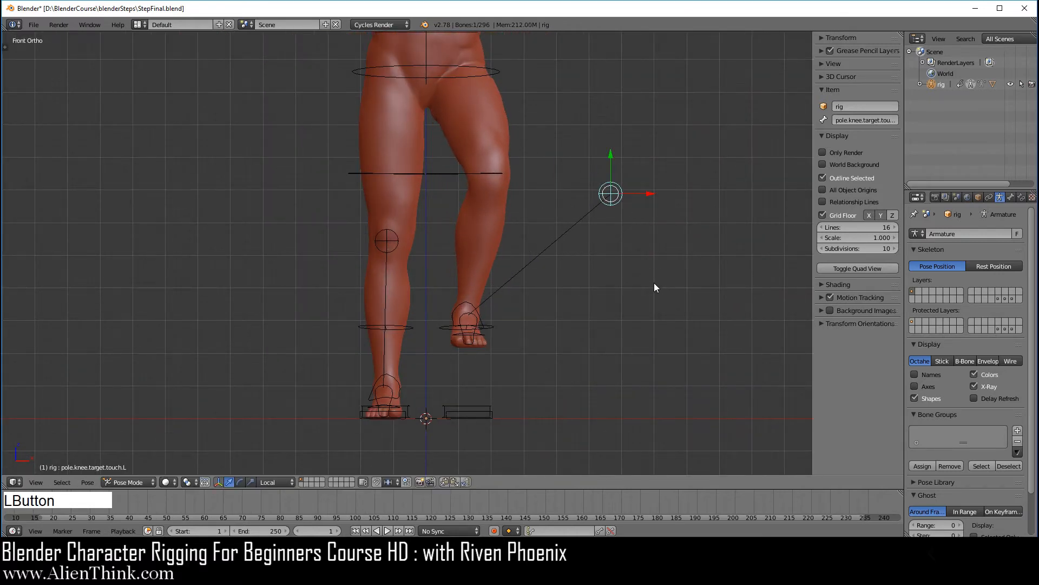
# Trackball-rotate the left foot IK control by about 18 and -4 degrees to tilt the foot downward.
pyautogui.keyDown('shift'); pyautogui.moveTo(574, 346); pyautogui.dragTo(529, 251, button='middle'); pyautogui.keyUp('shift')
pyautogui.scroll(5, 488, 292)
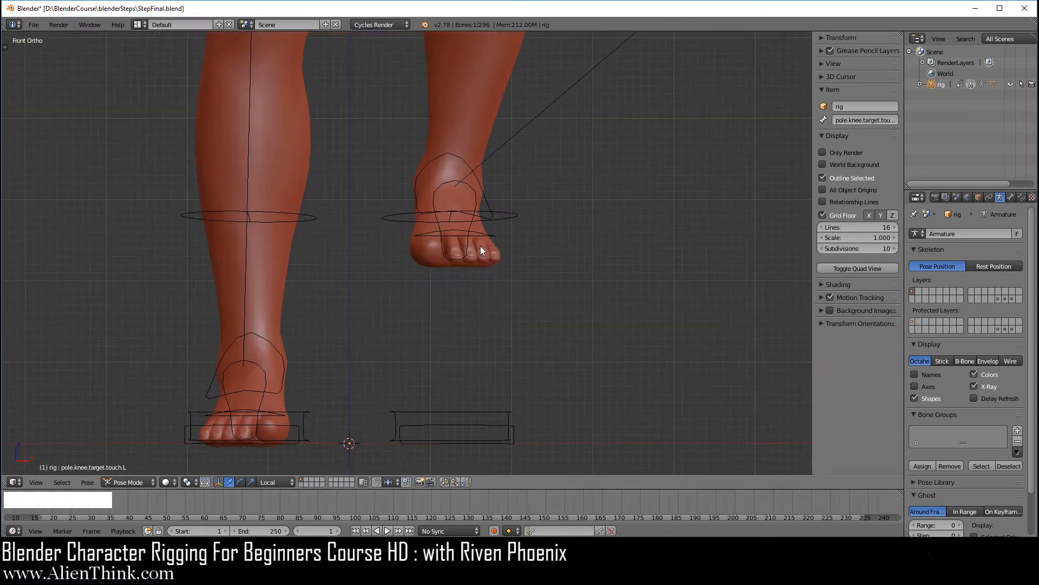
pyautogui.rightClick(478, 182)
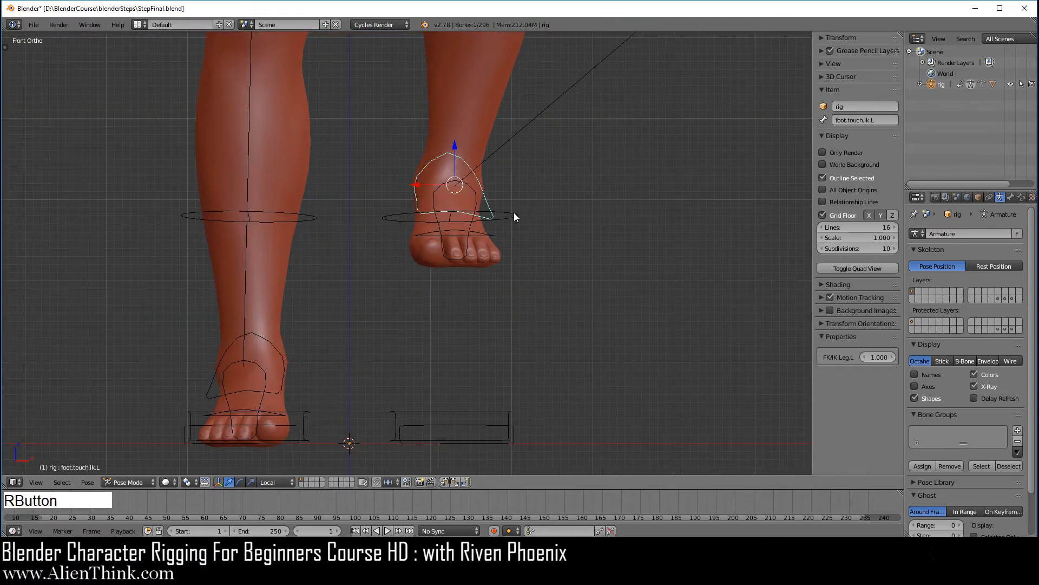
pyautogui.press('r')
pyautogui.press('r')
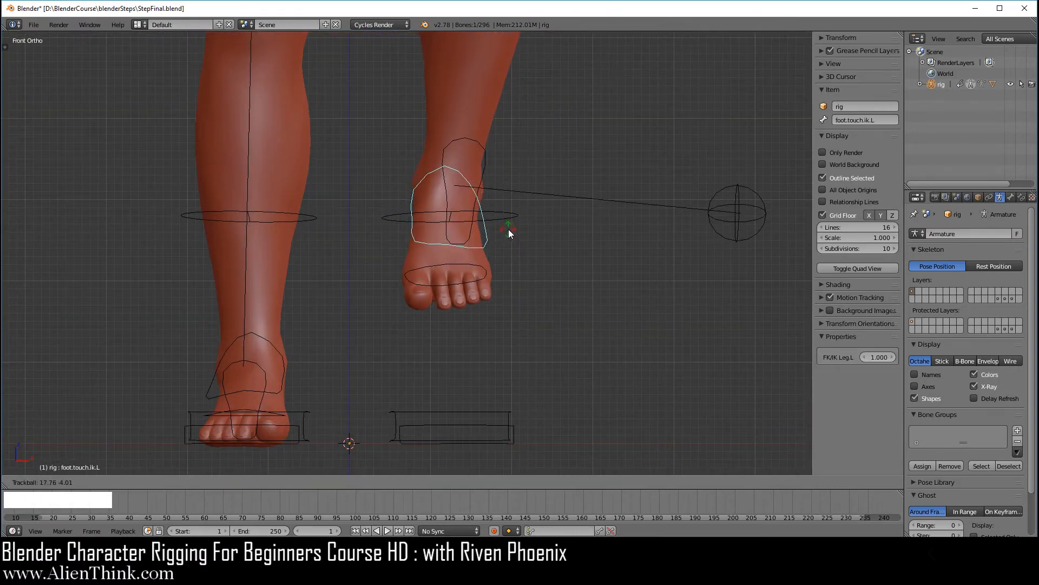
pyautogui.click(509, 229)
# Move the left knee pole target farther outward and slightly up to adjust the knee direction.
pyautogui.scroll(-4, 549, 262)
pyautogui.rightClick(563, 236)
pyautogui.press('g')
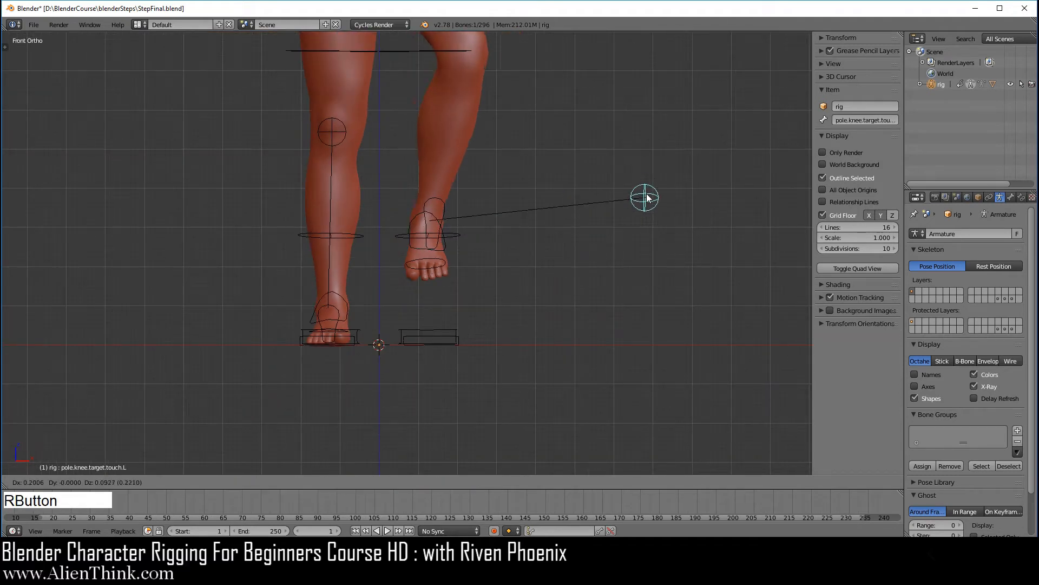
pyautogui.click(608, 191)
pyautogui.keyDown('shift'); pyautogui.moveTo(509, 267); pyautogui.dragTo(542, 377, button='middle'); pyautogui.keyUp('shift')
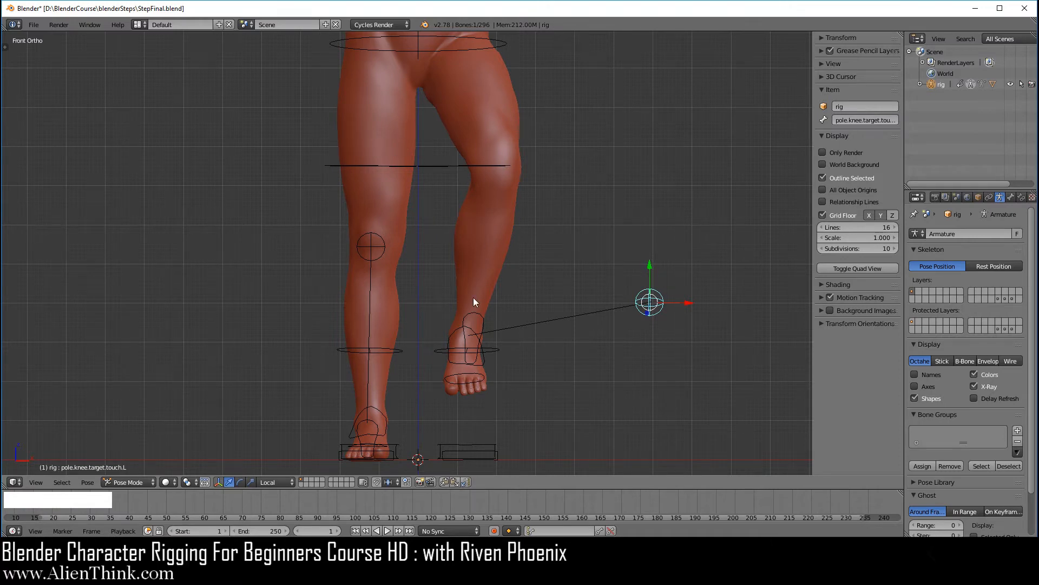
# In right side view, rotate the right thigh FK control forward to raise the right leg.
pyautogui.press('KP_3')
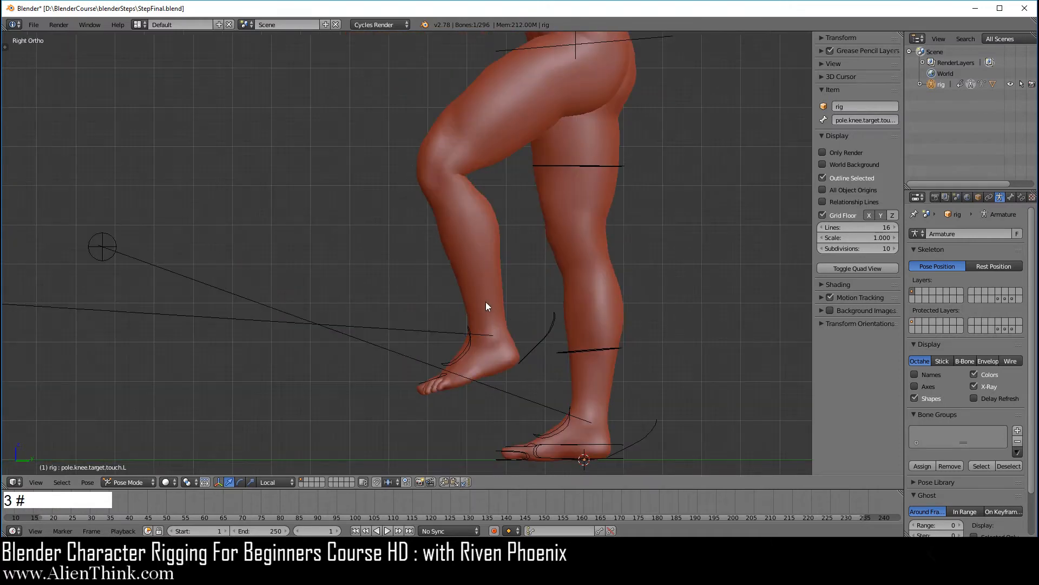
pyautogui.rightClick(584, 167)
pyautogui.press('r')
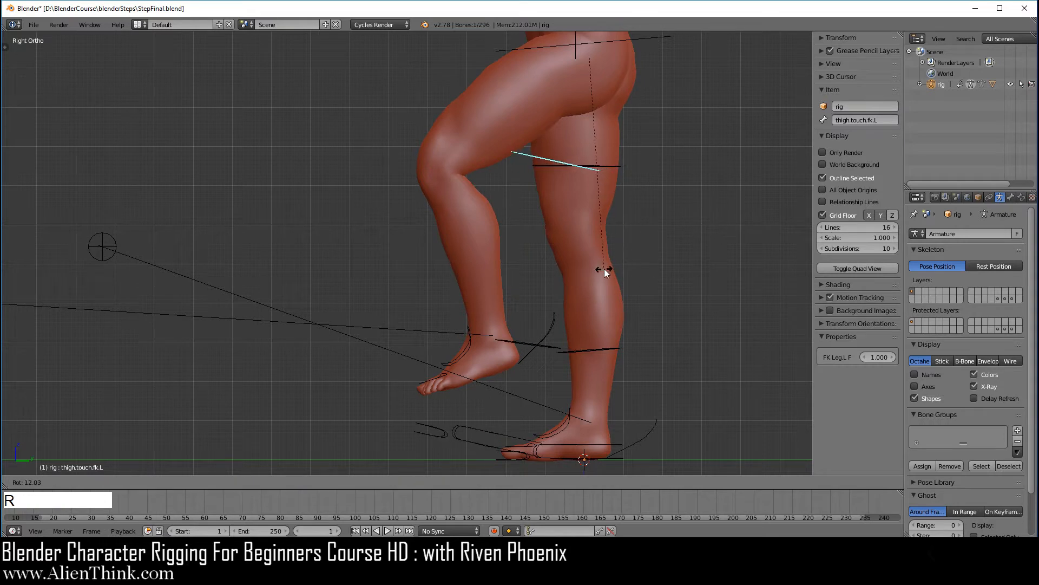
pyautogui.rightClick(604, 271)
pyautogui.press('r')
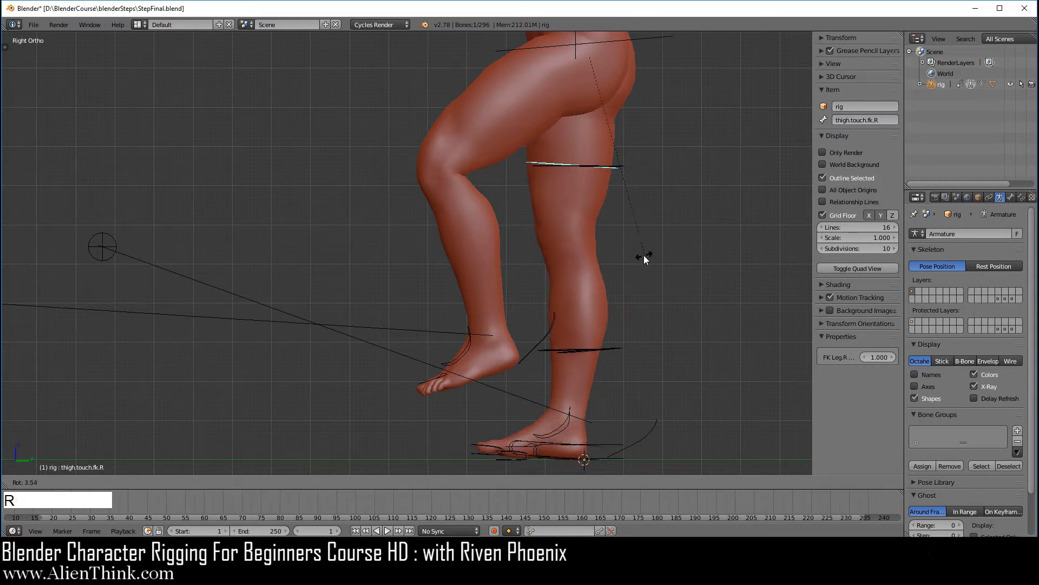
pyautogui.click(463, 246)
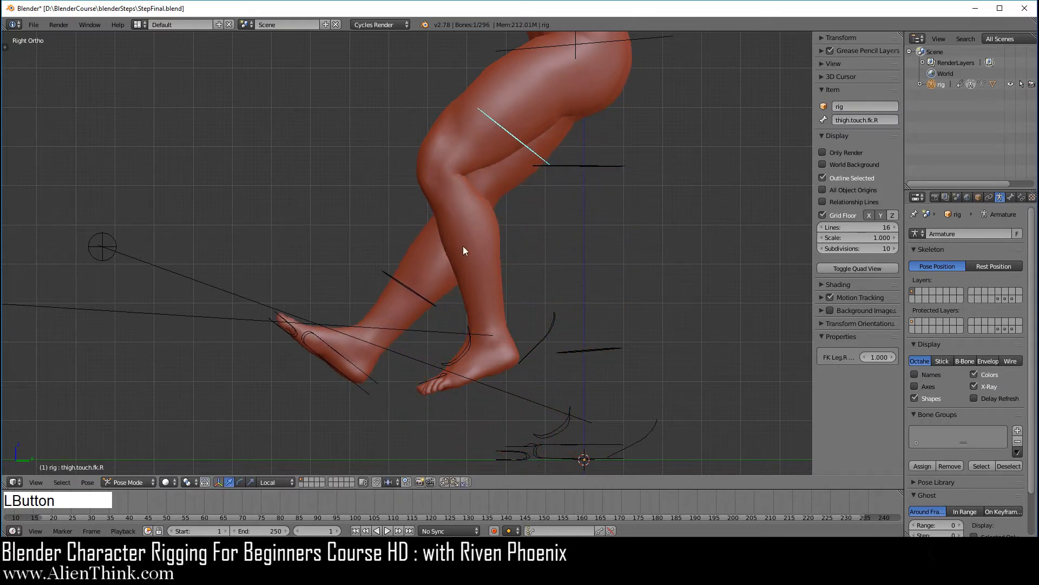
# Rotate the right shin FK control backward to bend the right knee.
pyautogui.rightClick(419, 293)
pyautogui.press('r')
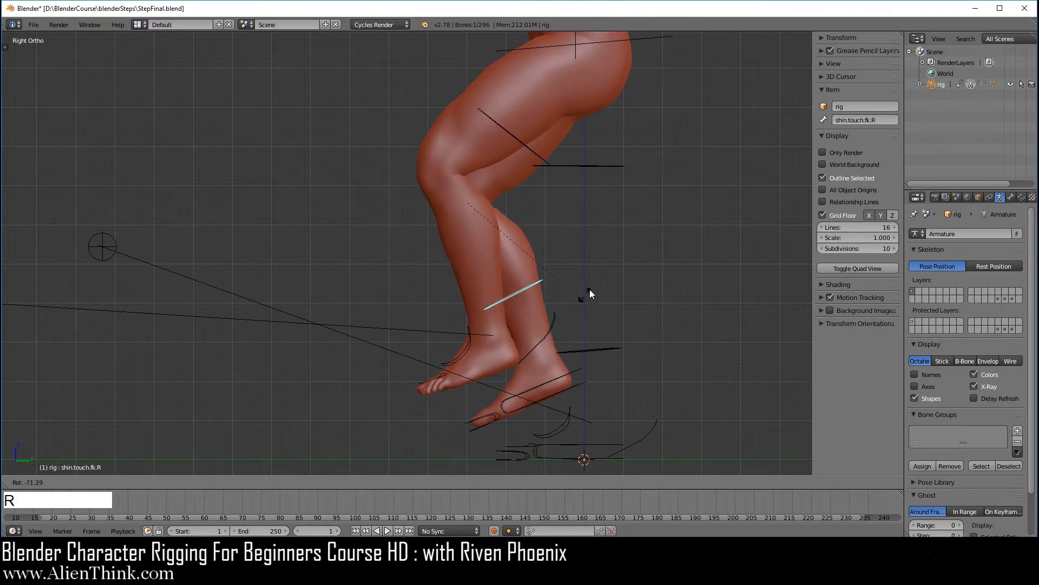
pyautogui.click(596, 274)
# Rotate the right foot FK control to point the foot downward, and slightly rotate the right toe FK control.
pyautogui.rightClick(577, 364)
pyautogui.press('r')
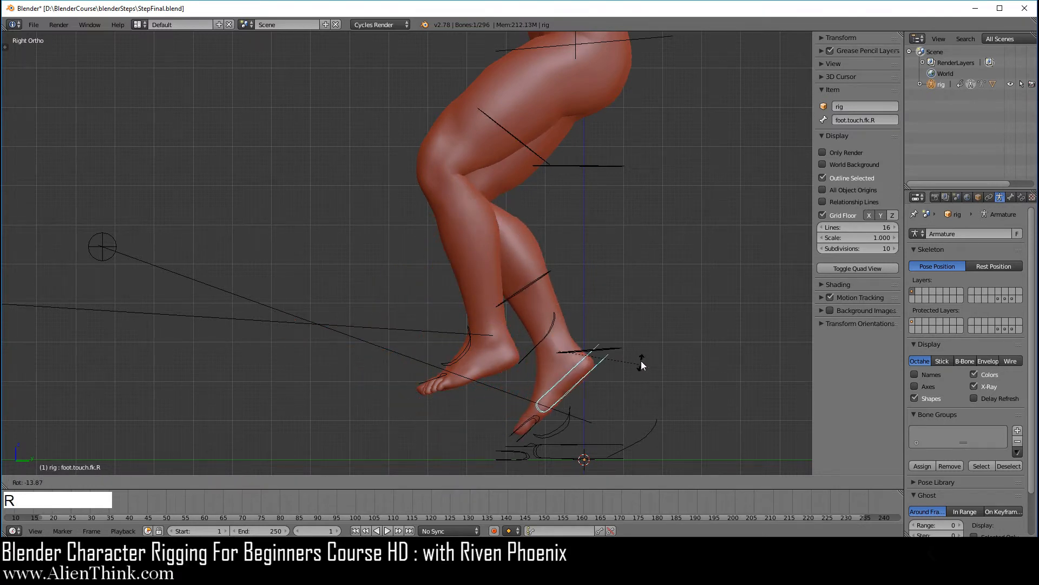
pyautogui.click(542, 407)
pyautogui.rightClick(528, 427)
pyautogui.press('r')
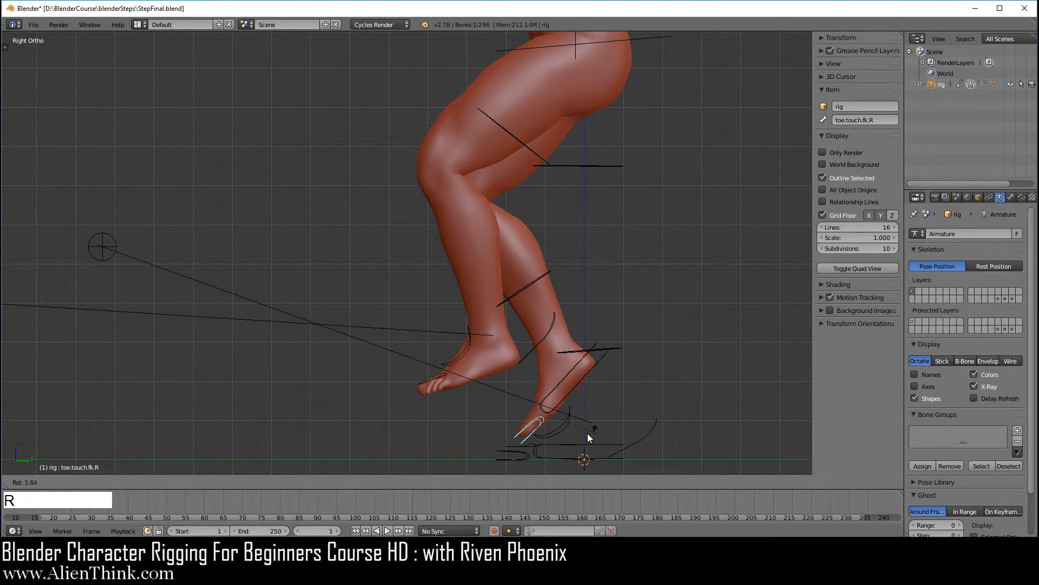
pyautogui.click(575, 431)
# In front view, rotate the right thigh FK control about the global Y axis, then rotate it freely to swing the knee outward.
pyautogui.press('1')
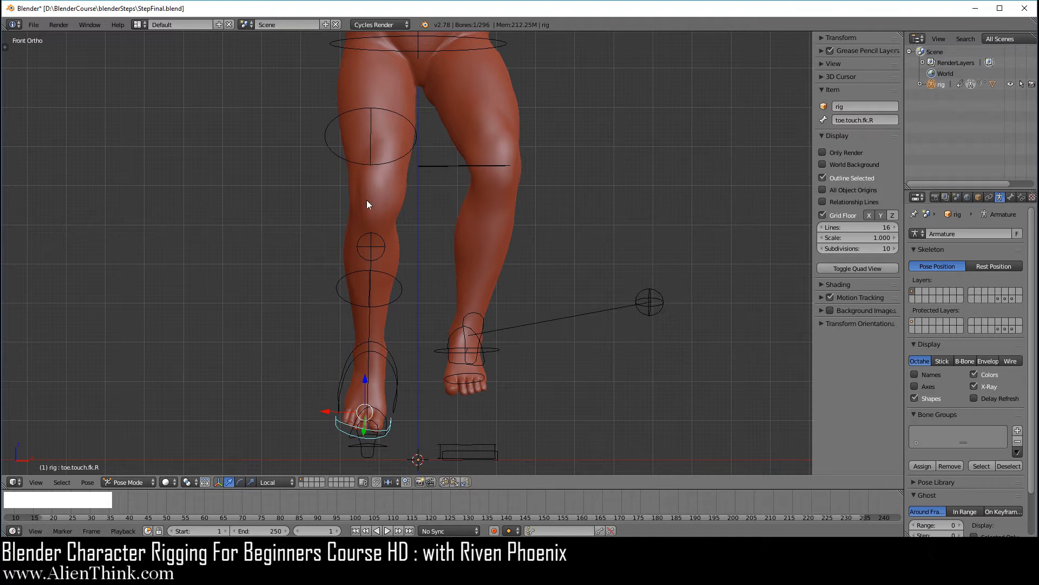
pyautogui.rightClick(409, 121)
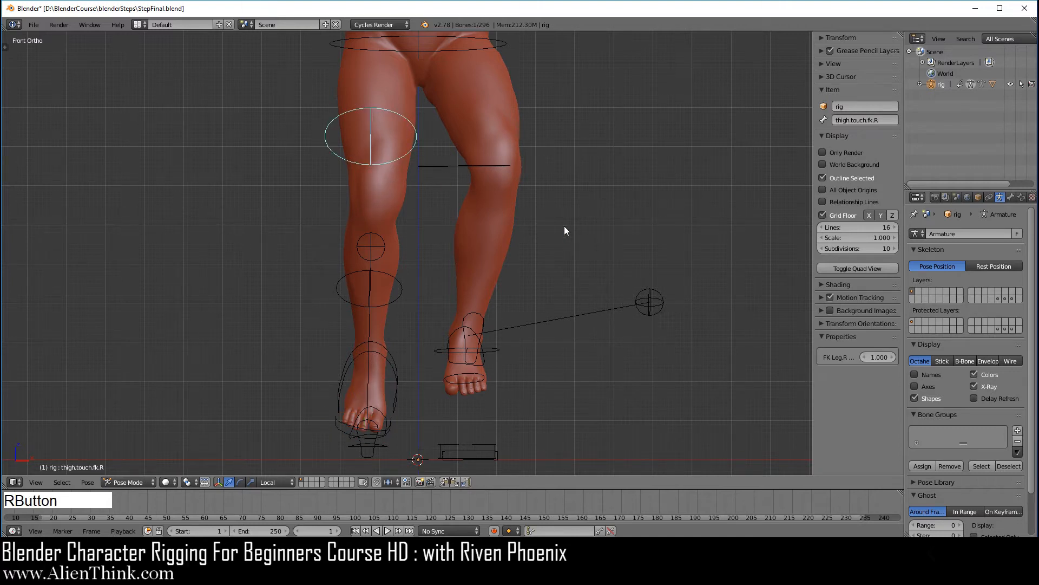
pyautogui.press('r')
pyautogui.press('y')
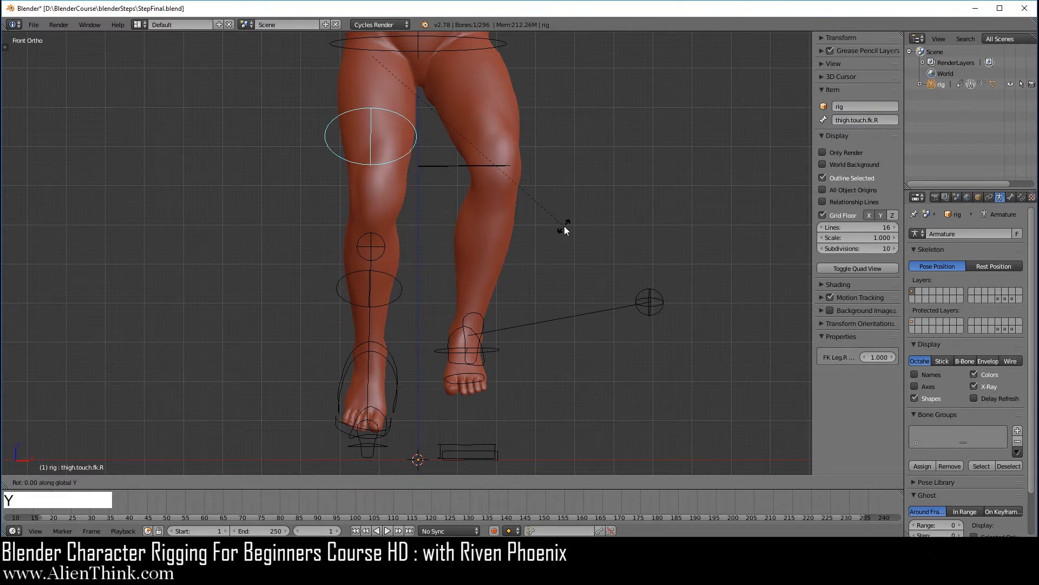
pyautogui.click(560, 137)
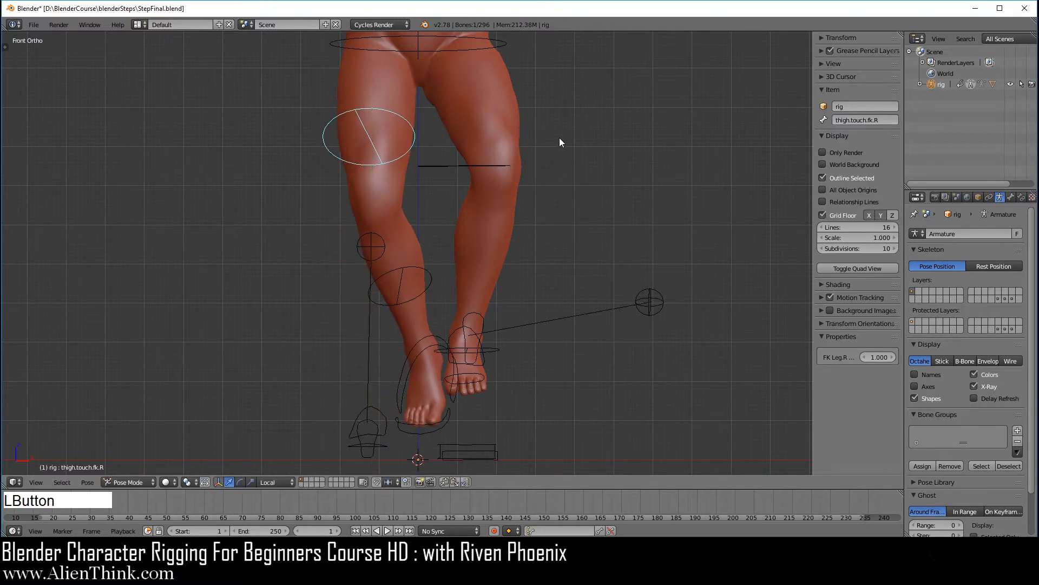
pyautogui.press('r')
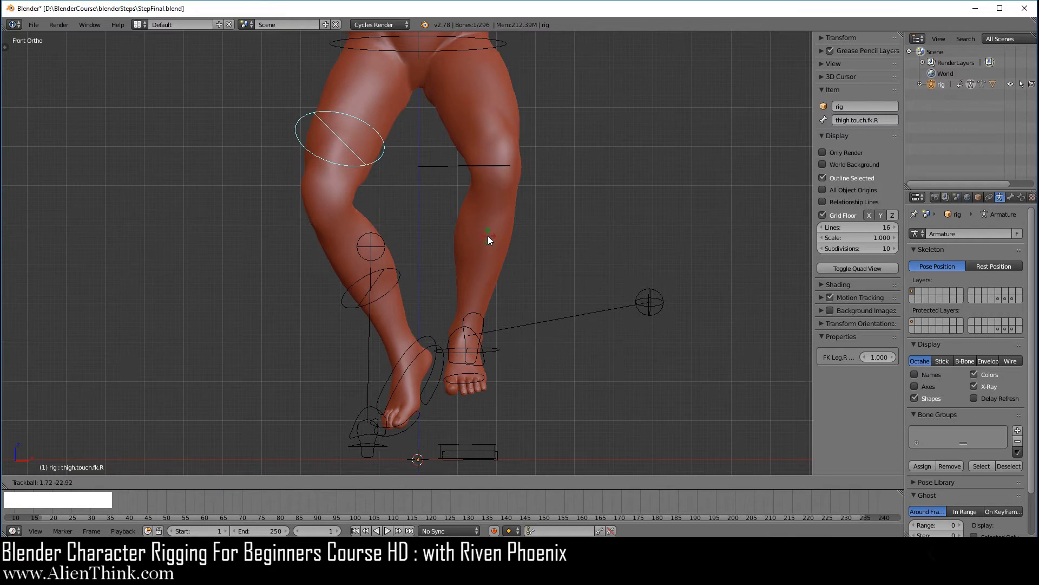
pyautogui.click(489, 237)
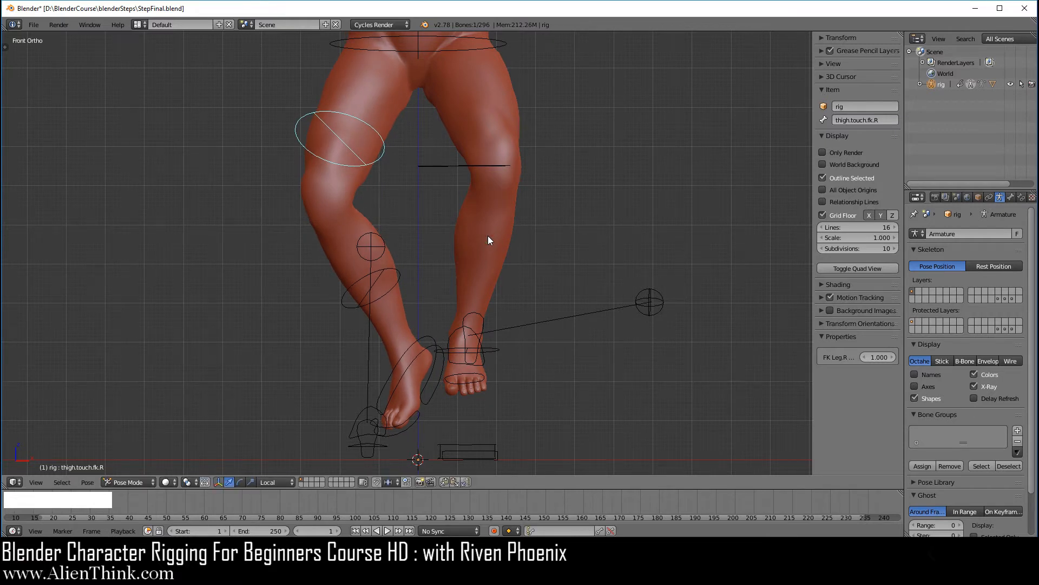
# Clear the right thigh FK control's rotation and deselect all bones.
pyautogui.press('alt')
pyautogui.hotkey('alt', 'r')
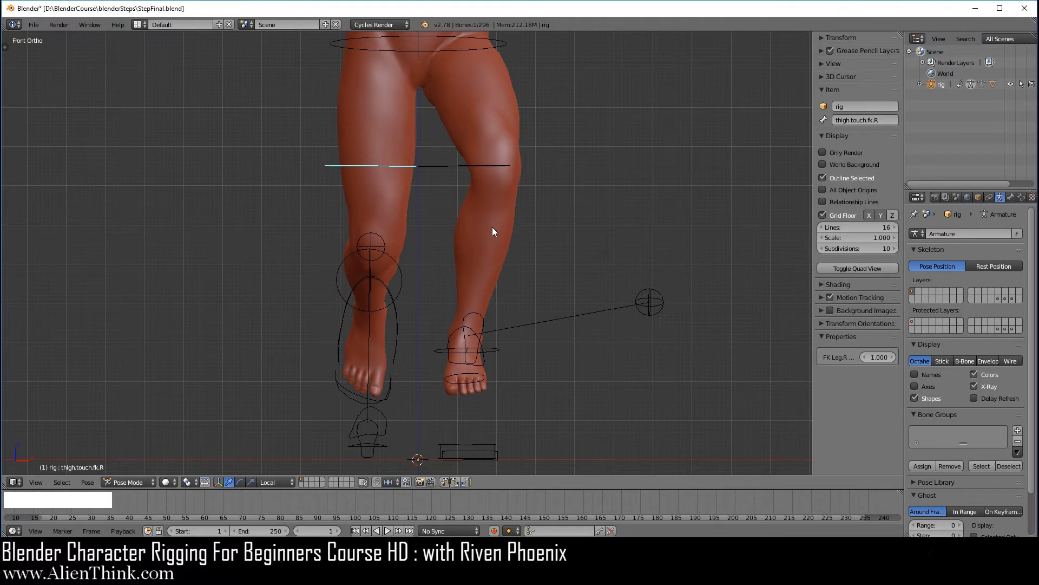
pyautogui.press('a')
# Move the left knee pole target inward, closer to the left leg, and slightly upward.
pyautogui.moveTo(659, 305); pyautogui.dragTo(542, 273, button='right')
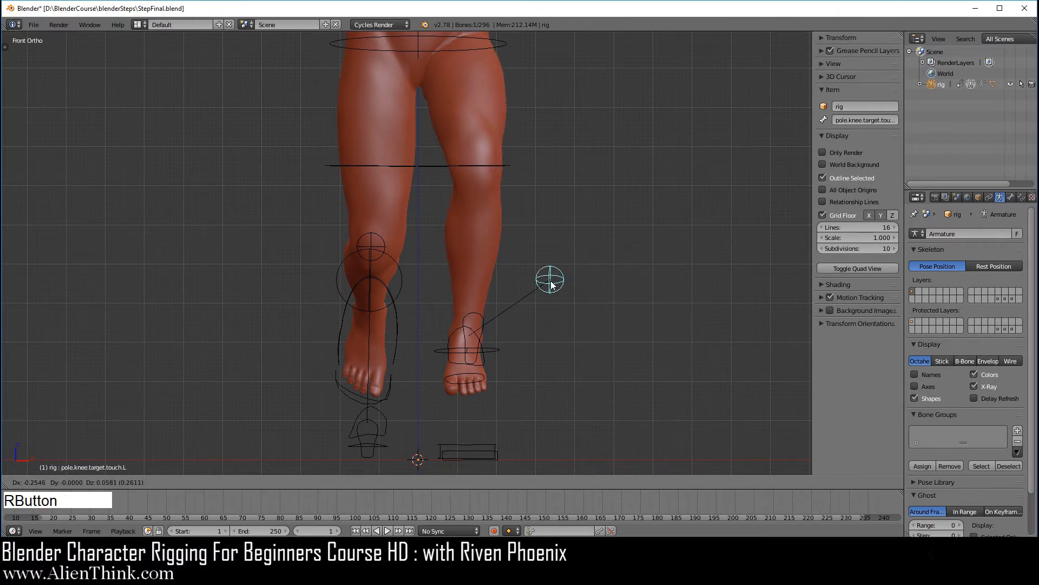
pyautogui.click(544, 222)
pyautogui.press('KP_4')
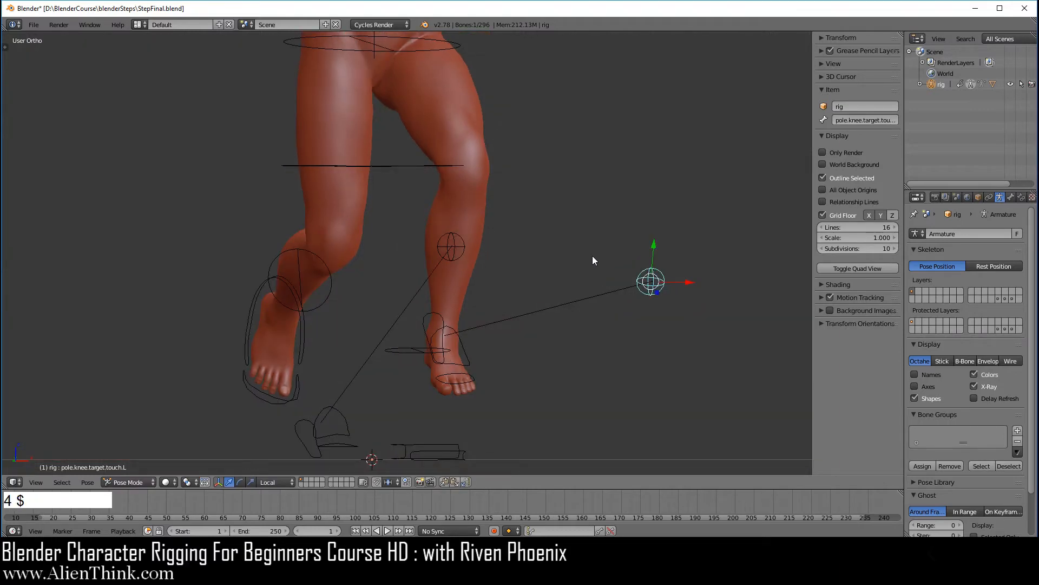
# In right side view, rotate the right thigh FK control forward so the leg swings forward with its knee bent.
pyautogui.press('KP_3')
pyautogui.keyDown('shift'); pyautogui.middleClick(590, 300); pyautogui.keyUp('shift')
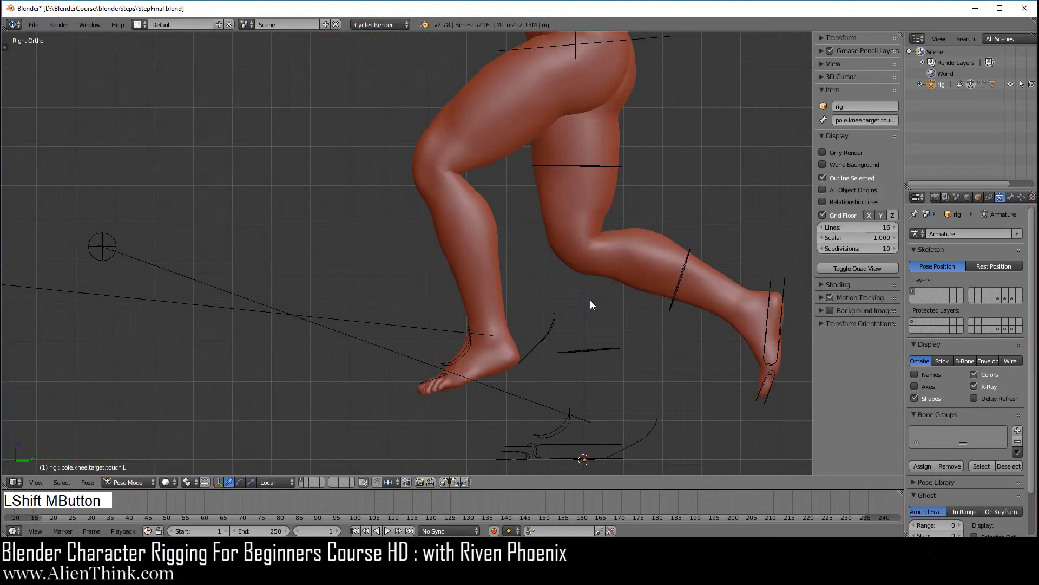
pyautogui.keyDown('shift'); pyautogui.moveTo(590, 300); pyautogui.dragTo(485, 298, button='middle'); pyautogui.keyUp('shift')
pyautogui.rightClick(491, 165)
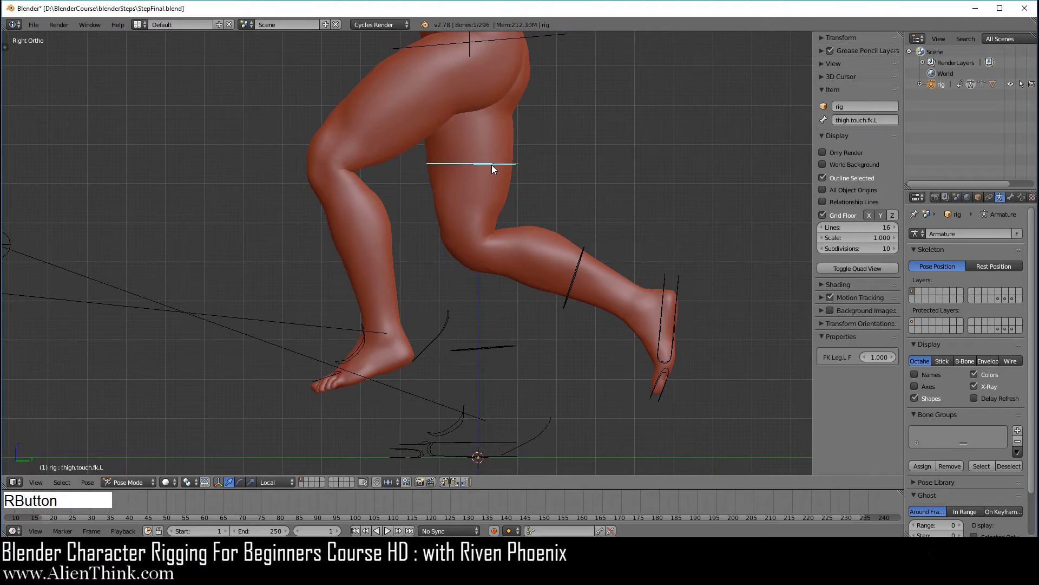
pyautogui.press('r')
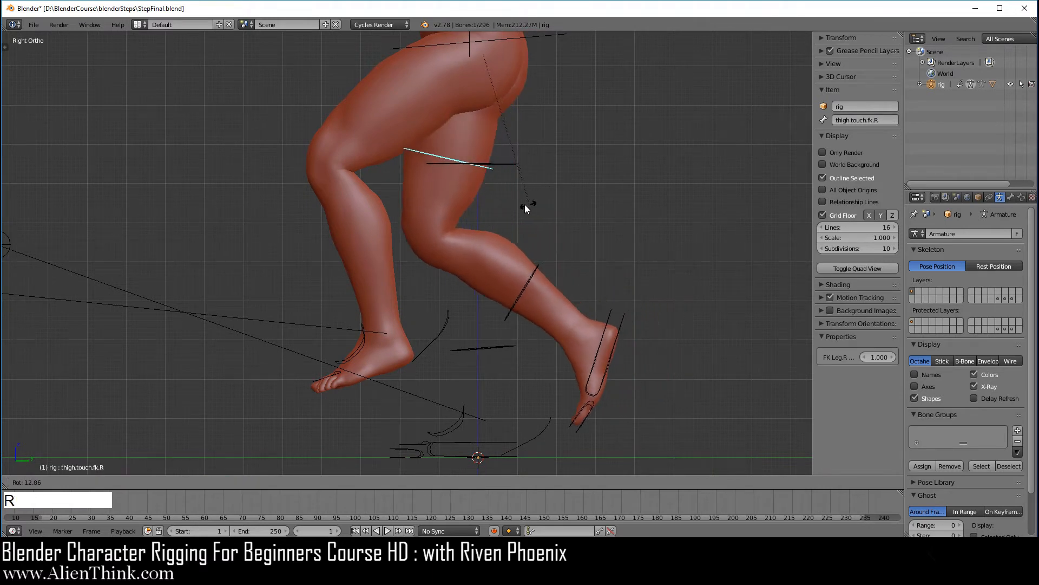
pyautogui.click(488, 196)
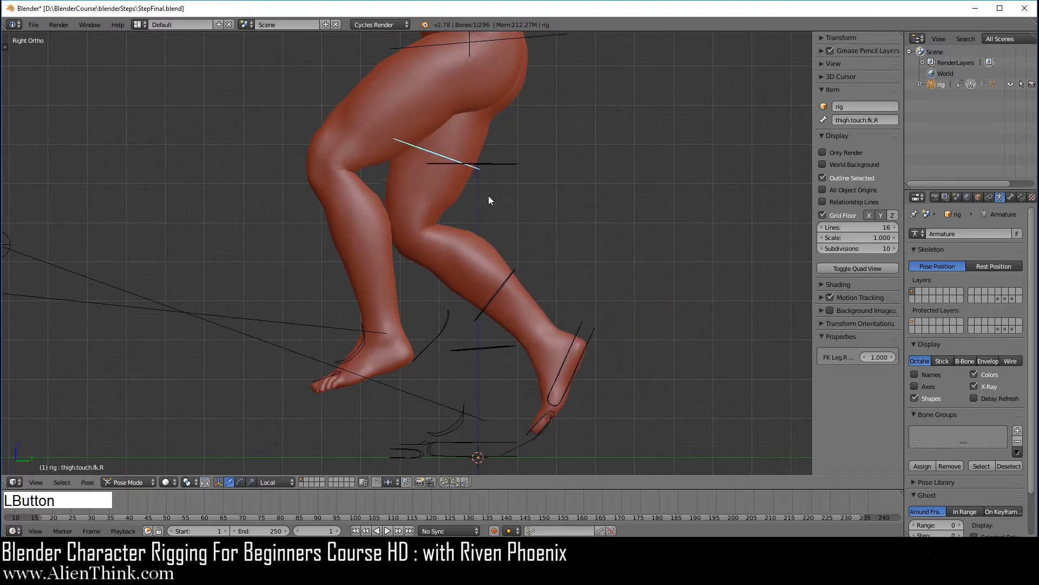
# Move the left foot IK control back beside the right foot and rotate the left foot roll control to raise the heel.
pyautogui.rightClick(364, 340)
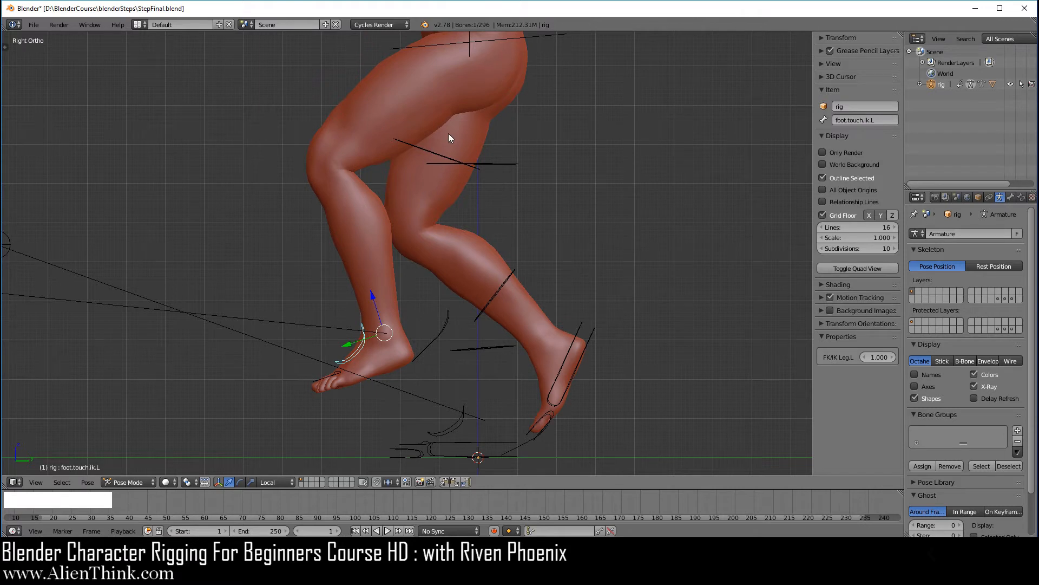
pyautogui.moveTo(367, 355); pyautogui.dragTo(541, 375, button='right')
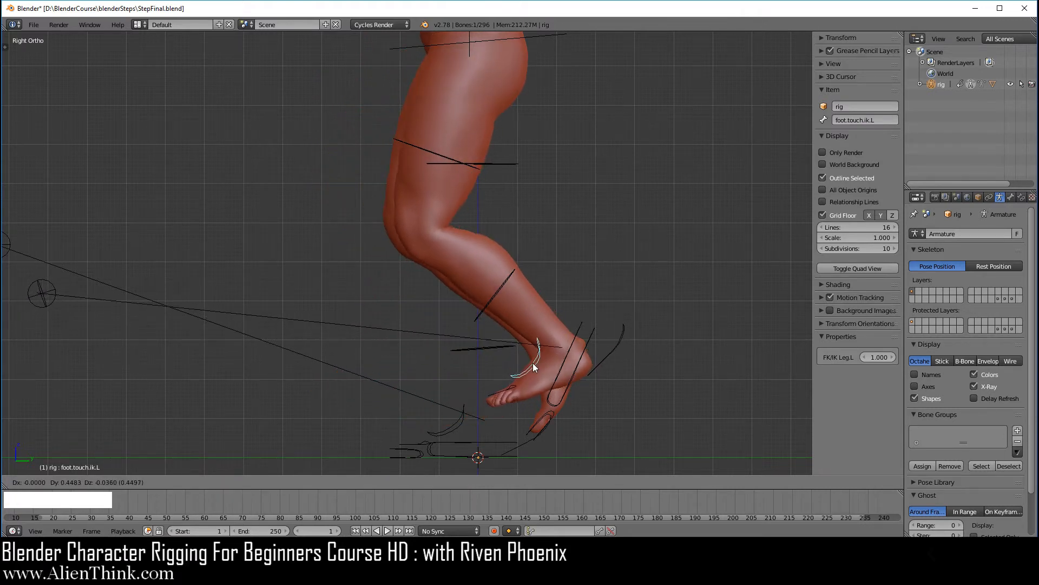
pyautogui.click(531, 364)
pyautogui.rightClick(616, 345)
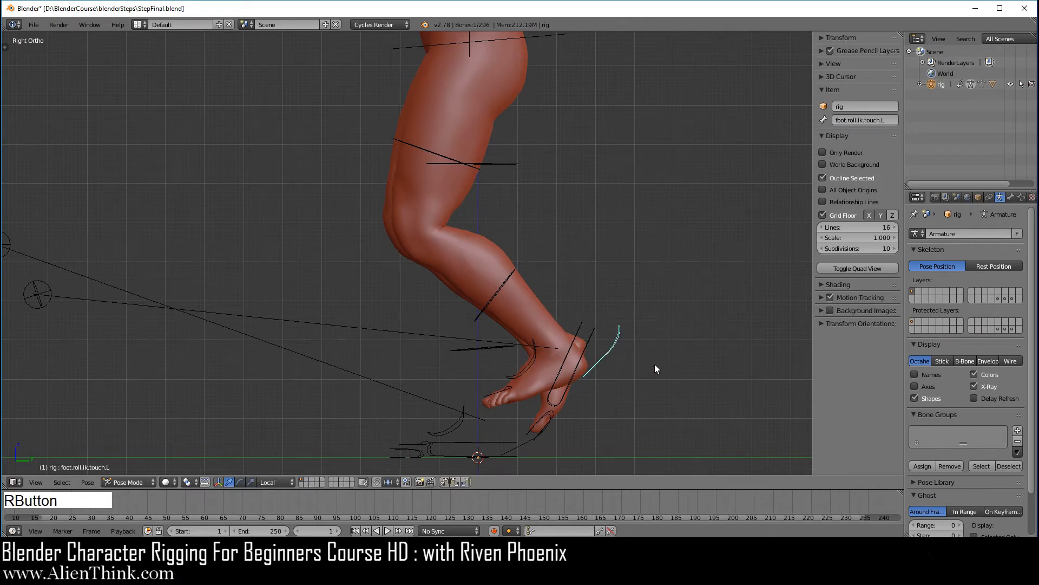
pyautogui.press('r')
pyautogui.click(642, 326)
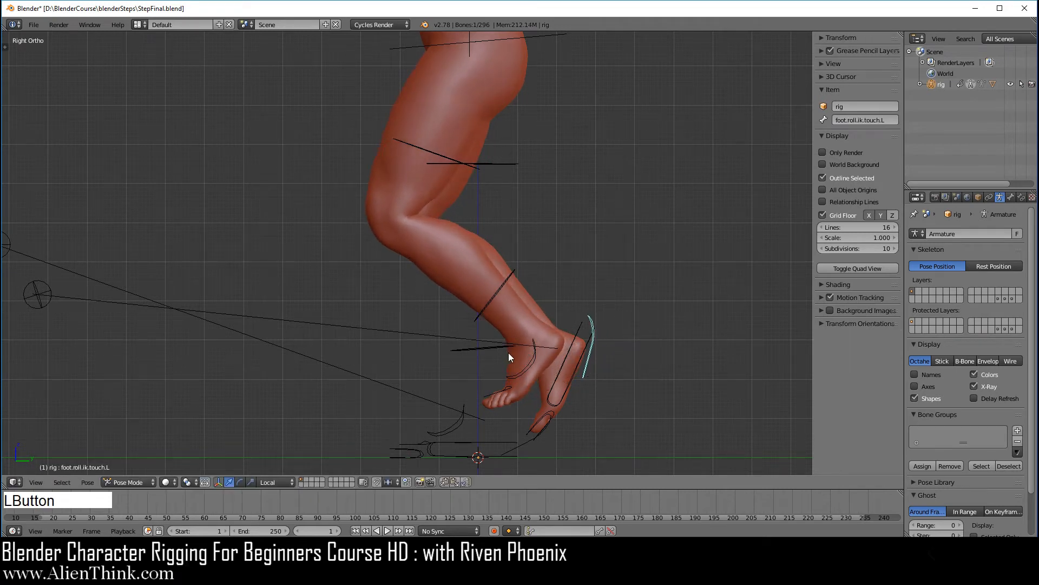
# Shift the left foot IK control slightly back and down, and rotate the left toe IK control to point the toes downward.
pyautogui.rightClick(533, 358)
pyautogui.press('g')
pyautogui.click(557, 374)
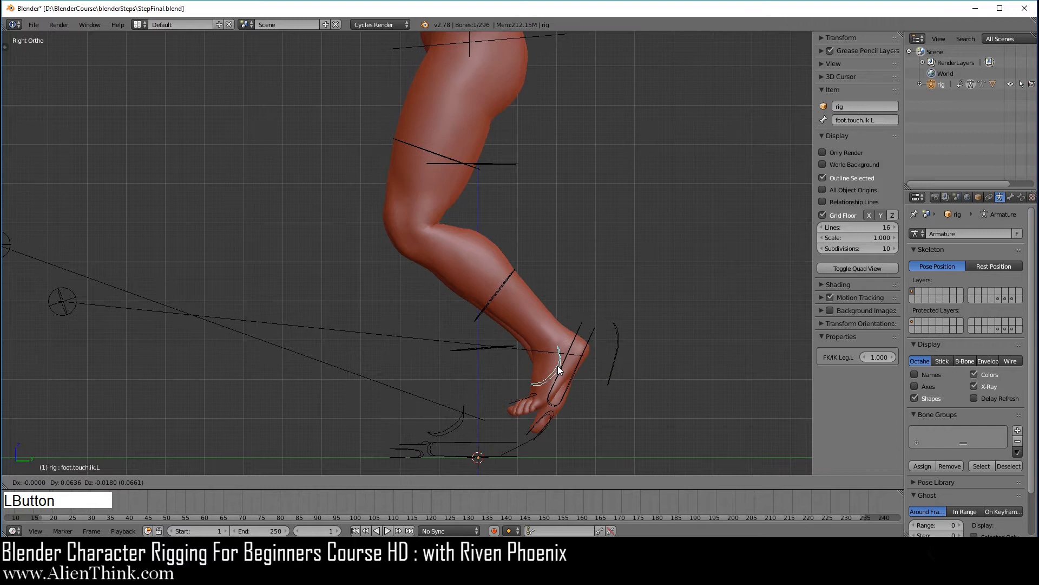
pyautogui.rightClick(528, 398)
pyautogui.press('r')
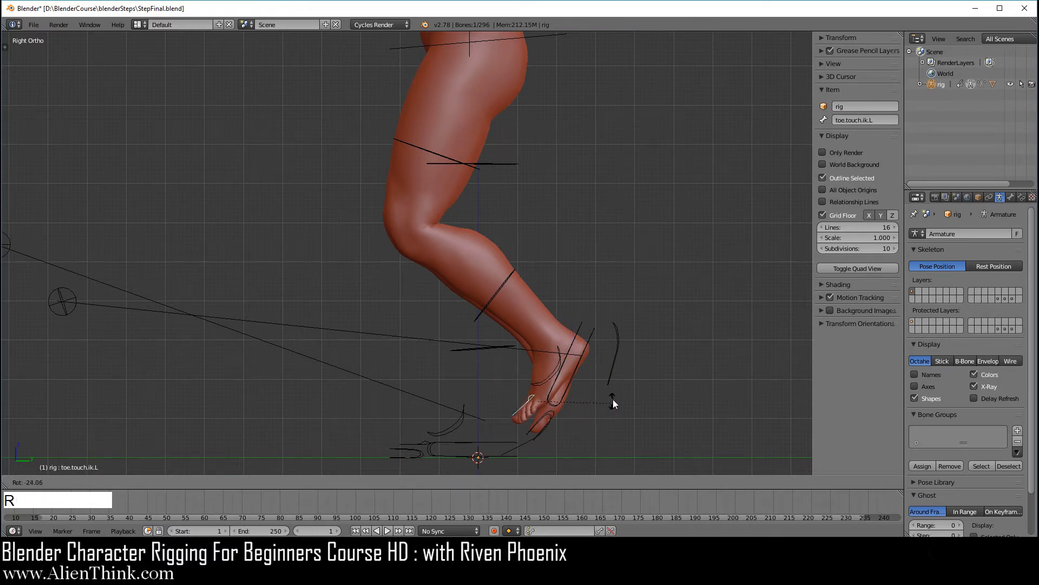
pyautogui.click(613, 394)
# Fine-tune the left foot IK control's position and the foot roll rotation to match the left leg to the right leg's pose.
pyautogui.moveTo(547, 379); pyautogui.dragTo(552, 388, button='right')
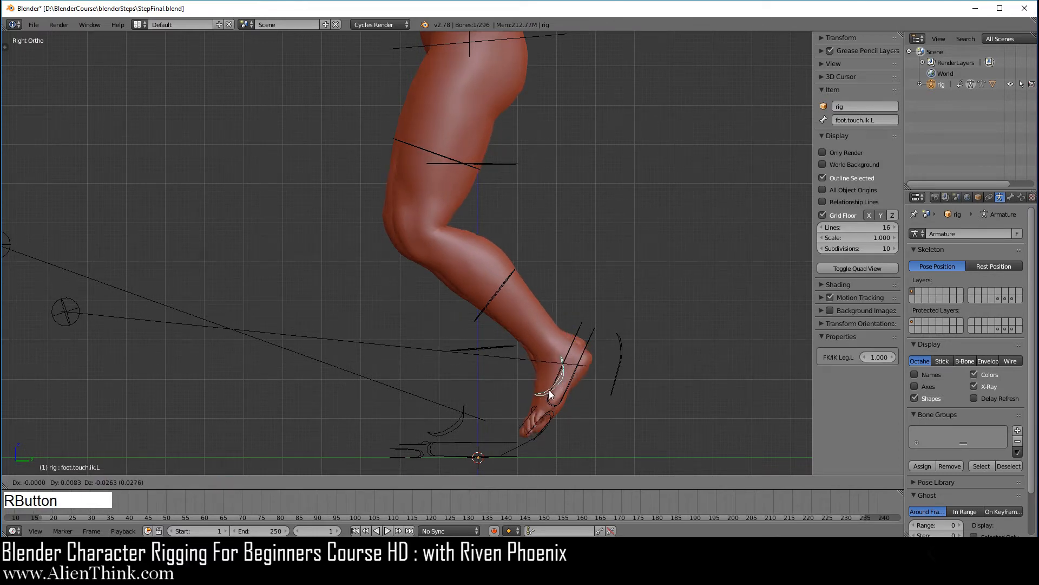
pyautogui.click(549, 390)
pyautogui.rightClick(617, 349)
pyautogui.press('r')
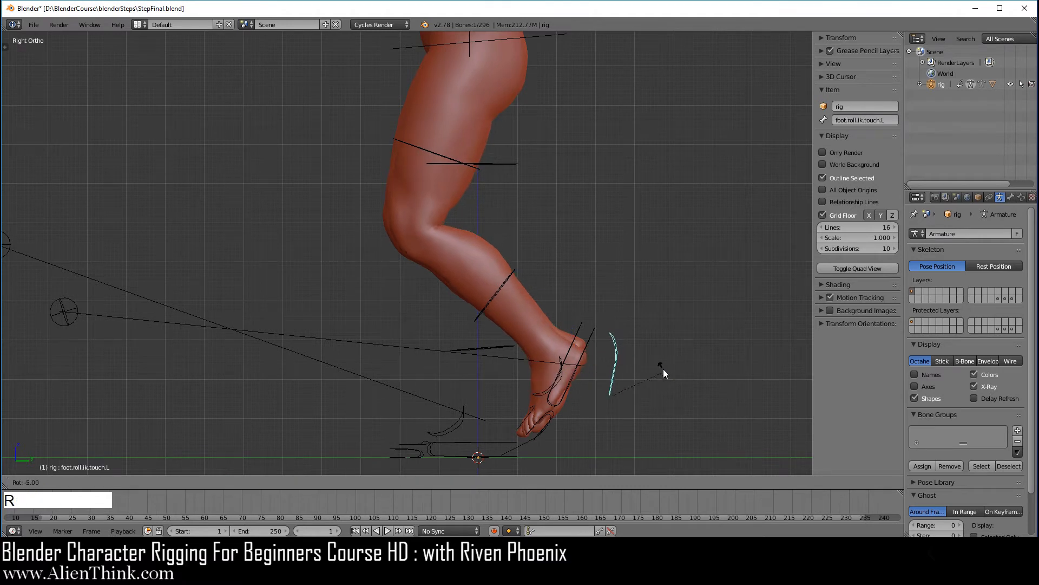
pyautogui.click(561, 388)
pyautogui.moveTo(544, 390); pyautogui.dragTo(553, 382, button='right')
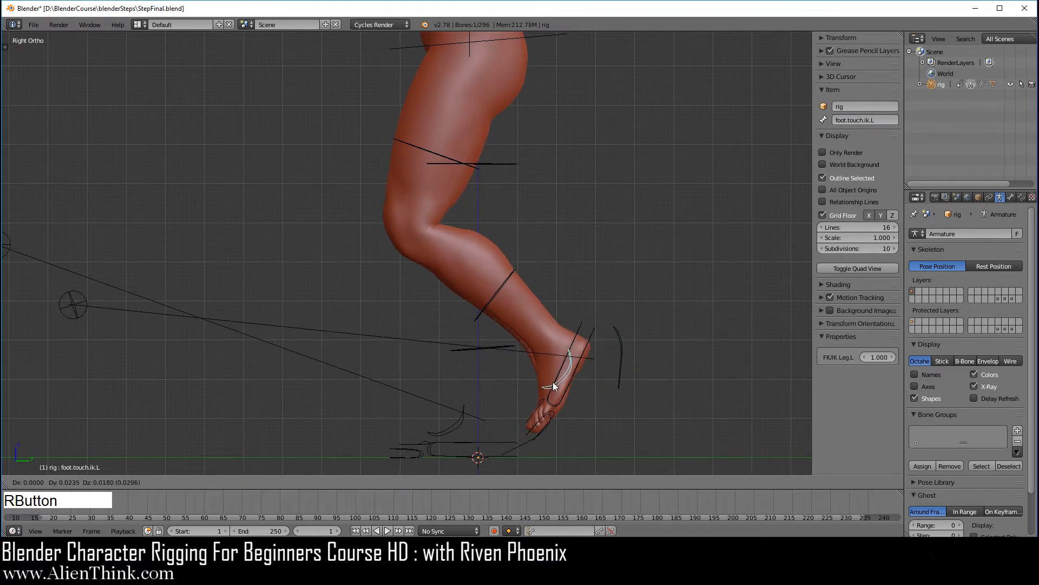
pyautogui.click(550, 385)
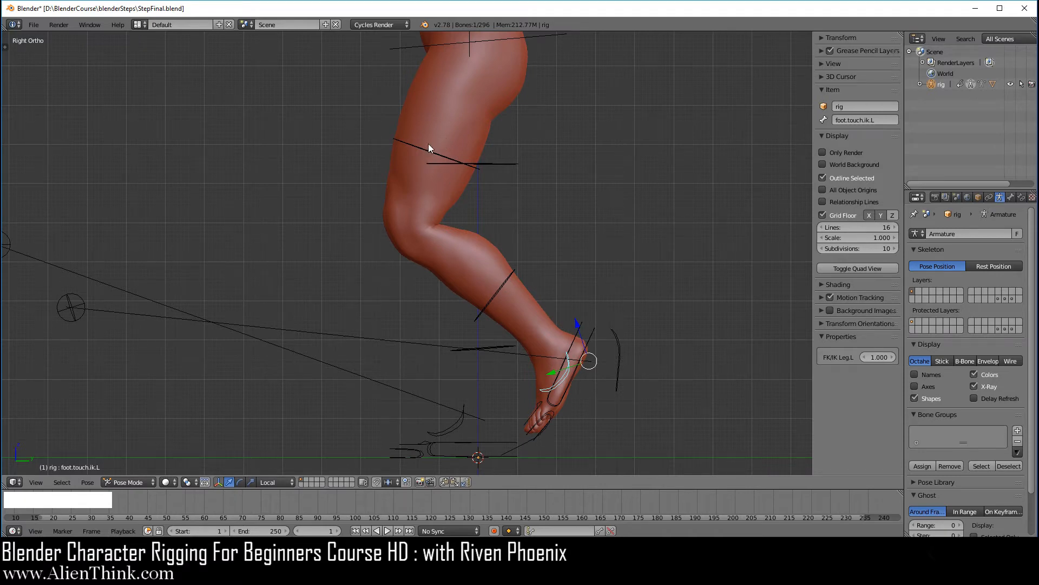
# Select all bones and clear their rotation, location and scale to return the rig to its rest pose.
pyautogui.moveTo(404, 283); pyautogui.dragTo(552, 305, button='middle')
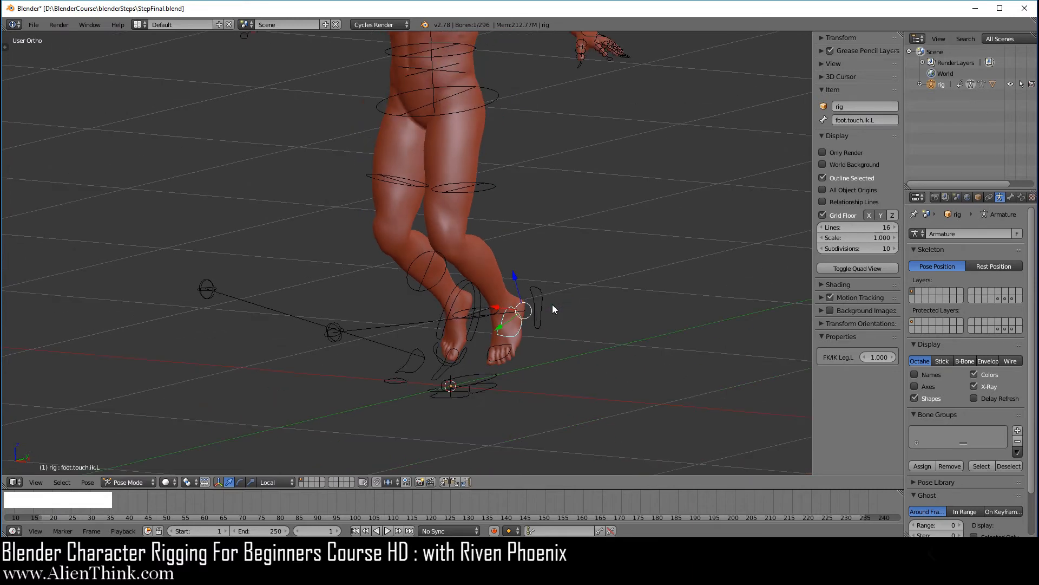
pyautogui.press('KP_1')
pyautogui.press('a')
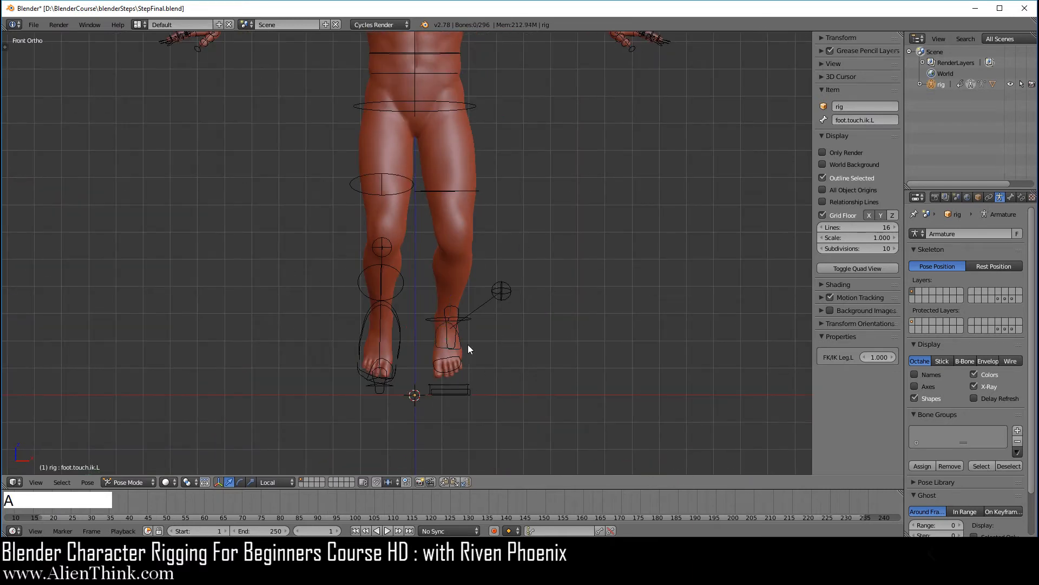
pyautogui.keyDown('shift'); pyautogui.moveTo(495, 261); pyautogui.dragTo(422, 289, button='middle'); pyautogui.keyUp('shift')
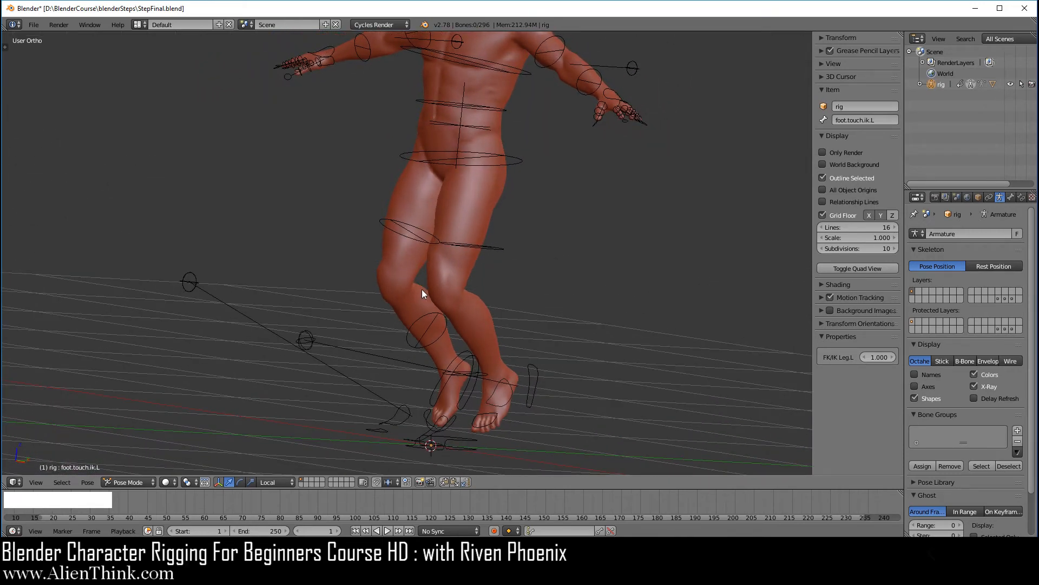
pyautogui.press('a')
pyautogui.press('a')
pyautogui.press('a')
pyautogui.hotkey('alt', 'r')
pyautogui.hotkey('alt', 'g')
pyautogui.hotkey('alt', 's')
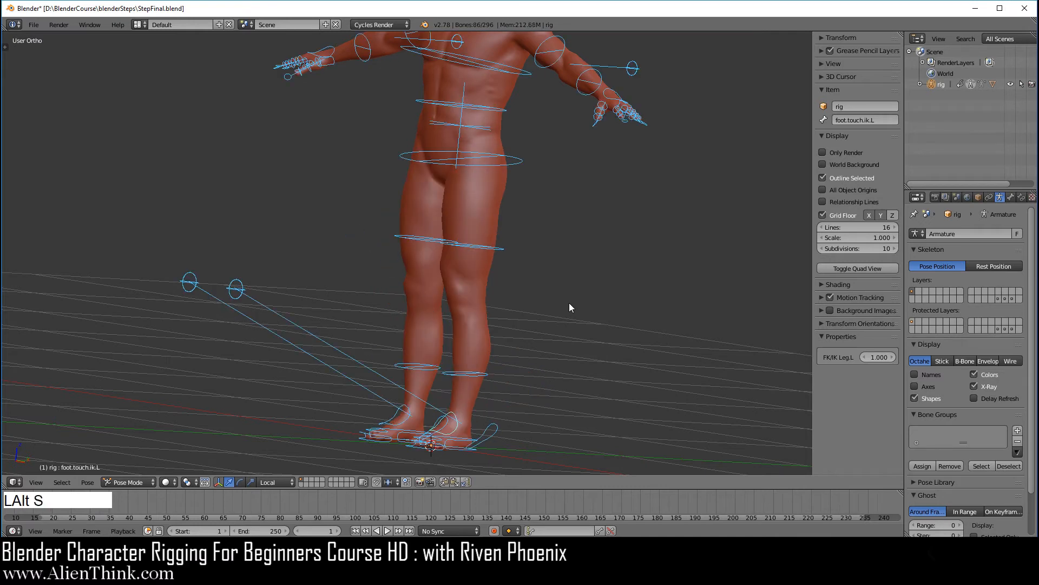
# Set the FK/IK Leg.L property of the left foot IK control to 0.000.
pyautogui.press('a')
pyautogui.rightClick(454, 425)
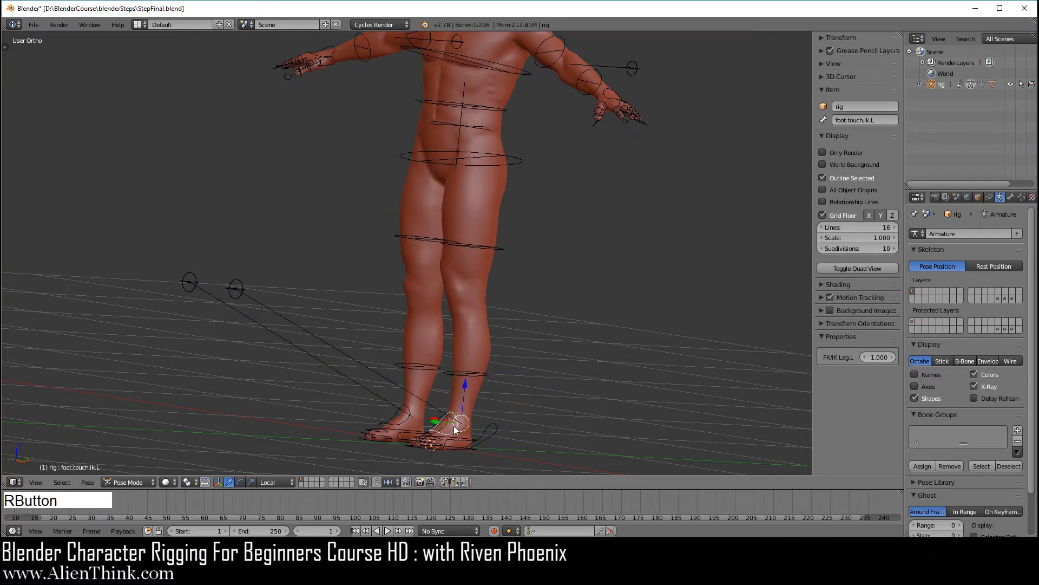
pyautogui.moveTo(879, 357); pyautogui.dragTo(860, 357)
# Rotate the left upper arm FK control downward to lower the left arm.
pyautogui.press('KP_1')
pyautogui.keyDown('shift'); pyautogui.moveTo(505, 124); pyautogui.dragTo(408, 271, button='middle'); pyautogui.keyUp('shift')
pyautogui.scroll(5, 423, 280)
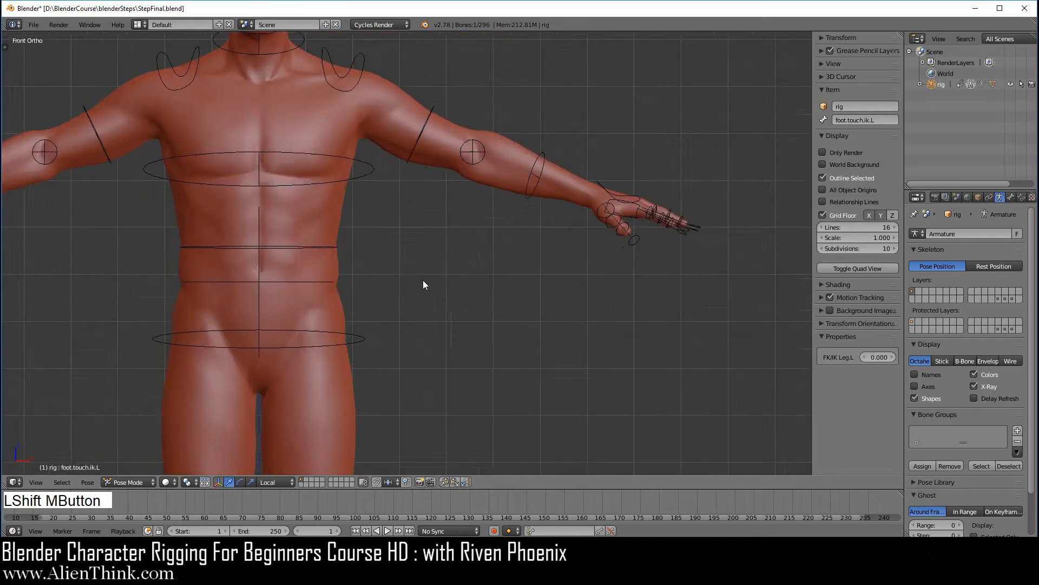
pyautogui.scroll(3, 424, 280)
pyautogui.keyDown('shift'); pyautogui.moveTo(503, 189); pyautogui.dragTo(416, 332, button='middle'); pyautogui.keyUp('shift')
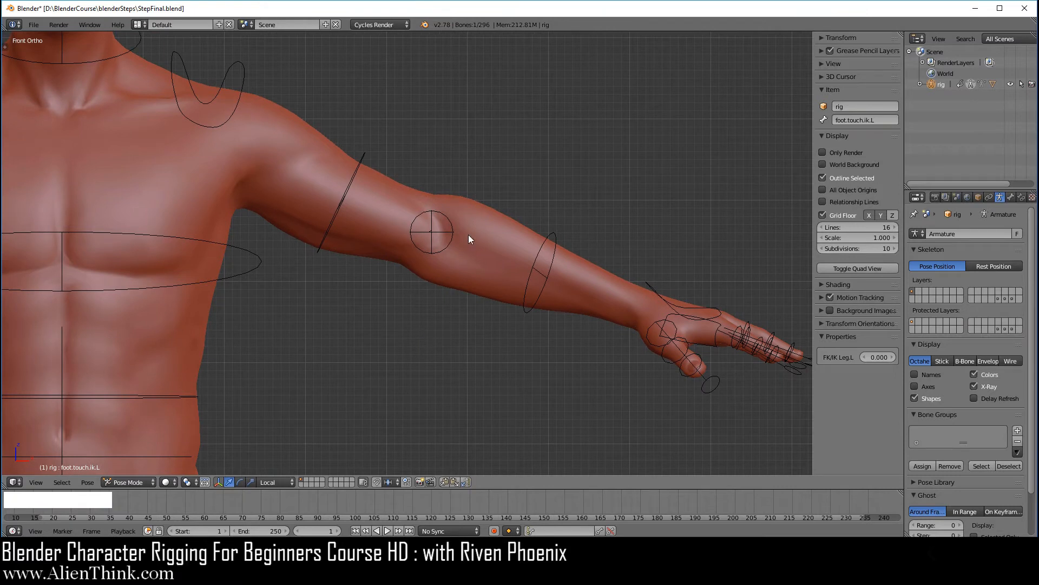
pyautogui.moveTo(468, 235); pyautogui.dragTo(439, 262, button='middle')
pyautogui.rightClick(404, 115)
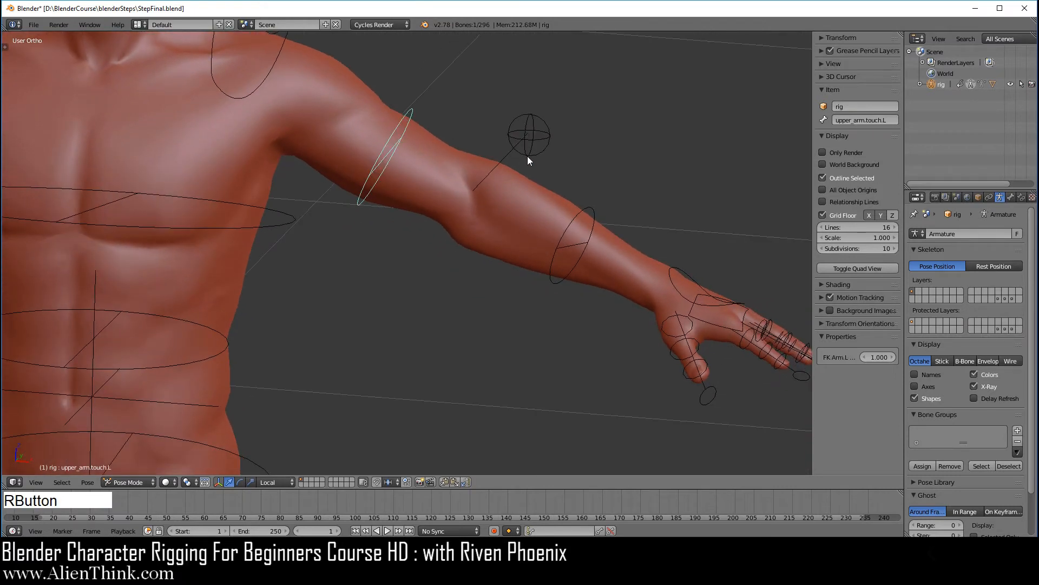
pyautogui.press('r')
pyautogui.click(556, 272)
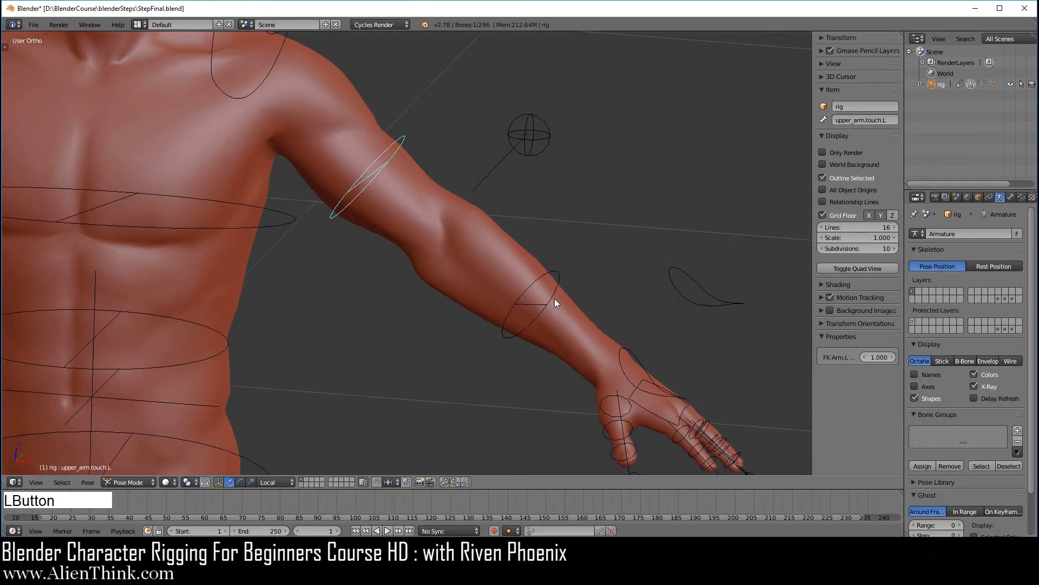
# Rotate the left forearm FK control to bend the forearm downward at the elbow.
pyautogui.rightClick(557, 271)
pyautogui.press('r')
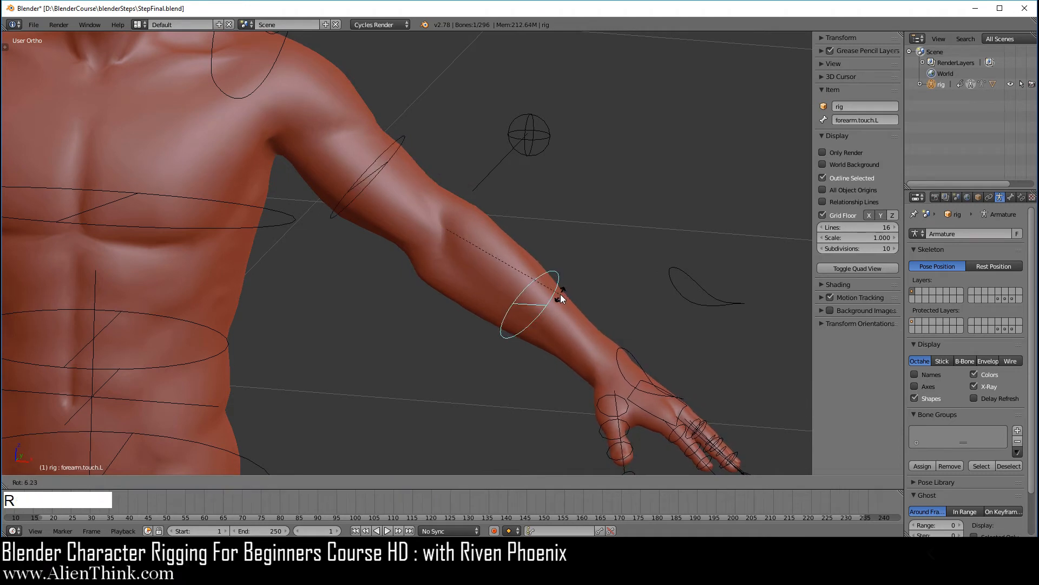
pyautogui.click(615, 313)
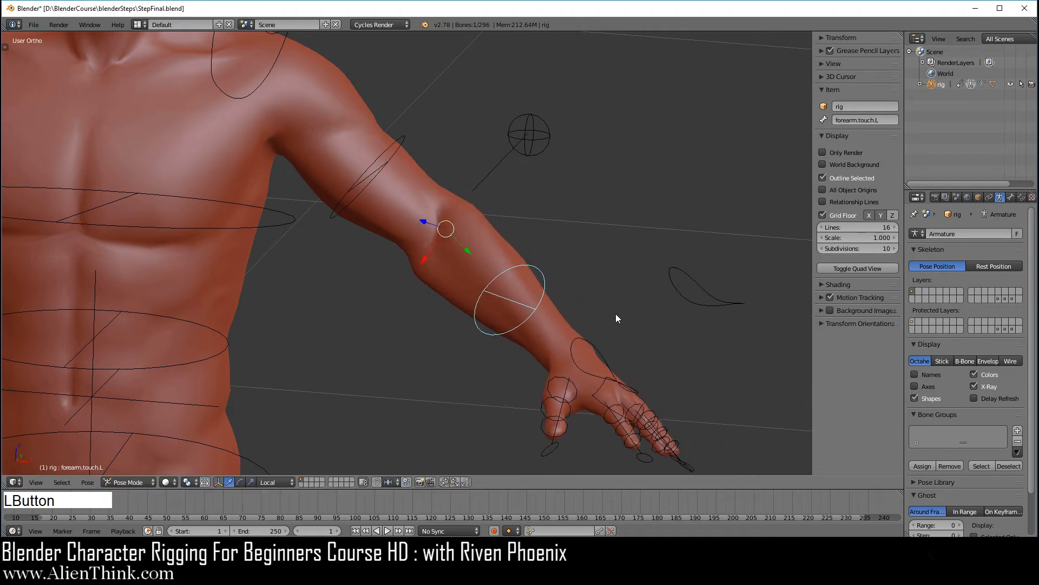
# Rotate the left hand FK control freely to tilt the hand downward at the wrist.
pyautogui.rightClick(580, 341)
pyautogui.press('r')
pyautogui.press('r')
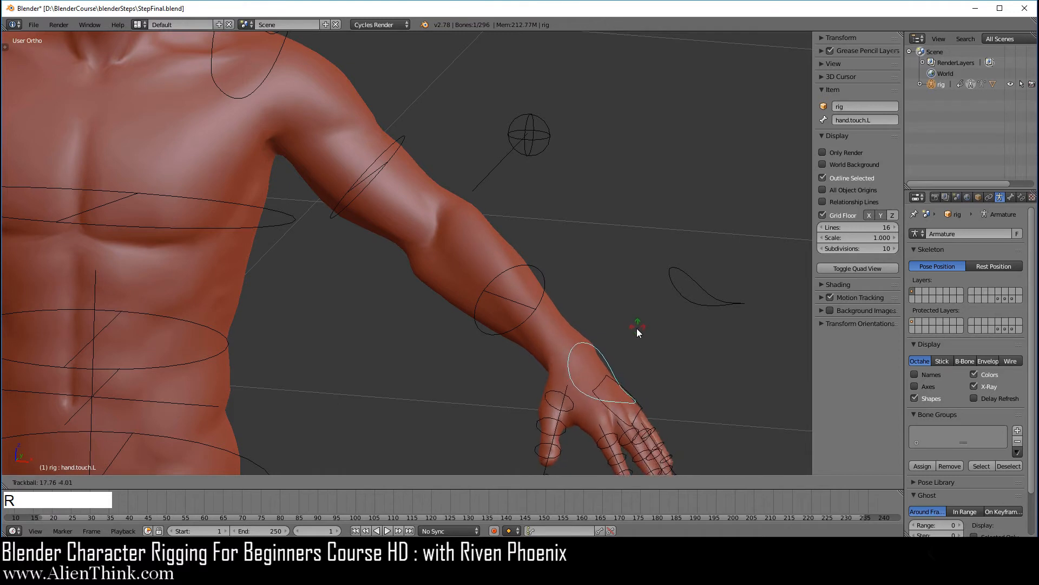
pyautogui.click(635, 334)
# Set the FK/IK Arm.L property of the left hand IK control to 1.000.
pyautogui.keyDown('shift'); pyautogui.moveTo(624, 329); pyautogui.dragTo(576, 242, button='middle'); pyautogui.keyUp('shift')
pyautogui.rightClick(680, 219)
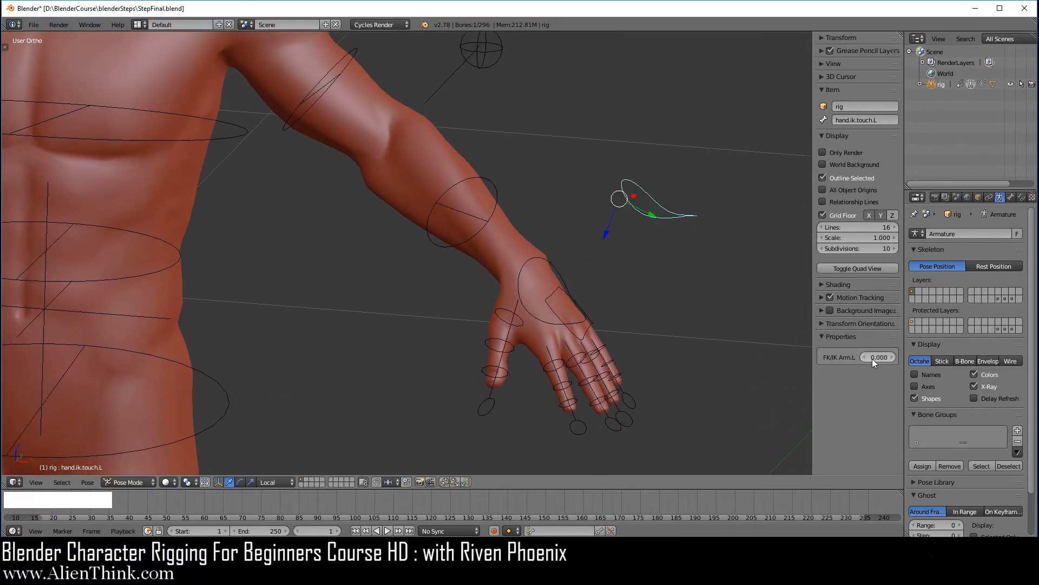
pyautogui.moveTo(873, 358); pyautogui.dragTo(921, 359)
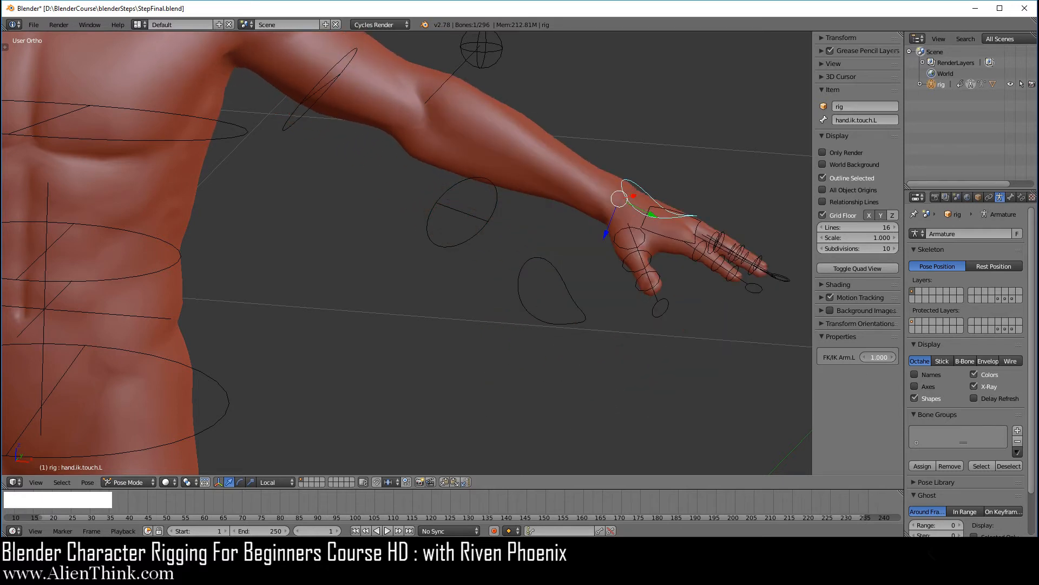
# Move the left hand IK control down toward the body and shift it backward in the right side view to bend the elbow.
pyautogui.keyDown('shift'); pyautogui.moveTo(507, 271); pyautogui.dragTo(479, 251, button='middle'); pyautogui.keyUp('shift')
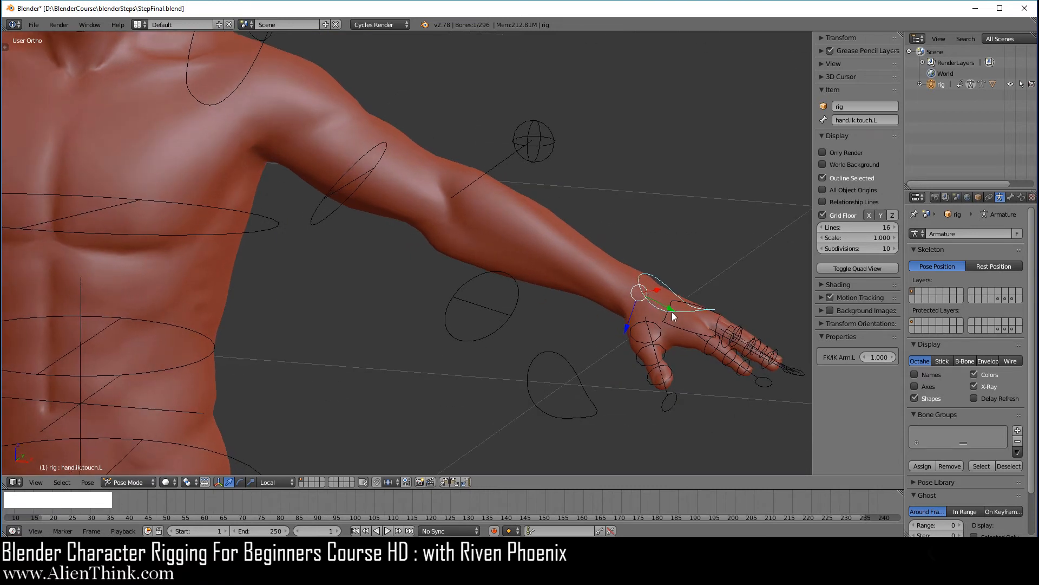
pyautogui.press('g')
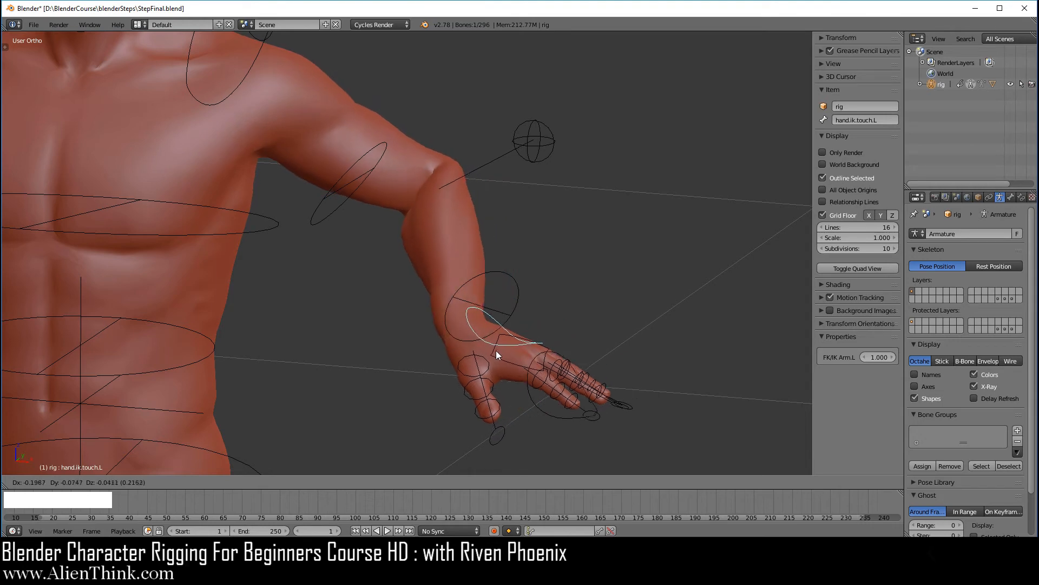
pyautogui.click(585, 369)
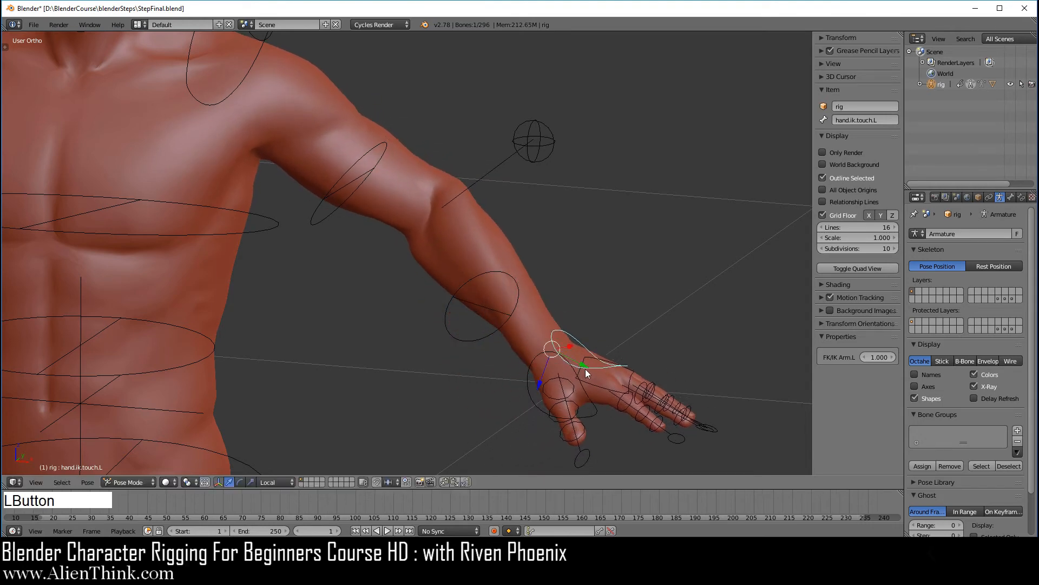
pyautogui.keyDown('shift'); pyautogui.moveTo(571, 308); pyautogui.dragTo(602, 285, button='middle'); pyautogui.keyUp('shift')
pyautogui.press('KP_3')
pyautogui.scroll(-2, 606, 288)
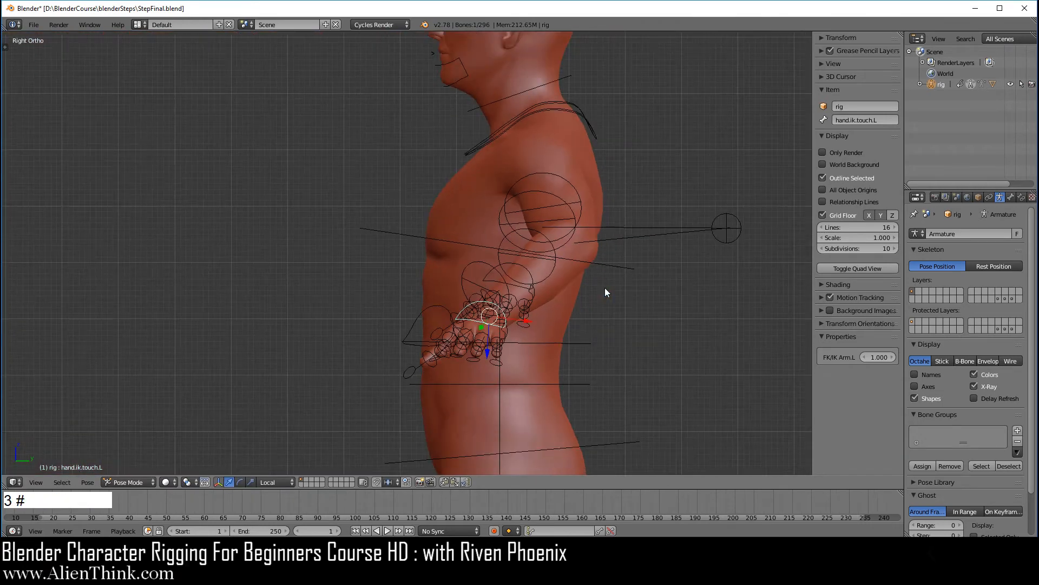
pyautogui.press('g')
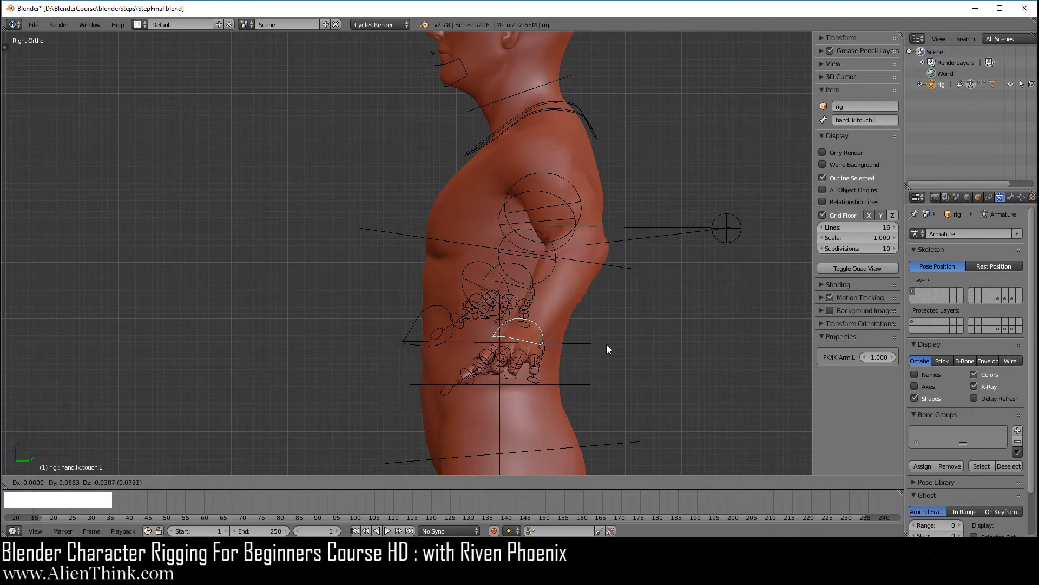
pyautogui.click(614, 332)
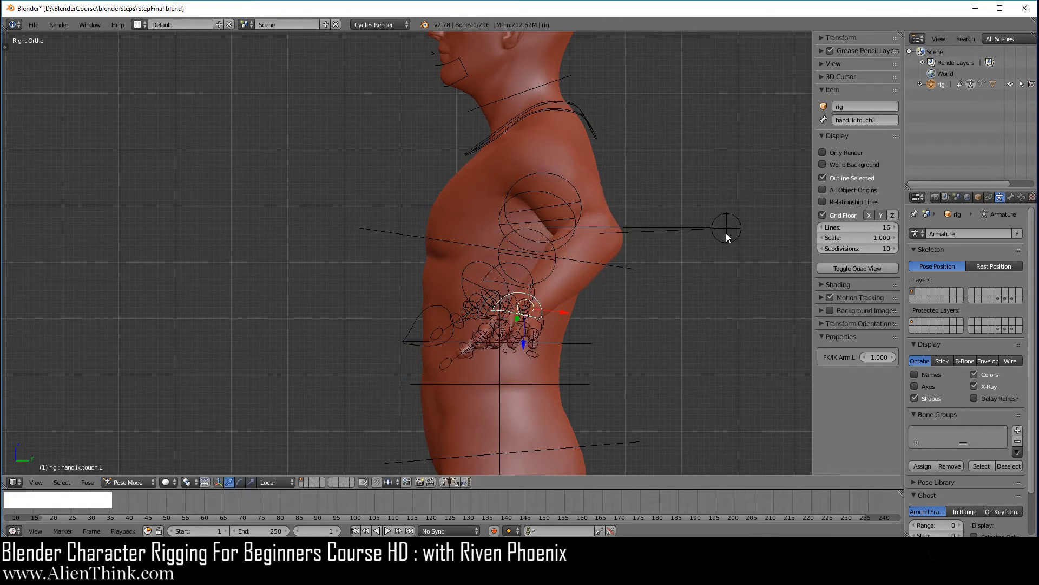
# Move the left elbow pole target slightly upward in the side view and check the elbow's direction from the front.
pyautogui.moveTo(726, 233); pyautogui.dragTo(714, 211, button='right')
pyautogui.click(714, 209)
pyautogui.moveTo(642, 259); pyautogui.dragTo(524, 216, button='middle')
pyautogui.moveTo(719, 267); pyautogui.dragTo(698, 255, button='middle')
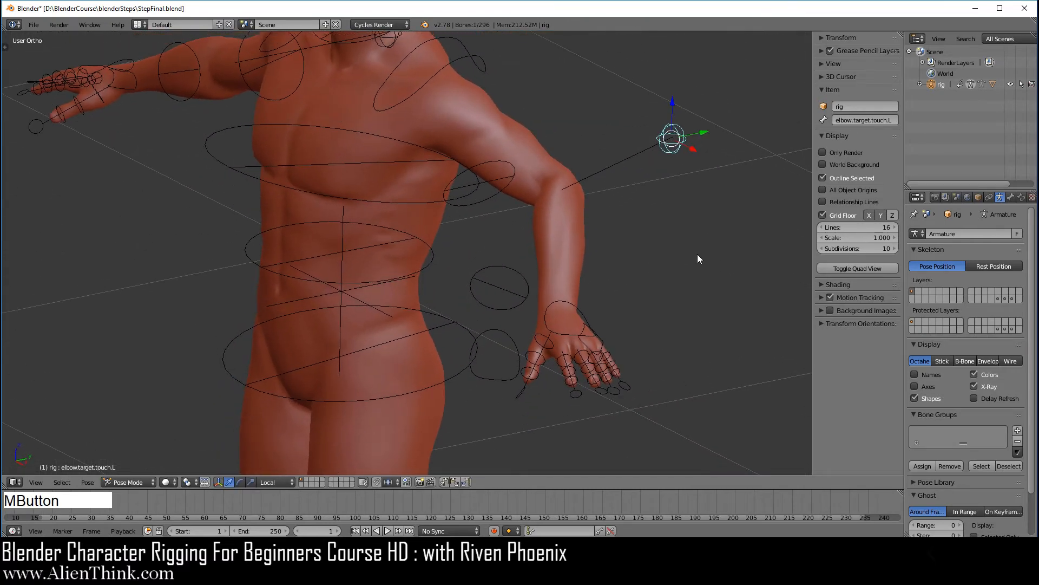
# Rotate the left hand IK control freely to point the fingers downward, and turn it about 8° more toward the thumb side.
pyautogui.keyDown('shift'); pyautogui.moveTo(659, 318); pyautogui.dragTo(570, 220, button='middle'); pyautogui.keyUp('shift')
pyautogui.scroll(3, 570, 220)
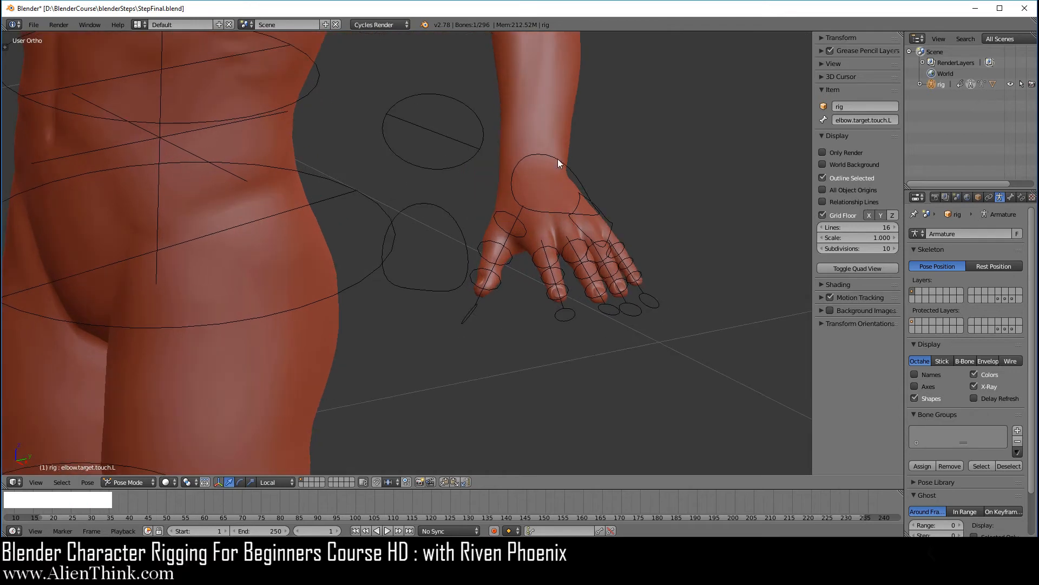
pyautogui.rightClick(552, 155)
pyautogui.press('r')
pyautogui.press('r')
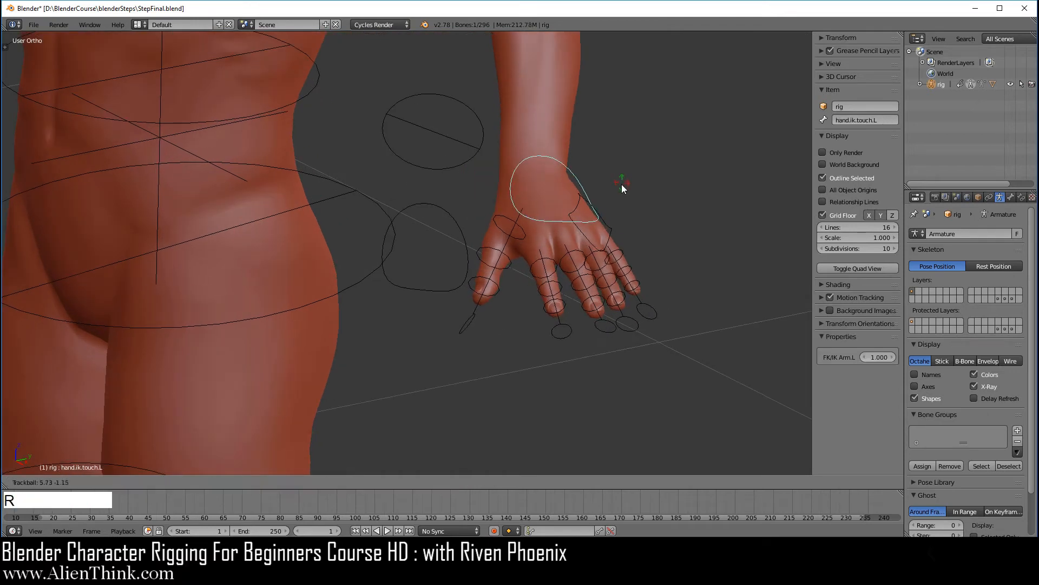
pyautogui.click(613, 212)
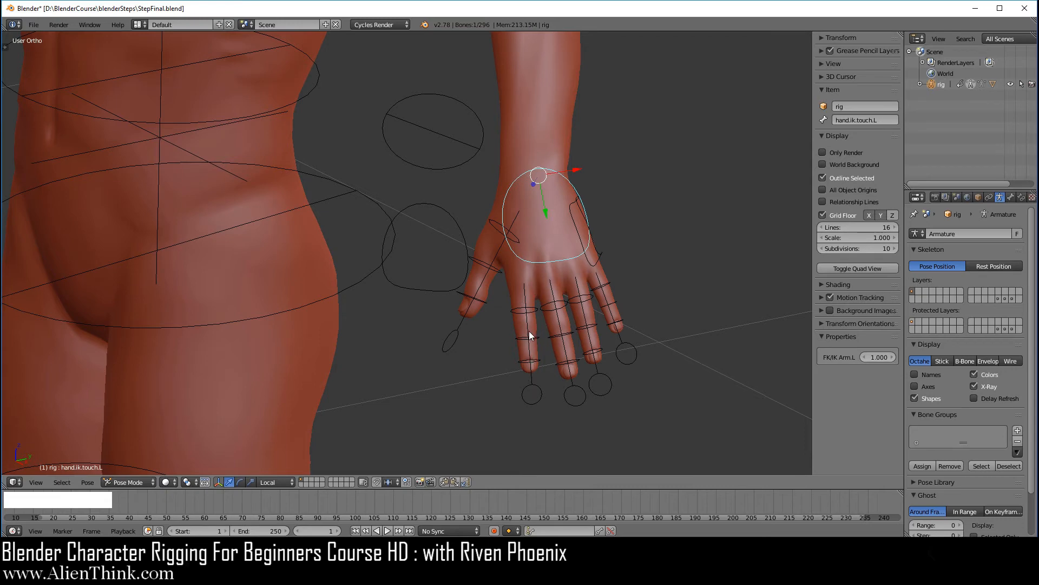
pyautogui.press('r')
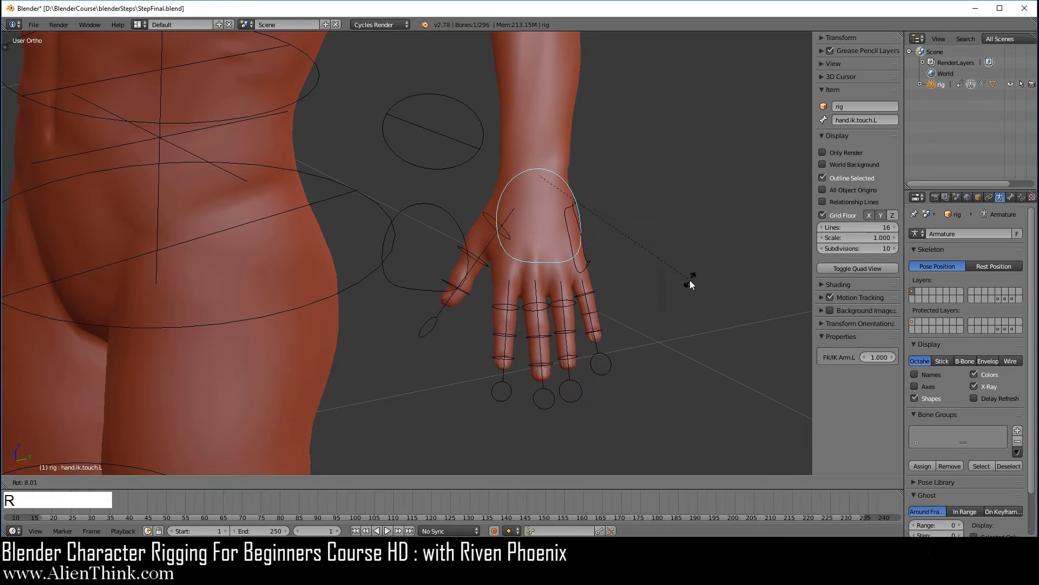
pyautogui.click(687, 278)
# Set the FK/IK Arm.L property of the left hand IK control to 0.000.
pyautogui.scroll(-3, 639, 238)
pyautogui.press('KP_1')
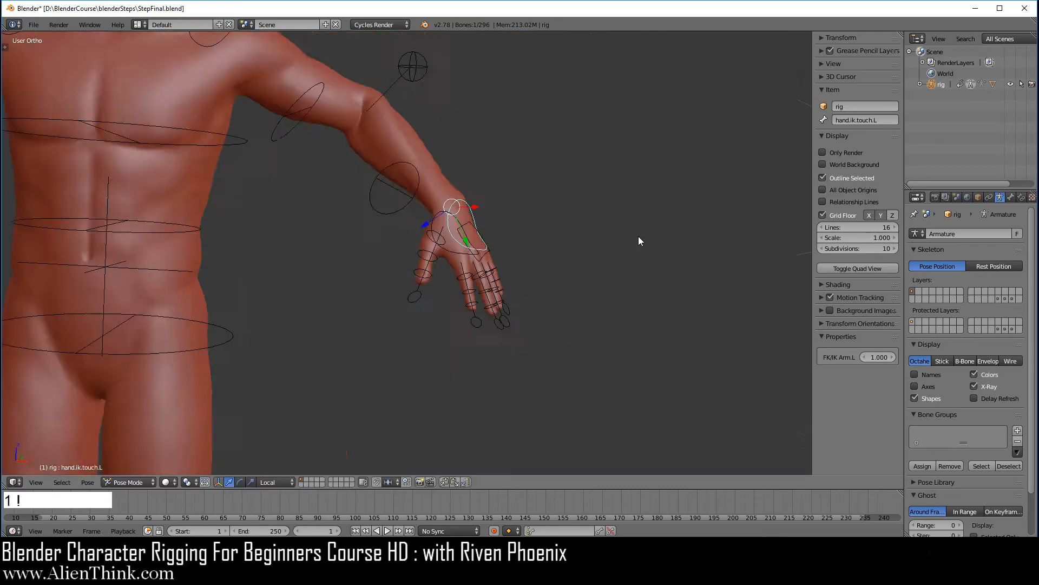
pyautogui.scroll(2, 638, 236)
pyautogui.keyDown('shift'); pyautogui.moveTo(489, 163); pyautogui.dragTo(616, 171, button='middle'); pyautogui.keyUp('shift')
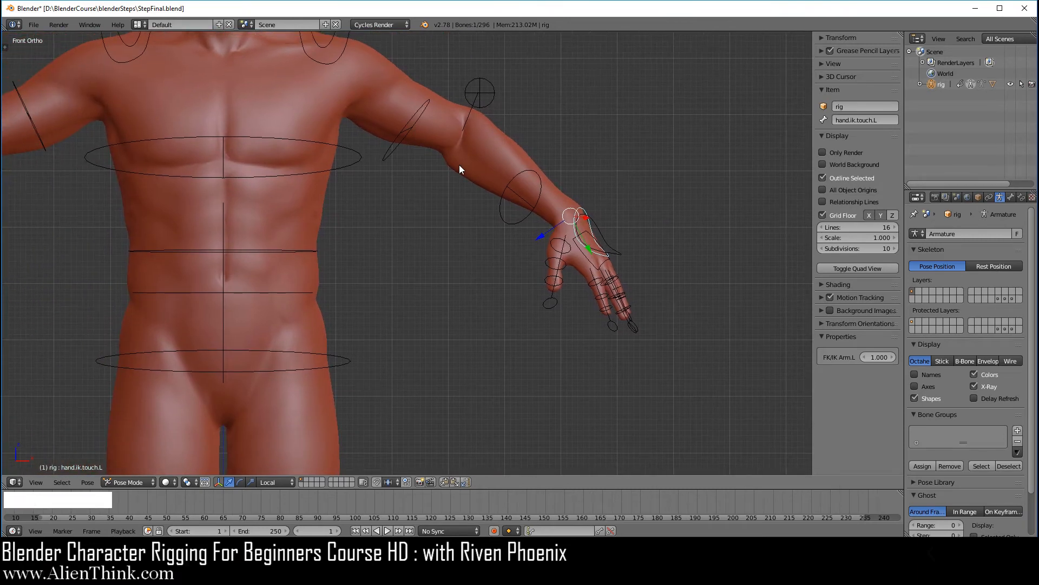
pyautogui.moveTo(459, 165); pyautogui.dragTo(420, 190, button='middle')
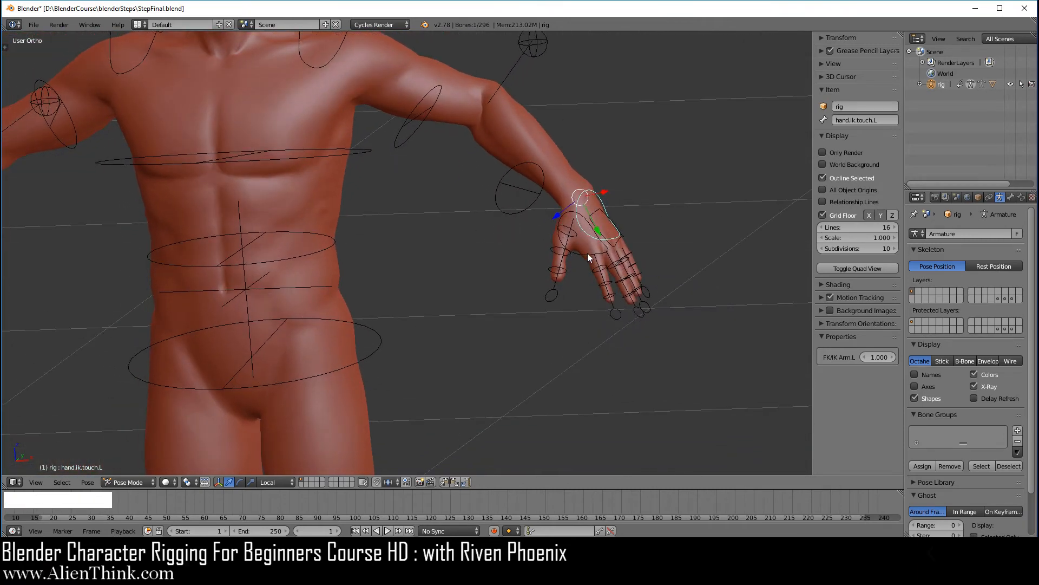
pyautogui.moveTo(882, 359); pyautogui.dragTo(845, 359)
# Clear the rotation and location of all bones to return the rig to its rest pose, and deselect everything.
pyautogui.press('a')
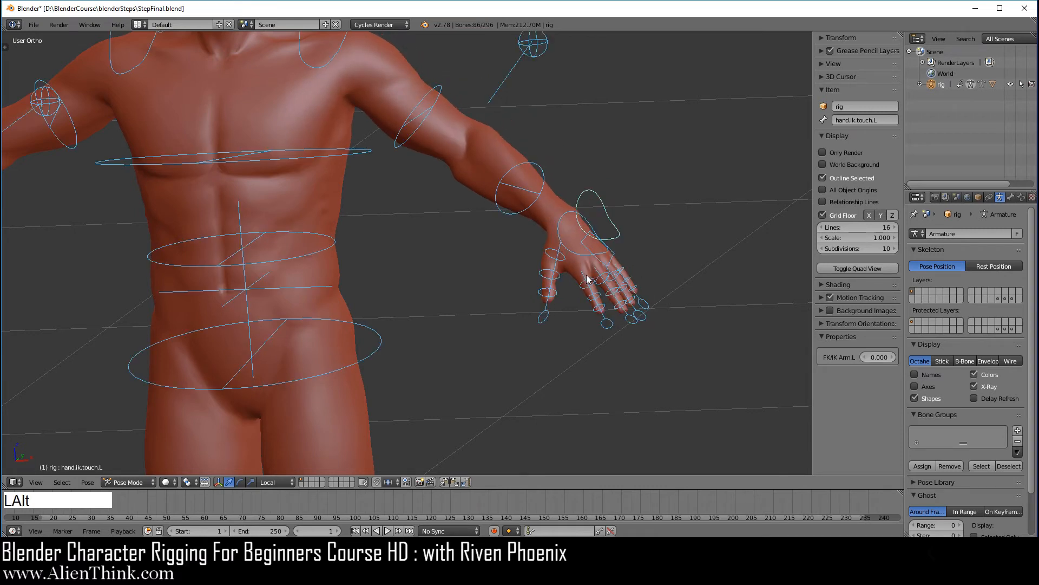
pyautogui.hotkey('alt', 'r')
pyautogui.hotkey('alt', 'g')
pyautogui.press('a')
# Twist the left upper arm FK control about its local Y axis in the front view.
pyautogui.scroll(-5, 542, 260)
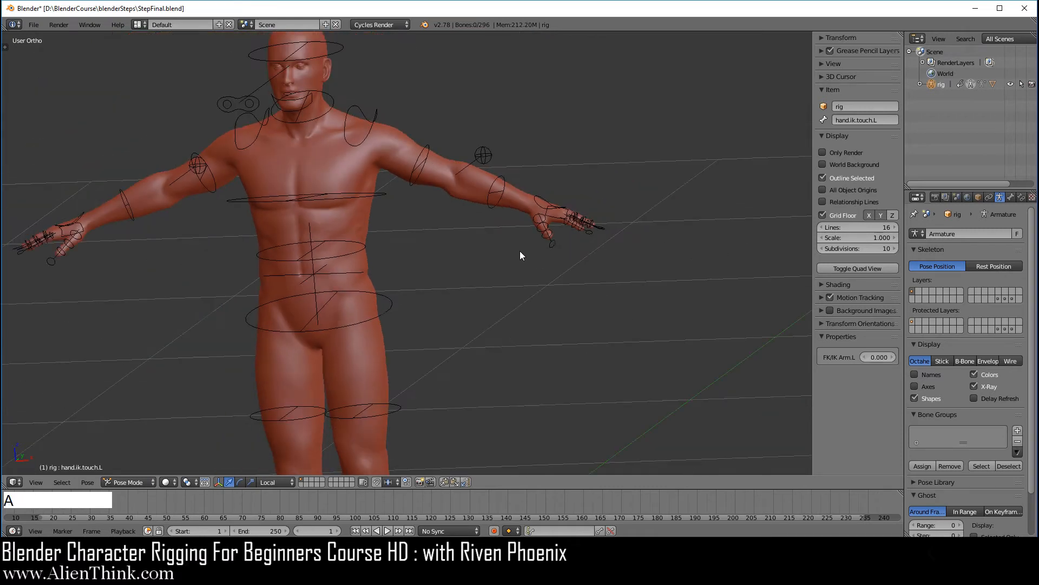
pyautogui.press('1')
pyautogui.keyDown('shift'); pyautogui.moveTo(409, 288); pyautogui.dragTo(540, 318, button='middle'); pyautogui.keyUp('shift')
pyautogui.scroll(5, 509, 312)
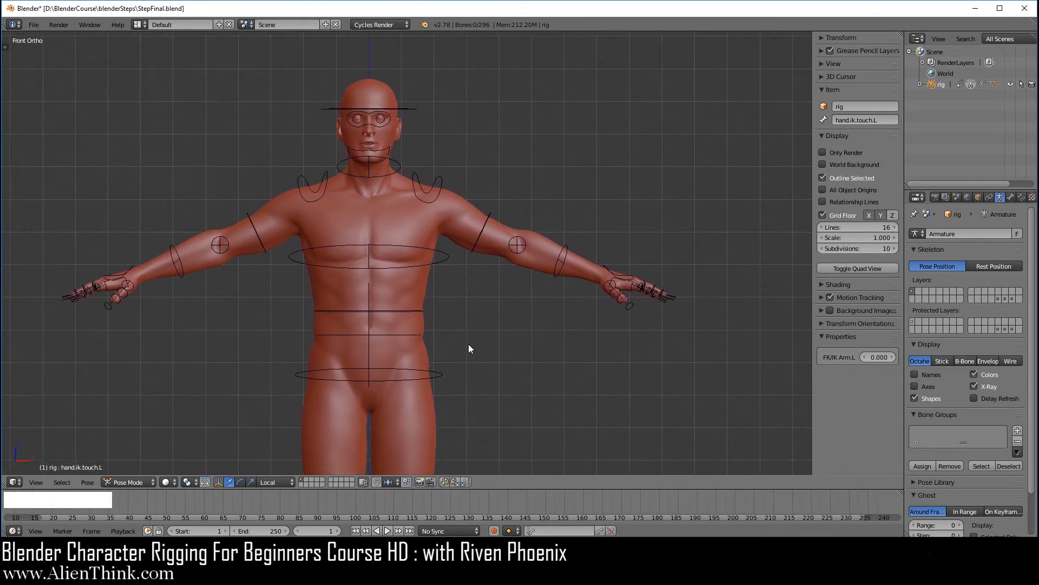
pyautogui.keyDown('shift'); pyautogui.moveTo(508, 273); pyautogui.dragTo(440, 335, button='middle'); pyautogui.keyUp('shift')
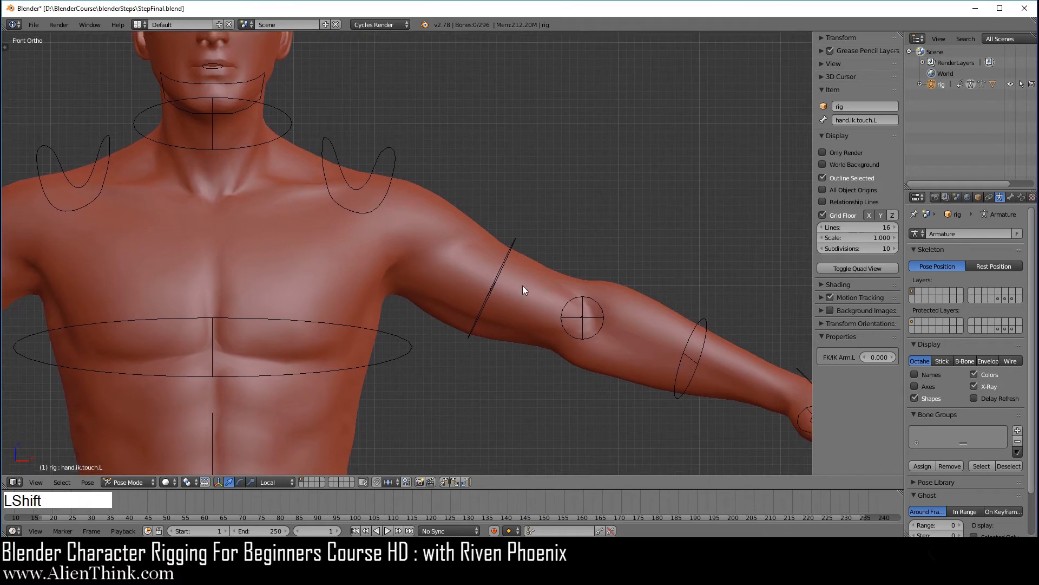
pyautogui.keyDown('shift'); pyautogui.moveTo(522, 285); pyautogui.dragTo(482, 252, button='middle'); pyautogui.keyUp('shift')
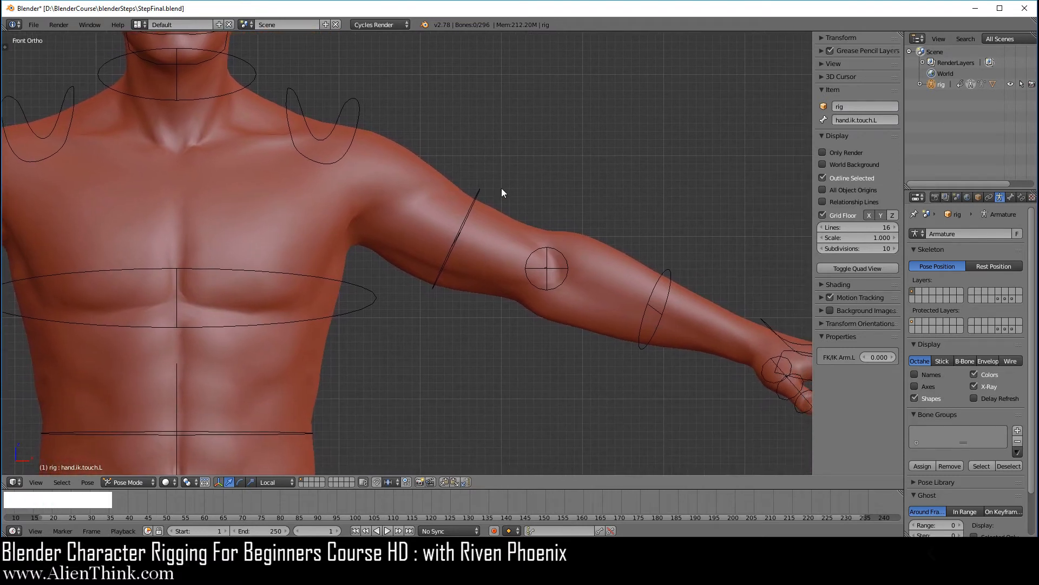
pyautogui.rightClick(467, 213)
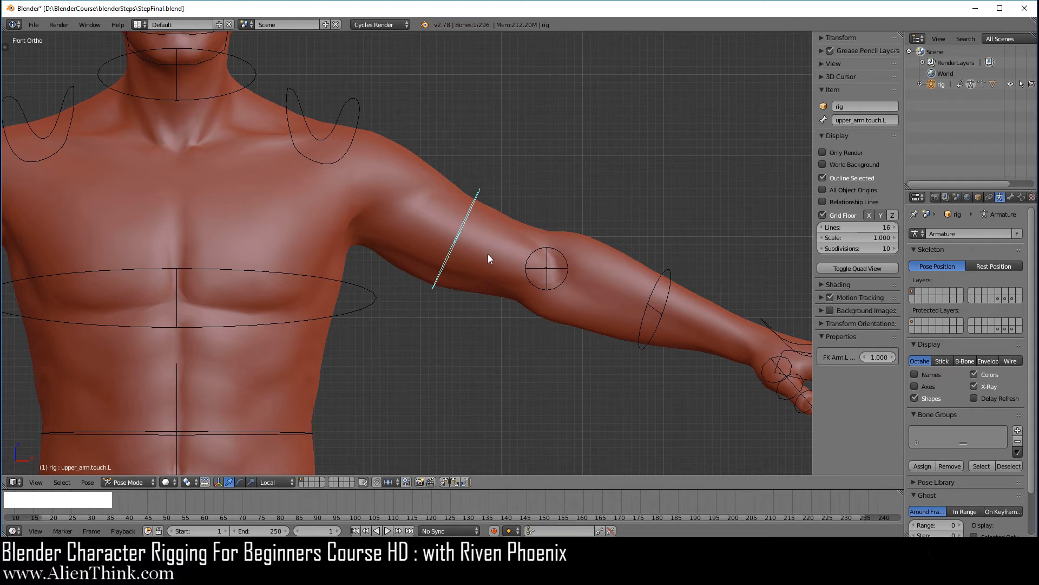
pyautogui.press('r')
pyautogui.press('y')
pyautogui.press('y')
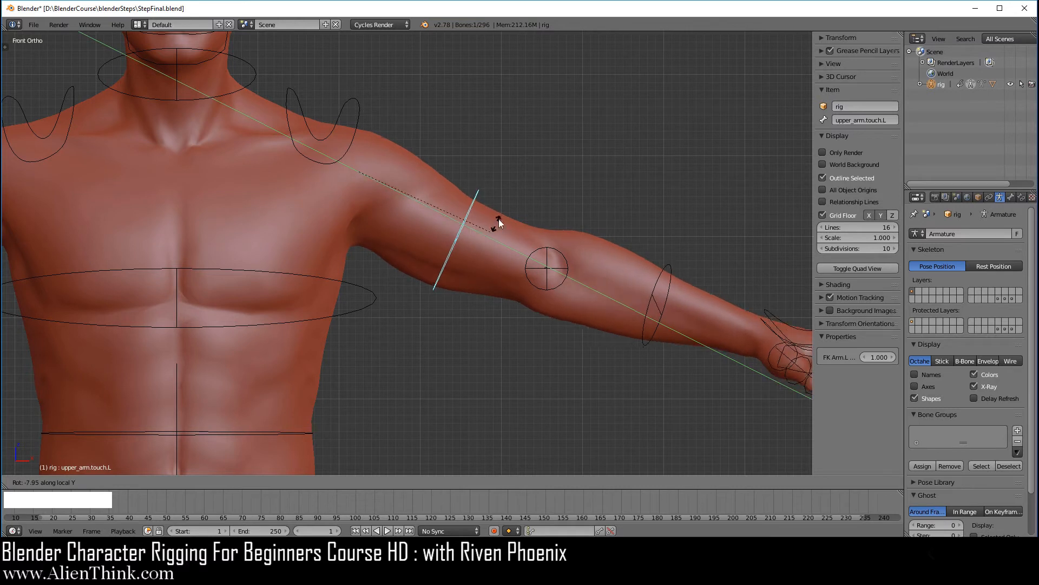
pyautogui.click(508, 196)
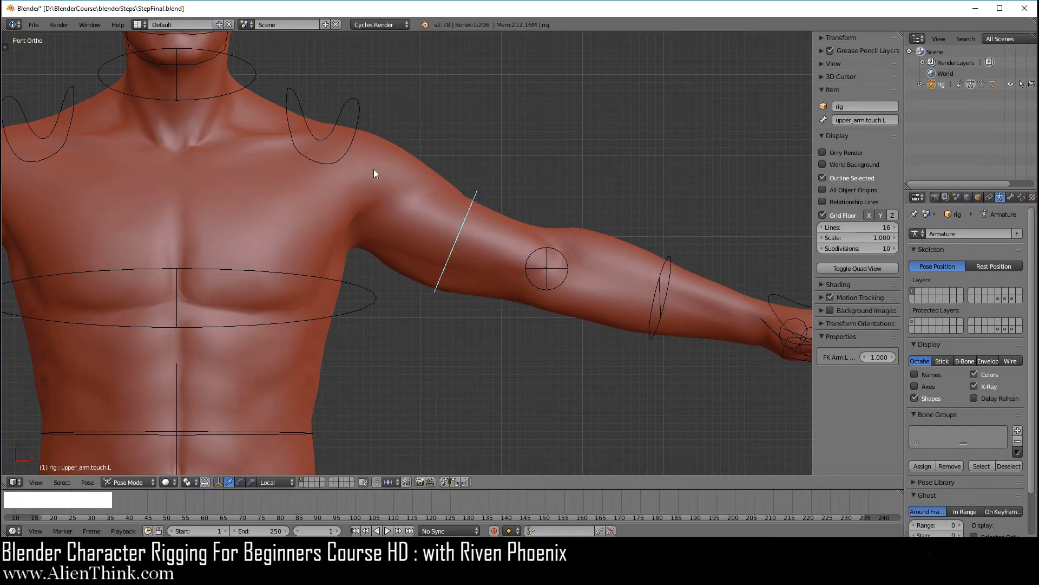
# Show the deform bone layer alongside the controls and twist the left upper arm control about its local Y axis again.
pyautogui.keyDown('shift'); pyautogui.click(1004, 297); pyautogui.keyUp('shift')
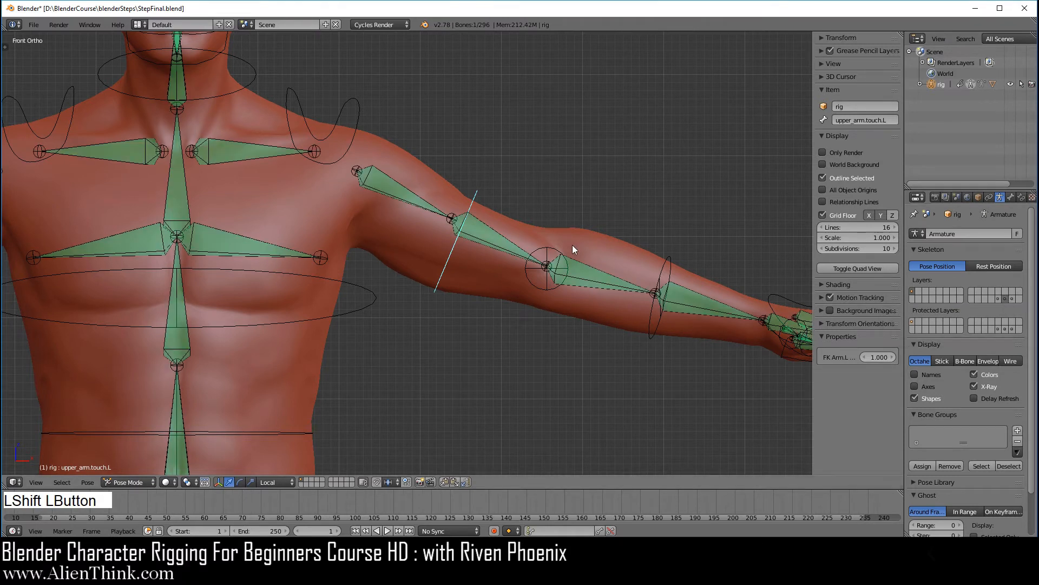
pyautogui.scroll(3, 573, 245)
pyautogui.keyDown('shift'); pyautogui.moveTo(566, 224); pyautogui.dragTo(505, 270, button='middle'); pyautogui.keyUp('shift')
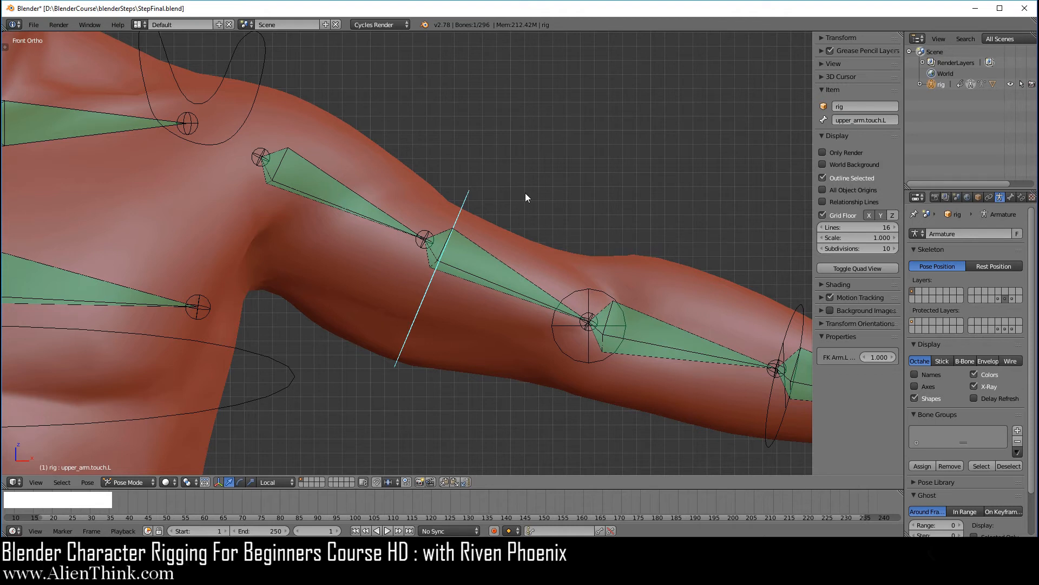
pyautogui.press('r')
pyautogui.press('y')
pyautogui.press('y')
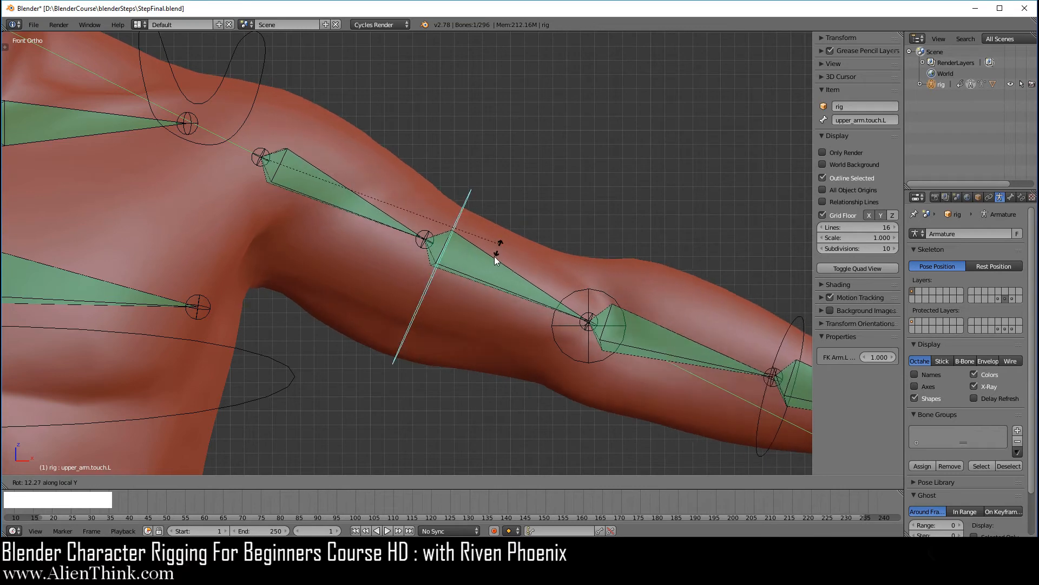
pyautogui.click(651, 266)
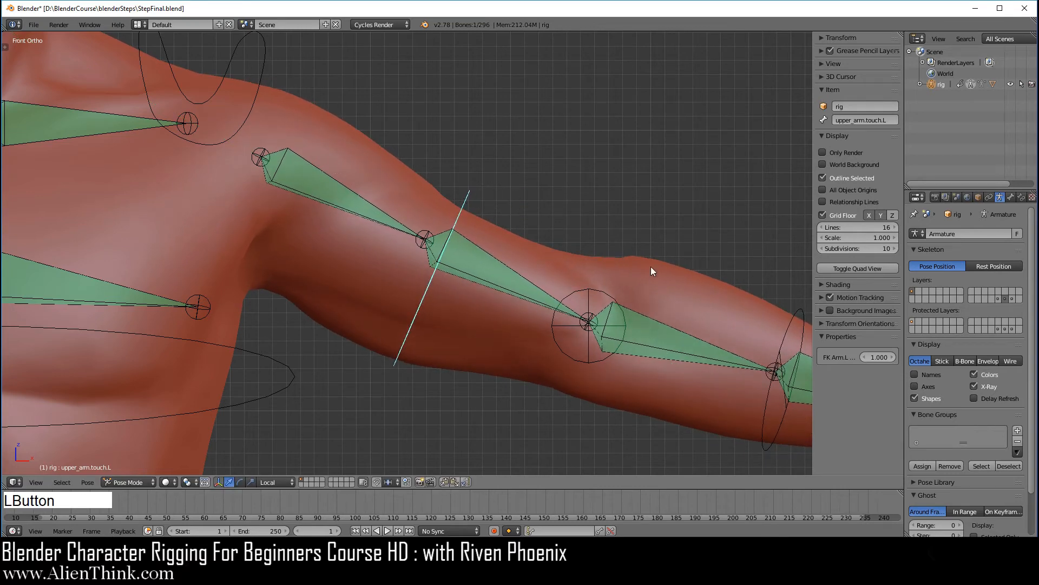
# Rotate the left hand FK control freely several times to test how the forearm bones follow the wrist's twist.
pyautogui.keyDown('shift'); pyautogui.moveTo(650, 267); pyautogui.dragTo(326, 194, button='middle'); pyautogui.keyUp('shift')
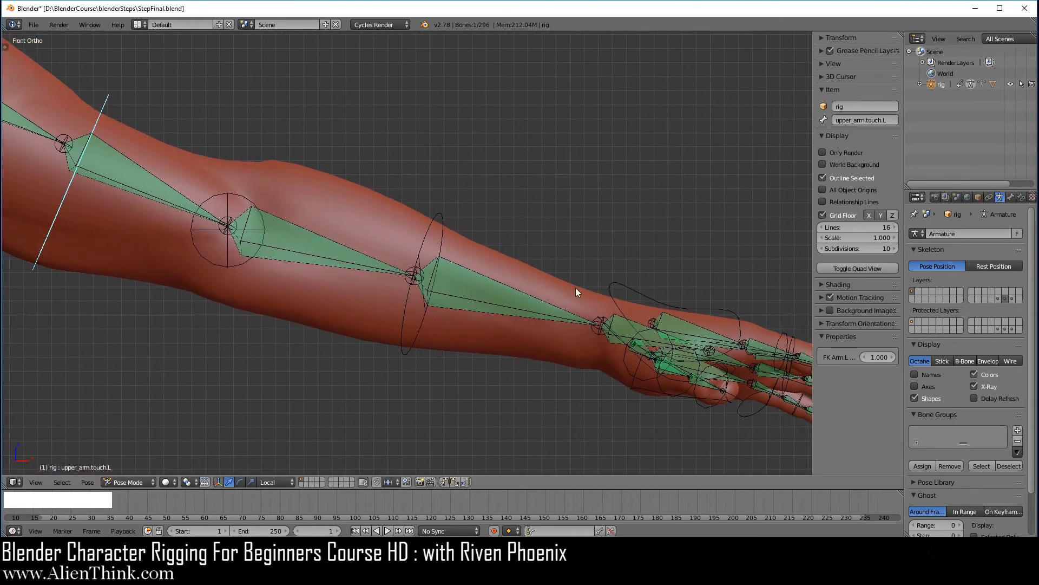
pyautogui.rightClick(632, 288)
pyautogui.press('r')
pyautogui.press('r')
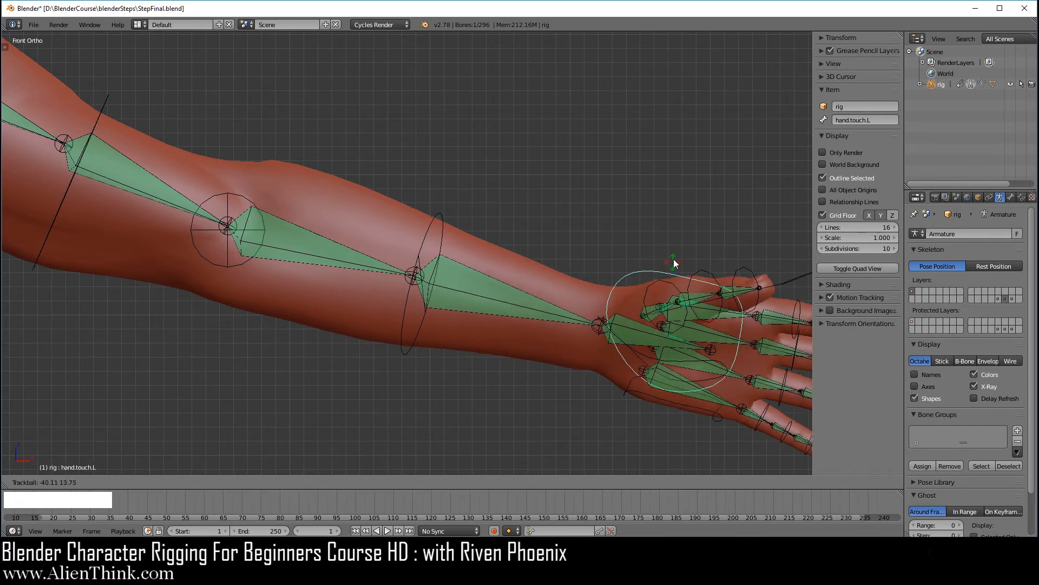
pyautogui.click(668, 258)
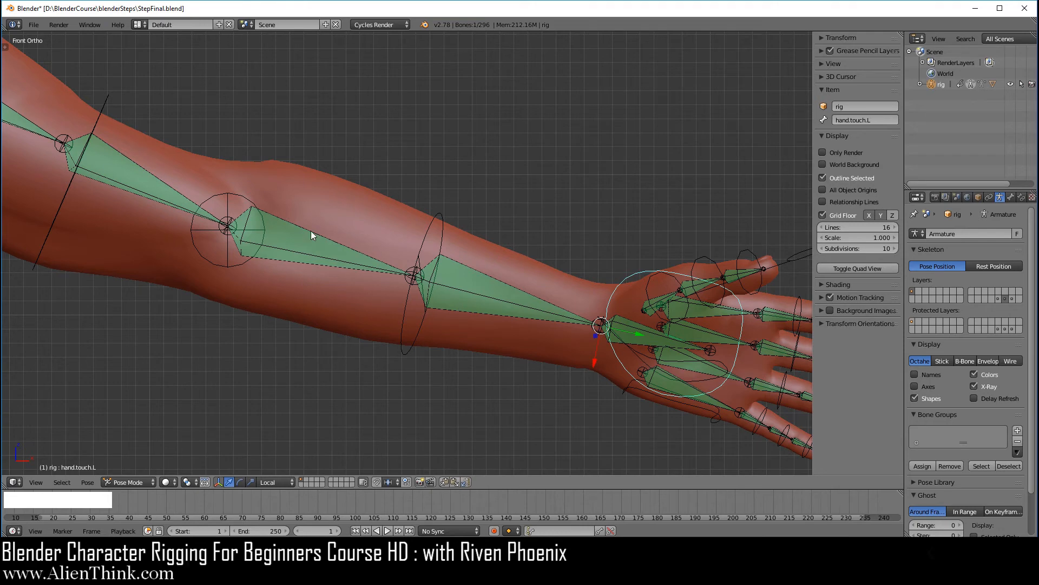
pyautogui.press('r')
pyautogui.press('r')
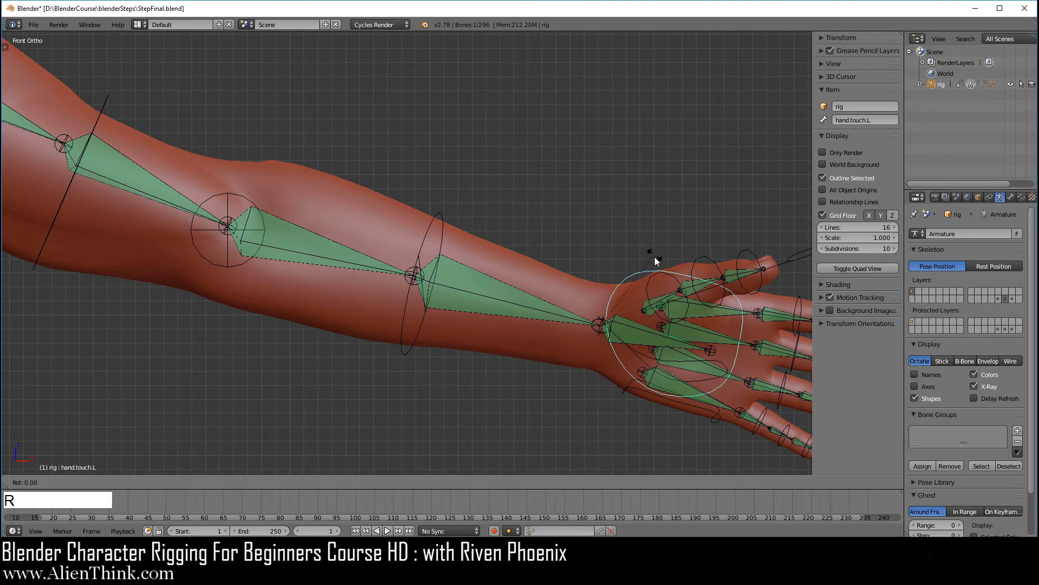
pyautogui.click(655, 255)
pyautogui.press('r')
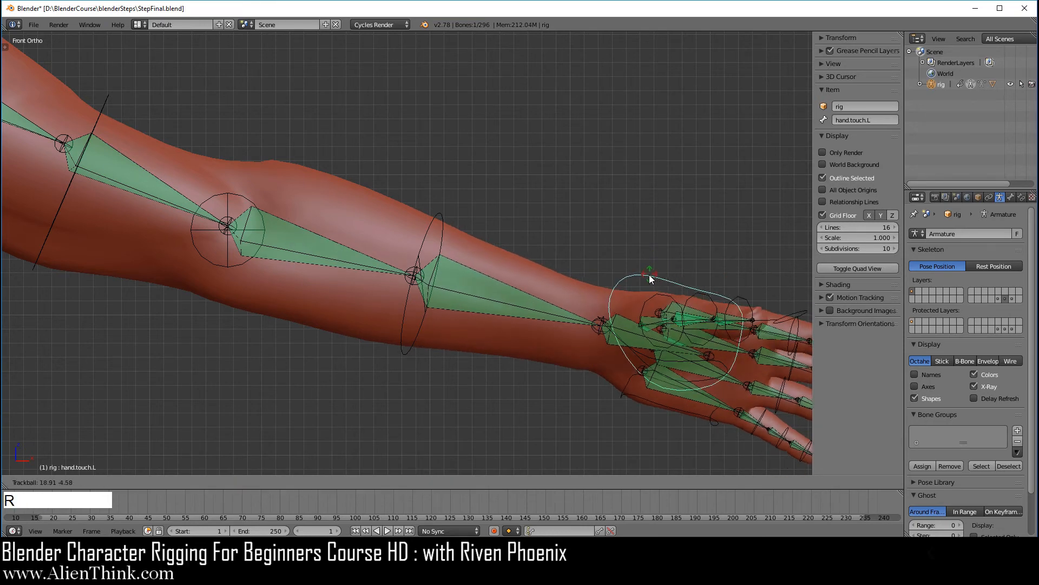
pyautogui.click(656, 265)
pyautogui.scroll(-5, 476, 313)
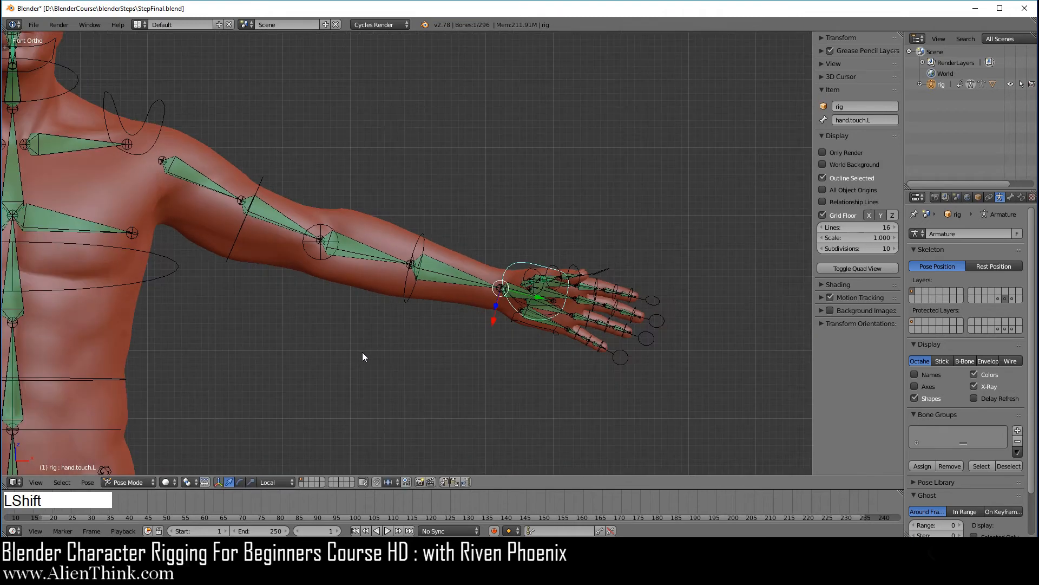
# Select the left foot FK control and rotate it twice about the global Z axis in the back view to test the shin twist.
pyautogui.keyDown('shift'); pyautogui.moveTo(475, 313); pyautogui.dragTo(480, 242, button='middle'); pyautogui.keyUp('shift')
pyautogui.scroll(2, 509, 291)
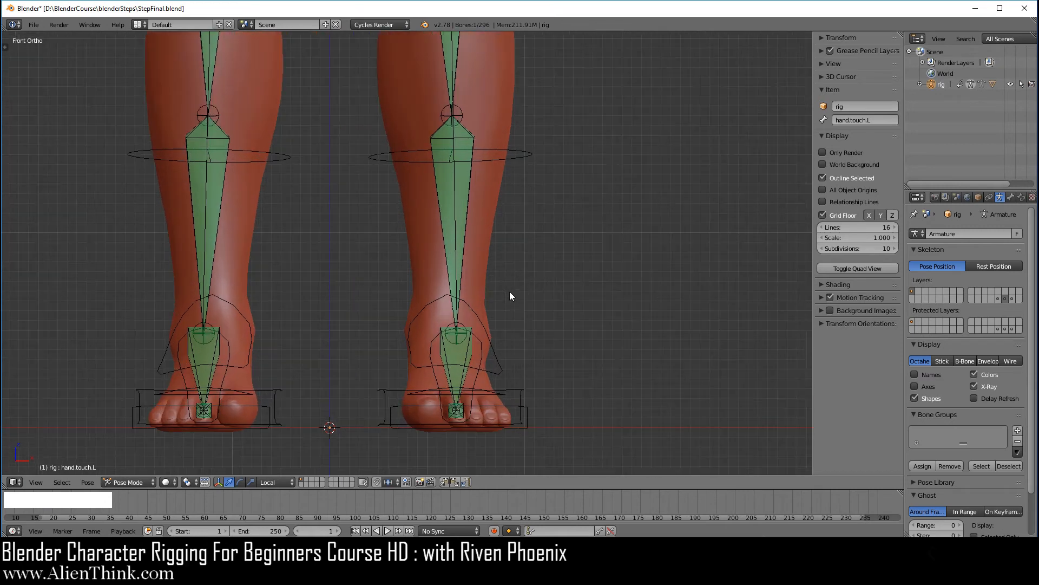
pyautogui.rightClick(521, 392)
pyautogui.keyDown('shift'); pyautogui.moveTo(572, 352); pyautogui.dragTo(559, 367, button='middle'); pyautogui.keyUp('shift')
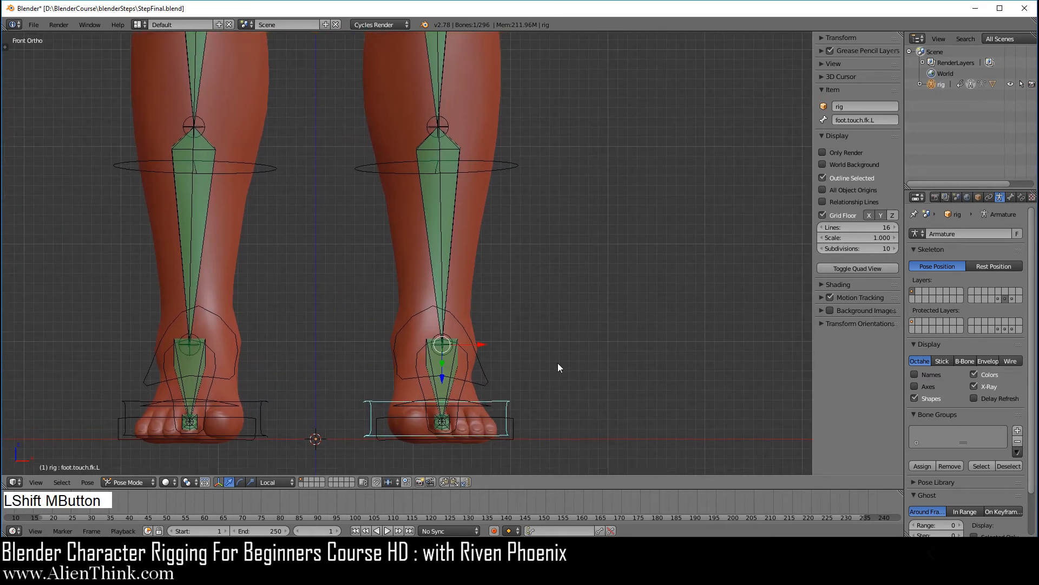
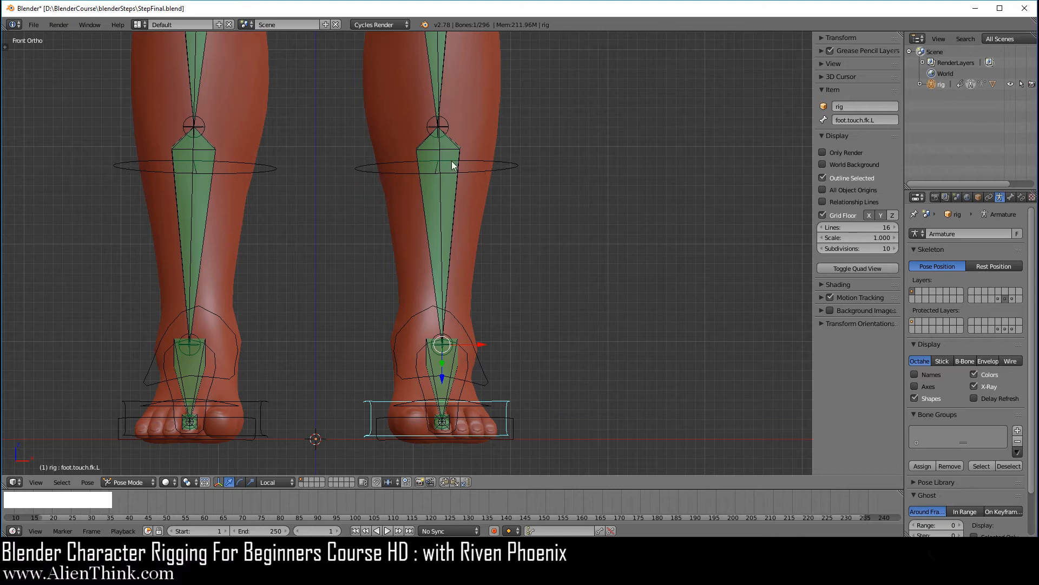
pyautogui.press('ctrl+KP_1')
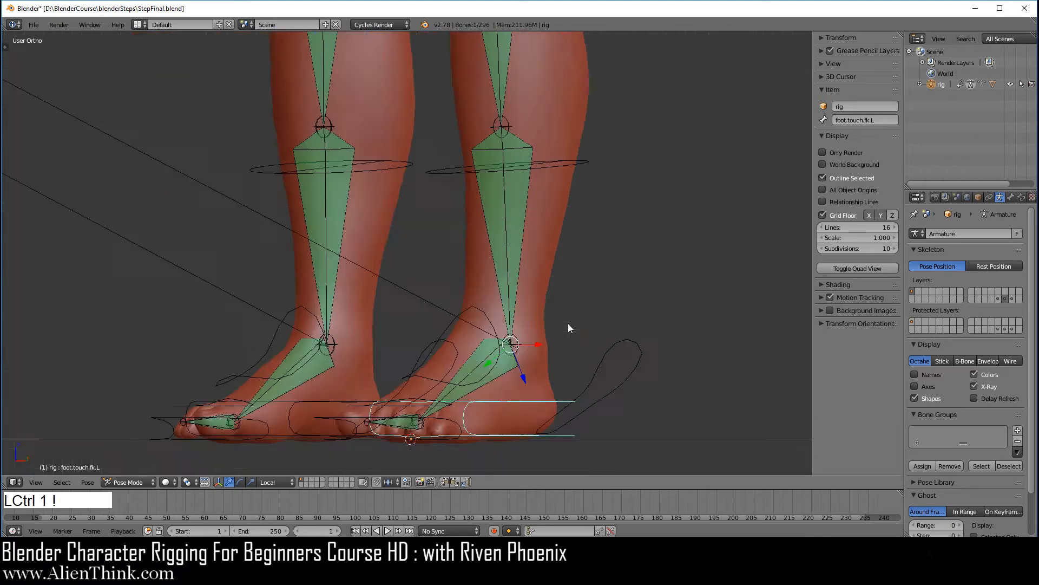
pyautogui.press('r')
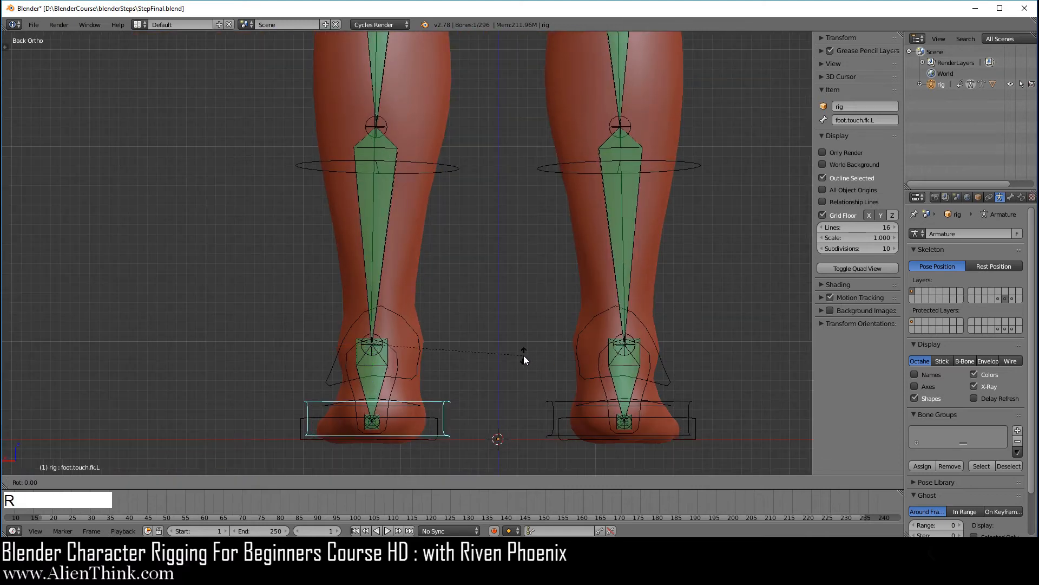
pyautogui.press('z')
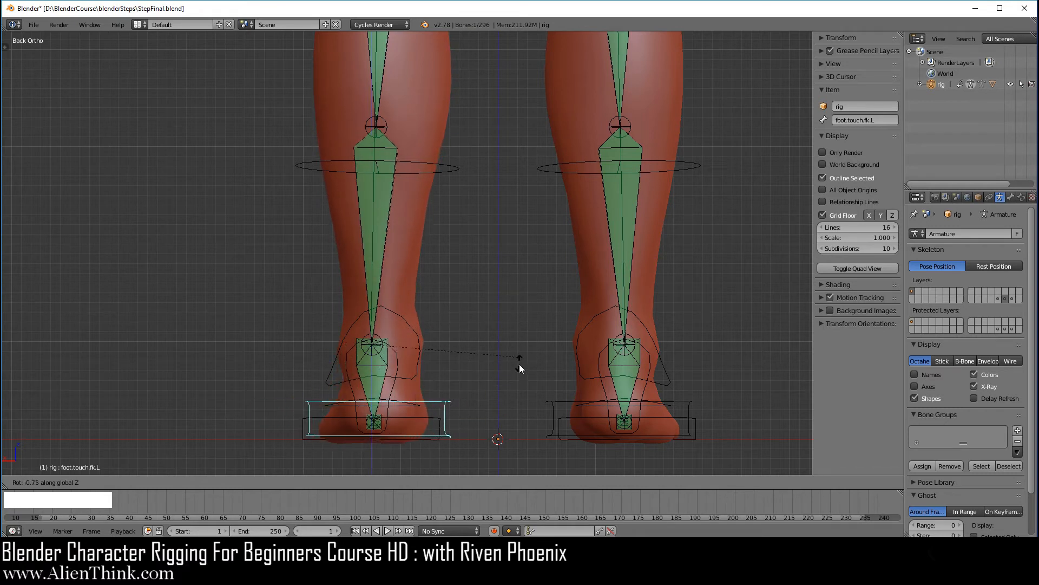
pyautogui.click(519, 363)
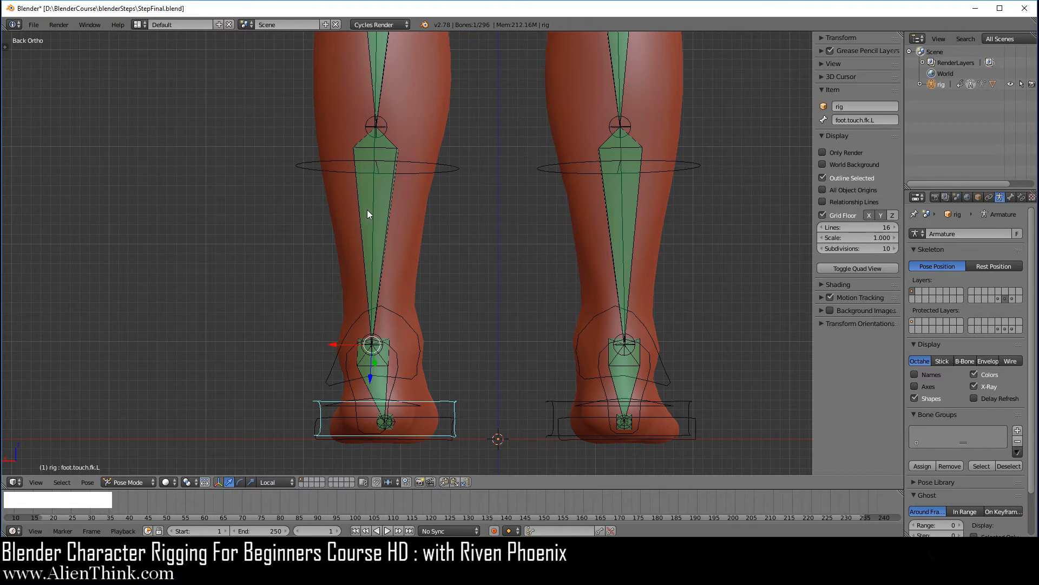
pyautogui.press('r')
pyautogui.press('z')
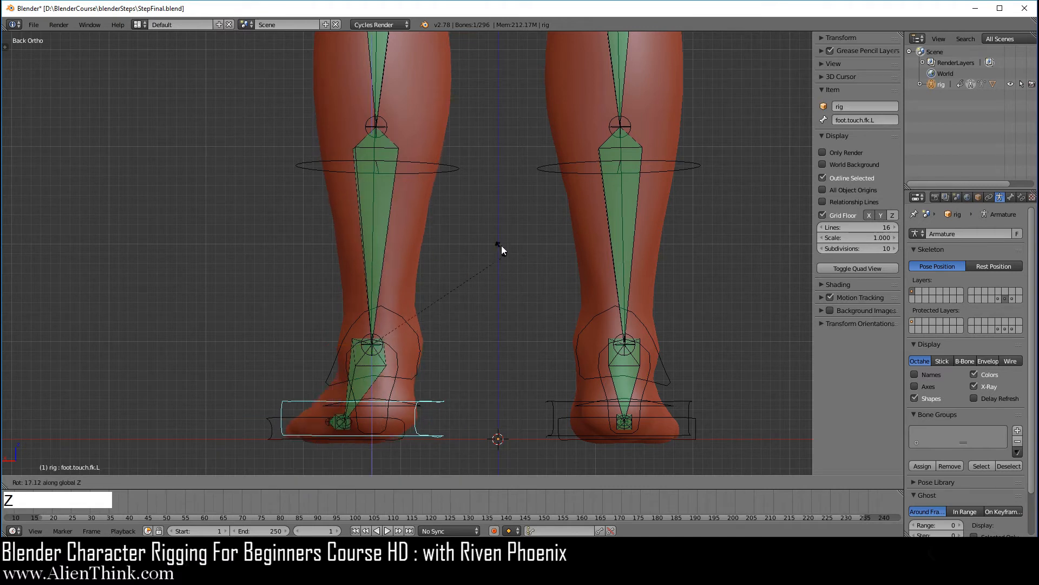
pyautogui.click(501, 284)
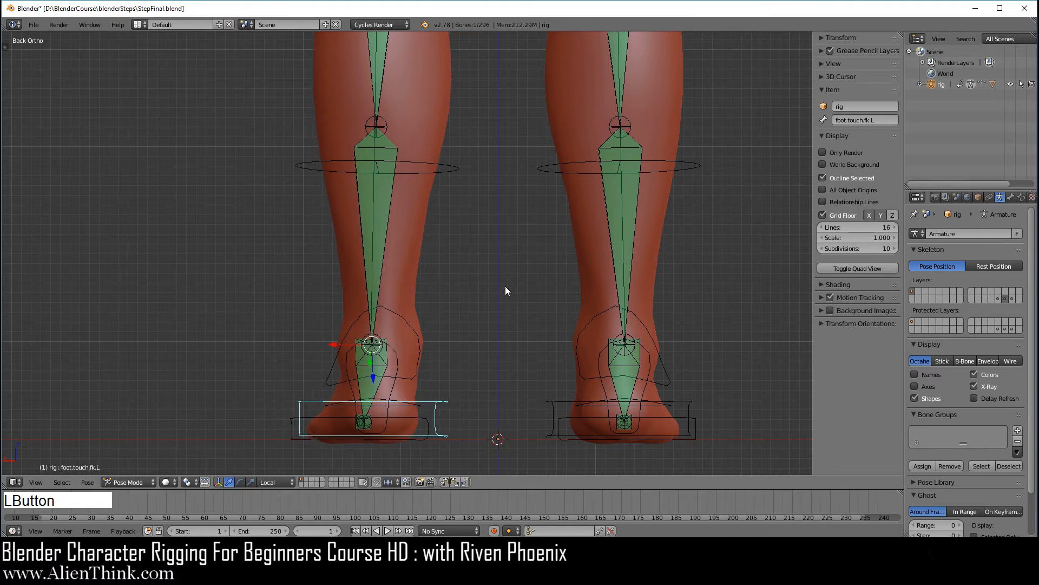
# Clear the rotation and location of every visible bone in the front view, and deselect everything.
pyautogui.scroll(-3, 502, 293)
pyautogui.press('a')
pyautogui.press('KP_1')
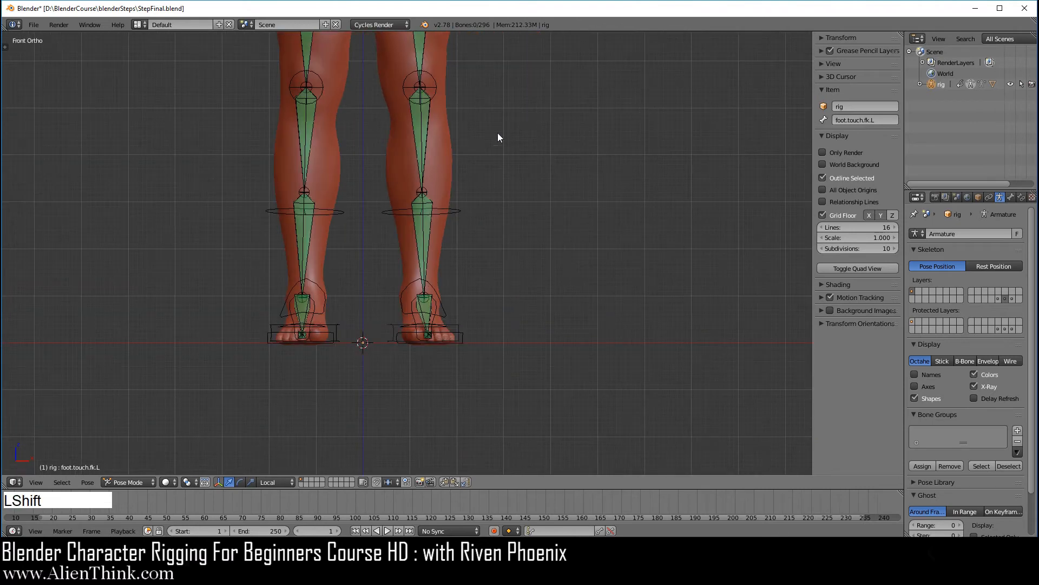
pyautogui.moveTo(498, 132)
pyautogui.keyDown('shift'); pyautogui.mouseDown(button='middle')
pyautogui.moveTo(563, 315)
pyautogui.moveTo(559, 374)
pyautogui.mouseUp(button='middle'); pyautogui.keyUp('shift')
pyautogui.keyDown('shift'); pyautogui.moveTo(571, 171); pyautogui.dragTo(555, 380, button='middle'); pyautogui.keyUp('shift')
pyautogui.keyDown('shift'); pyautogui.moveTo(545, 194); pyautogui.dragTo(518, 272, button='middle'); pyautogui.keyUp('shift')
pyautogui.press('a')
pyautogui.press('a')
pyautogui.press('a')
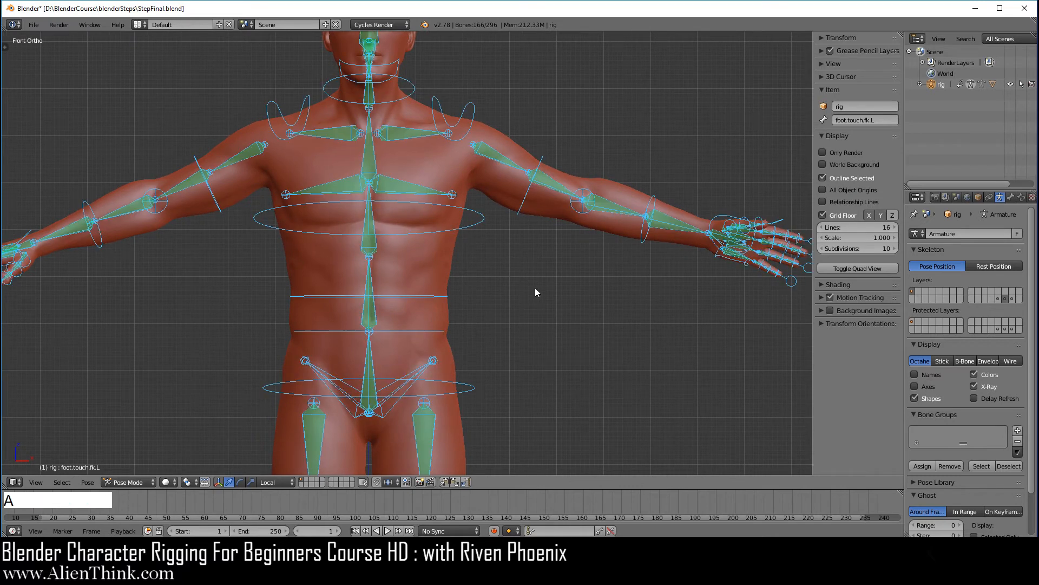
pyautogui.hotkey('alt', 'r')
pyautogui.hotkey('alt', 'g')
pyautogui.press('a')
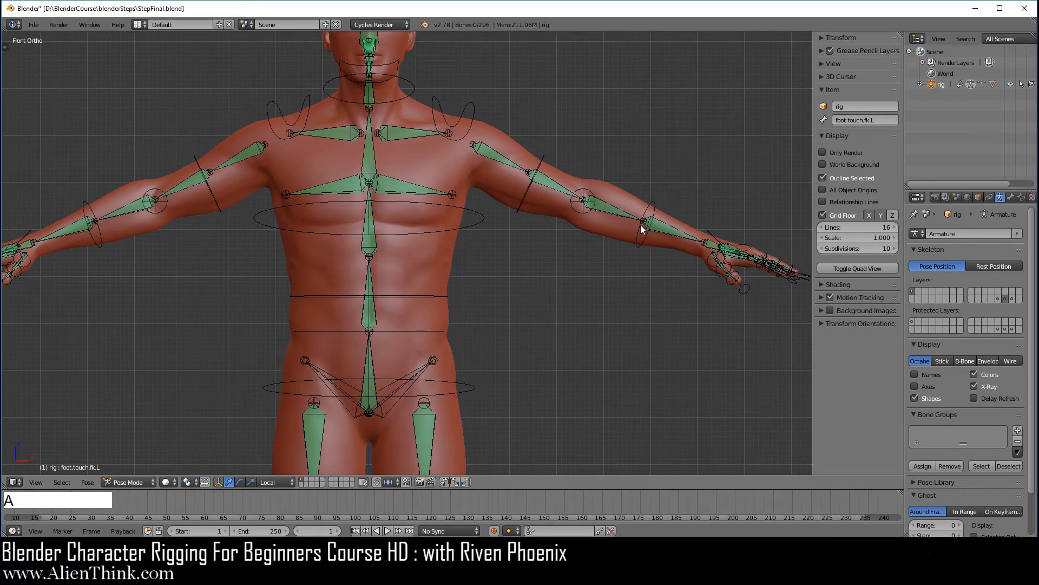
# Display only the control bone layer and frame the character's body in the front view.
pyautogui.click(912, 290)
pyautogui.scroll(-3, 543, 257)
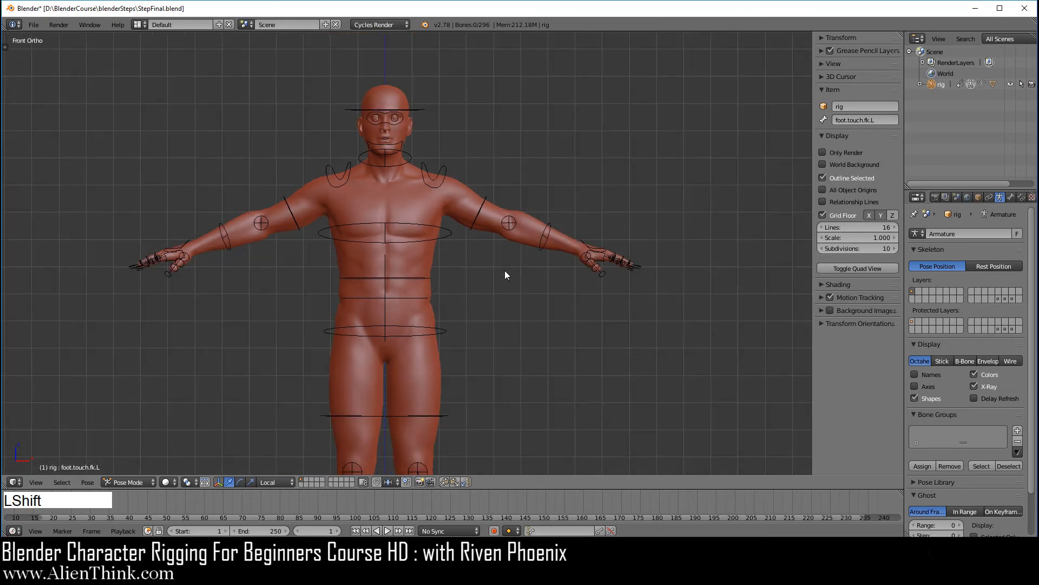
pyautogui.keyDown('shift'); pyautogui.moveTo(504, 270); pyautogui.dragTo(547, 212, button='middle'); pyautogui.keyUp('shift')
pyautogui.scroll(-2, 550, 229)
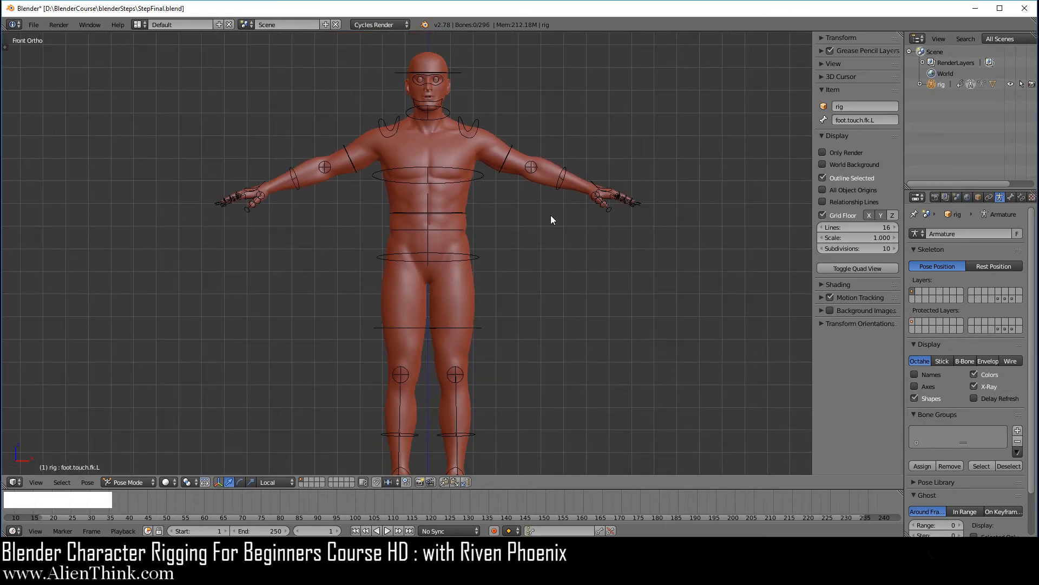
pyautogui.keyDown('shift'); pyautogui.moveTo(520, 259); pyautogui.dragTo(518, 232, button='middle'); pyautogui.keyUp('shift')
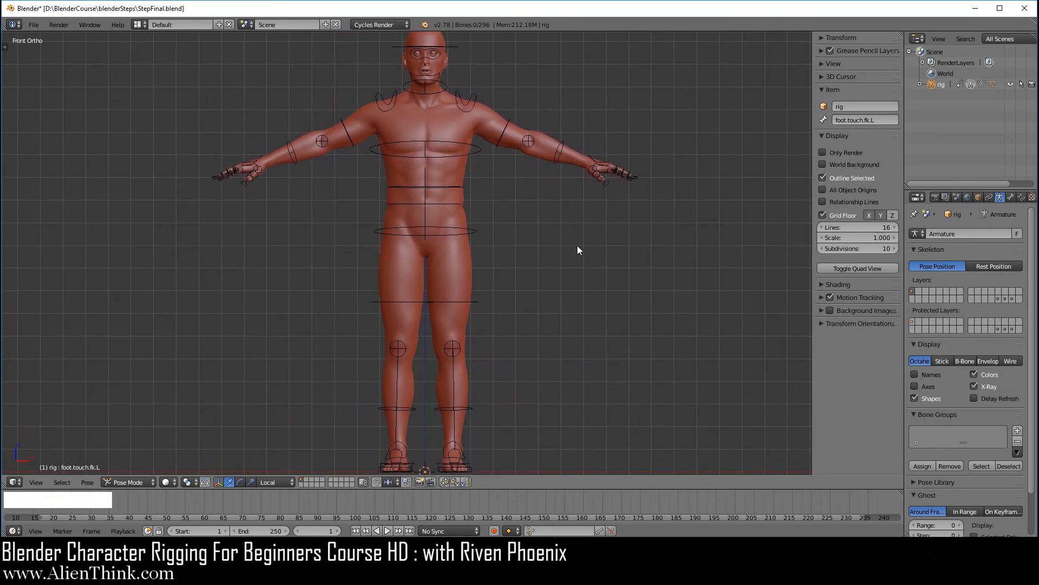
# Show the root, deform and mechanism bone layers together with the controls and view the full rig at an angle.
pyautogui.keyDown('shift'); pyautogui.click(1000, 299); pyautogui.keyUp('shift')
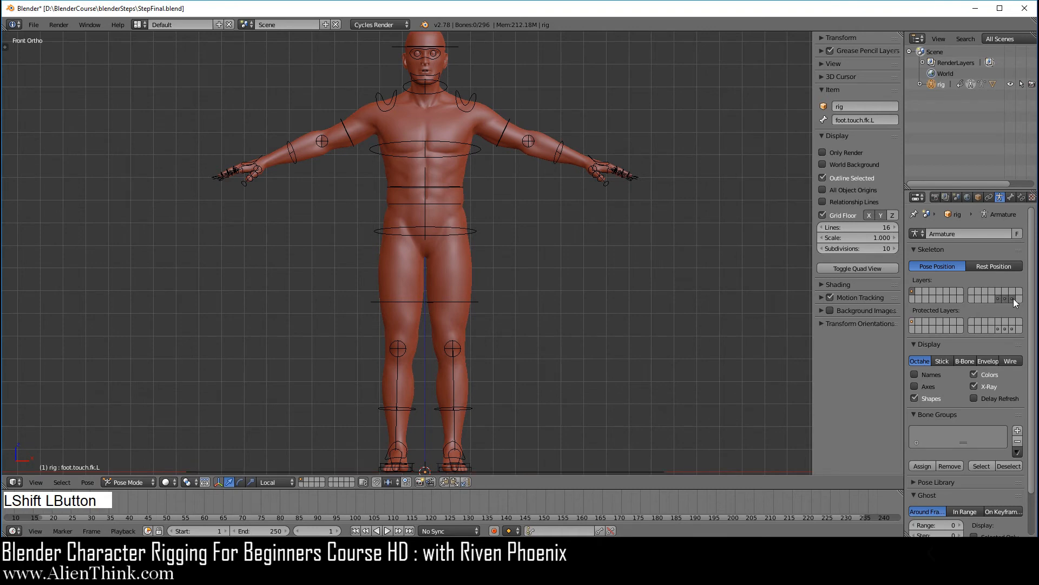
pyautogui.keyDown('shift'); pyautogui.click(1014, 298); pyautogui.keyUp('shift')
pyautogui.moveTo(620, 241); pyautogui.dragTo(351, 232, button='middle')
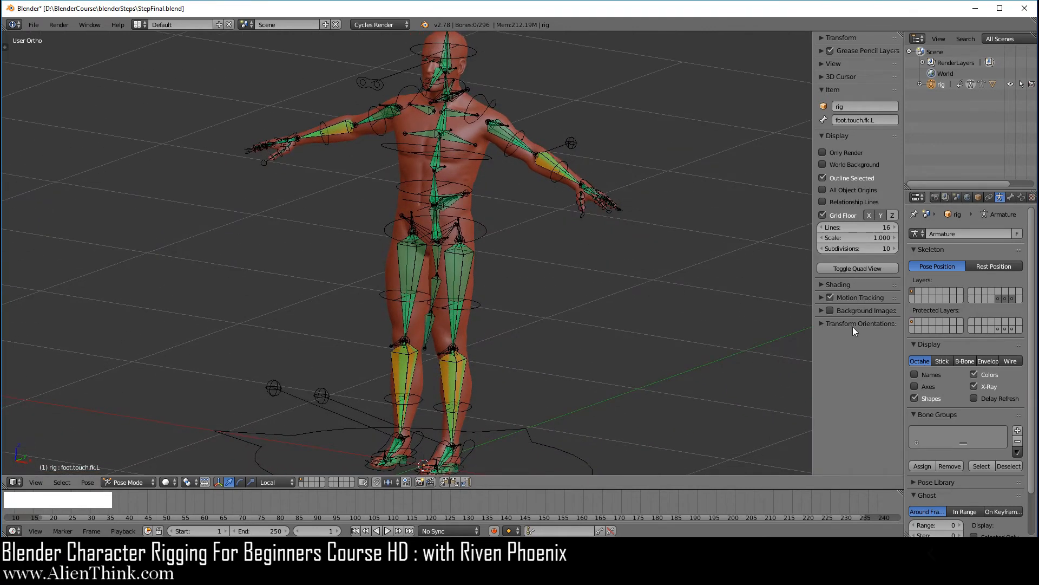
# Turn on relationship lines, bone axes and bone names to examine the complexity of the complete rig.
pyautogui.click(840, 203)
pyautogui.click(919, 385)
pyautogui.click(922, 376)
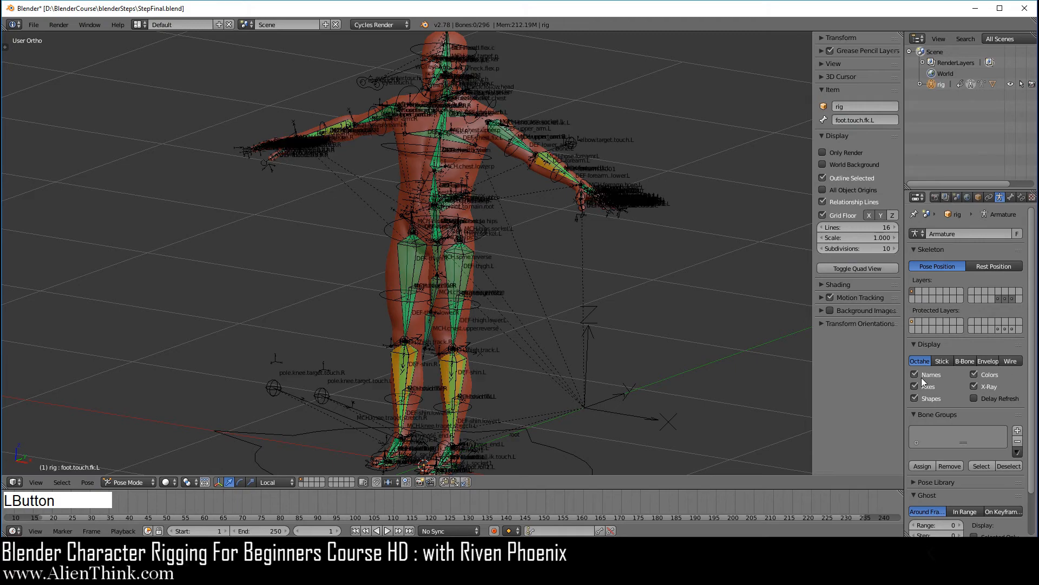
pyautogui.keyDown('shift'); pyautogui.moveTo(516, 278); pyautogui.dragTo(478, 339, button='middle'); pyautogui.keyUp('shift')
pyautogui.moveTo(362, 247); pyautogui.dragTo(354, 254, button='middle')
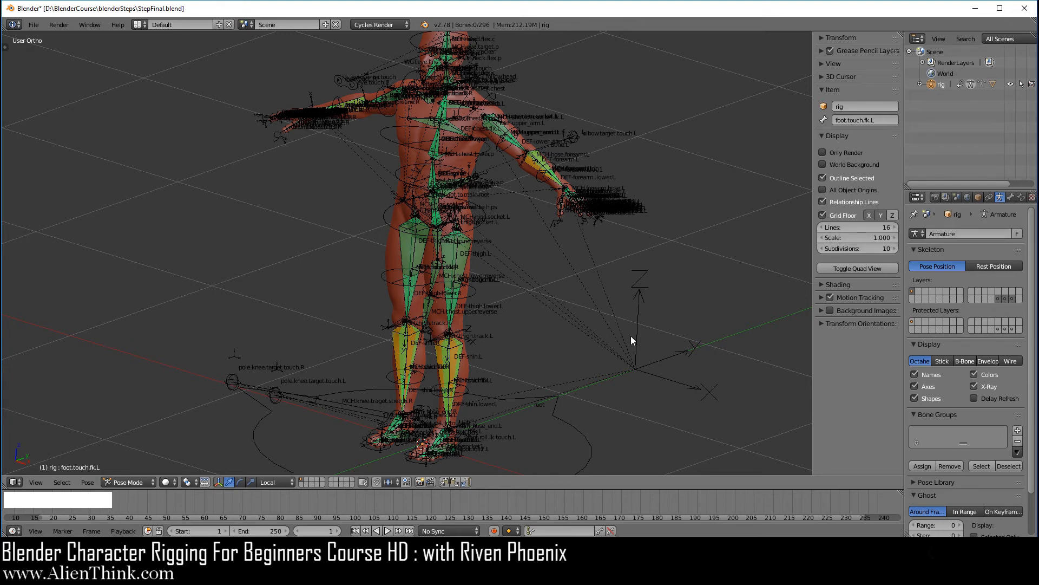
# Turn off the relationship lines, bone names and bone axes.
pyautogui.click(823, 201)
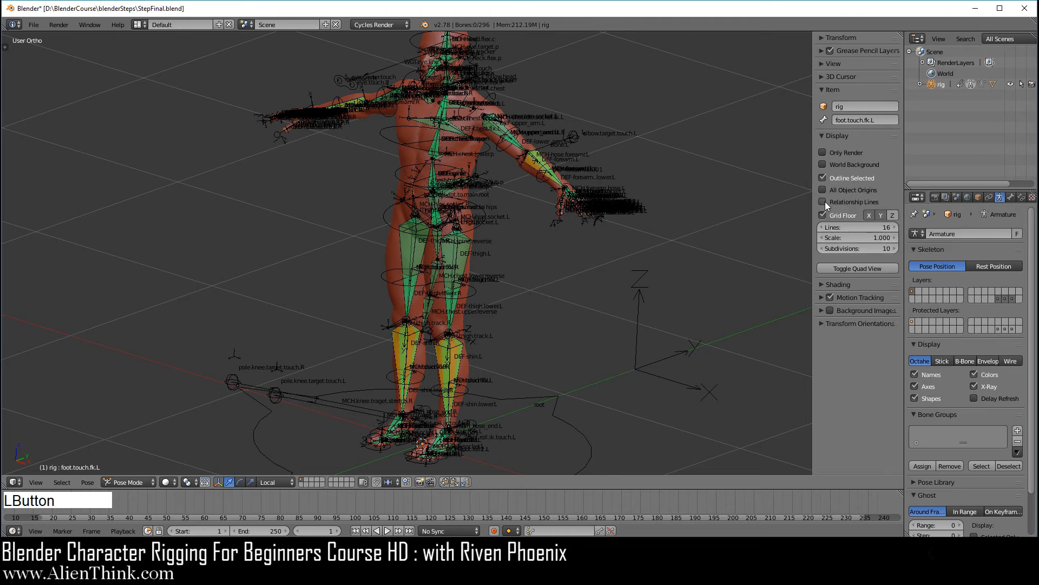
pyautogui.click(915, 374)
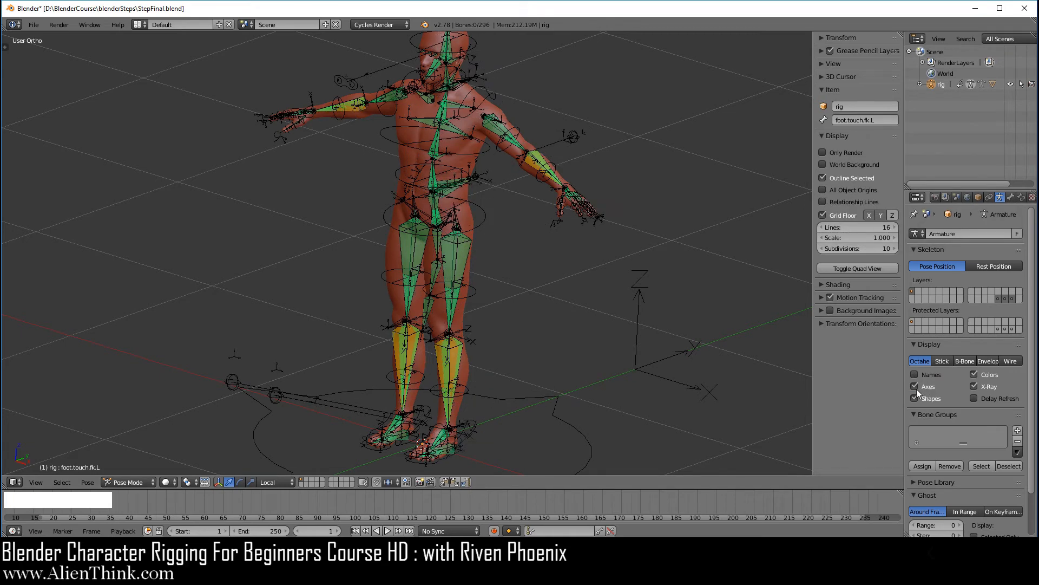
pyautogui.click(915, 385)
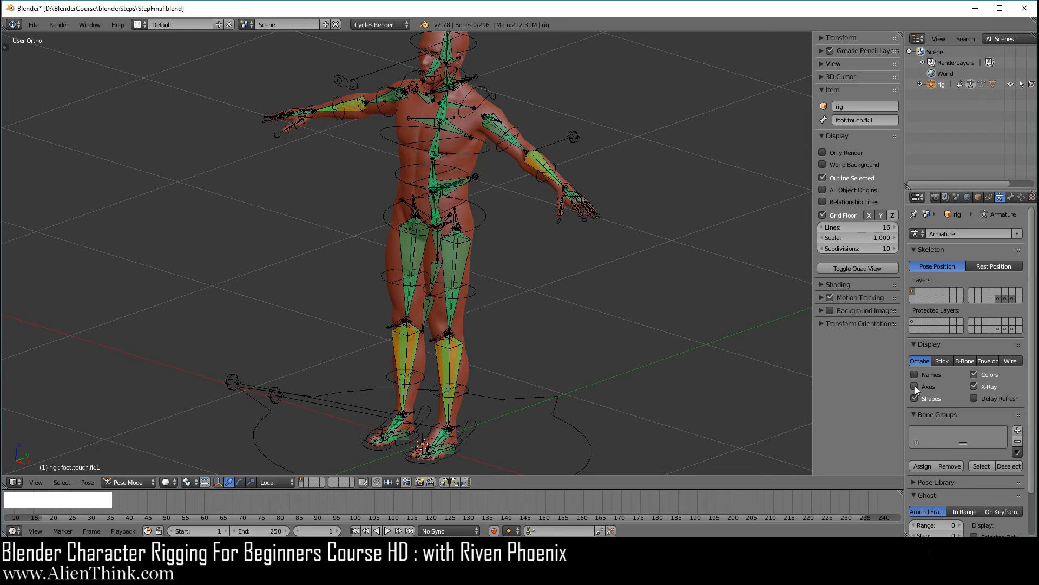
# View the deform, root and mechanism bone layers one at a time, toggling custom shapes off and on for the root layer.
pyautogui.click(1005, 298)
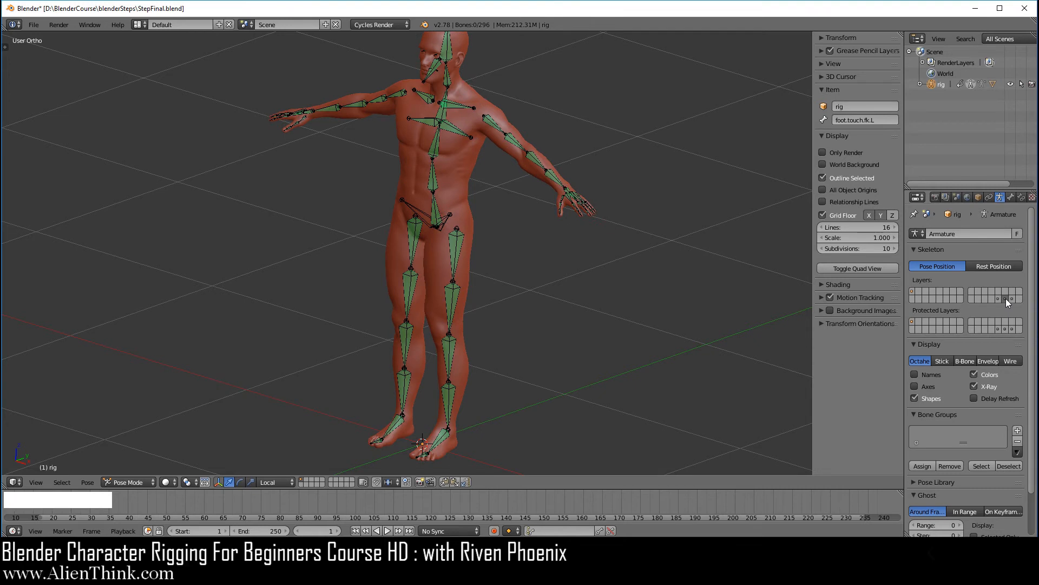
pyautogui.click(1000, 298)
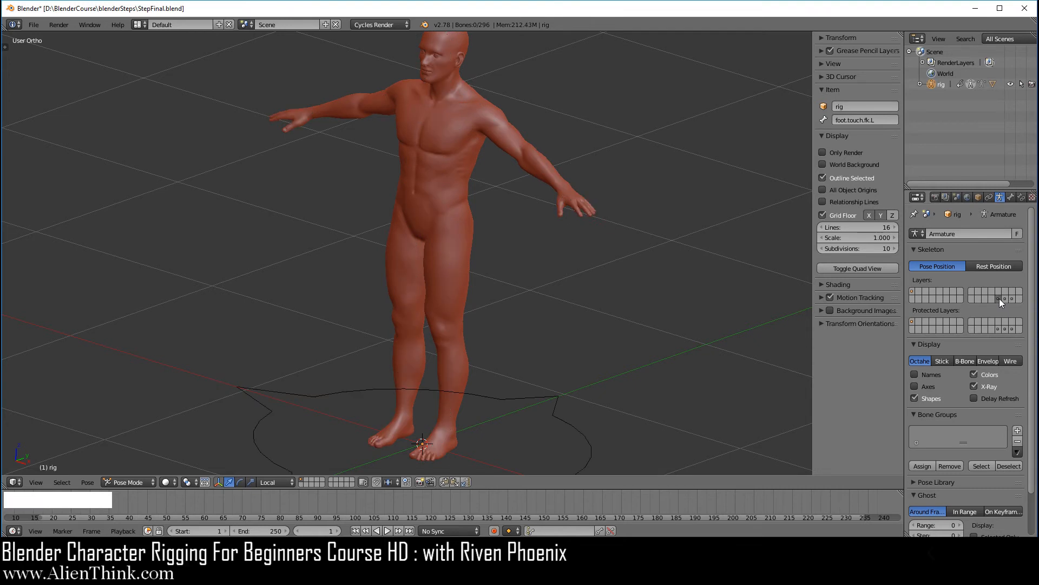
pyautogui.click(937, 398)
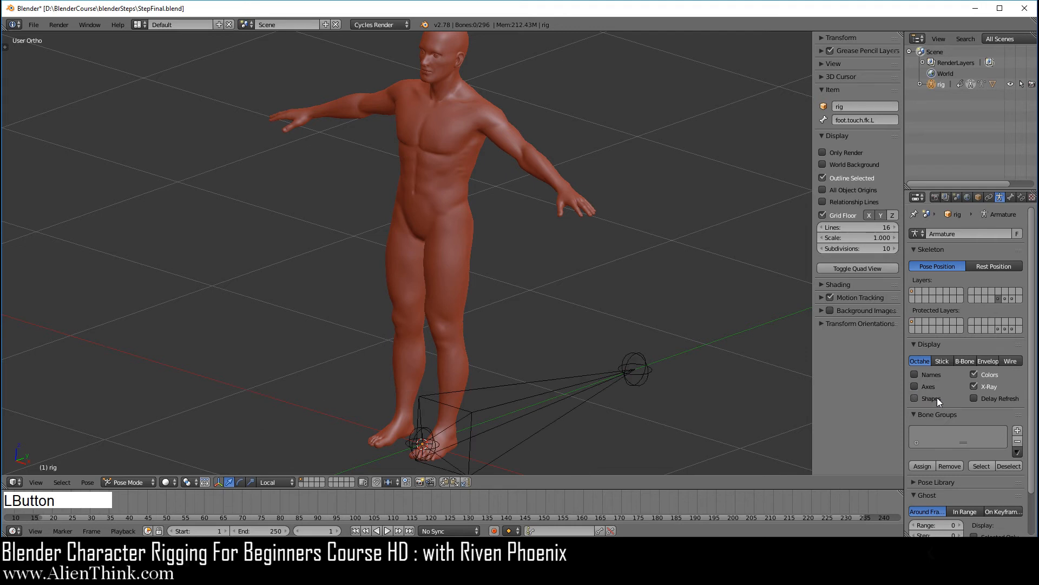
pyautogui.click(937, 398)
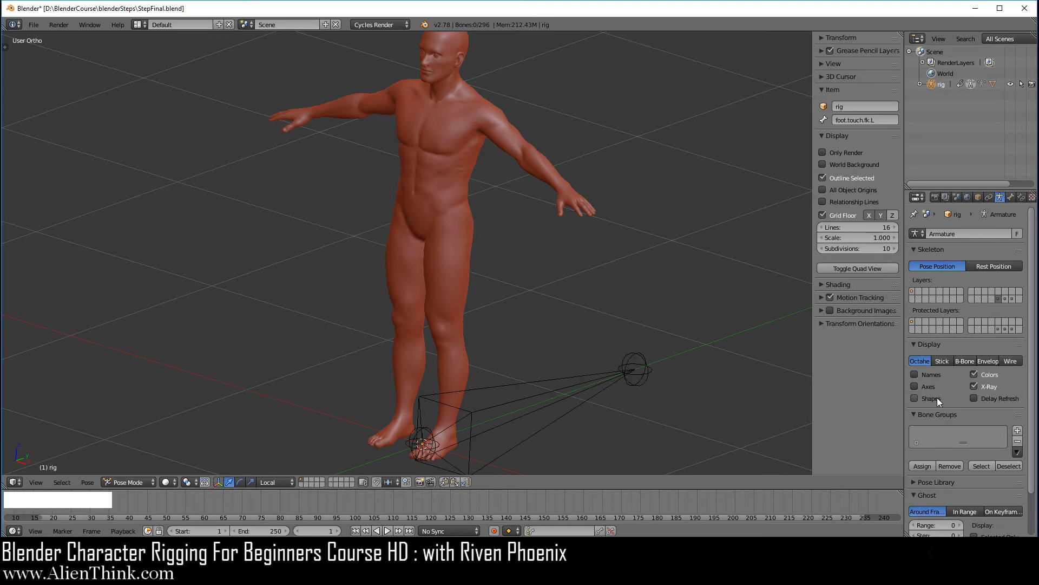
pyautogui.click(1011, 298)
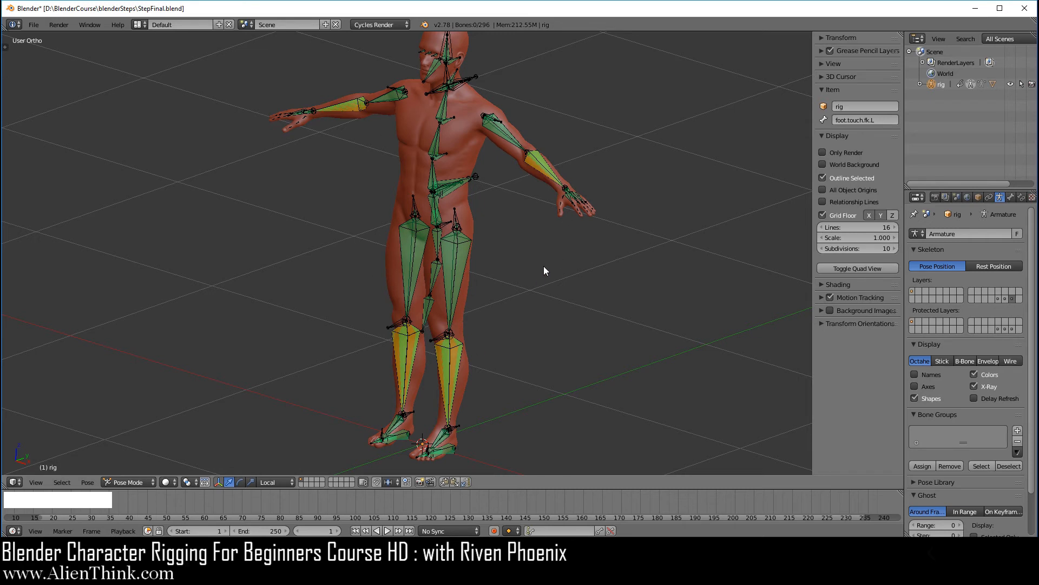
# Display only the control bone layer again and frame the whole character in the front view.
pyautogui.click(912, 291)
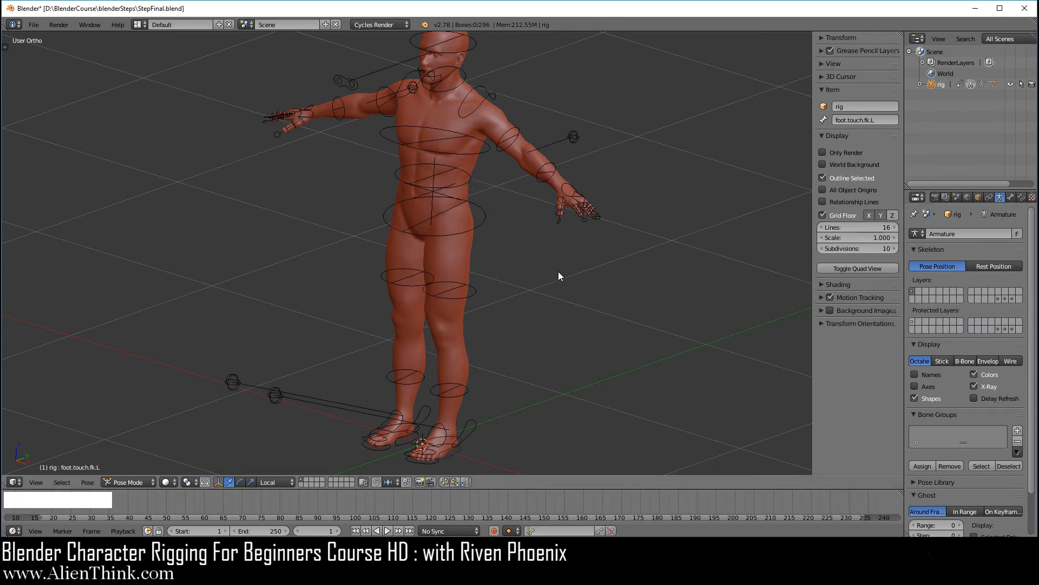
pyautogui.moveTo(544, 314)
pyautogui.mouseDown(button='middle')
pyautogui.moveTo(694, 297)
pyautogui.moveTo(568, 300)
pyautogui.moveTo(539, 281)
pyautogui.moveTo(543, 293)
pyautogui.mouseUp(button='middle')
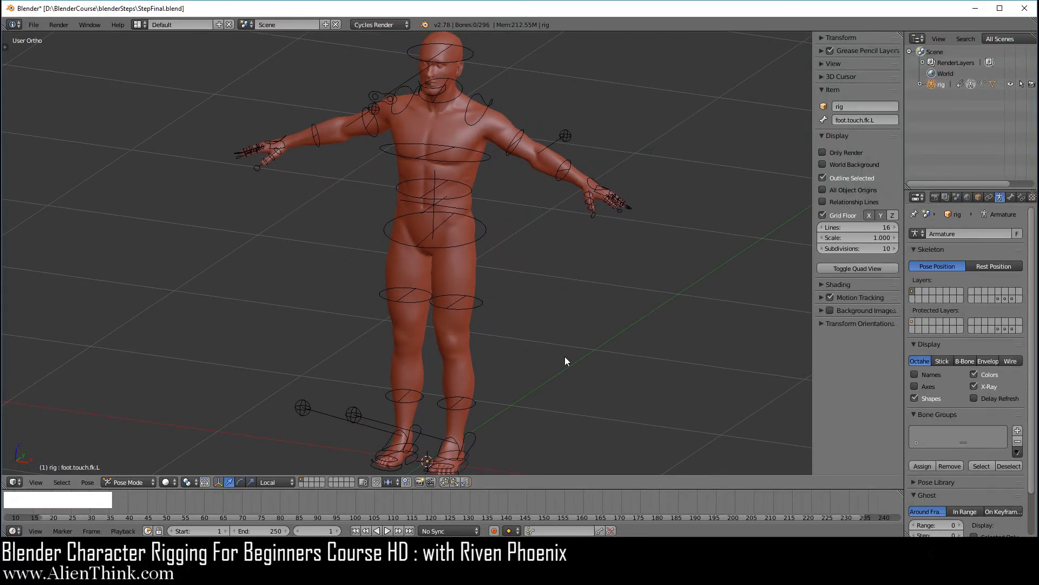
pyautogui.press('KP_1')
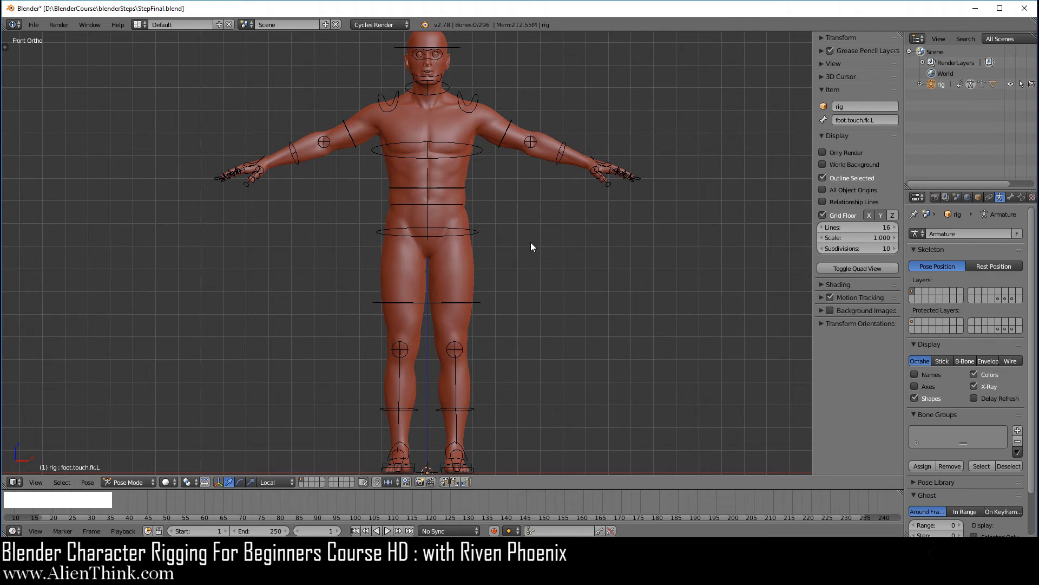
pyautogui.keyDown('ctrl'); pyautogui.moveTo(529, 248); pyautogui.dragTo(528, 254, button='middle'); pyautogui.keyUp('ctrl')
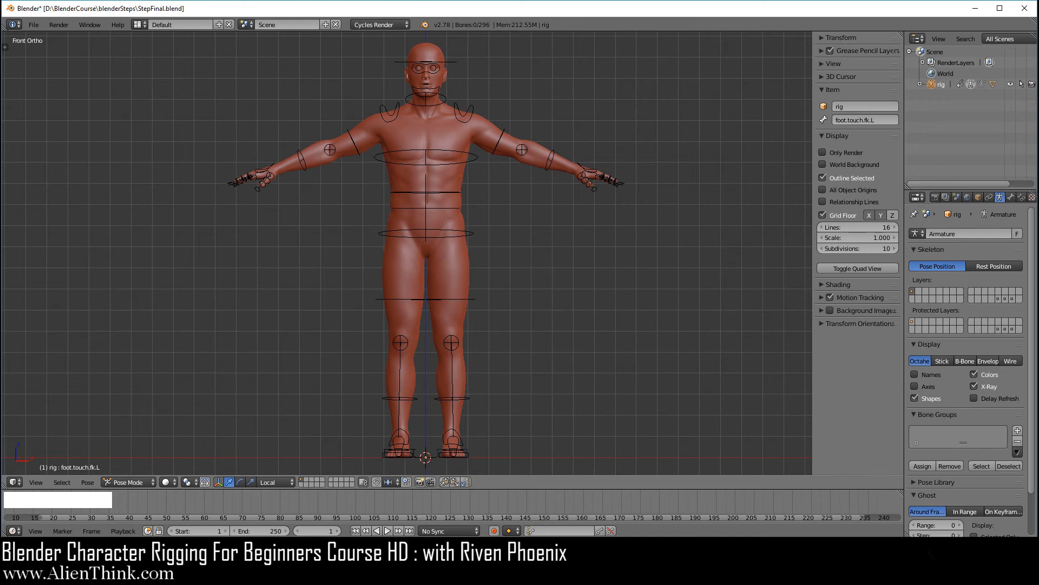
# Switch to Unity, play the WalkFWD animation preview on the character and view the walk from the front.
pyautogui.click(741, 573)
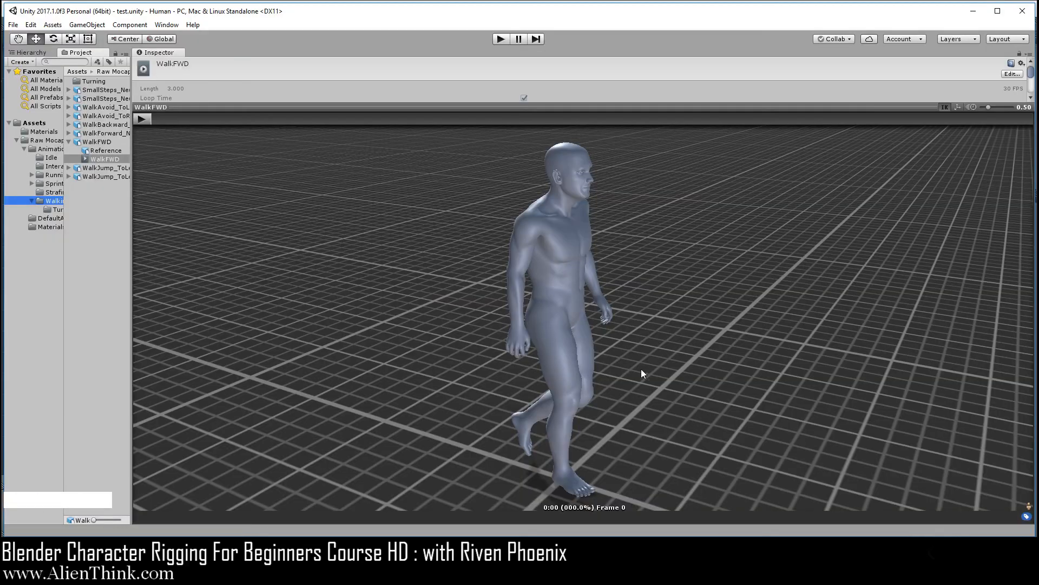
pyautogui.moveTo(605, 312); pyautogui.dragTo(580, 305, button='right')
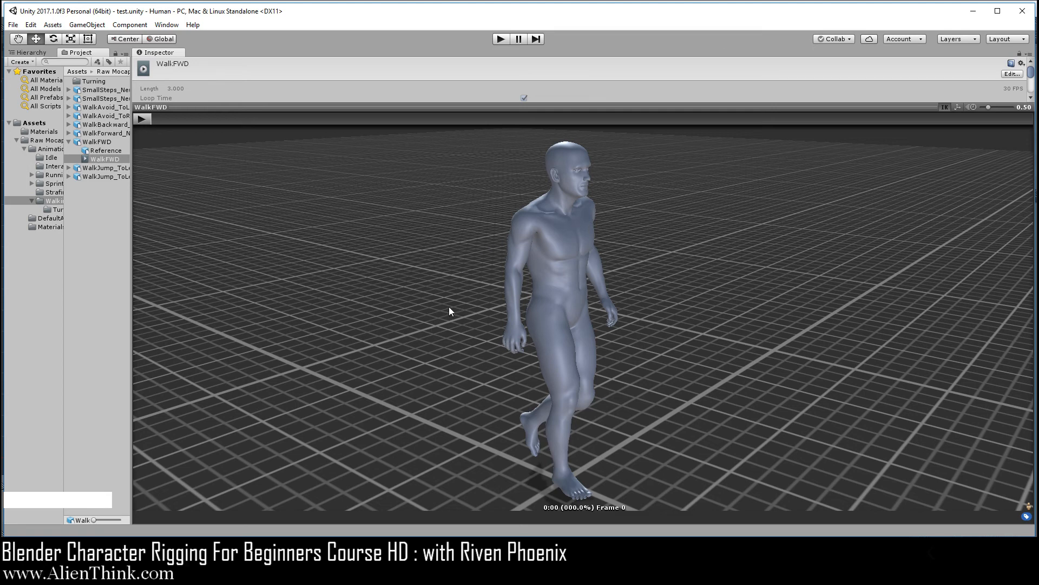
pyautogui.click(143, 119)
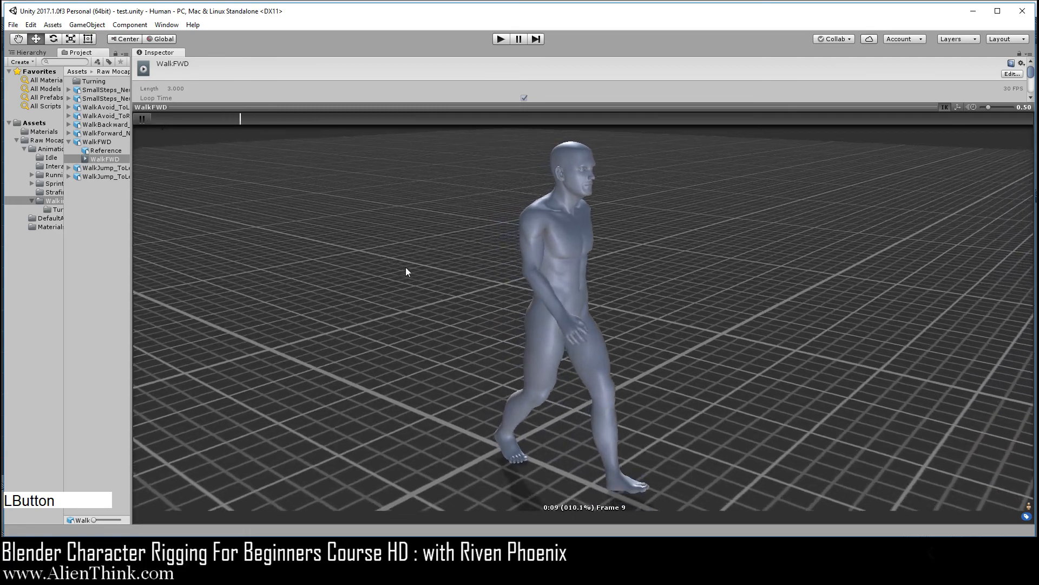
pyautogui.moveTo(628, 315); pyautogui.dragTo(506, 303, button='right')
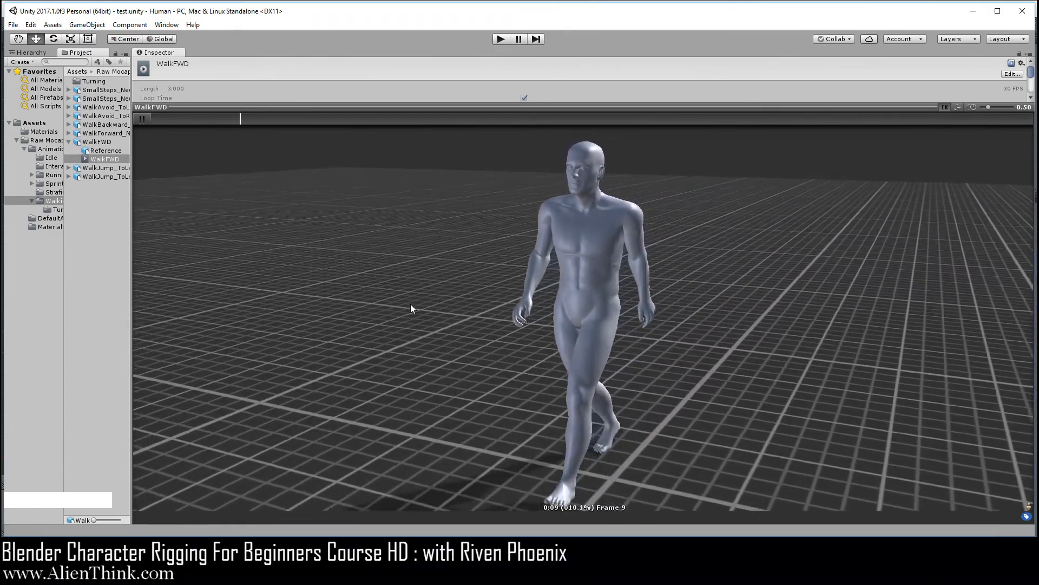
# Examine the walking character's arms, torso and legs up close and from several angles, and pause the WalkFWD preview.
pyautogui.moveTo(410, 304); pyautogui.dragTo(429, 307, button='right')
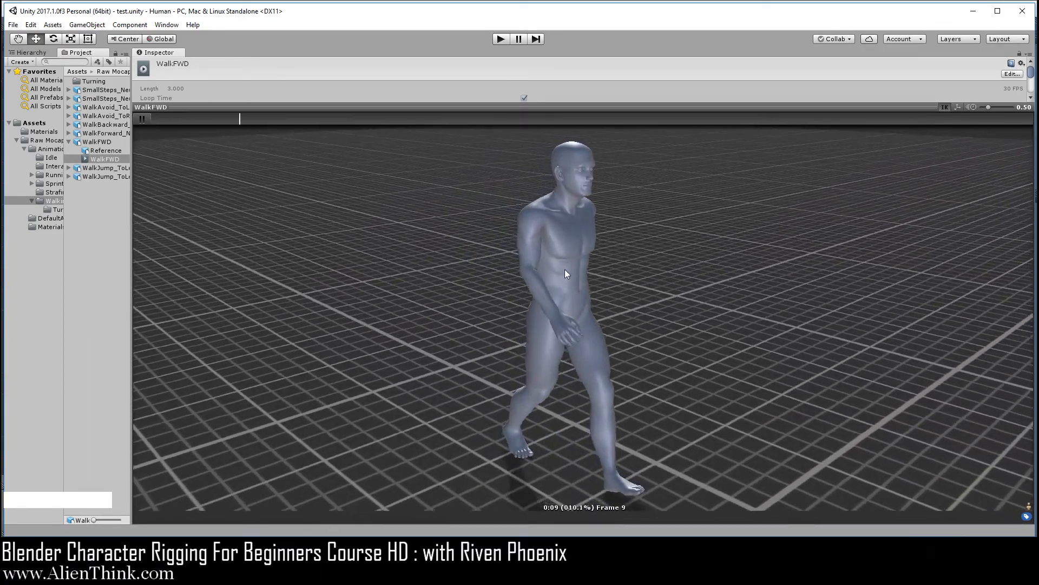
pyautogui.scroll(6, 570, 268)
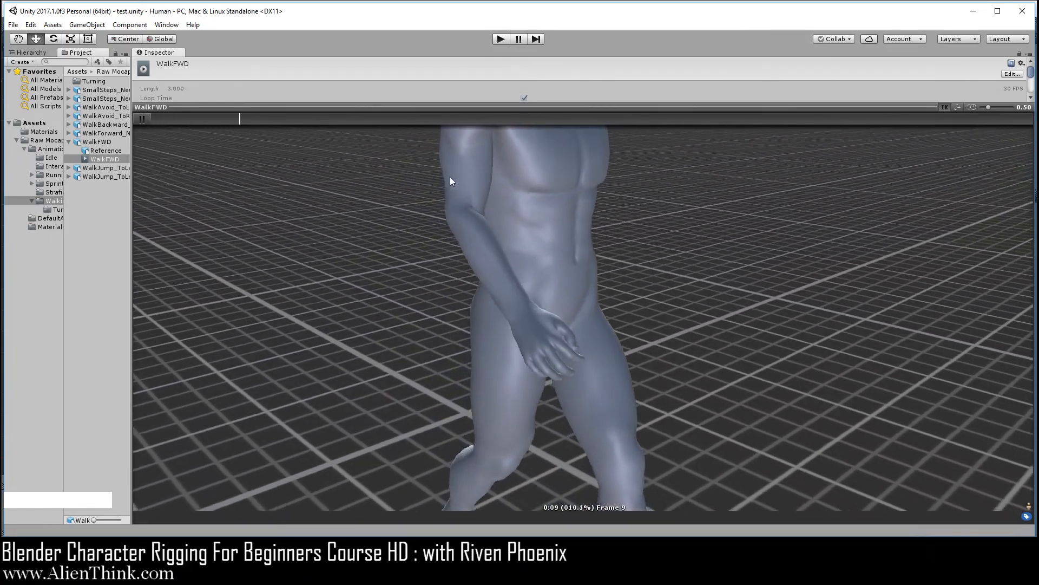
pyautogui.keyDown('shift'); pyautogui.moveTo(555, 355); pyautogui.dragTo(531, 354, button='middle'); pyautogui.keyUp('shift')
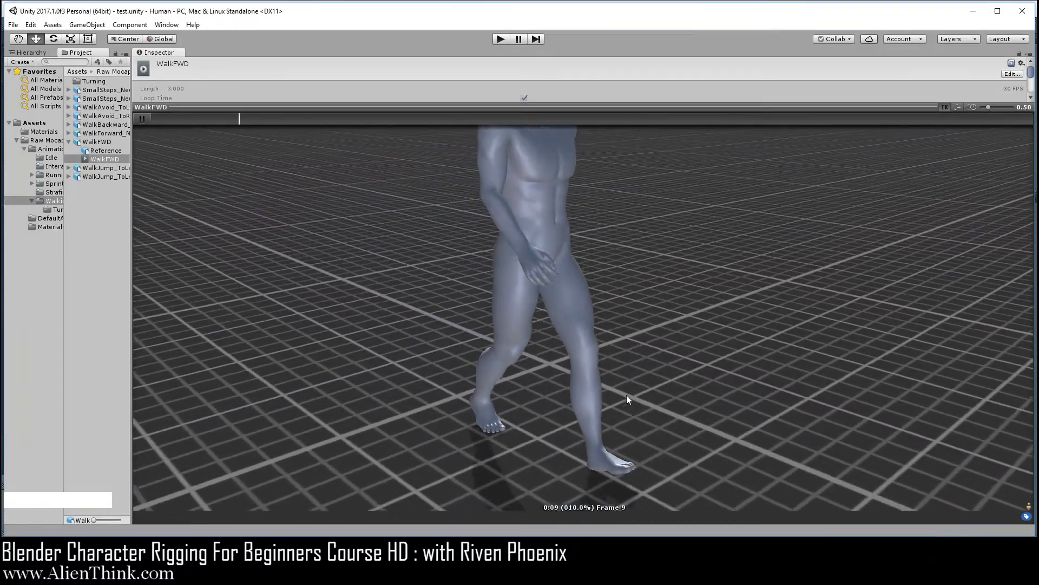
pyautogui.keyDown('shift'); pyautogui.moveTo(619, 314); pyautogui.dragTo(576, 334, button='middle'); pyautogui.keyUp('shift')
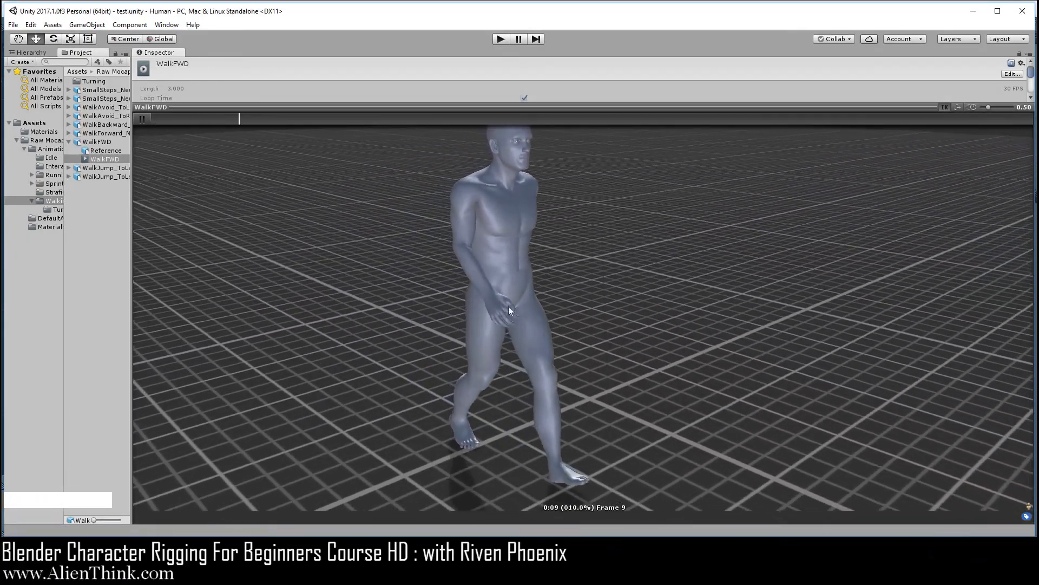
pyautogui.keyDown('shift'); pyautogui.moveTo(596, 256); pyautogui.dragTo(502, 217, button='middle'); pyautogui.keyUp('shift')
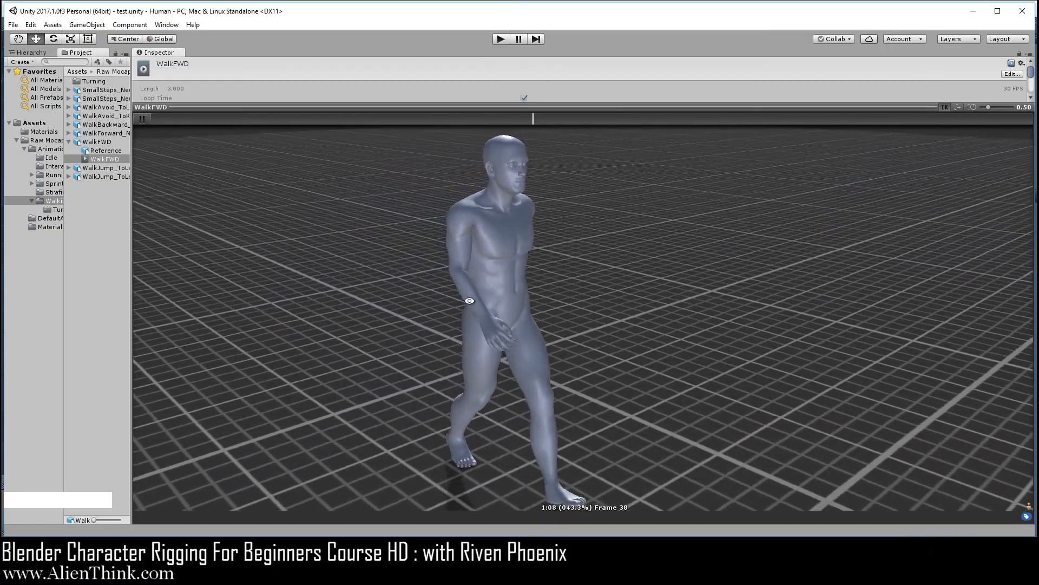
pyautogui.moveTo(478, 284); pyautogui.dragTo(452, 287, button='right')
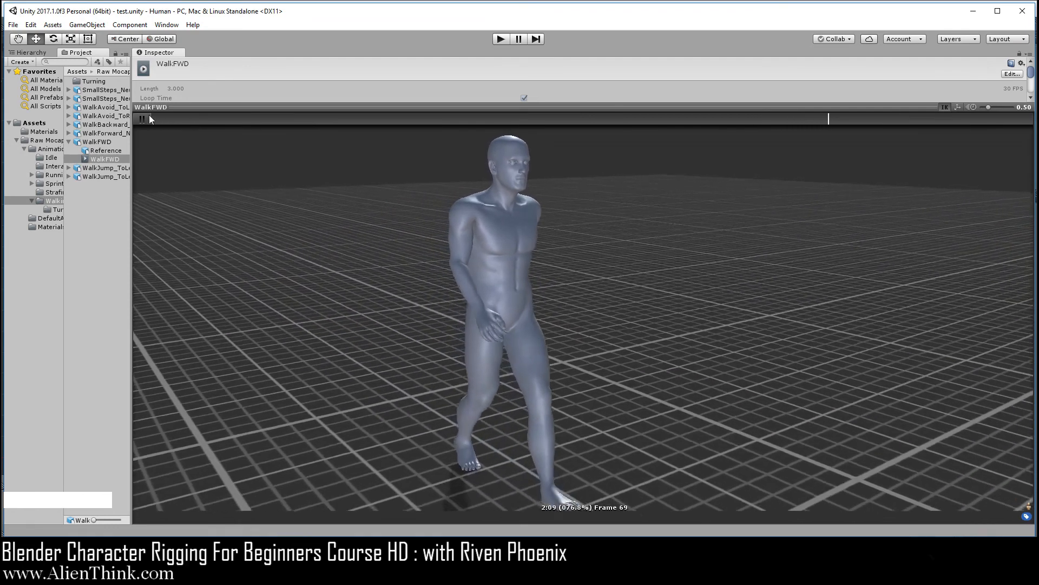
pyautogui.click(142, 118)
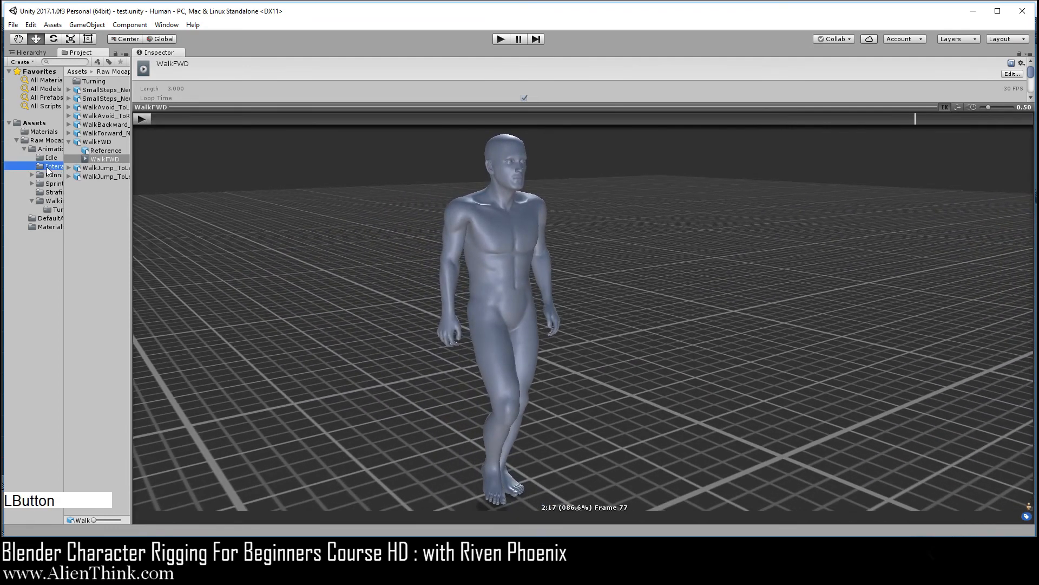
# Play the Roll_To_Run animation preview on the character and view the roll from the front.
pyautogui.click(106, 325)
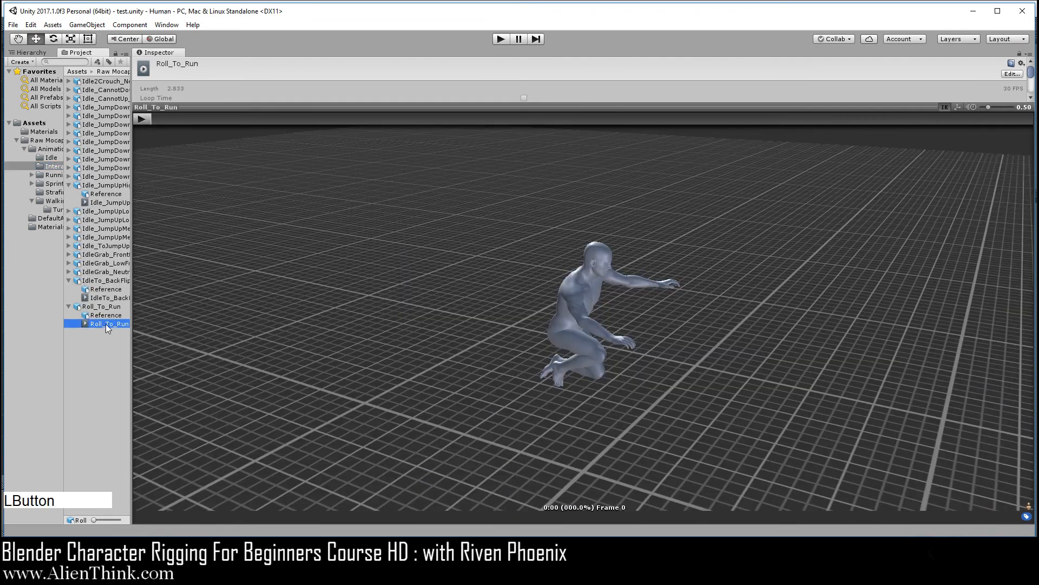
pyautogui.click(141, 119)
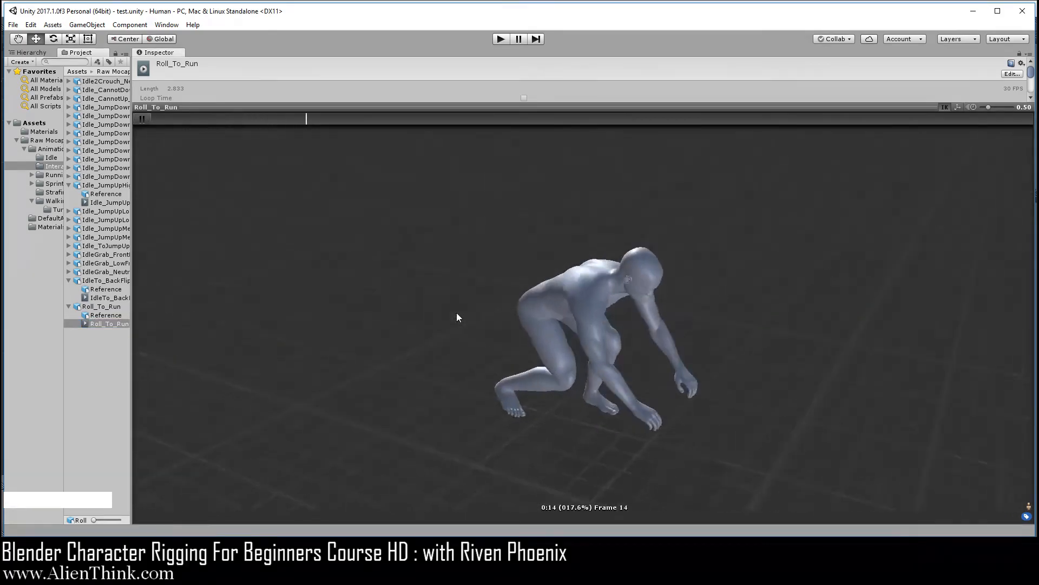
pyautogui.moveTo(809, 270); pyautogui.dragTo(630, 260, button='right')
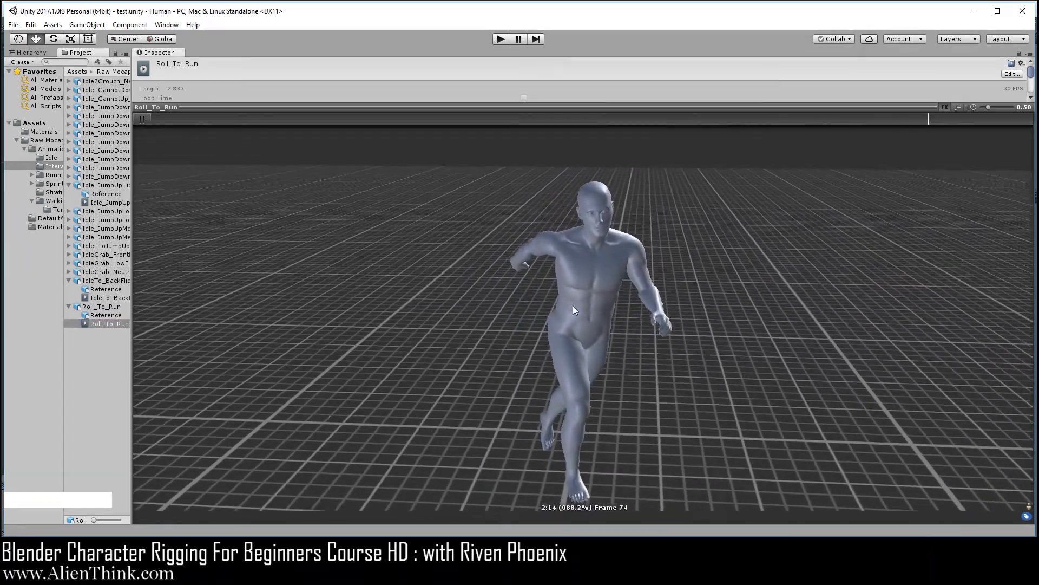
pyautogui.press('shift')
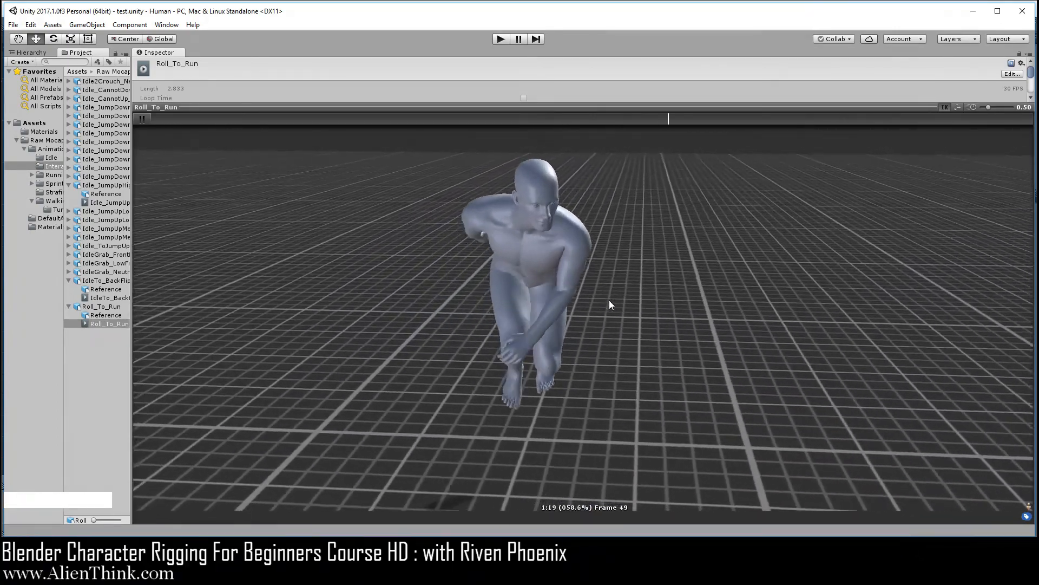
# Slow the Roll_To_Run preview playback to 0.29 speed and view the motion from higher, angled viewpoints.
pyautogui.moveTo(993, 108)
pyautogui.mouseDown()
pyautogui.moveTo(1002, 106)
pyautogui.moveTo(986, 110)
pyautogui.mouseUp()
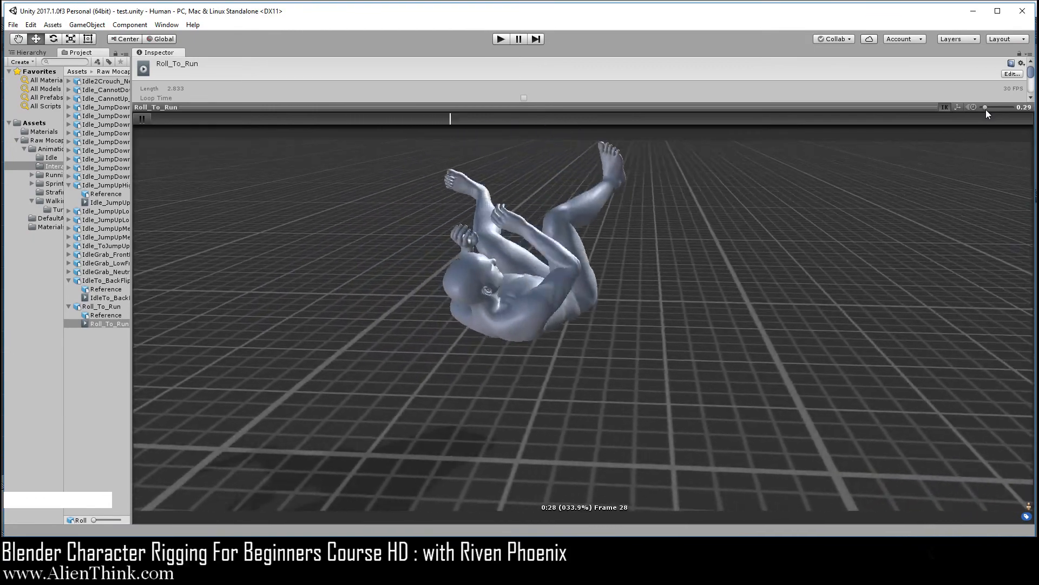
pyautogui.moveTo(800, 237); pyautogui.dragTo(622, 273, button='right')
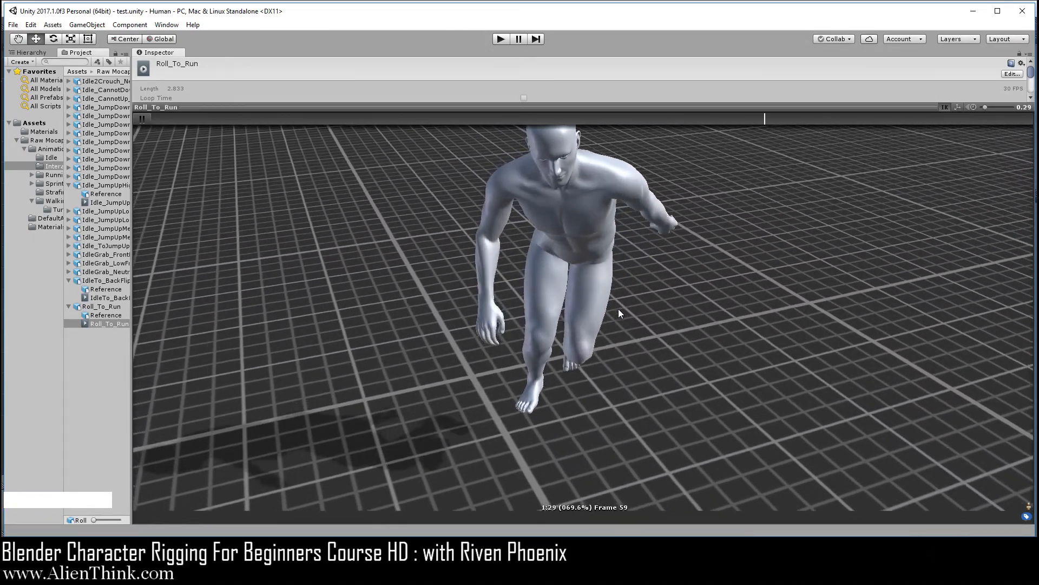
pyautogui.moveTo(618, 309)
pyautogui.mouseDown(button='middle')
pyautogui.moveTo(602, 294)
pyautogui.moveTo(626, 316)
pyautogui.mouseUp(button='middle')
pyautogui.moveTo(626, 316); pyautogui.dragTo(585, 302, button='right')
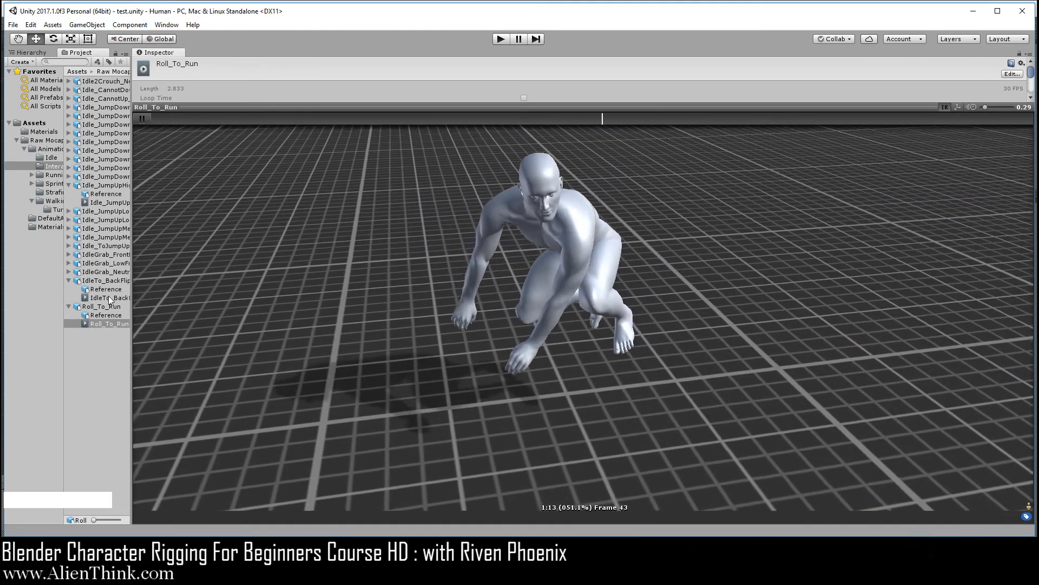
# Preview the IdleTo_BackFlipDown_High_ToIdle animation and the Idle_JumpUpHigh_StepBack_Idle animation, viewing the jump from several angles before pausing it.
pyautogui.click(110, 297)
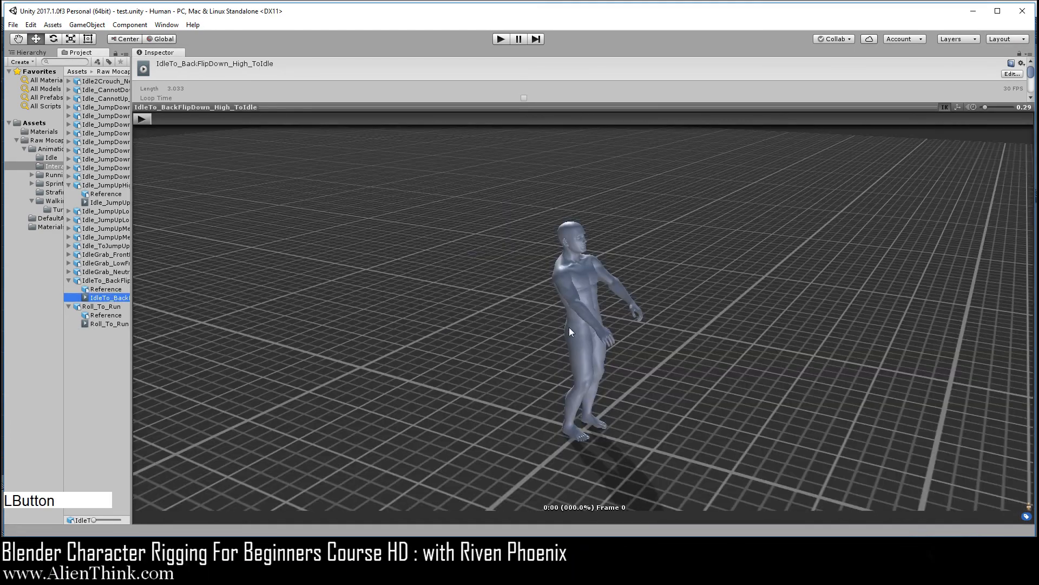
pyautogui.click(143, 118)
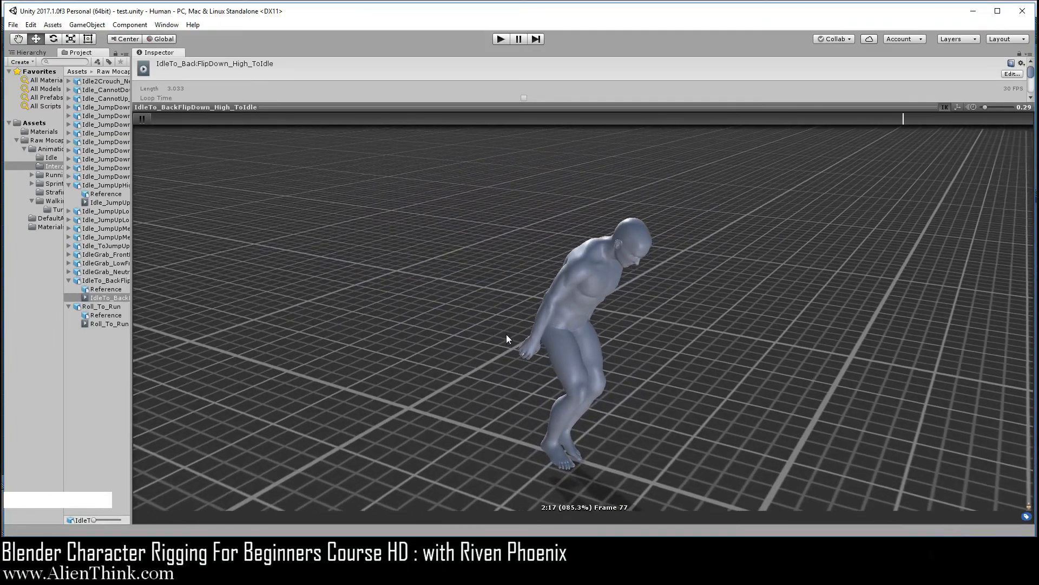
pyautogui.click(103, 206)
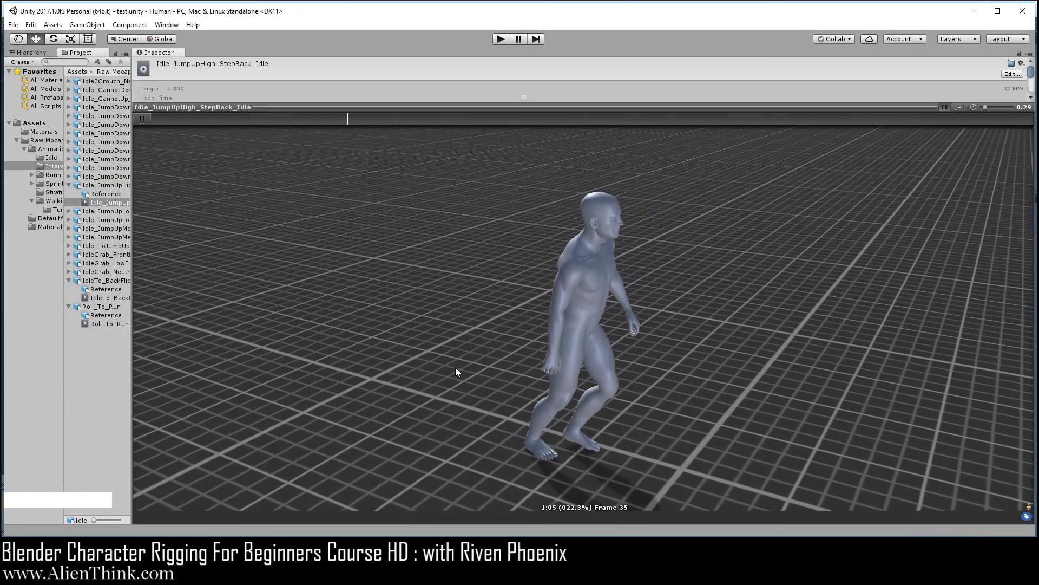
pyautogui.moveTo(456, 367); pyautogui.dragTo(800, 379, button='right')
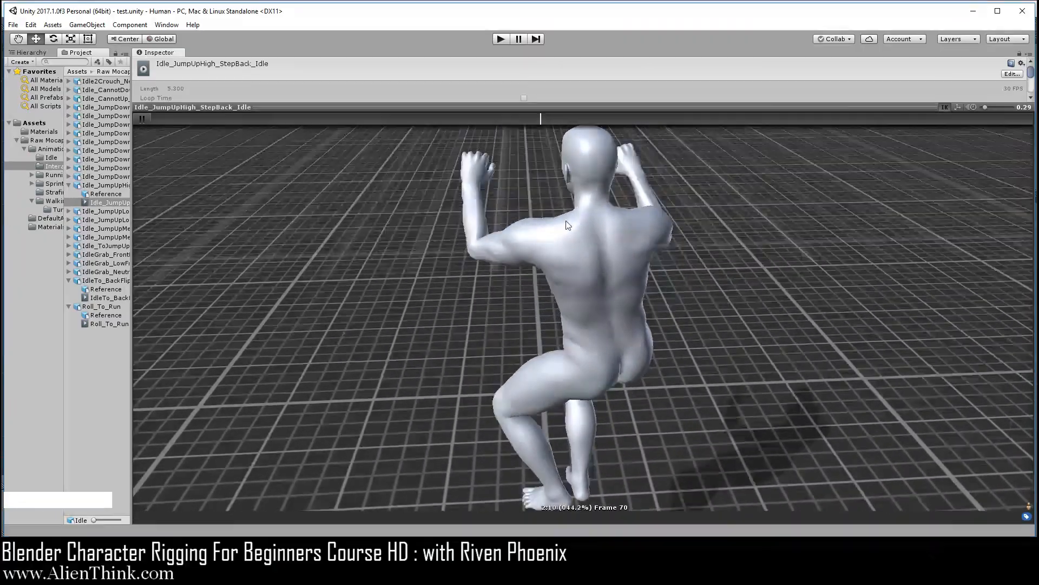
pyautogui.moveTo(550, 206); pyautogui.dragTo(720, 335, button='right')
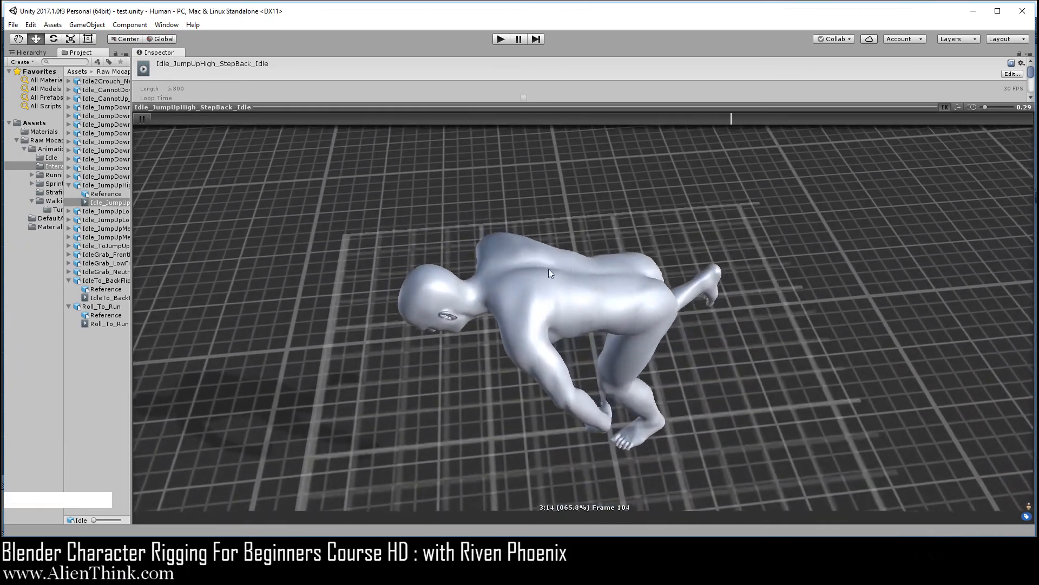
pyautogui.moveTo(551, 383); pyautogui.dragTo(618, 346, button='right')
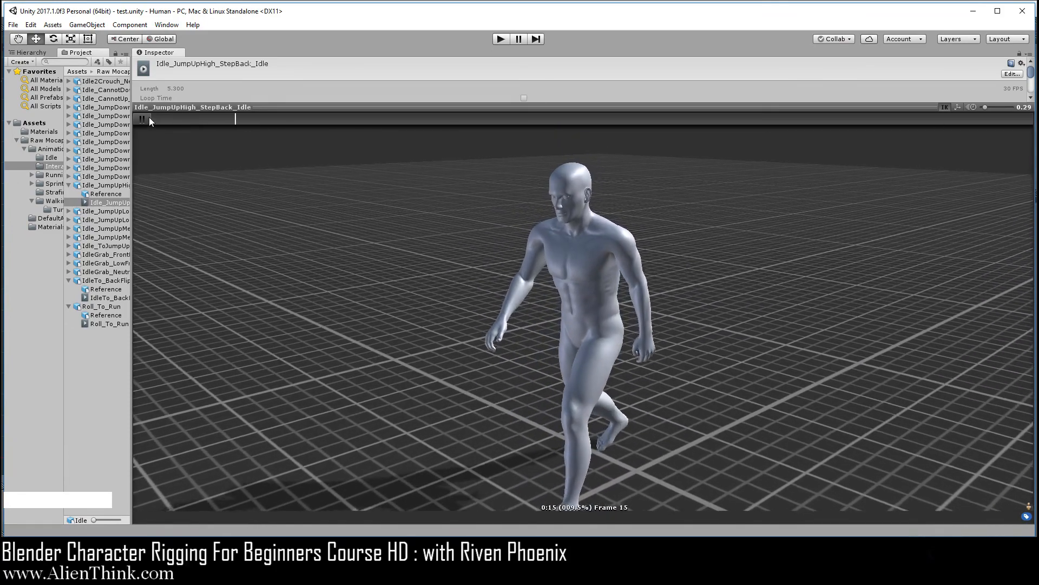
pyautogui.click(146, 119)
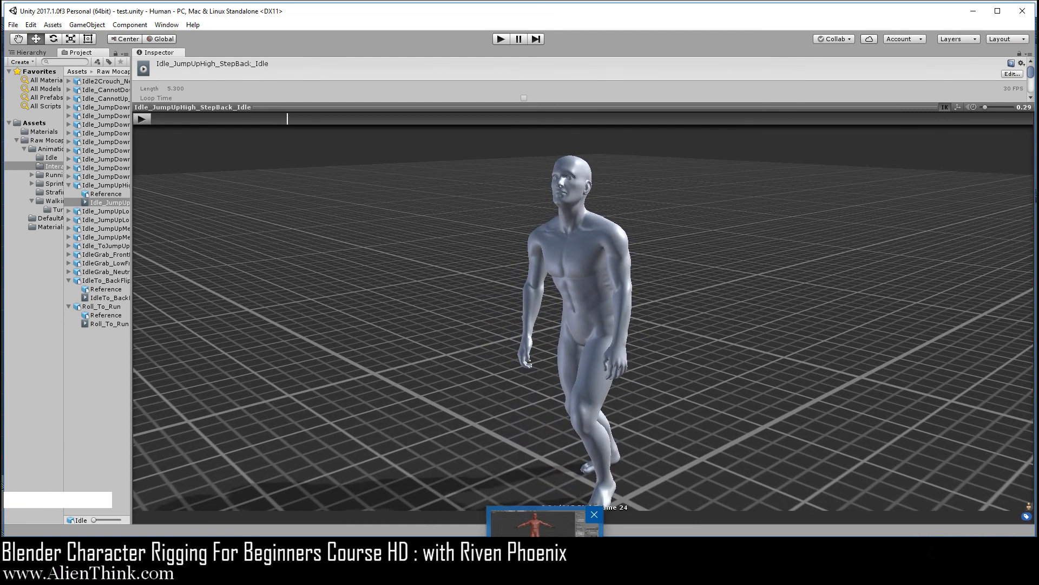
# Switch to Blender, open the recent file Lesson017.blend and display the figure with Rendered viewport shading.
pyautogui.click(554, 514)
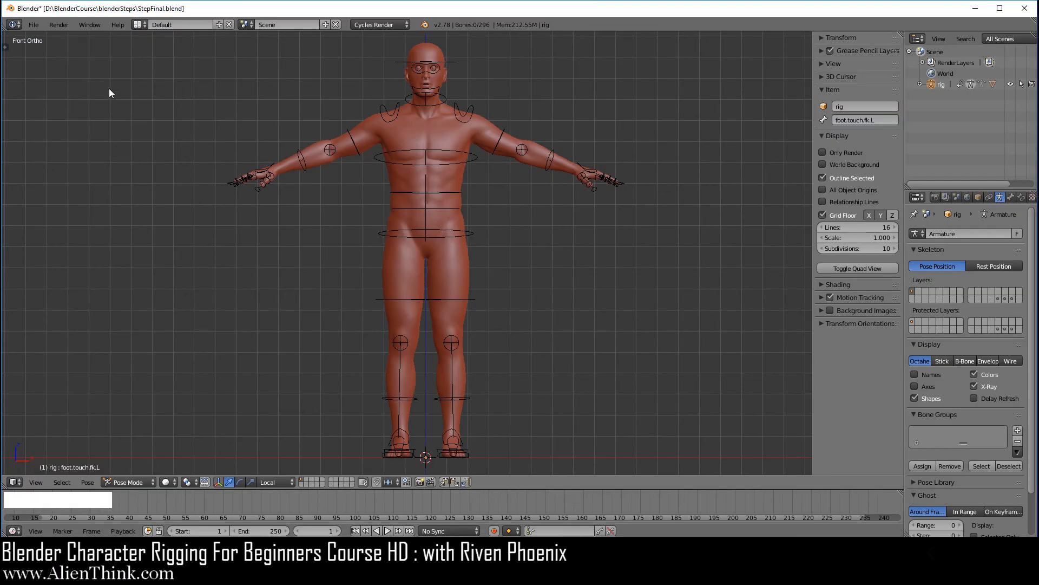
pyautogui.click(34, 25)
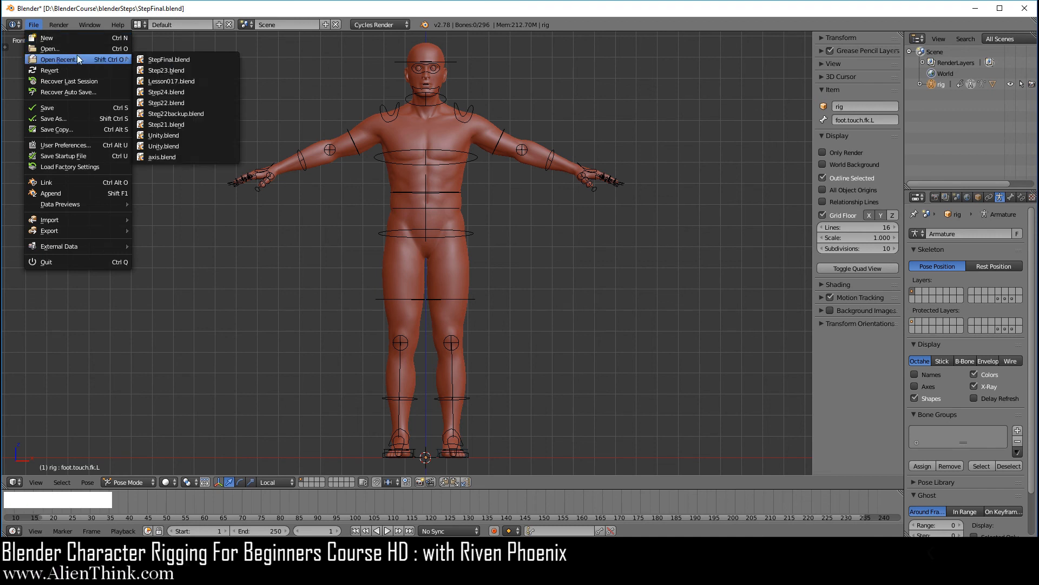
pyautogui.click(193, 79)
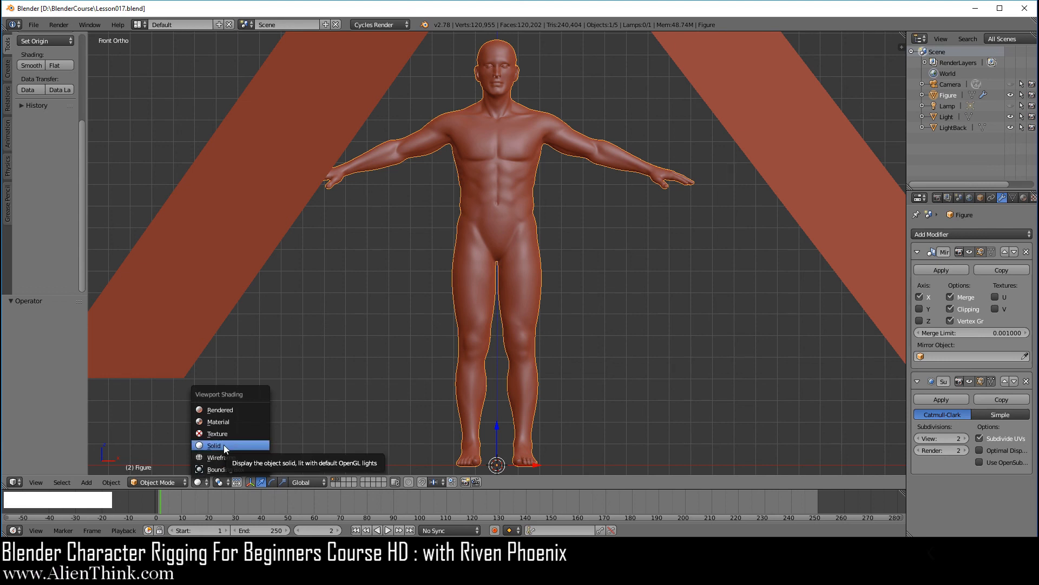
pyautogui.click(230, 410)
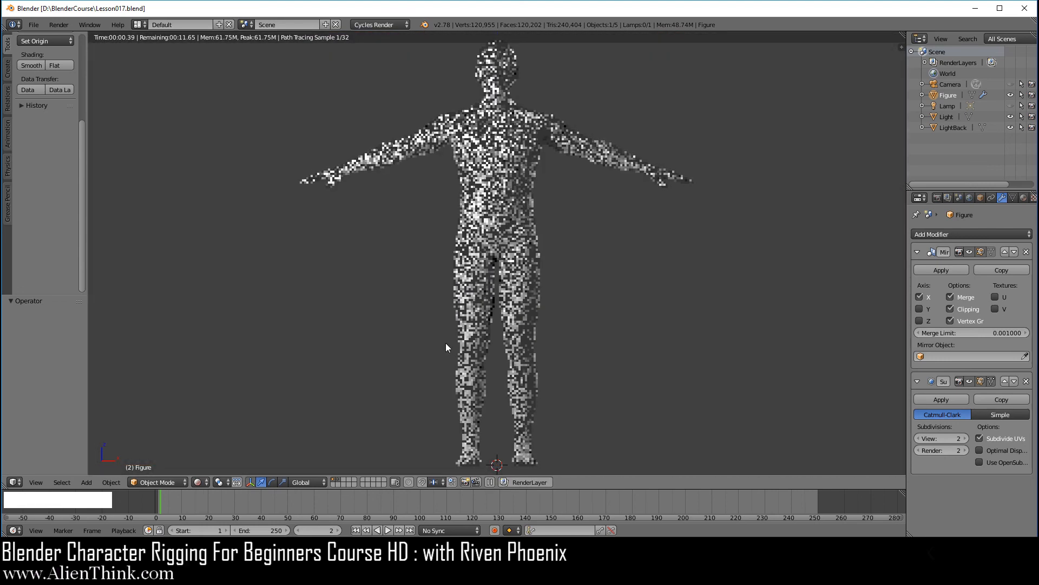